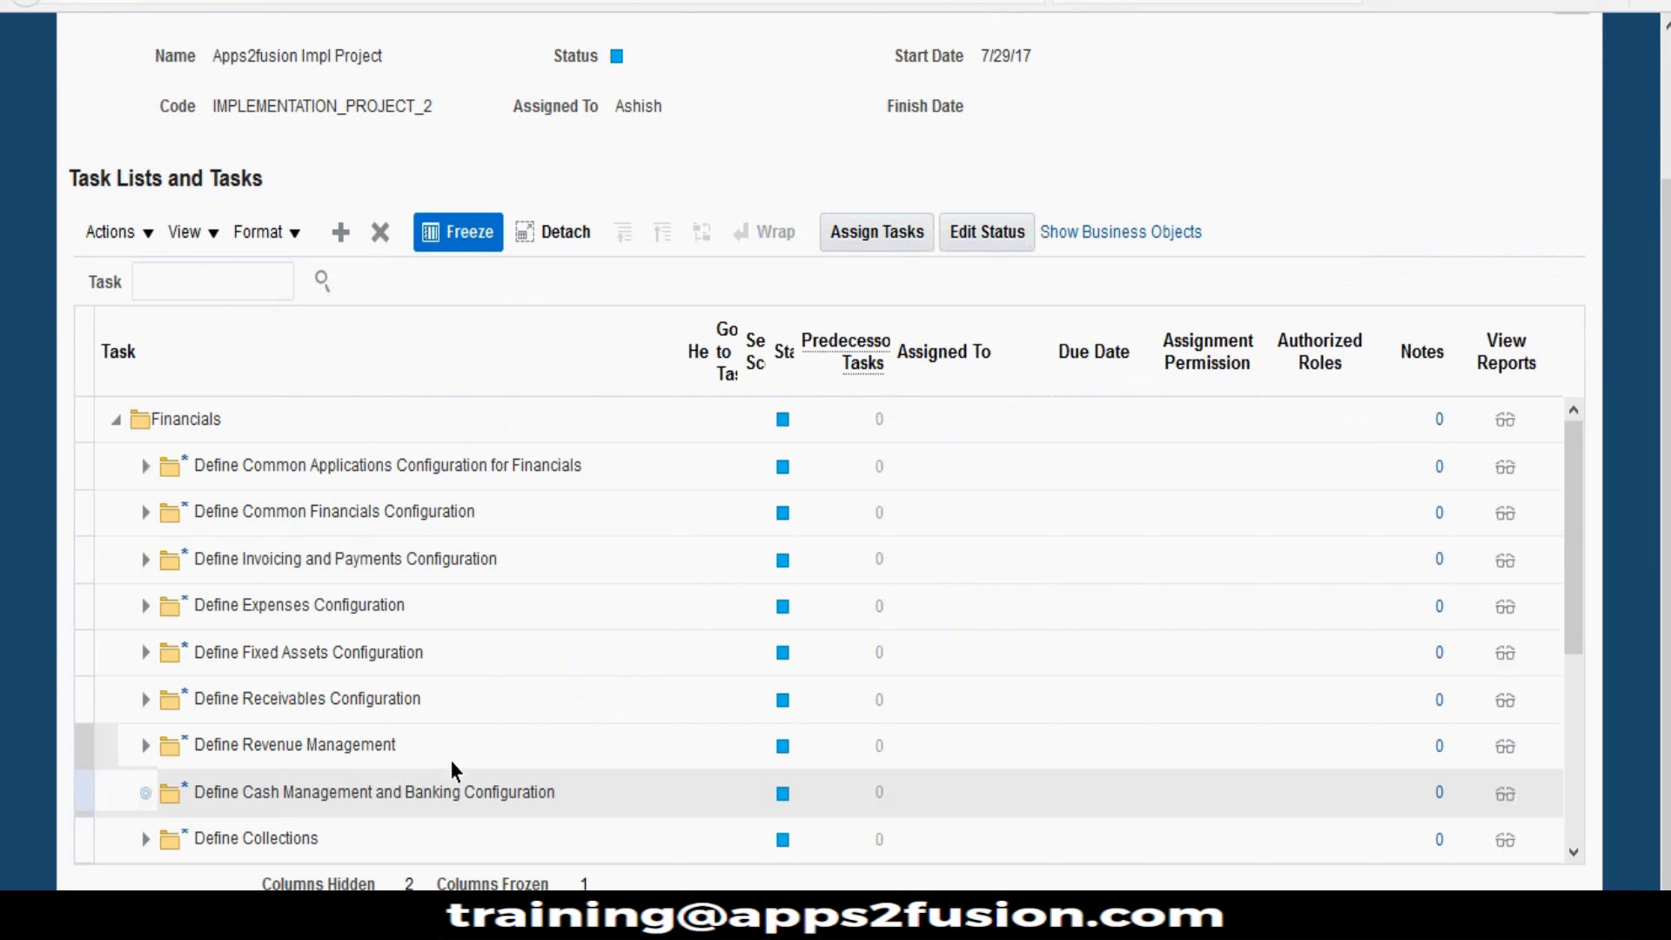
# Step: Under Define Cash Management and Banking Configuration > Set Up Banks, Branches, and Accounts, launch Manage Bank Accounts
pyautogui.click(409, 788)
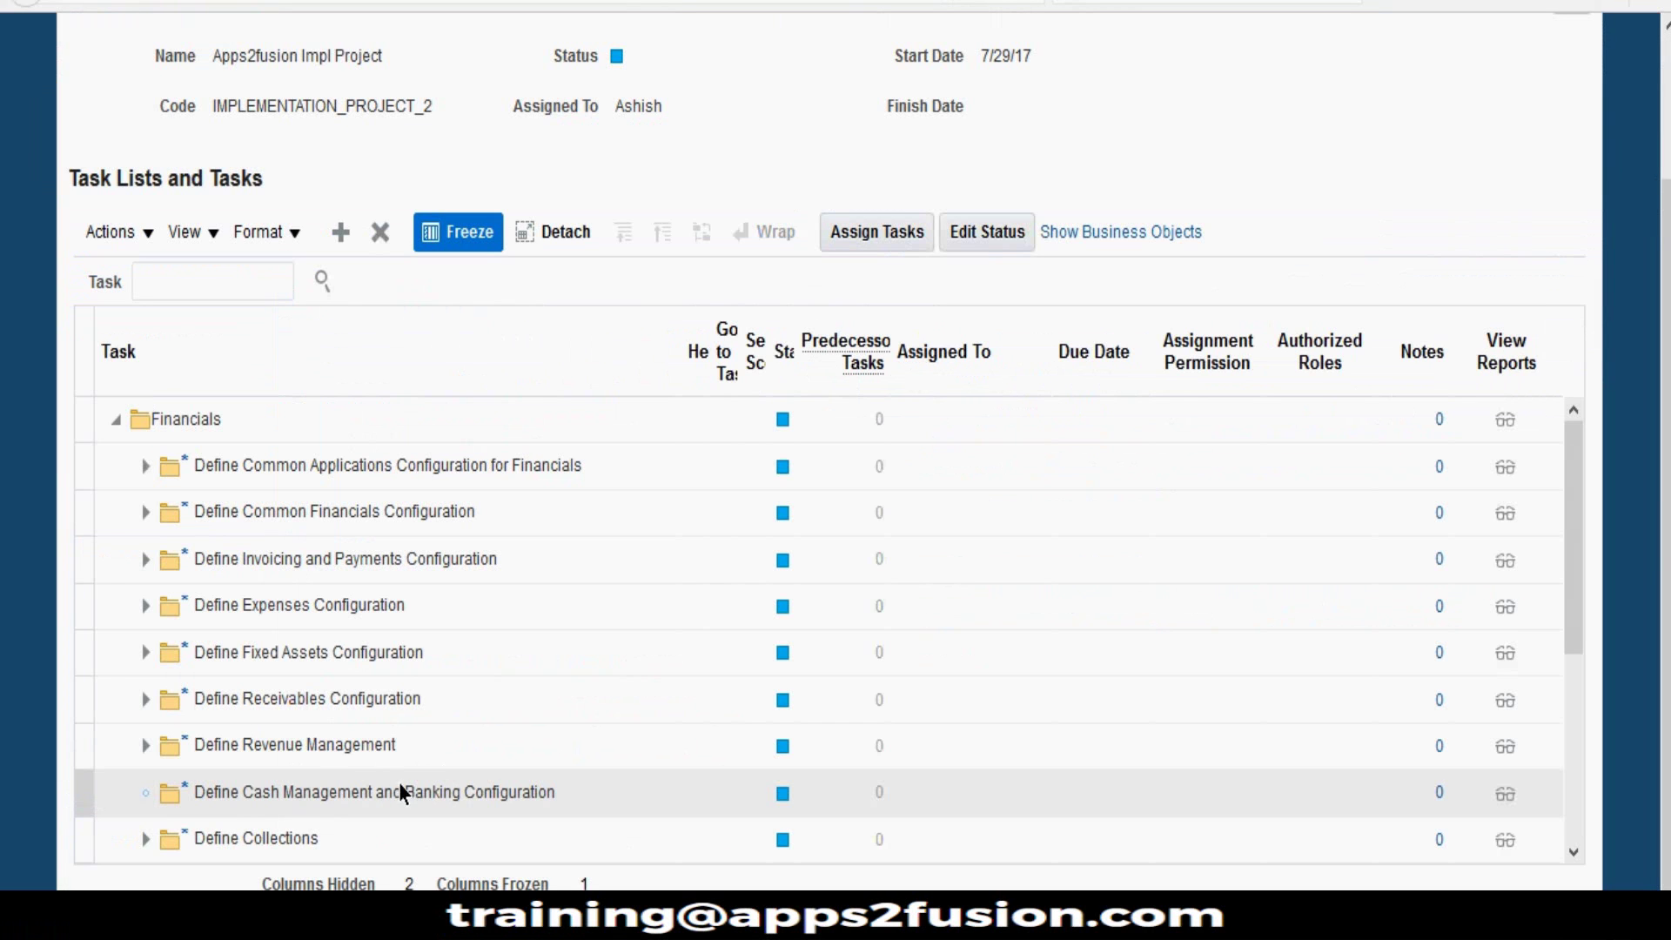
pyautogui.click(1573, 852)
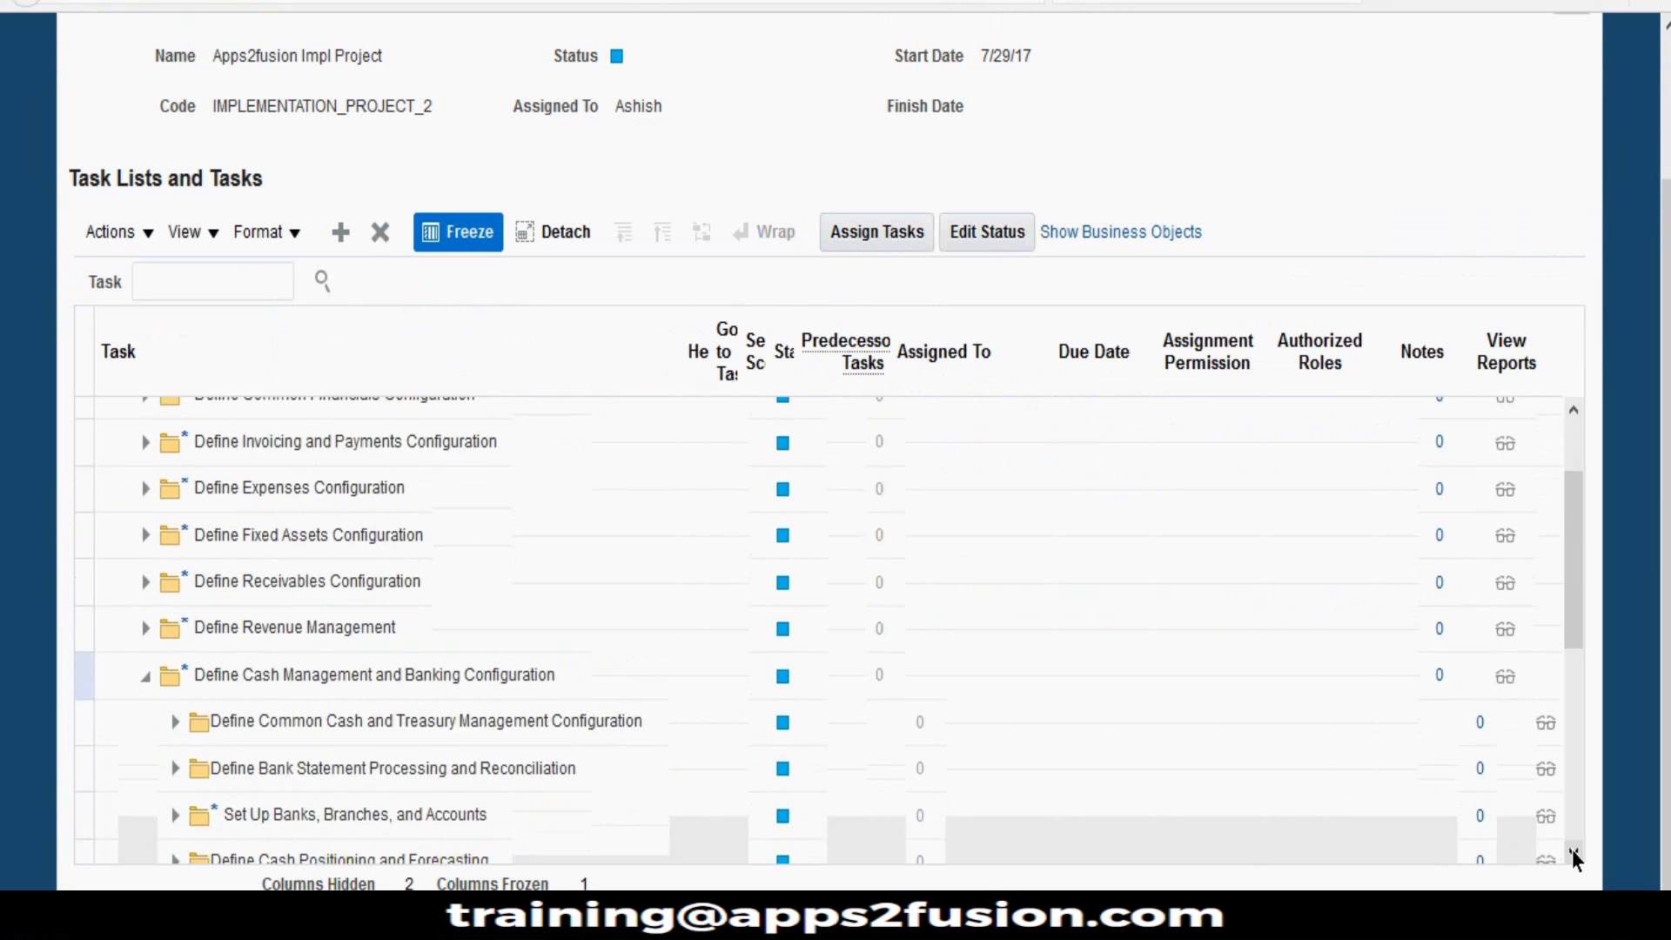
pyautogui.click(1573, 852)
pyautogui.click(1573, 852)
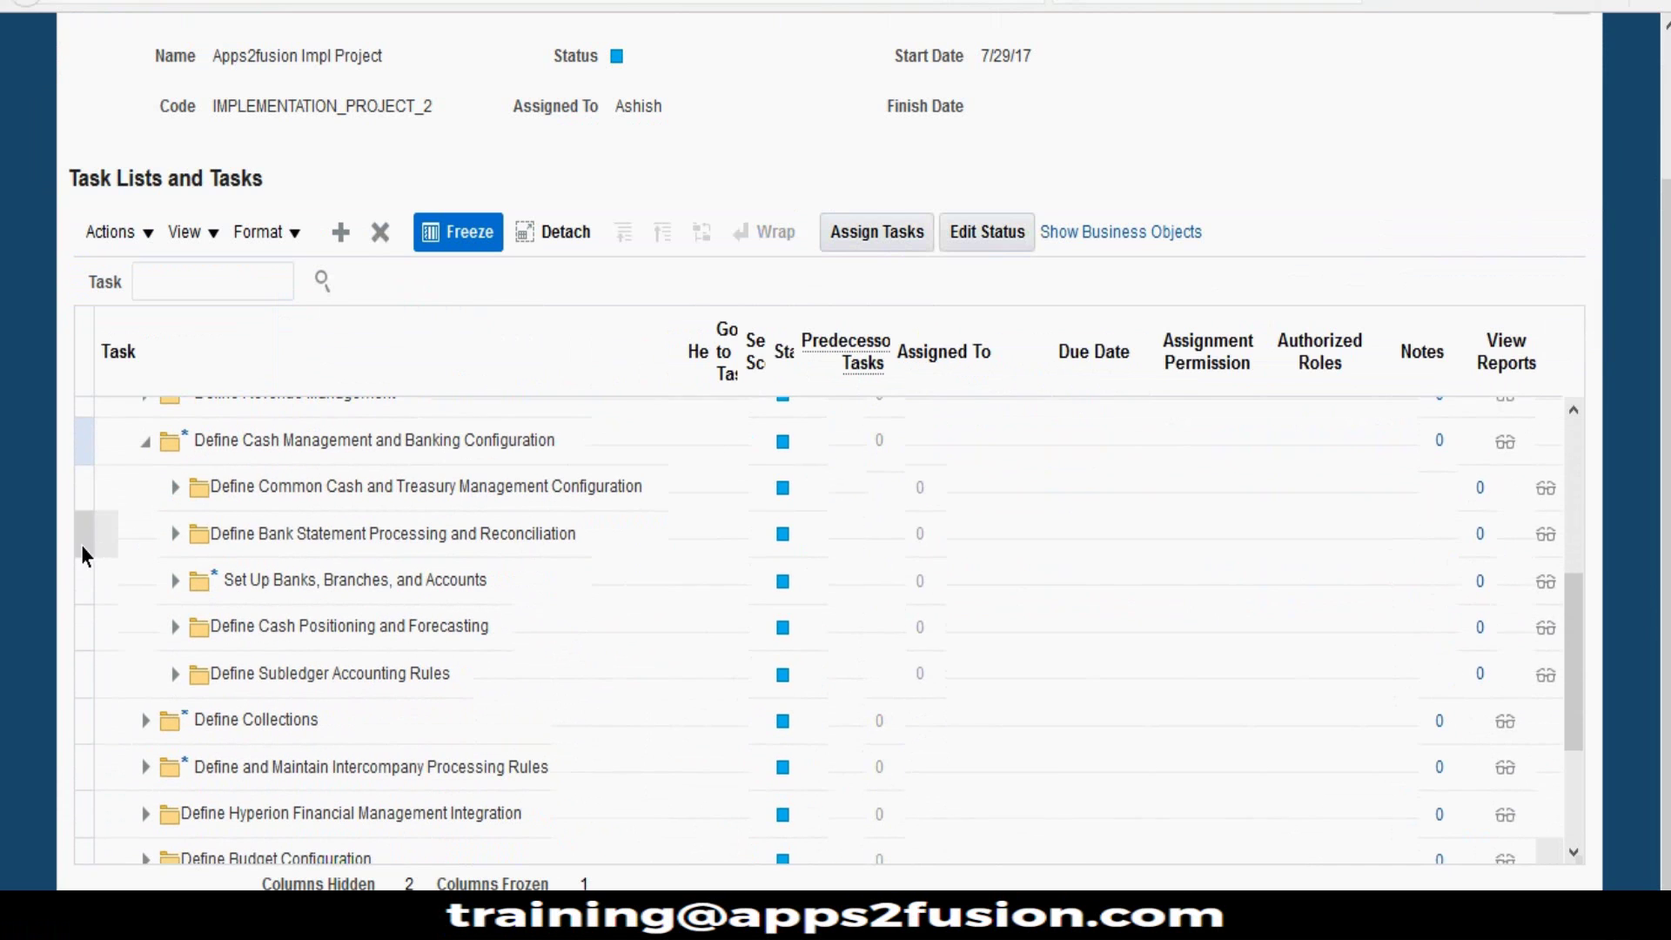
pyautogui.click(177, 578)
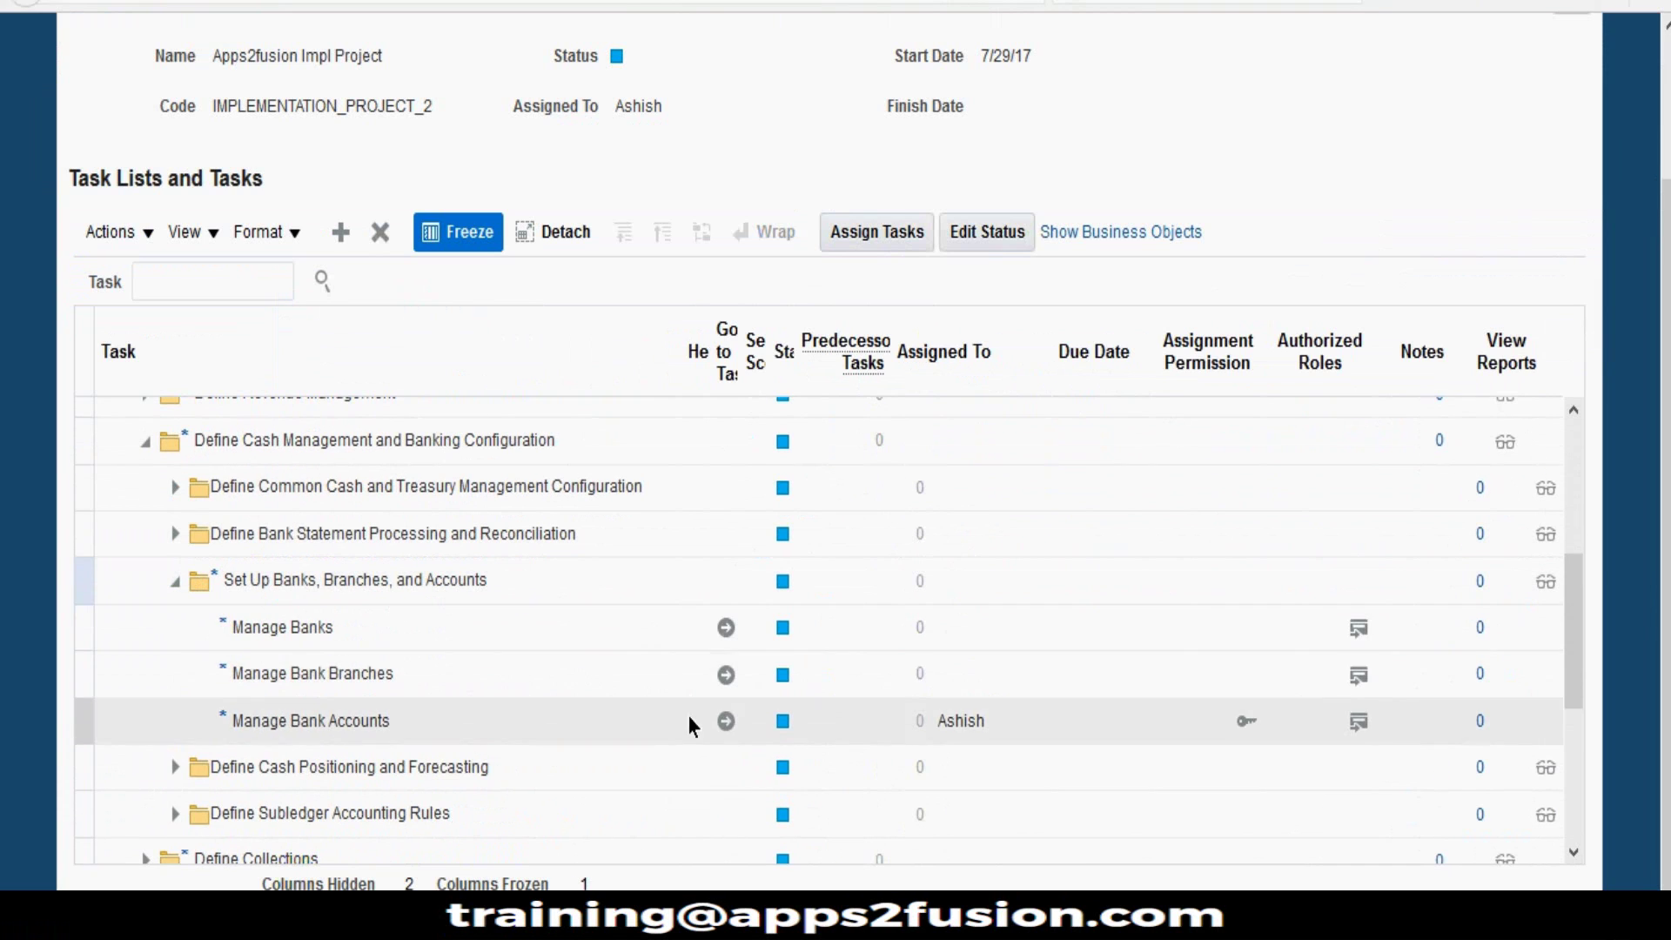
pyautogui.click(801, 719)
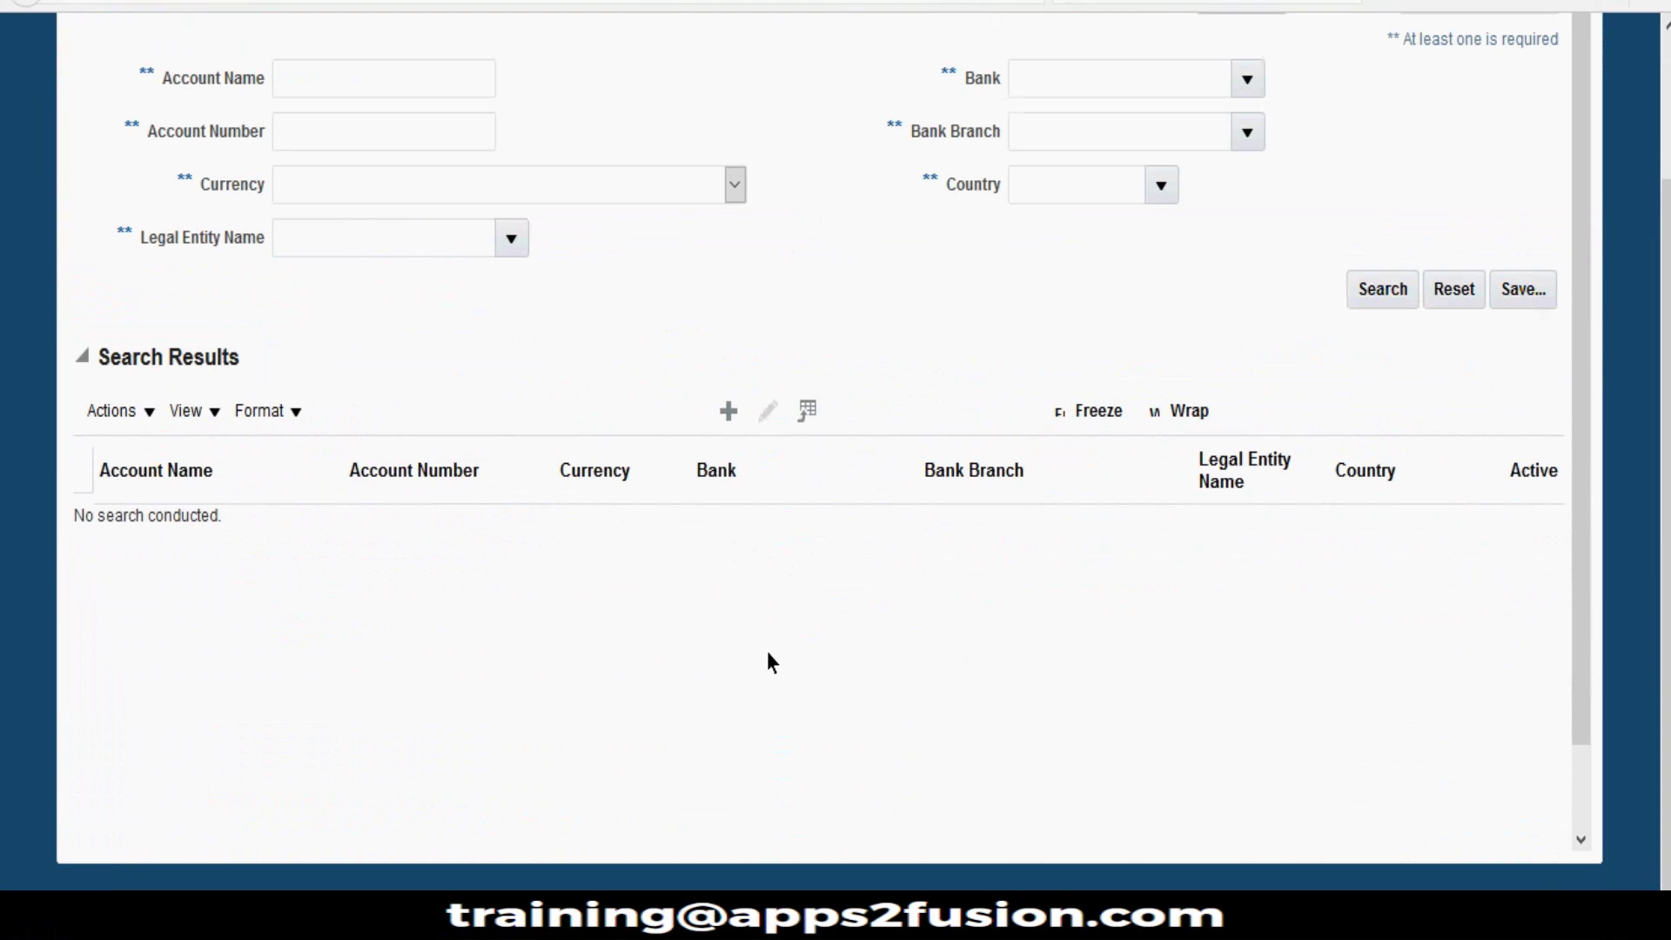
# Step: Search bank accounts by name 'apps2fusion' and open the Apps2fusion Account details
pyautogui.click(372, 247)
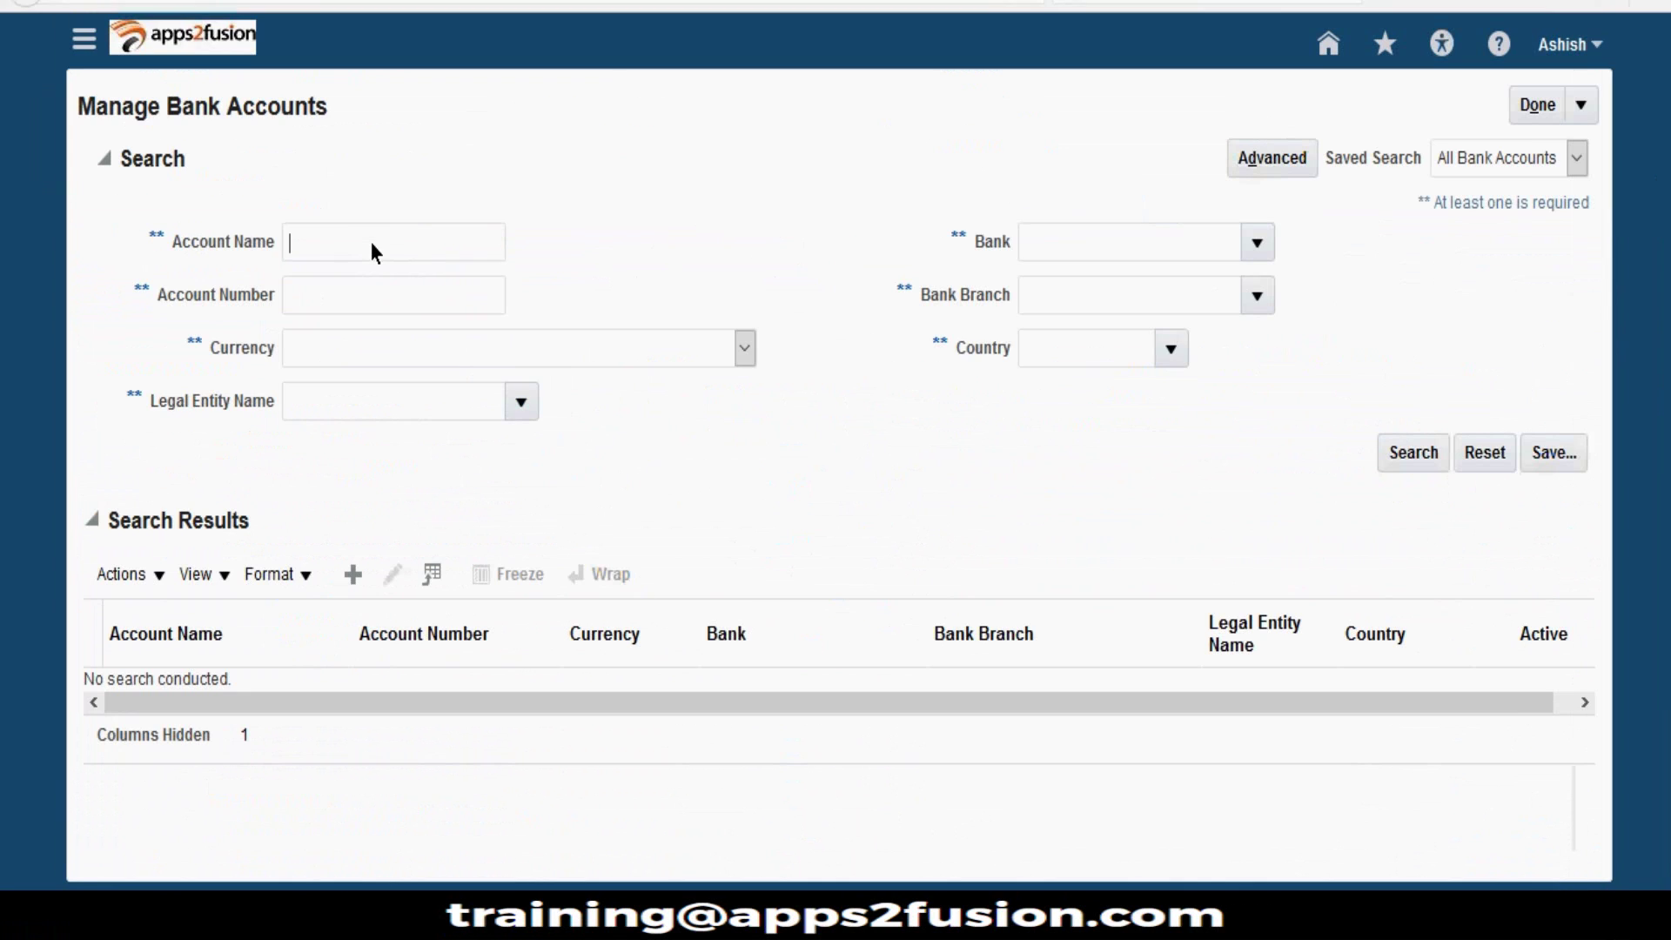
pyautogui.write('apps2fusion')
pyautogui.press('Return')
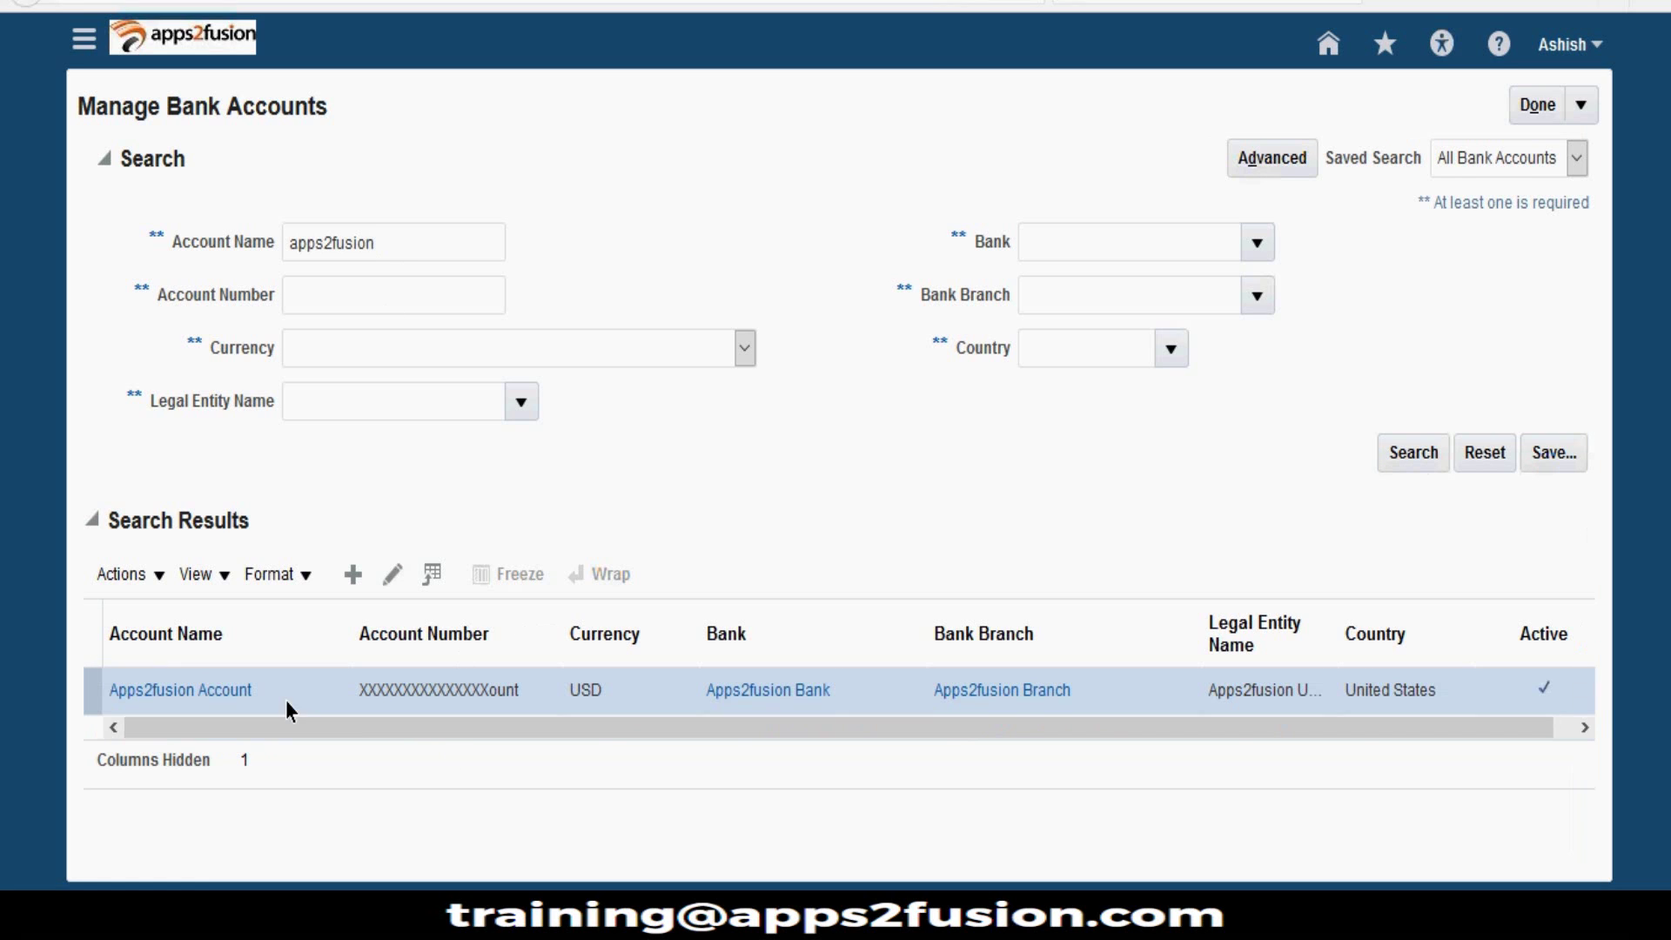
pyautogui.click(231, 697)
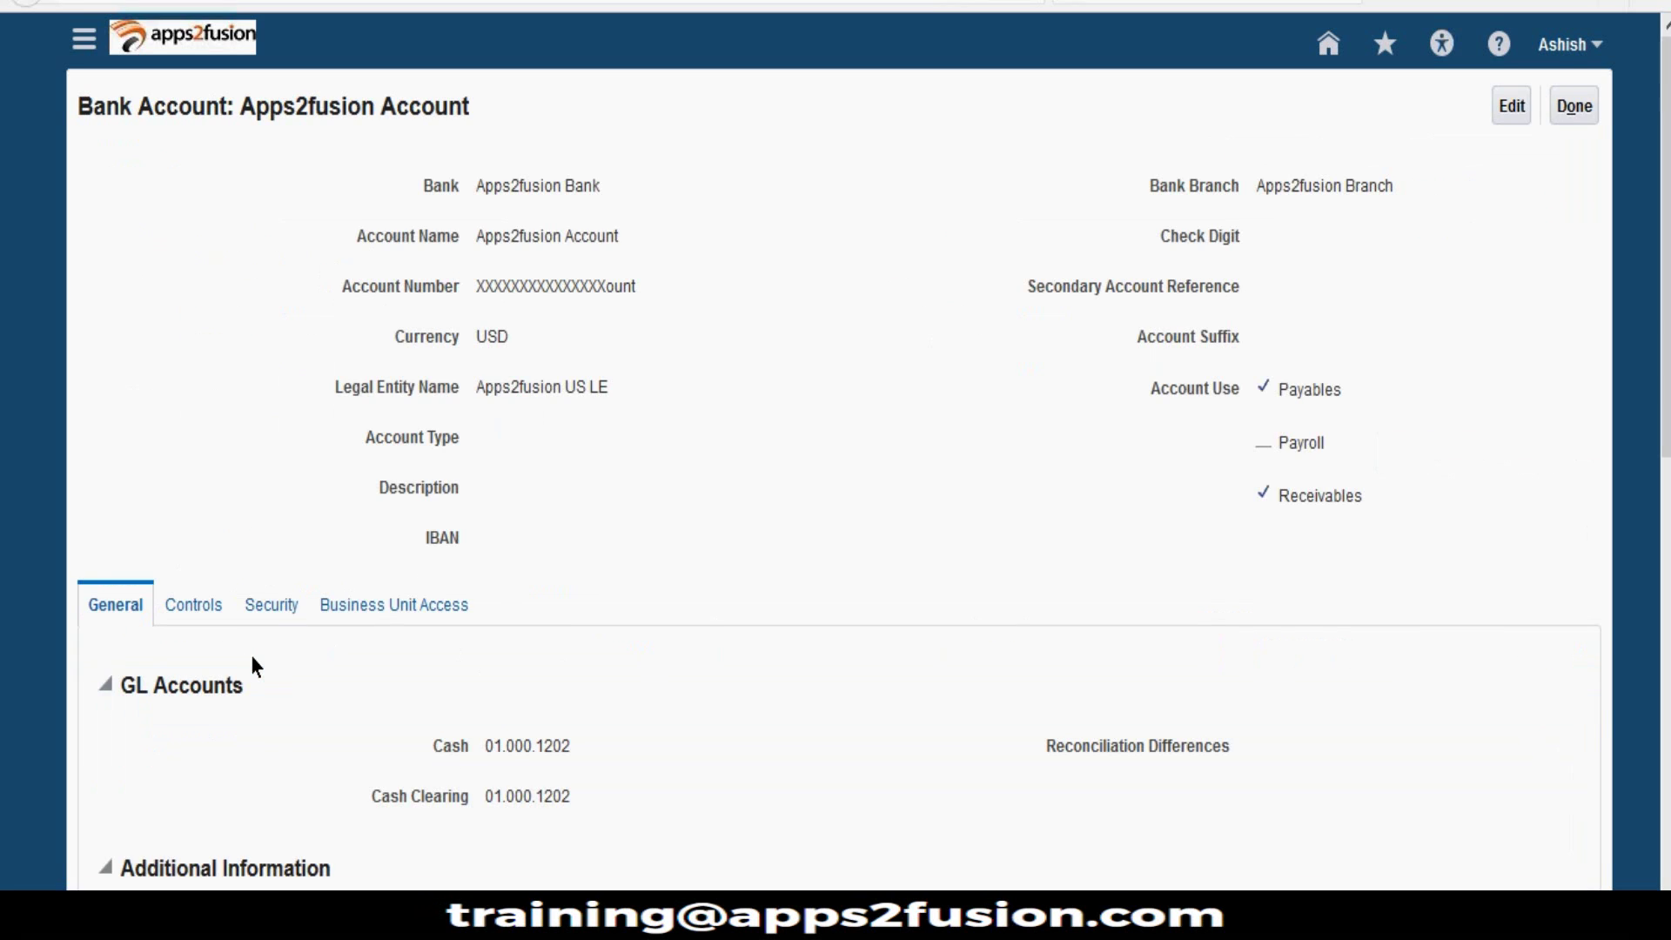
pyautogui.scroll(-8, 894, 527)
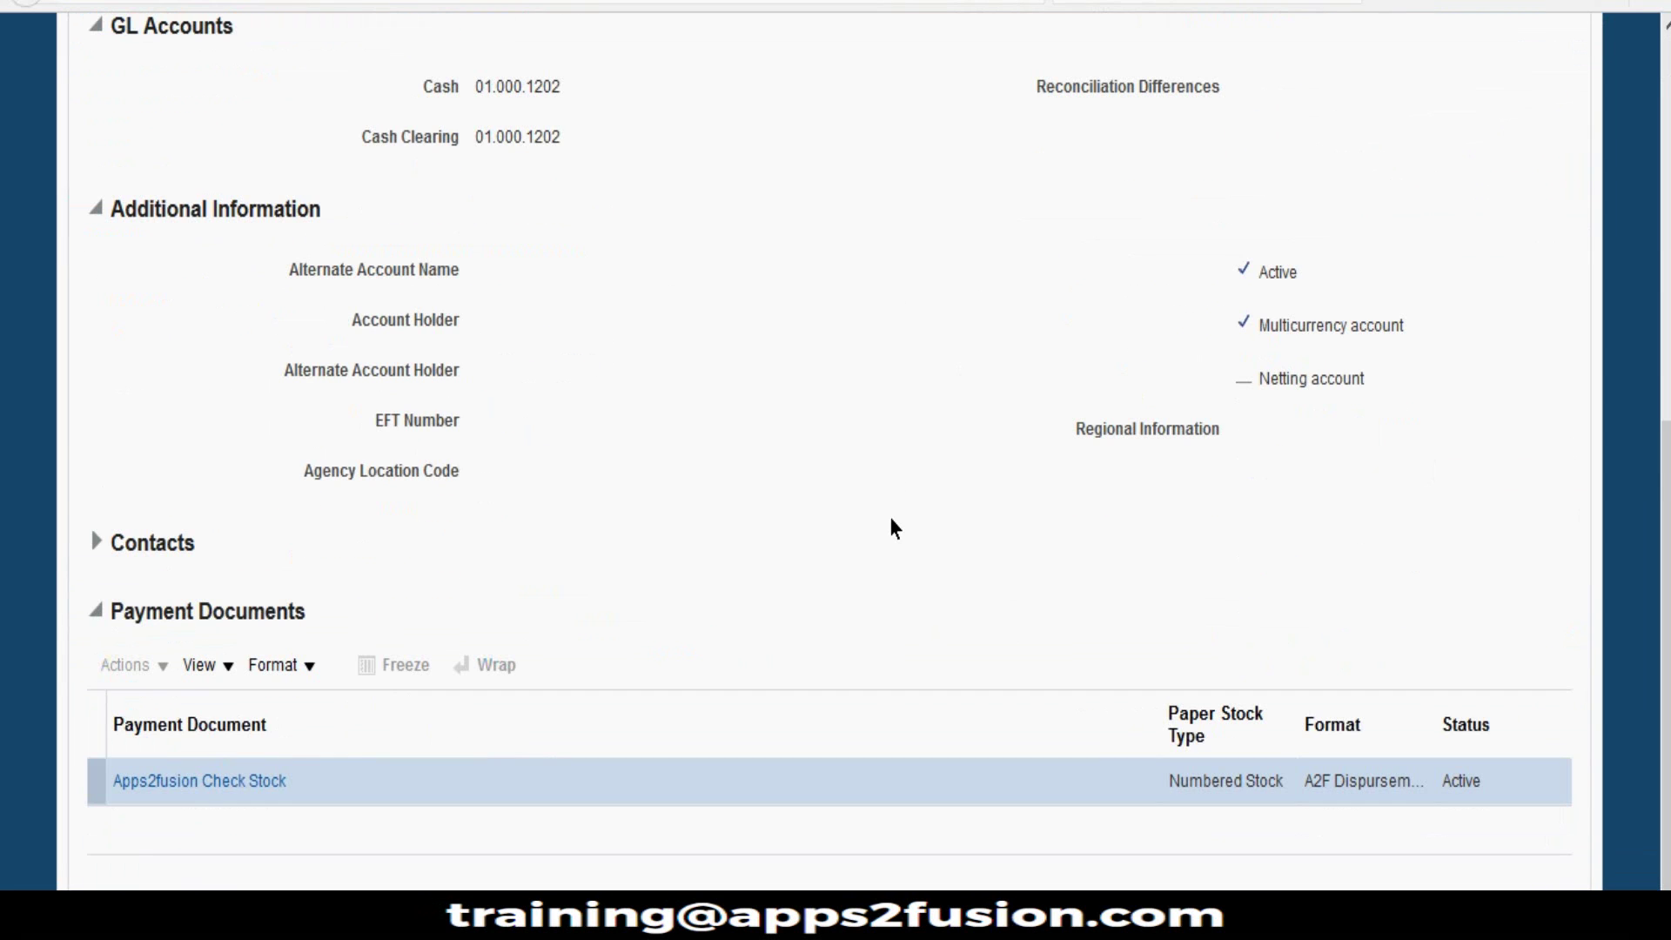
pyautogui.scroll(8, 894, 527)
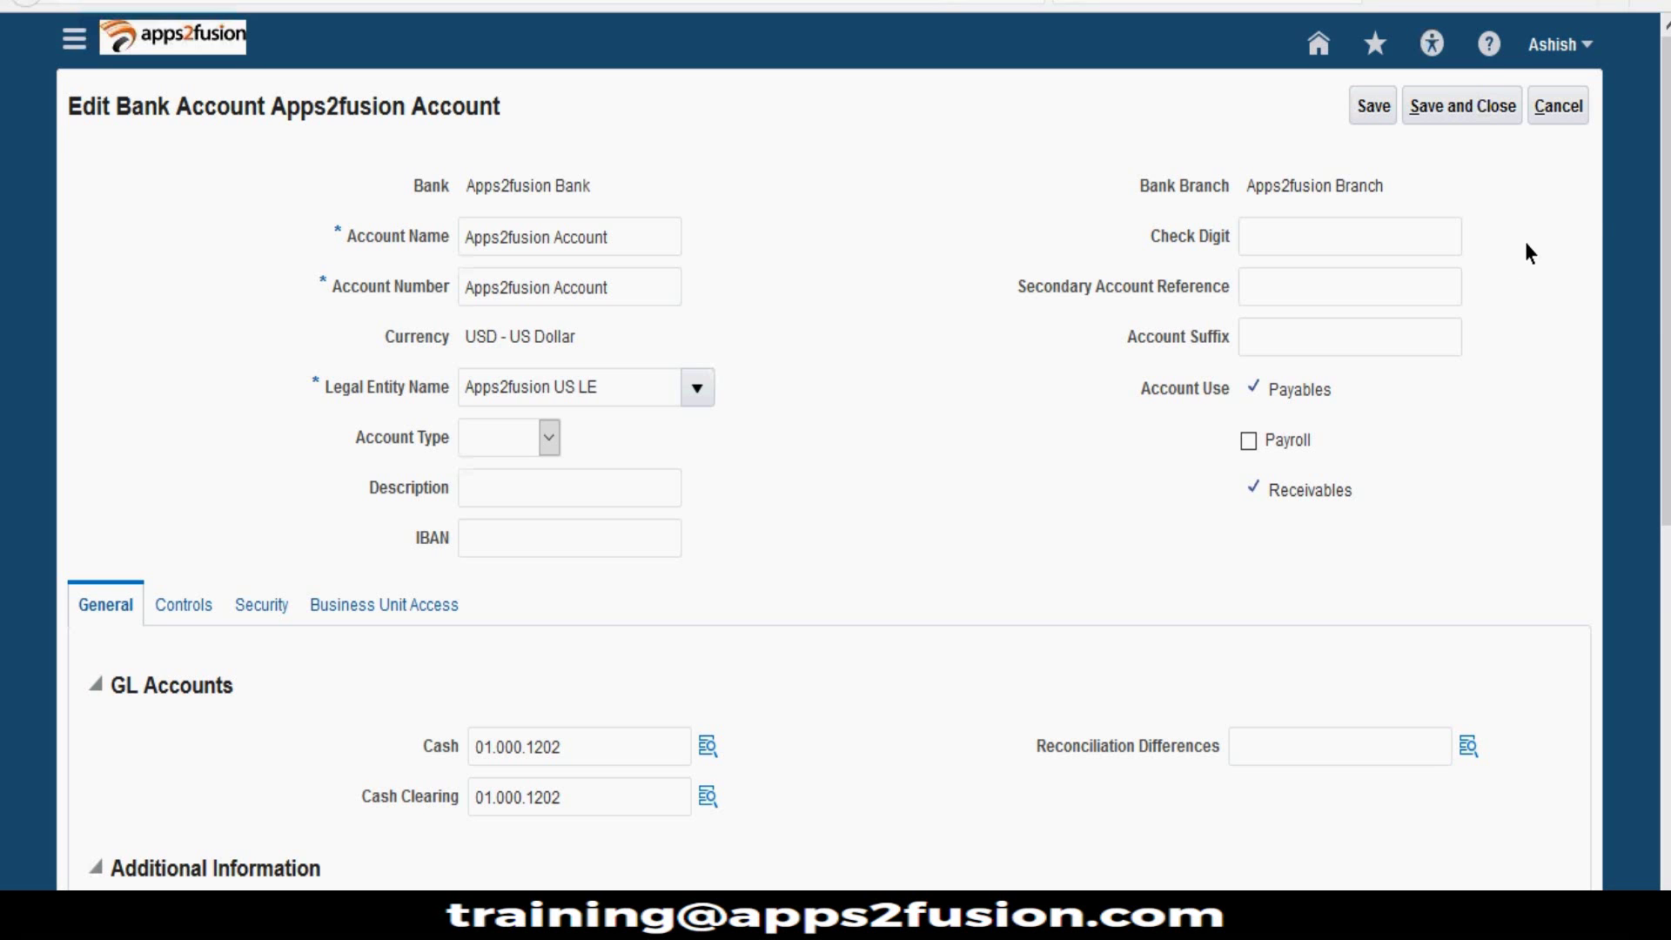
# Step: Switch the Apps2fusion Account to its Controls tab for cash management settings
pyautogui.scroll(-2, 1660, 183)
pyautogui.moveTo(1660, 196); pyautogui.dragTo(1657, 204)
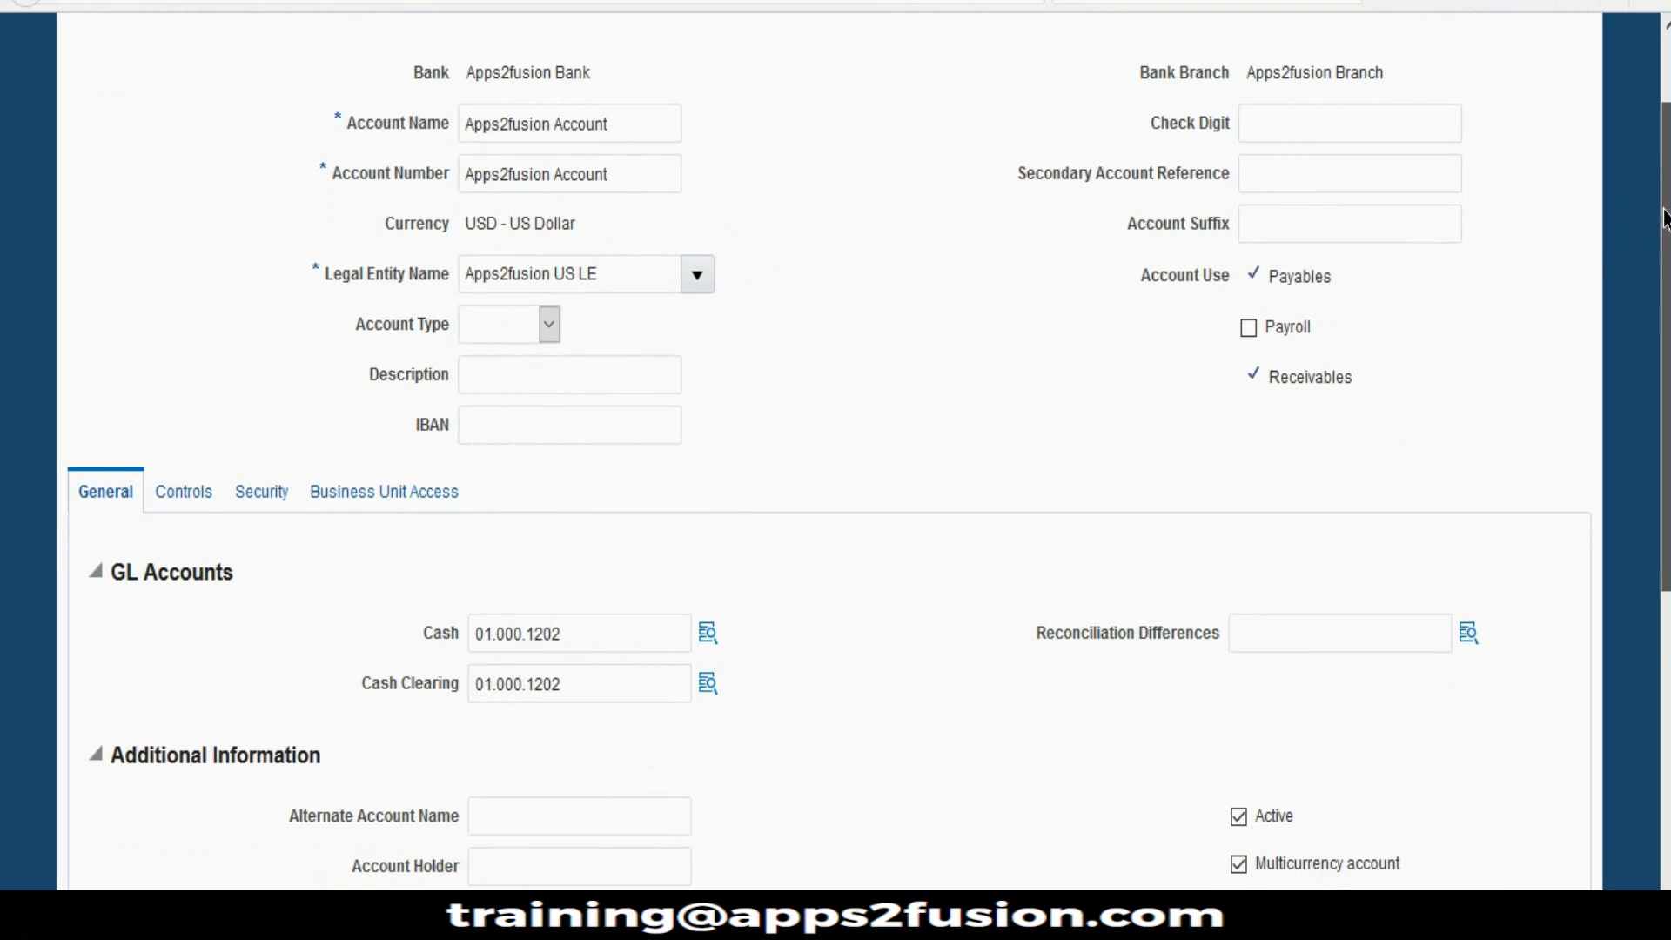
pyautogui.moveTo(1662, 219); pyautogui.dragTo(1665, 282)
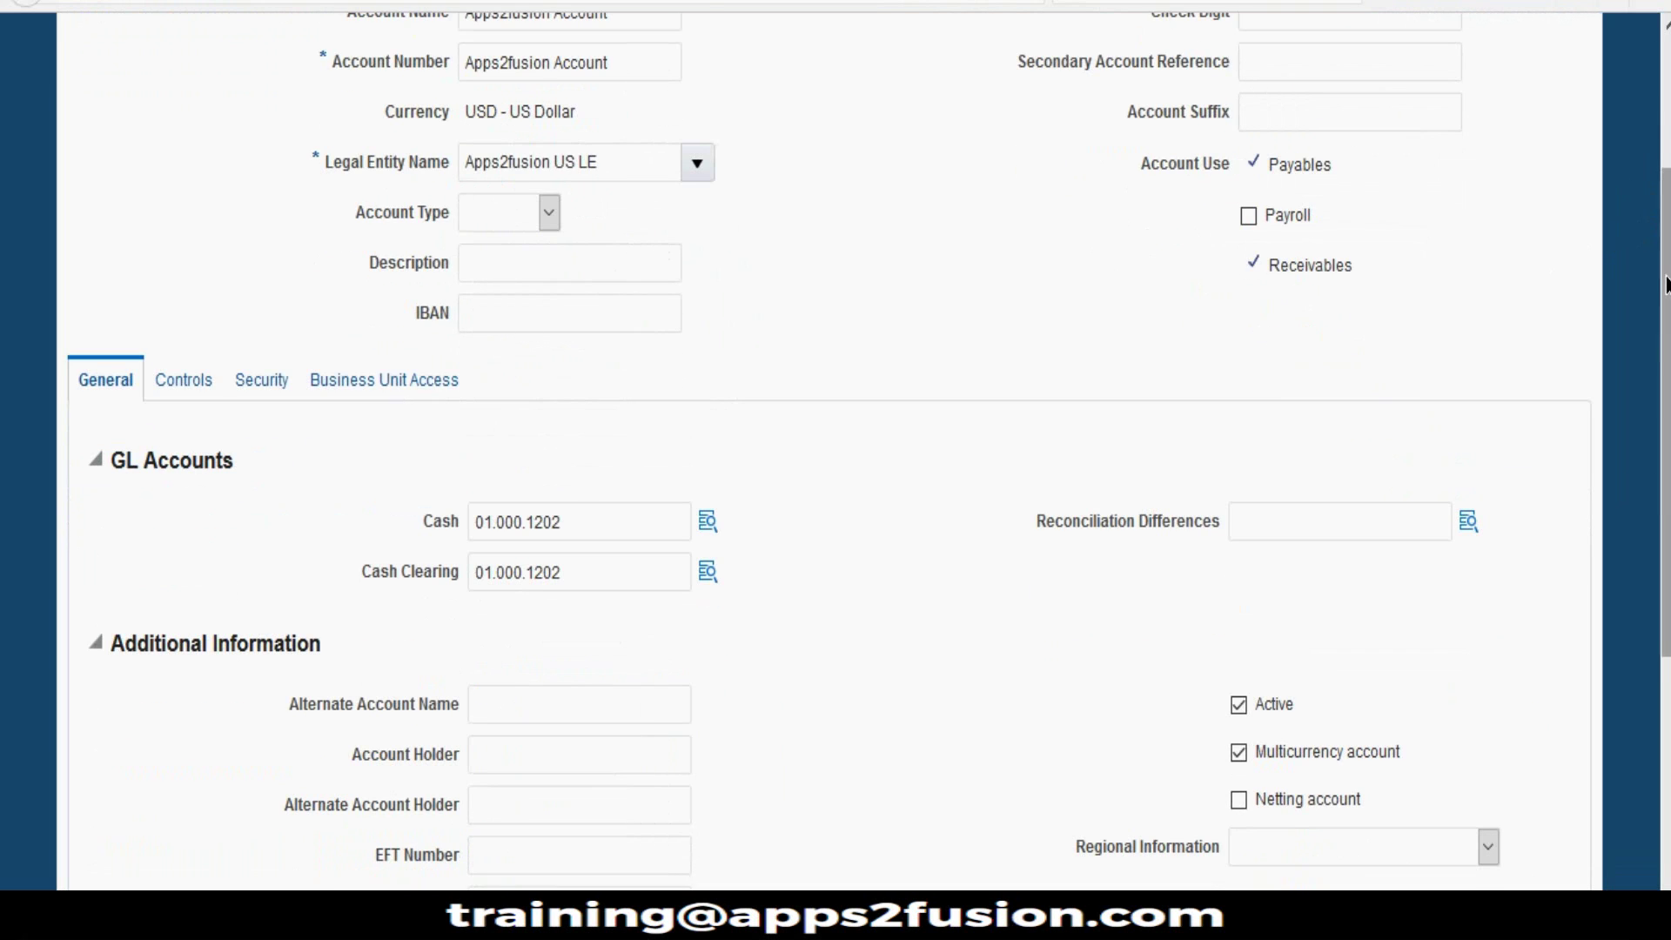
pyautogui.click(204, 383)
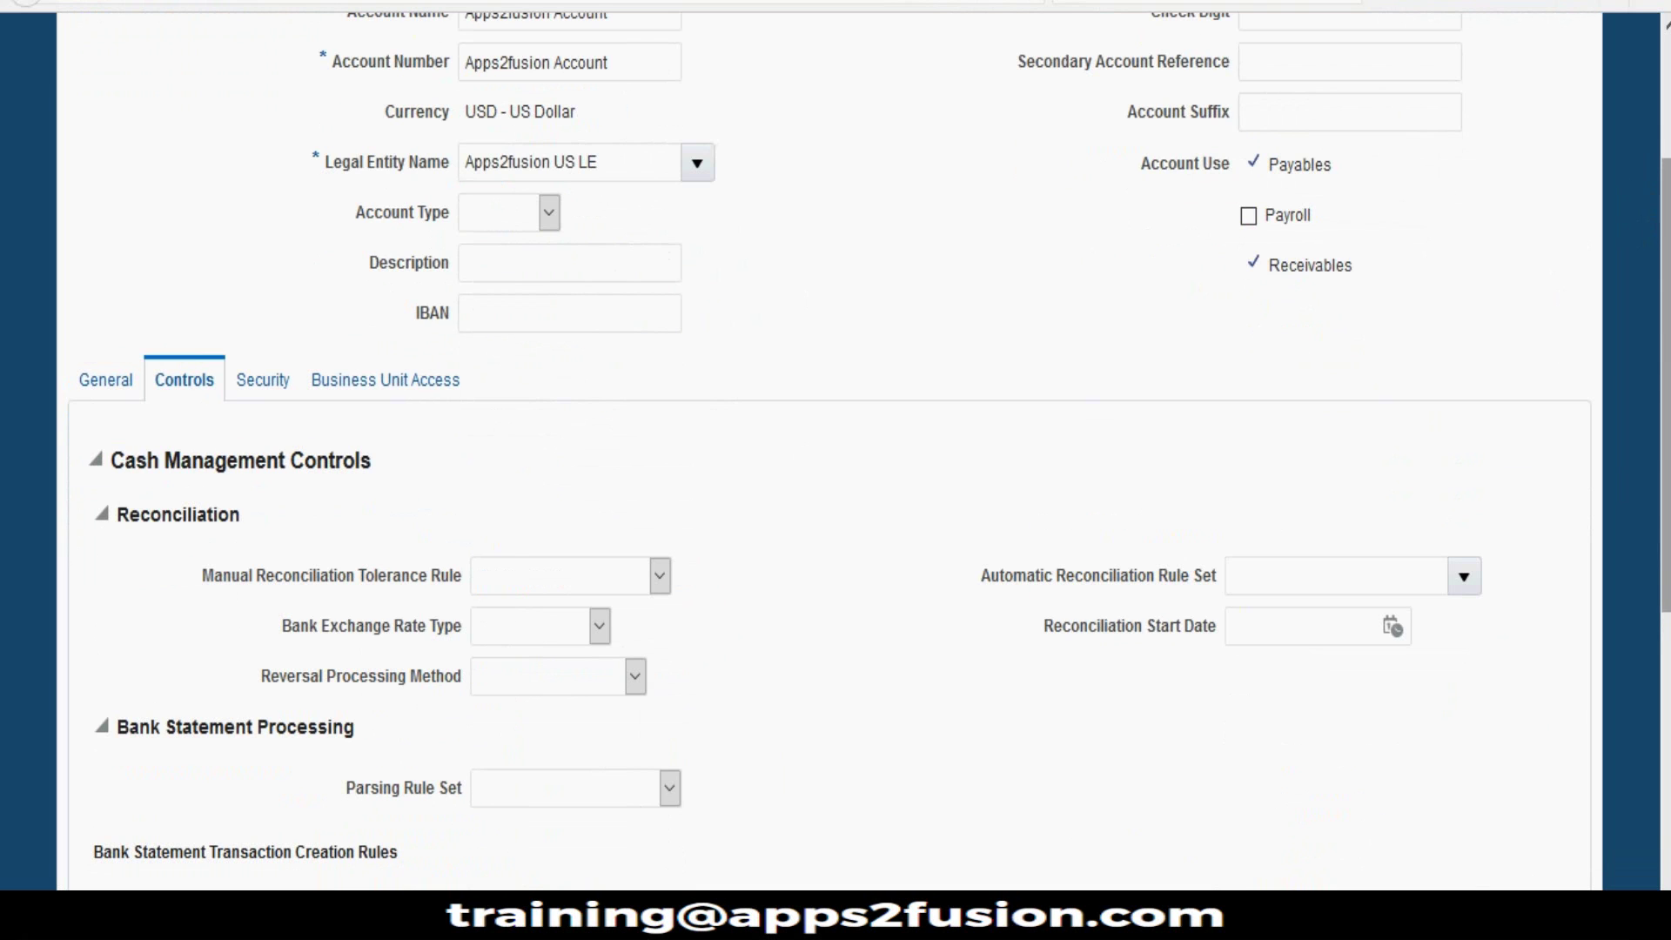
pyautogui.scroll(-1, 1436, 250)
pyautogui.moveTo(126, 431); pyautogui.dragTo(209, 499)
pyautogui.click(124, 484)
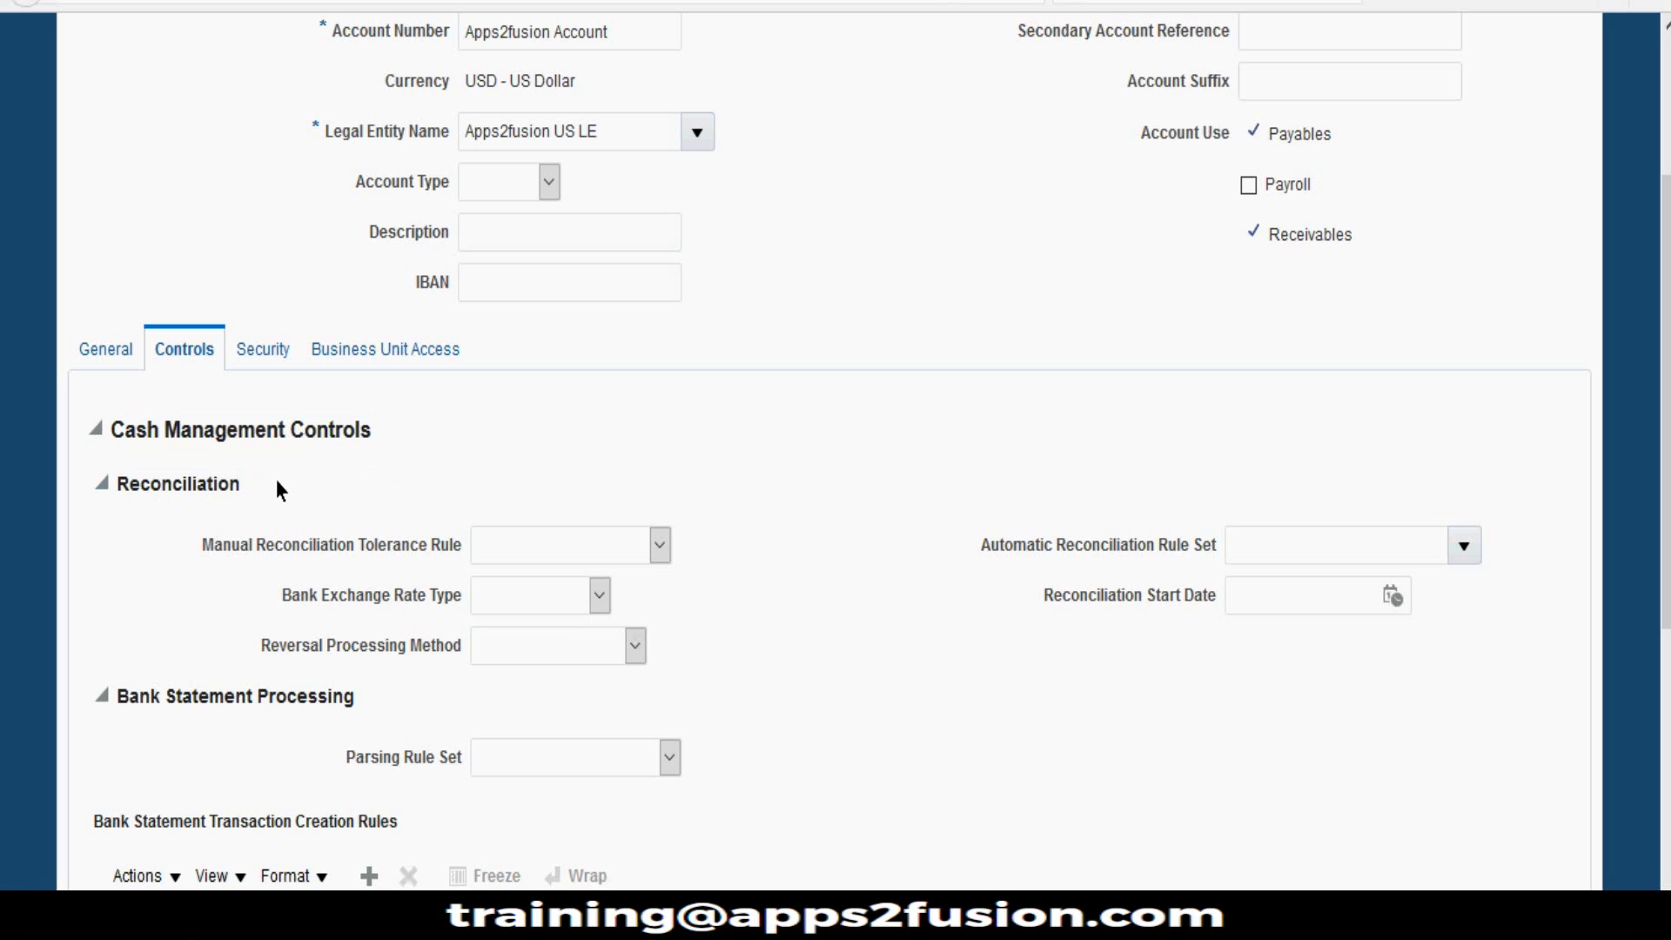
# Step: Review the Manual Reconciliation Tolerance Rule and Automatic Reconciliation Rule Set options, leaving both unchanged
pyautogui.moveTo(358, 546); pyautogui.dragTo(634, 523)
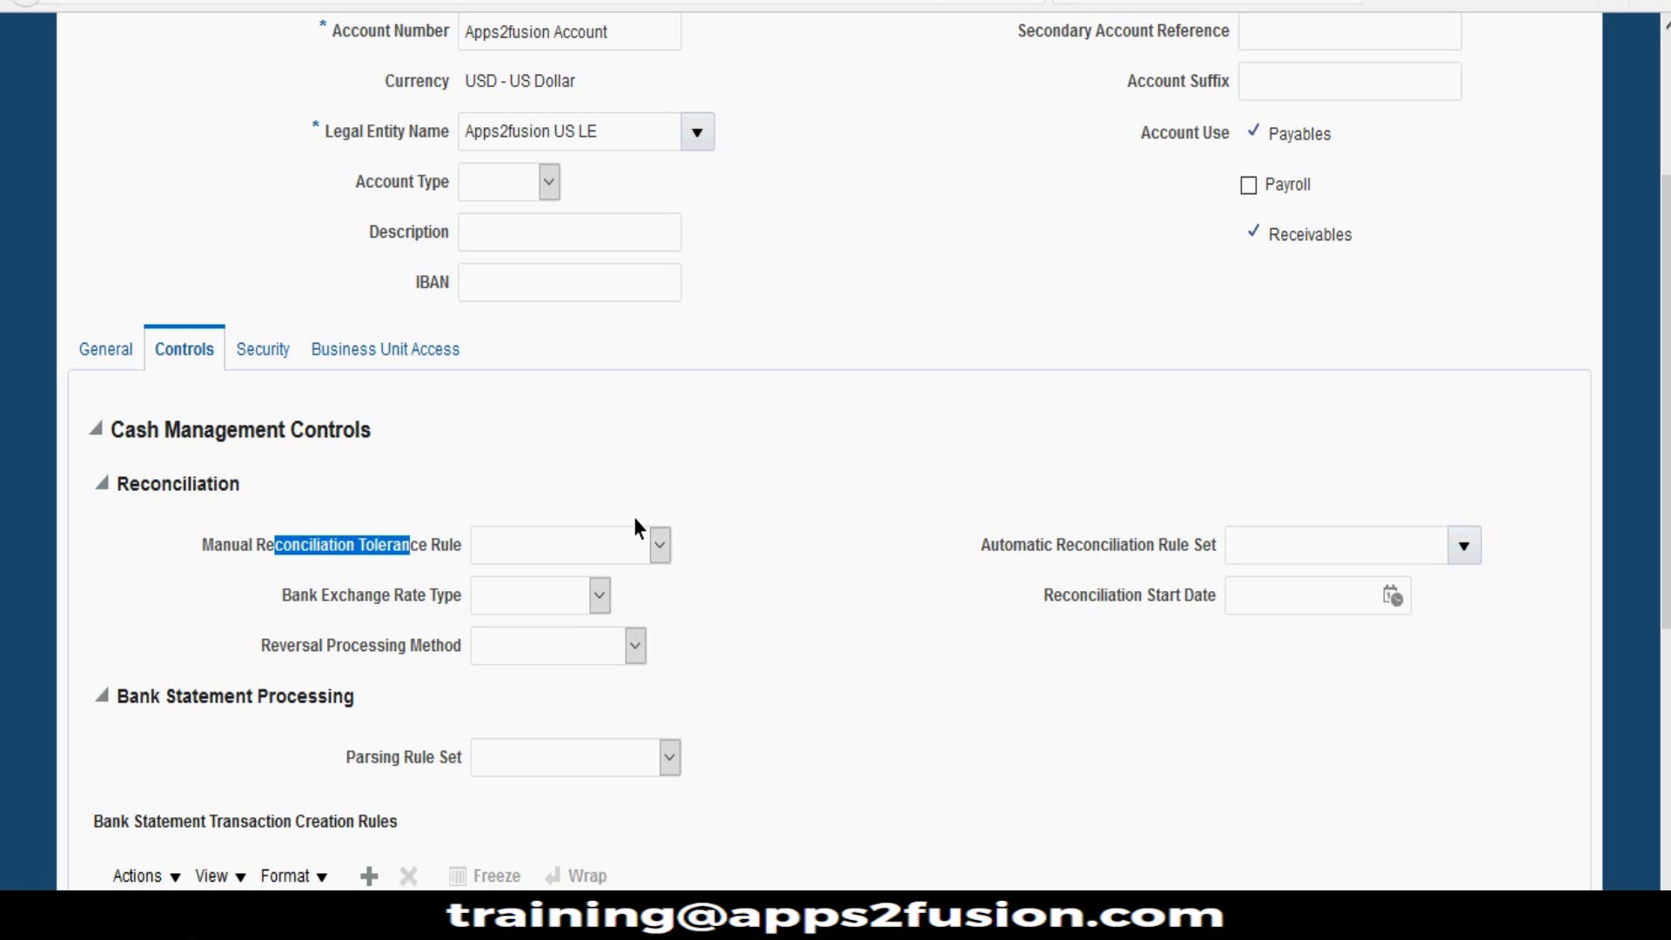
pyautogui.click(621, 510)
pyautogui.click(607, 554)
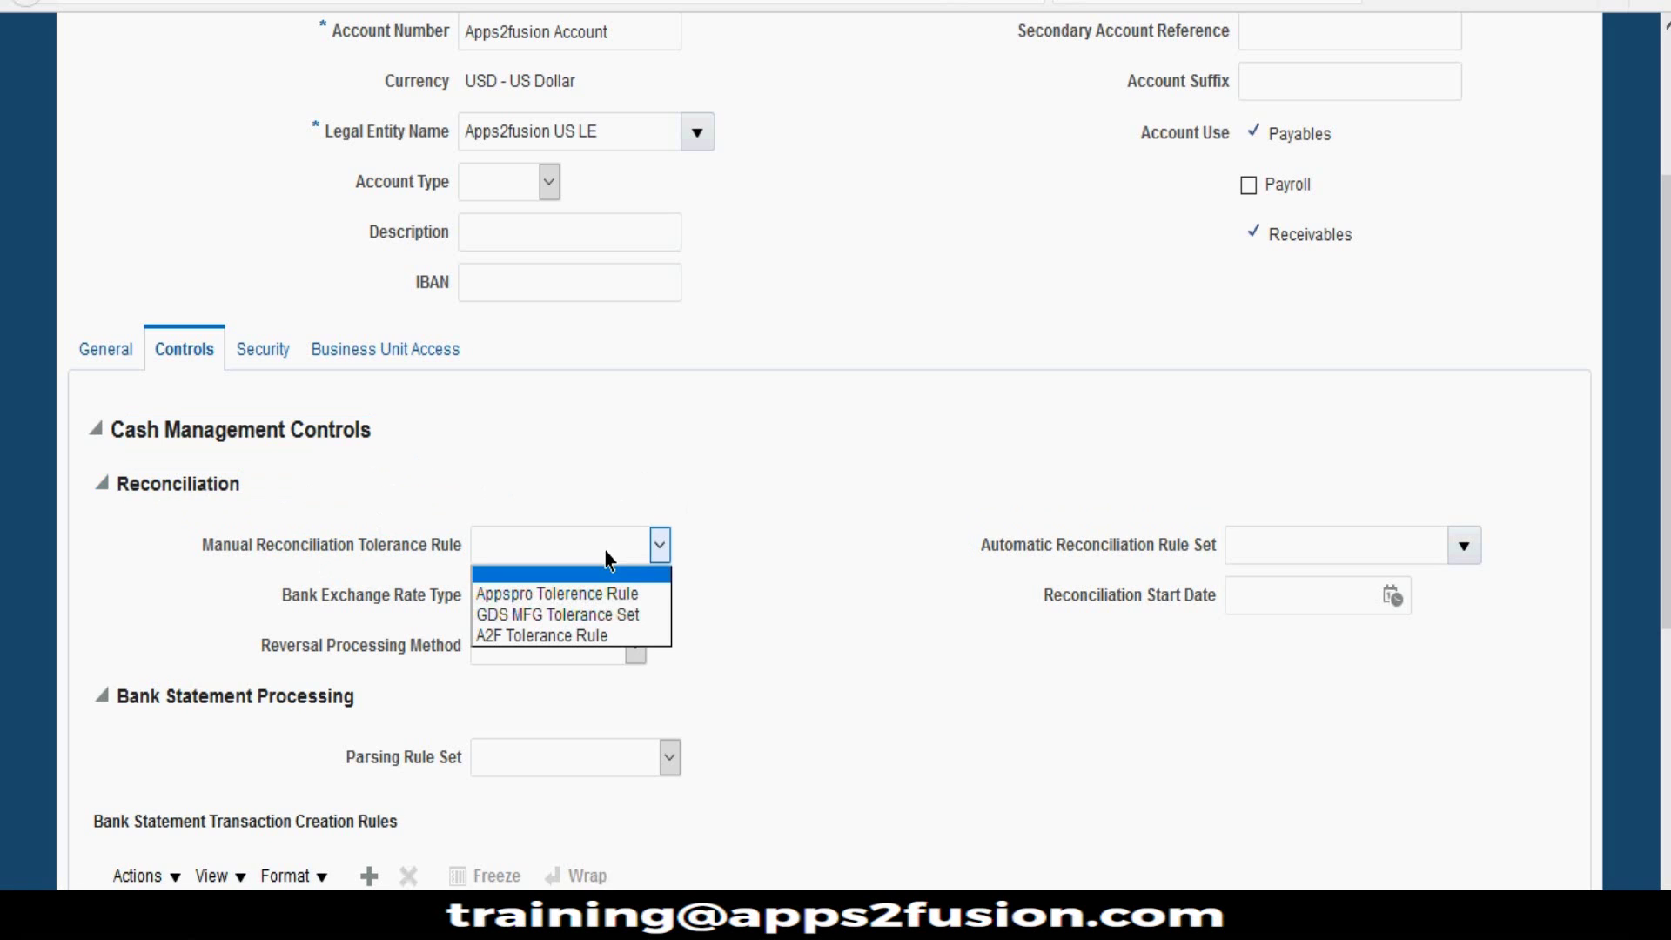
pyautogui.click(600, 380)
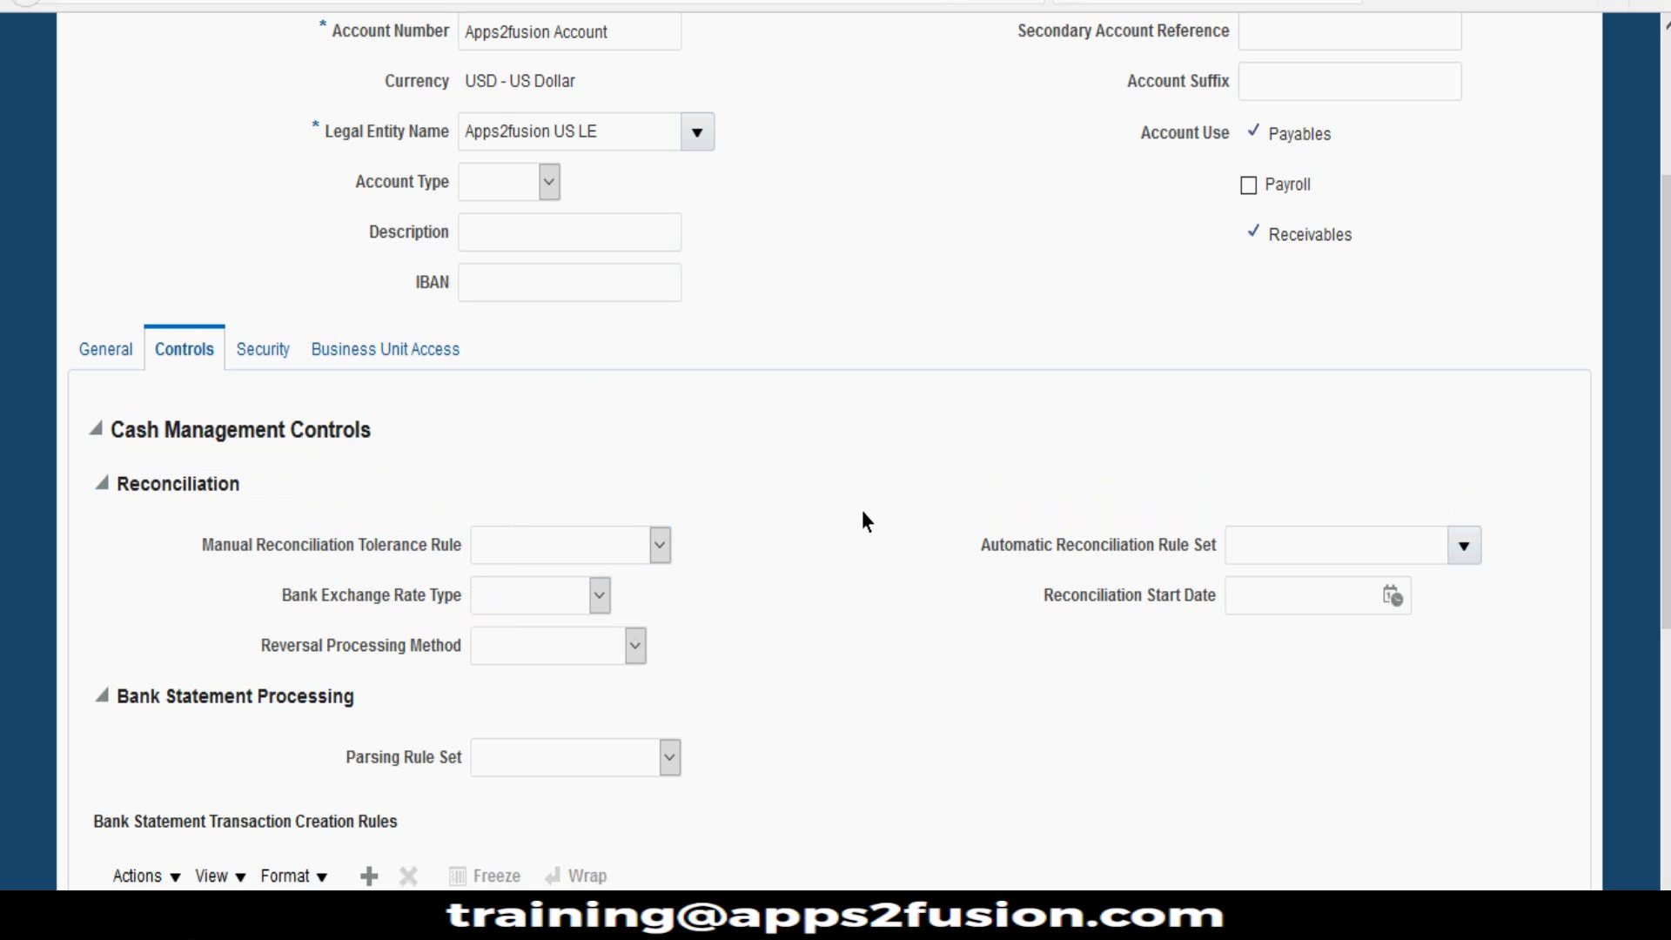
pyautogui.click(1466, 548)
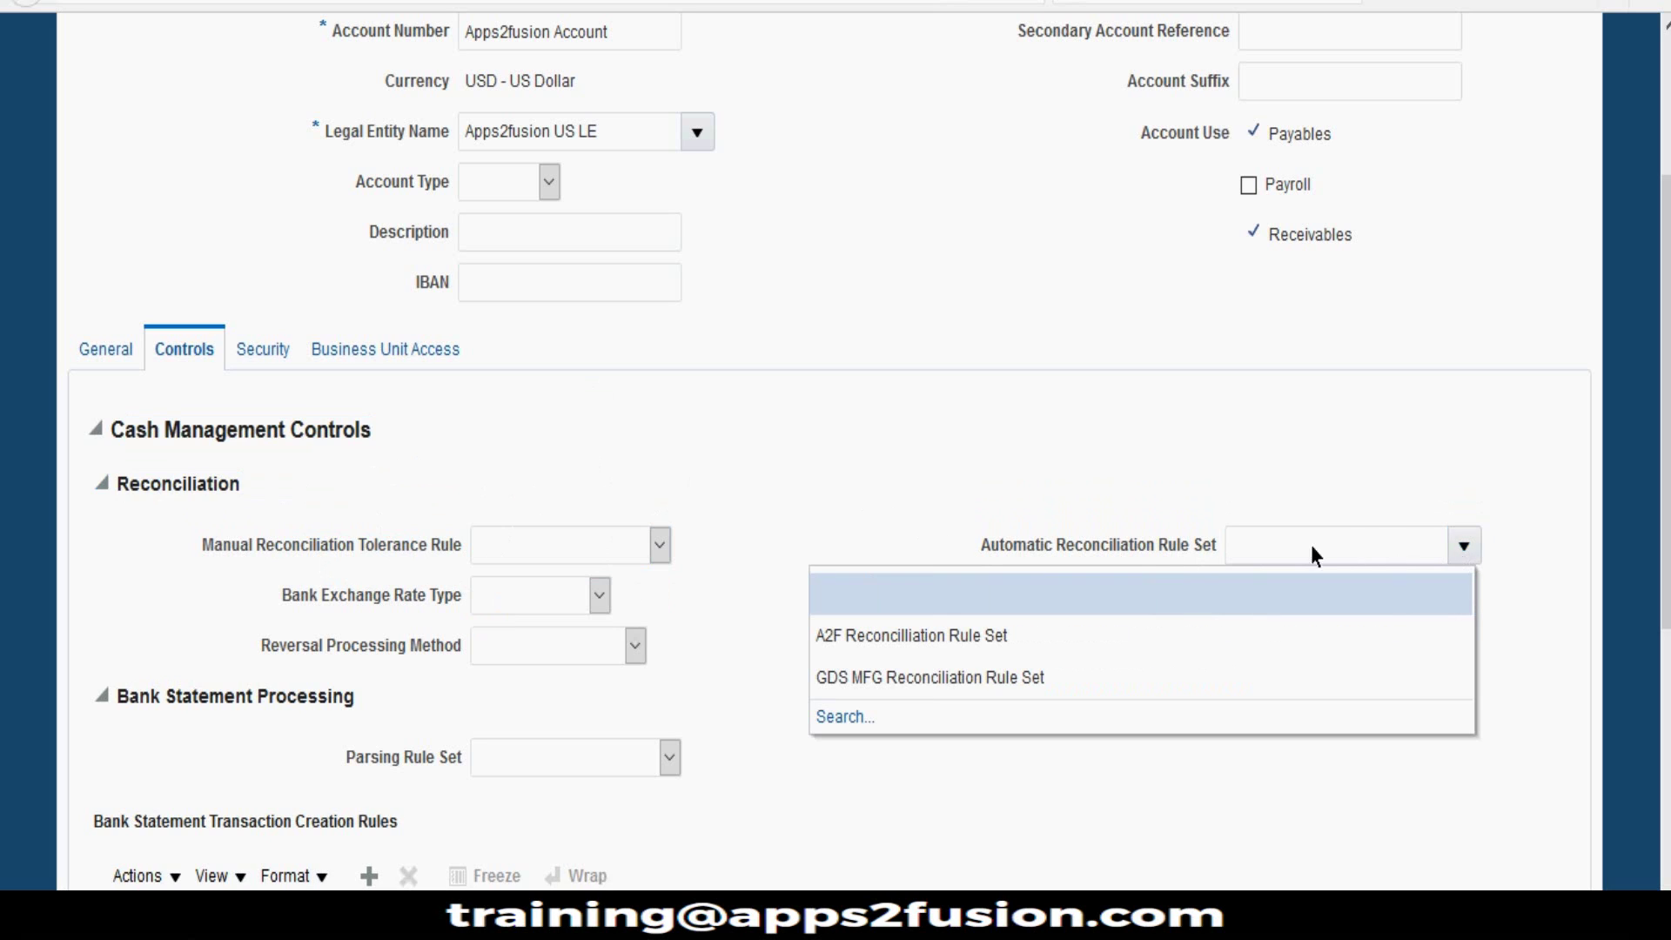
pyautogui.click(931, 455)
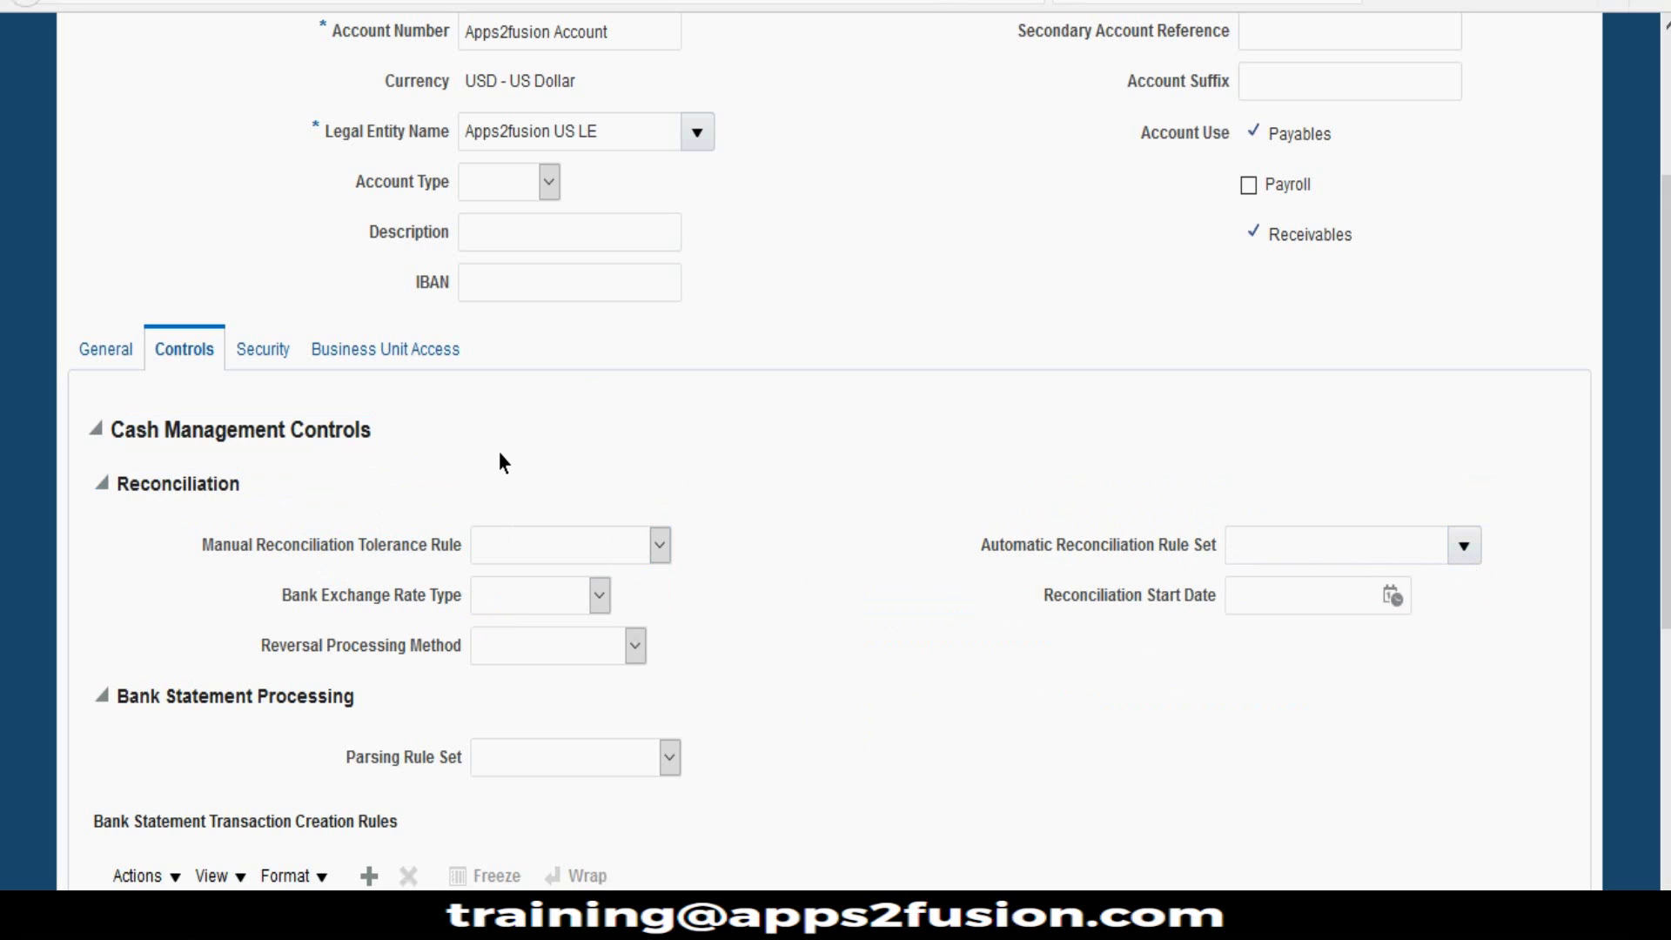
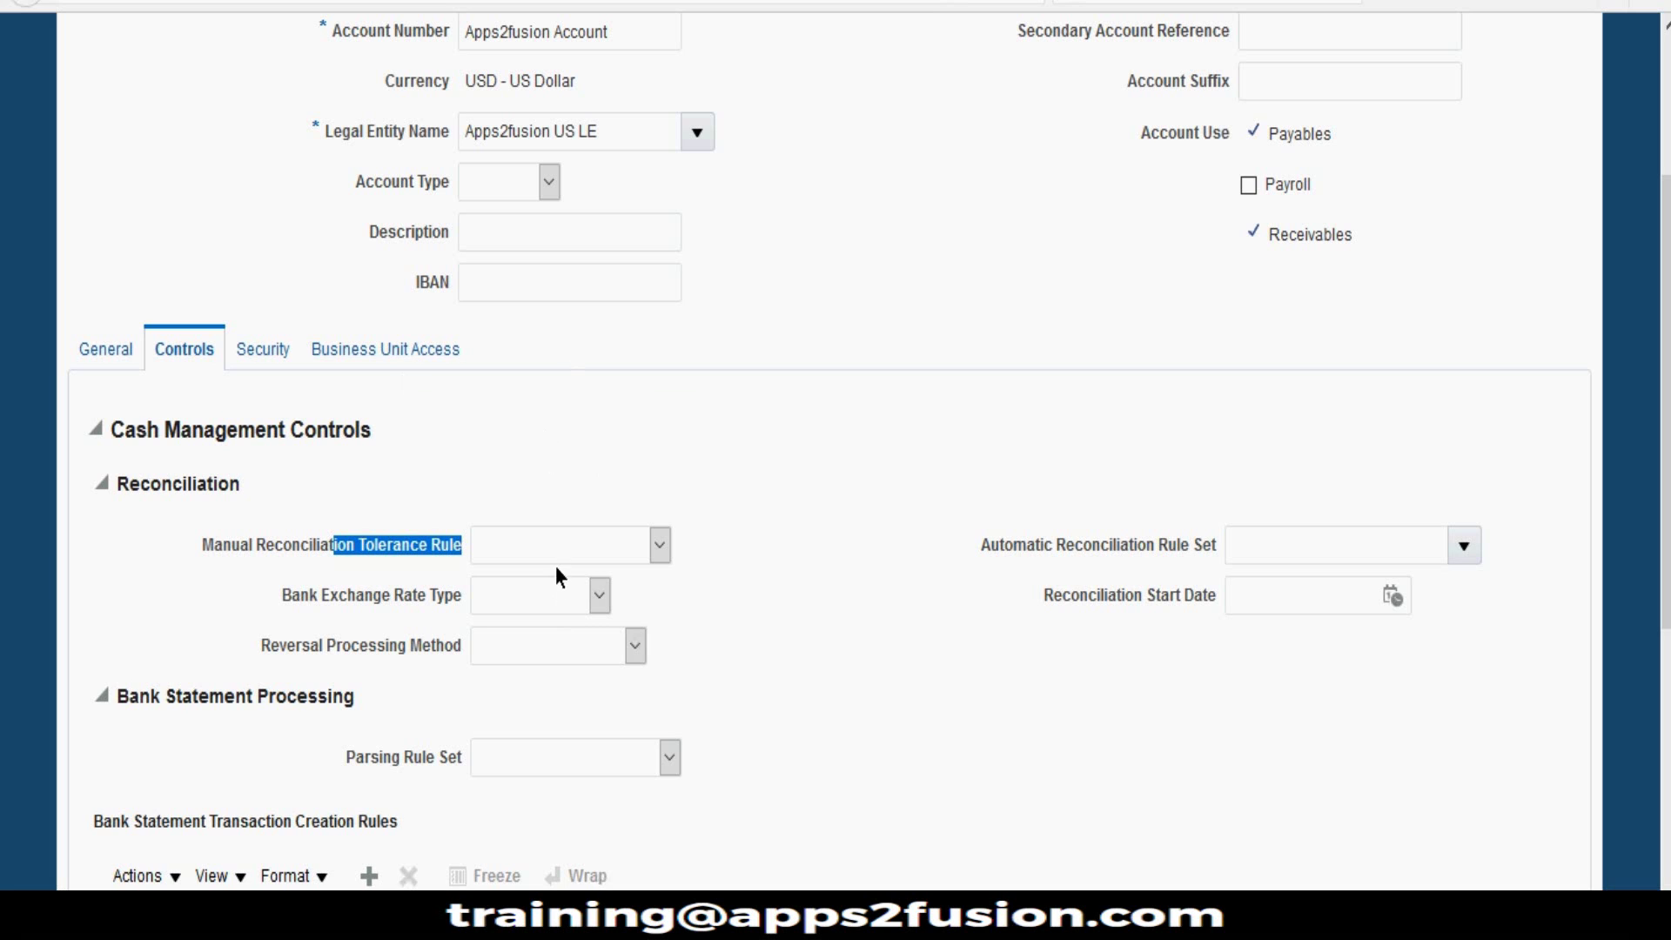
# Step: Review the Manual Reconciliation Tolerance Rule, Bank Exchange Rate Type and Reversal Processing Method options without changing any
pyautogui.click(582, 544)
pyautogui.click(823, 506)
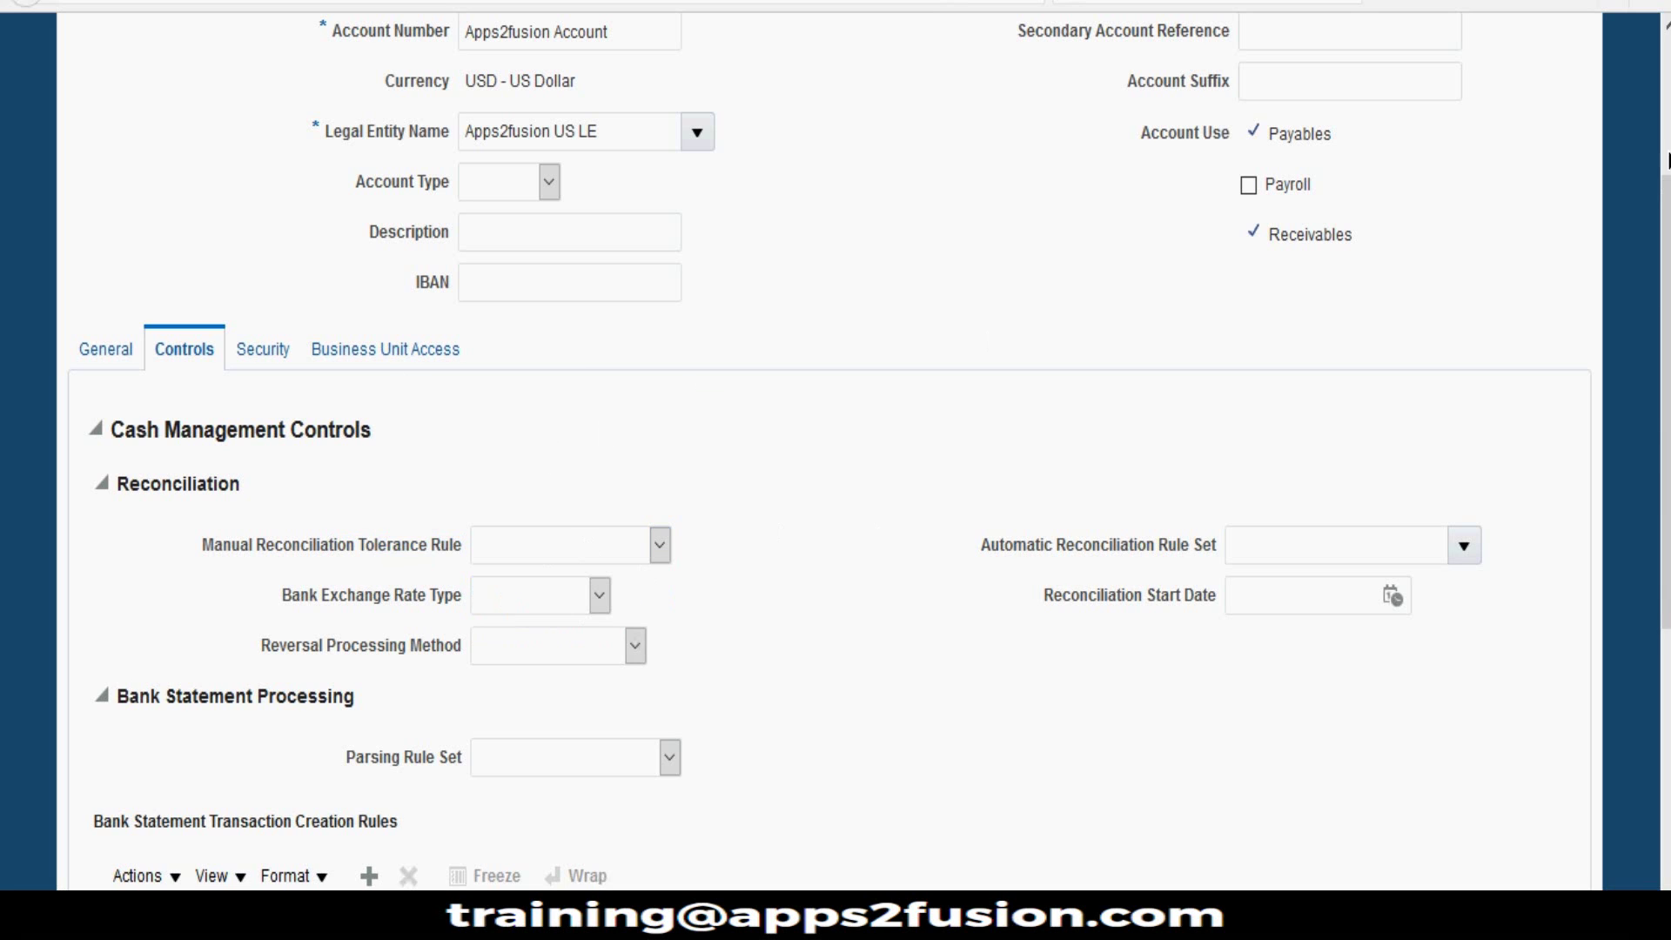
pyautogui.scroll(-3, 1667, 161)
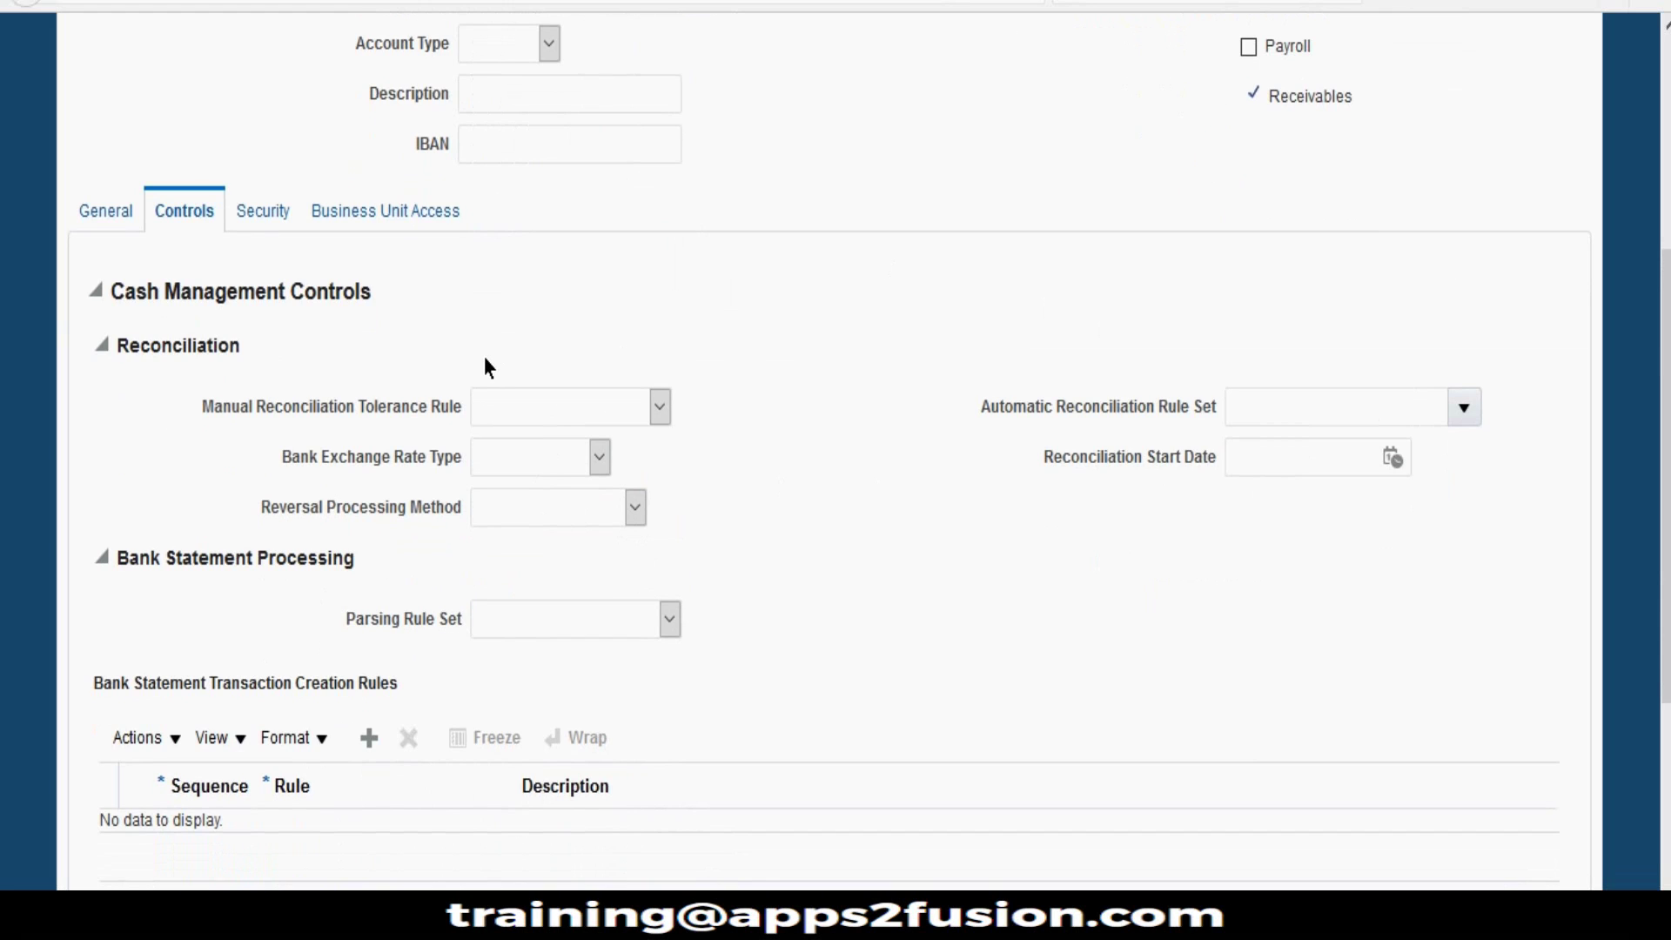
pyautogui.click(491, 456)
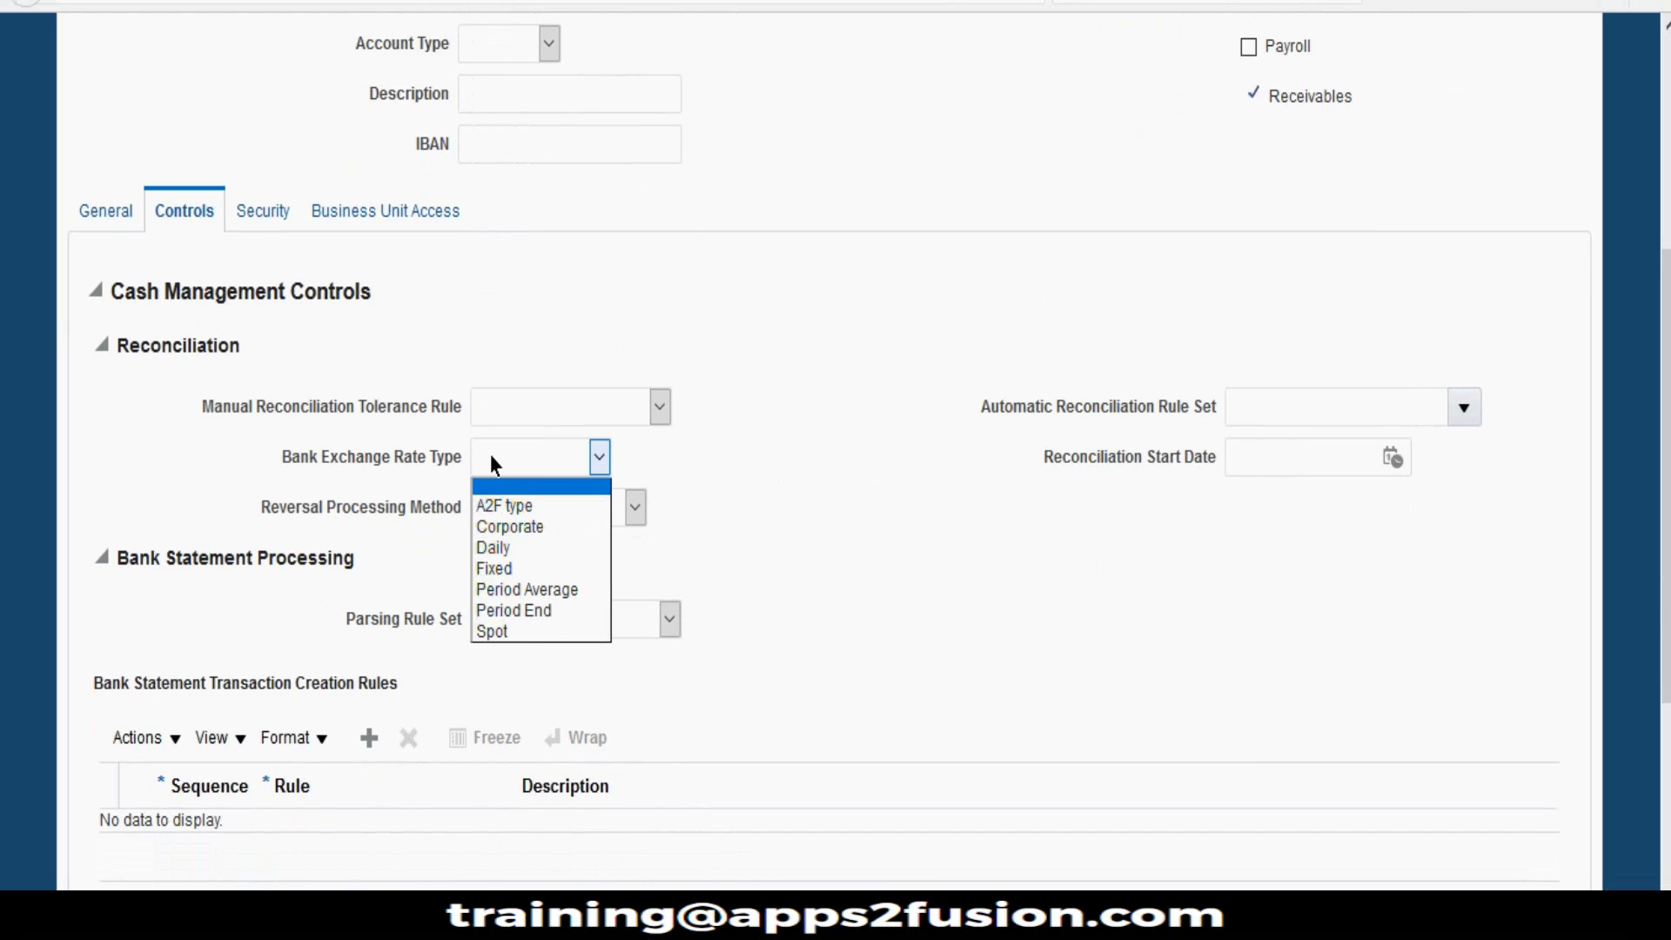
pyautogui.click(548, 468)
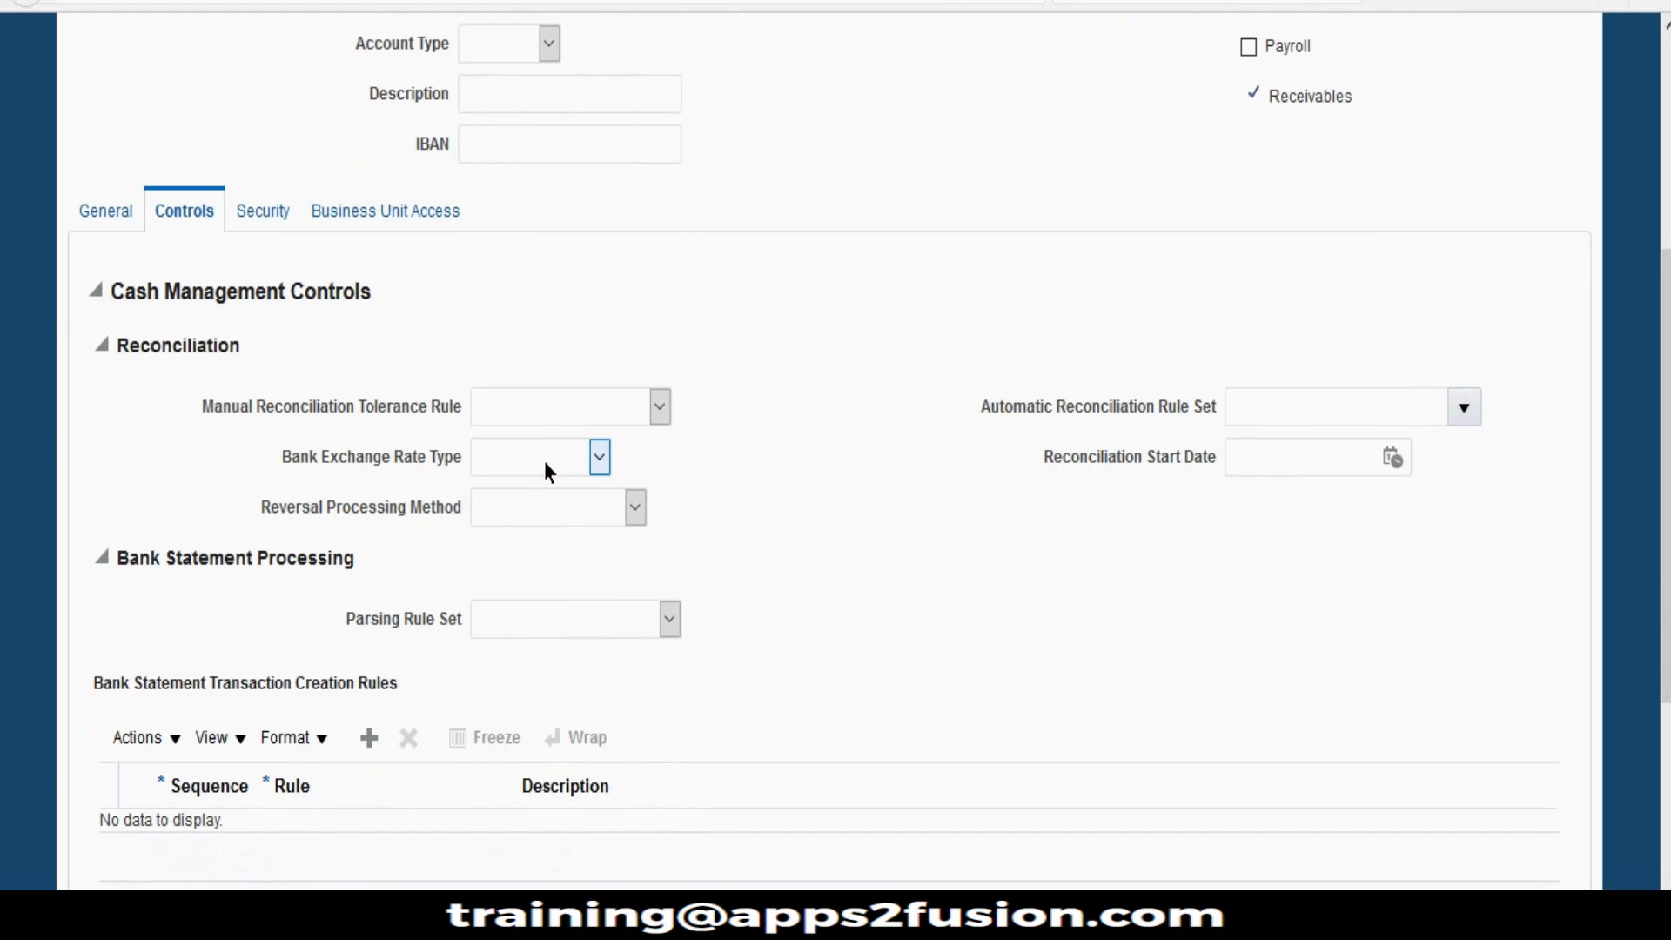
pyautogui.click(562, 509)
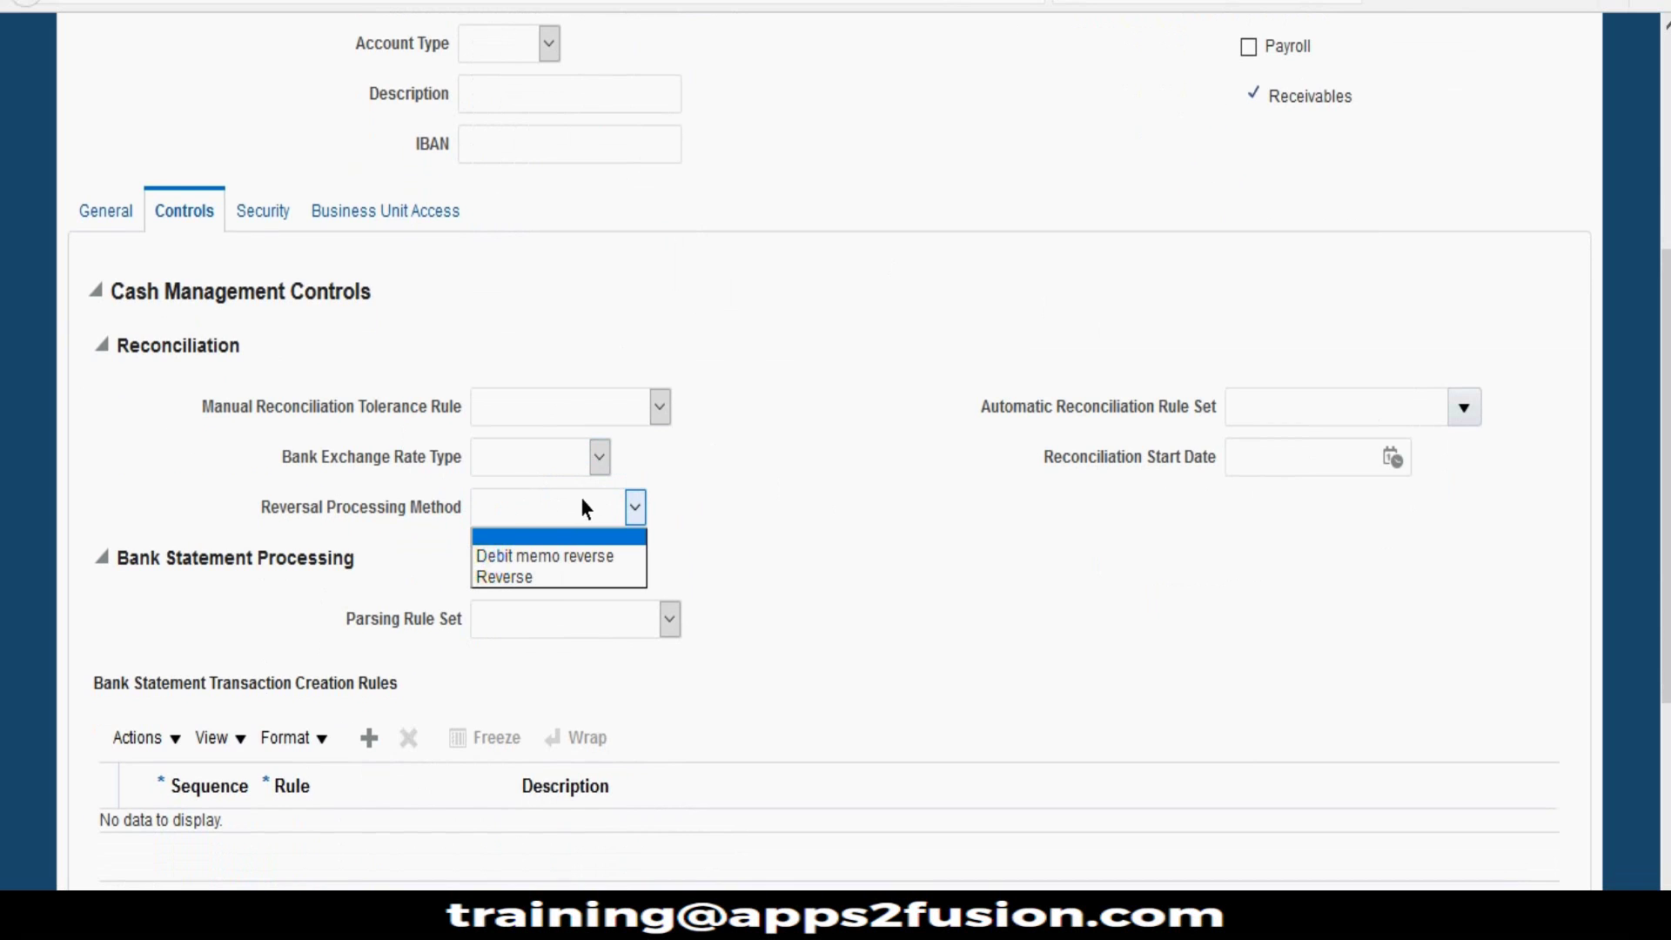
pyautogui.click(1185, 588)
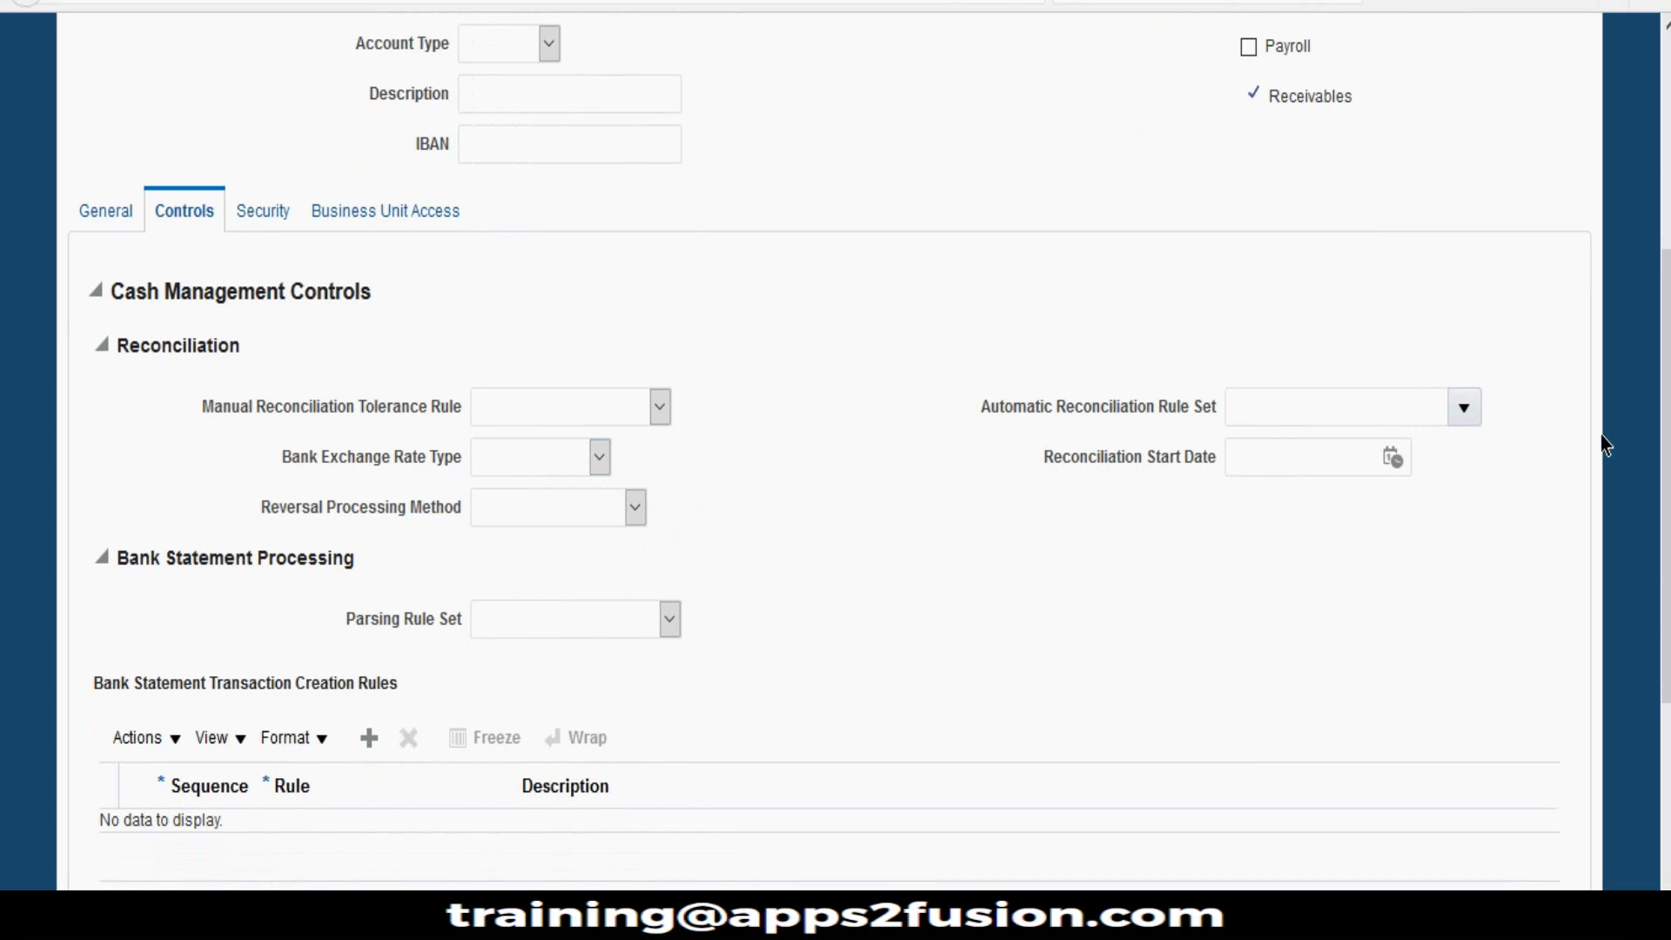
# Step: Check the Parsing Rule Set choices, leaving it blank, and point out the Bank Statement Transaction Creation Rules heading
pyautogui.moveTo(1664, 409); pyautogui.dragTo(1664, 562)
pyautogui.click(610, 362)
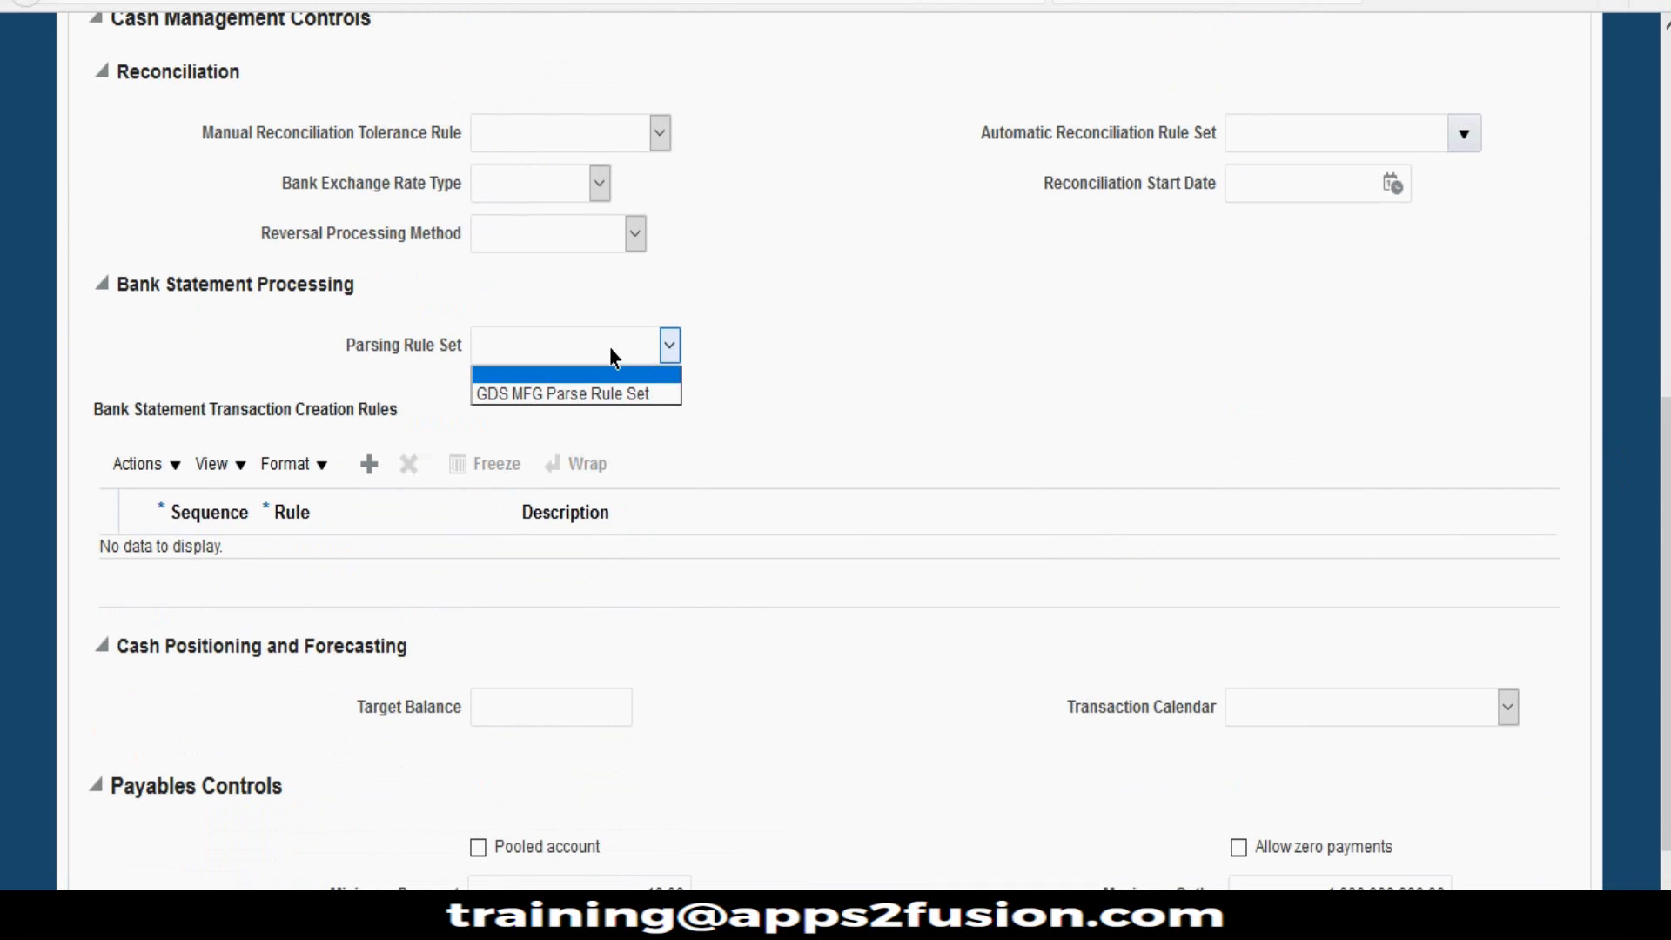
pyautogui.click(908, 346)
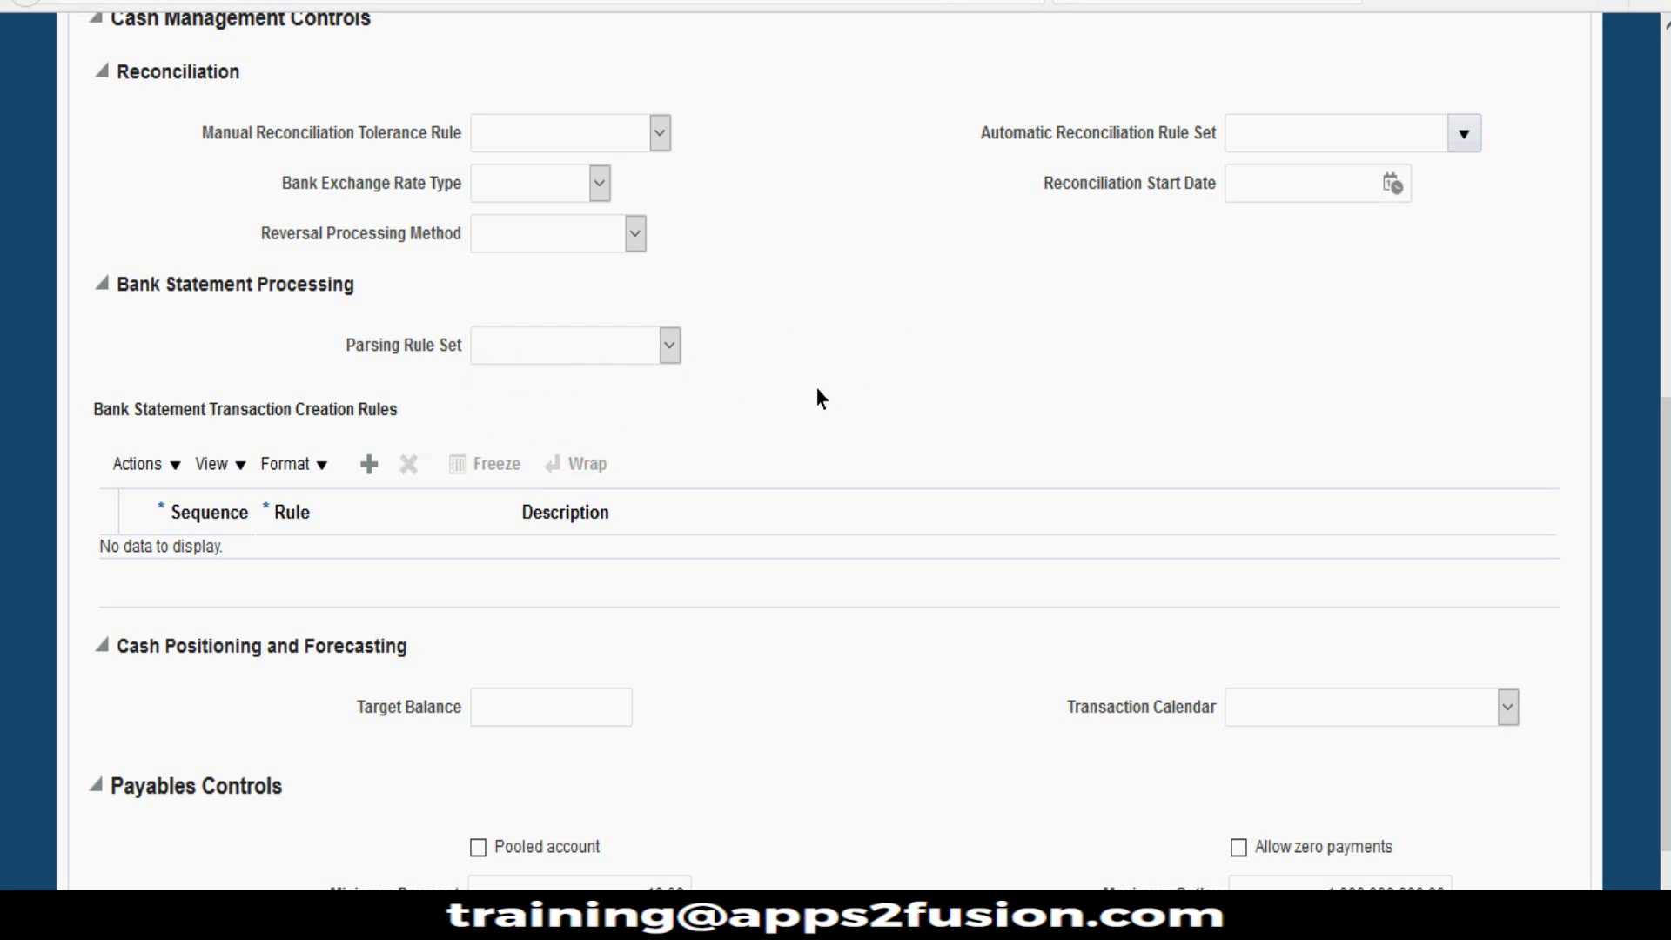
pyautogui.moveTo(108, 418); pyautogui.dragTo(656, 416)
pyautogui.click(656, 416)
# Step: Scroll through the remaining controls, highlighting the transaction creation rules heading again
pyautogui.moveTo(1665, 458); pyautogui.dragTo(1667, 503)
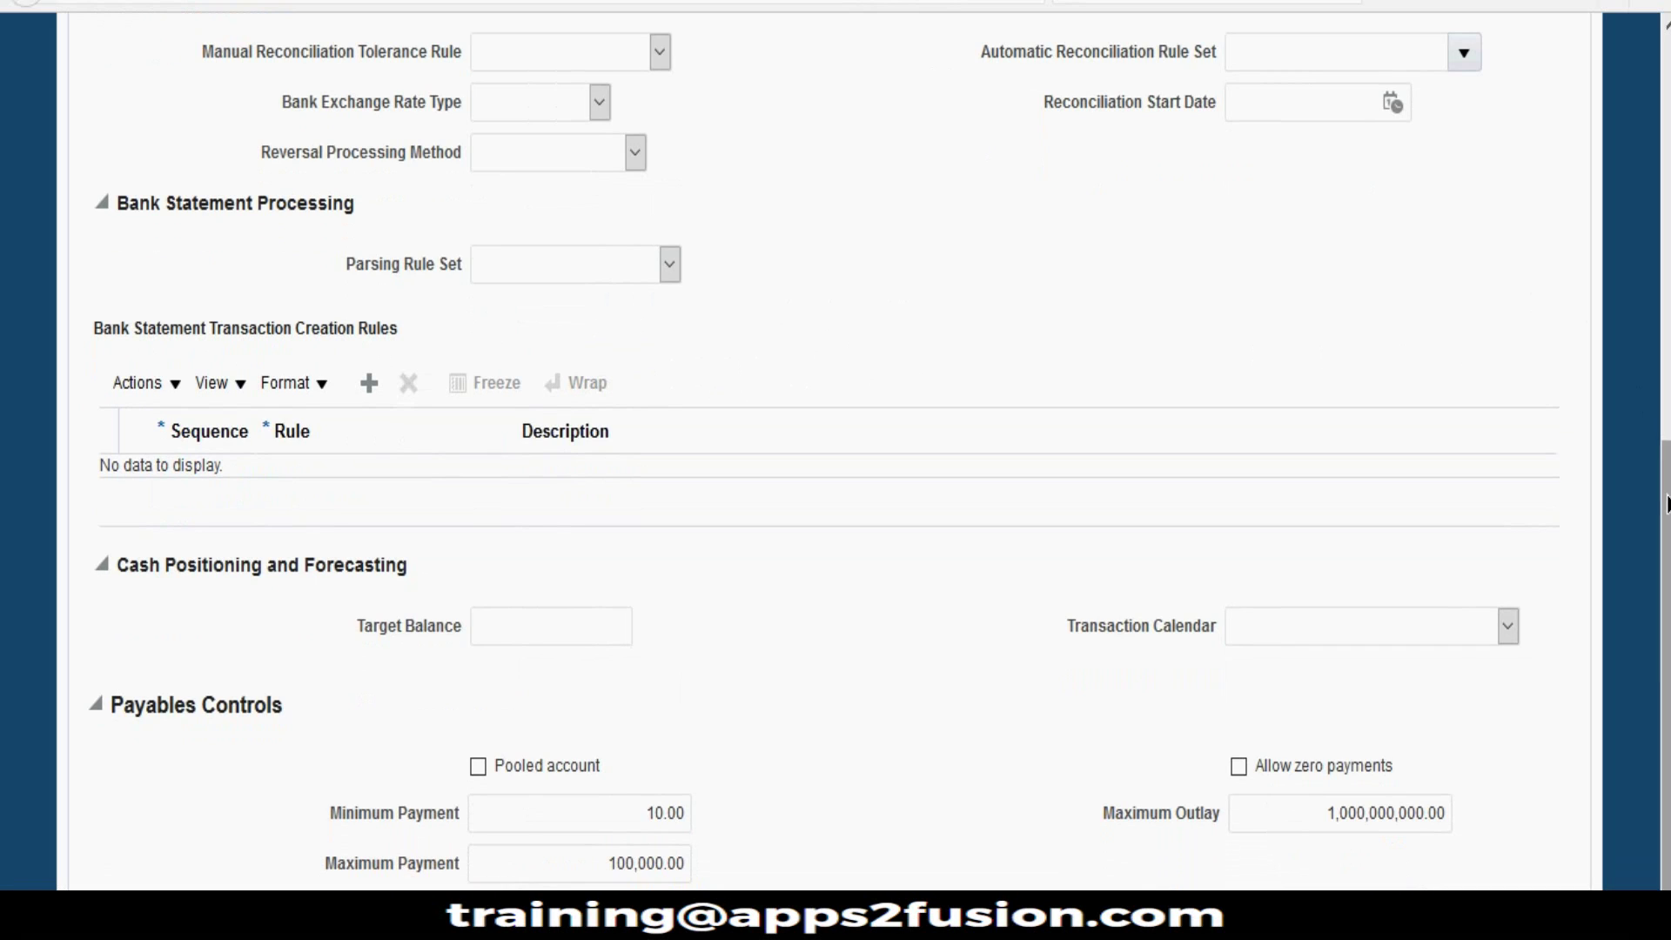
pyautogui.moveTo(102, 328); pyautogui.dragTo(485, 348)
pyautogui.click(583, 352)
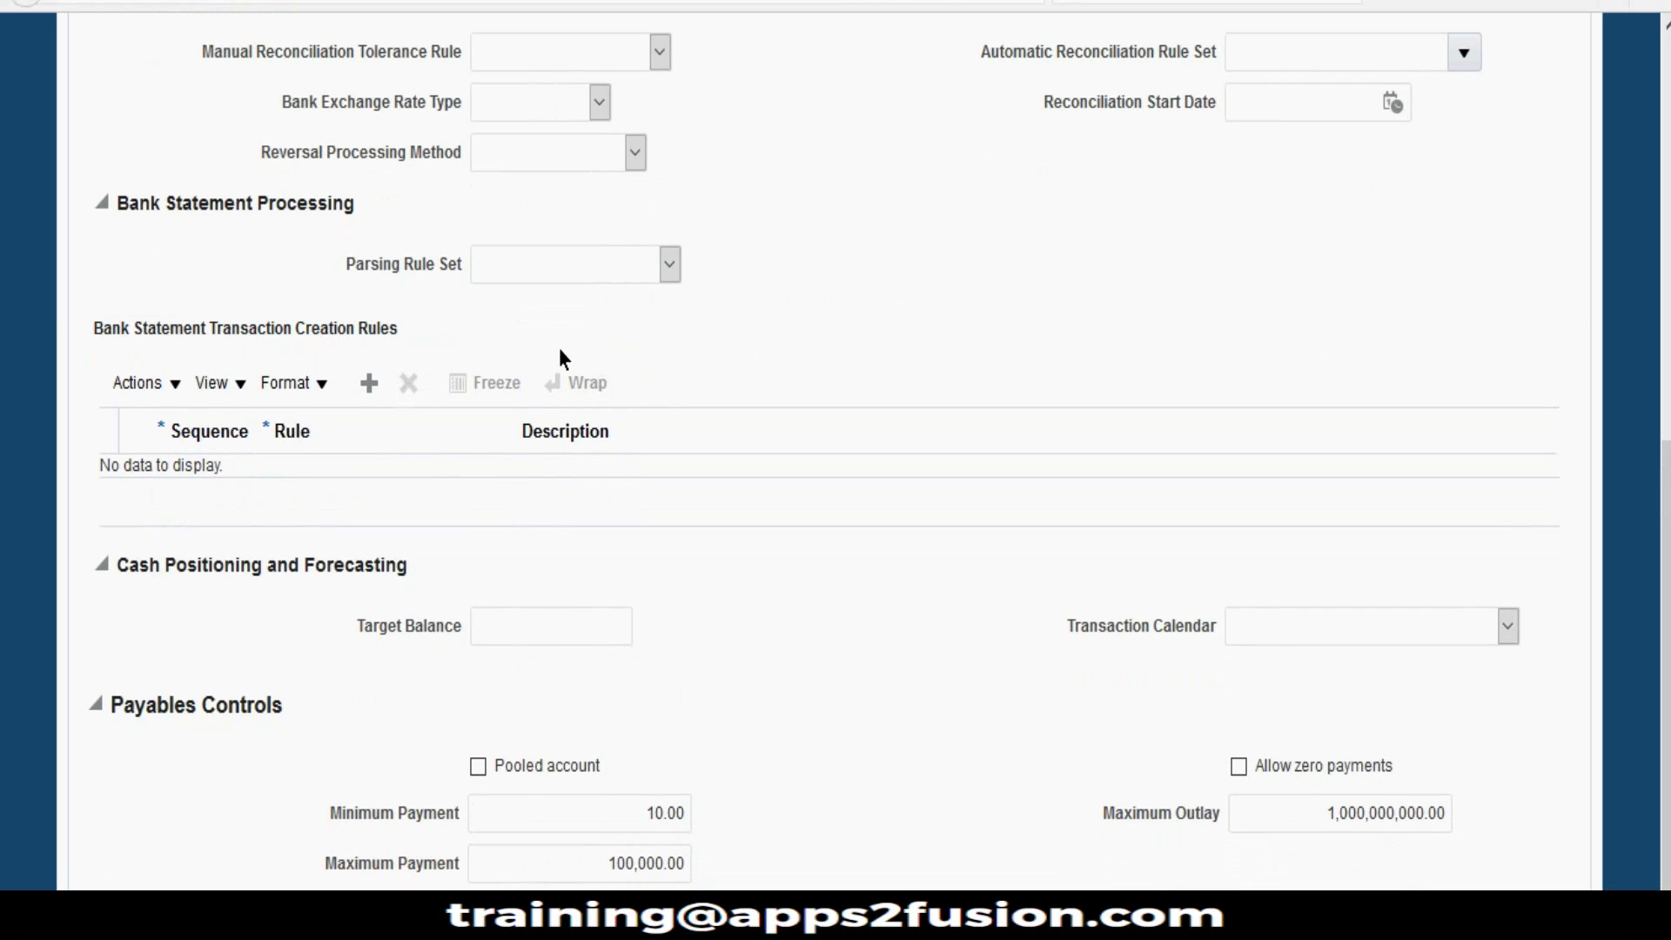
pyautogui.moveTo(1656, 455); pyautogui.dragTo(1656, 471)
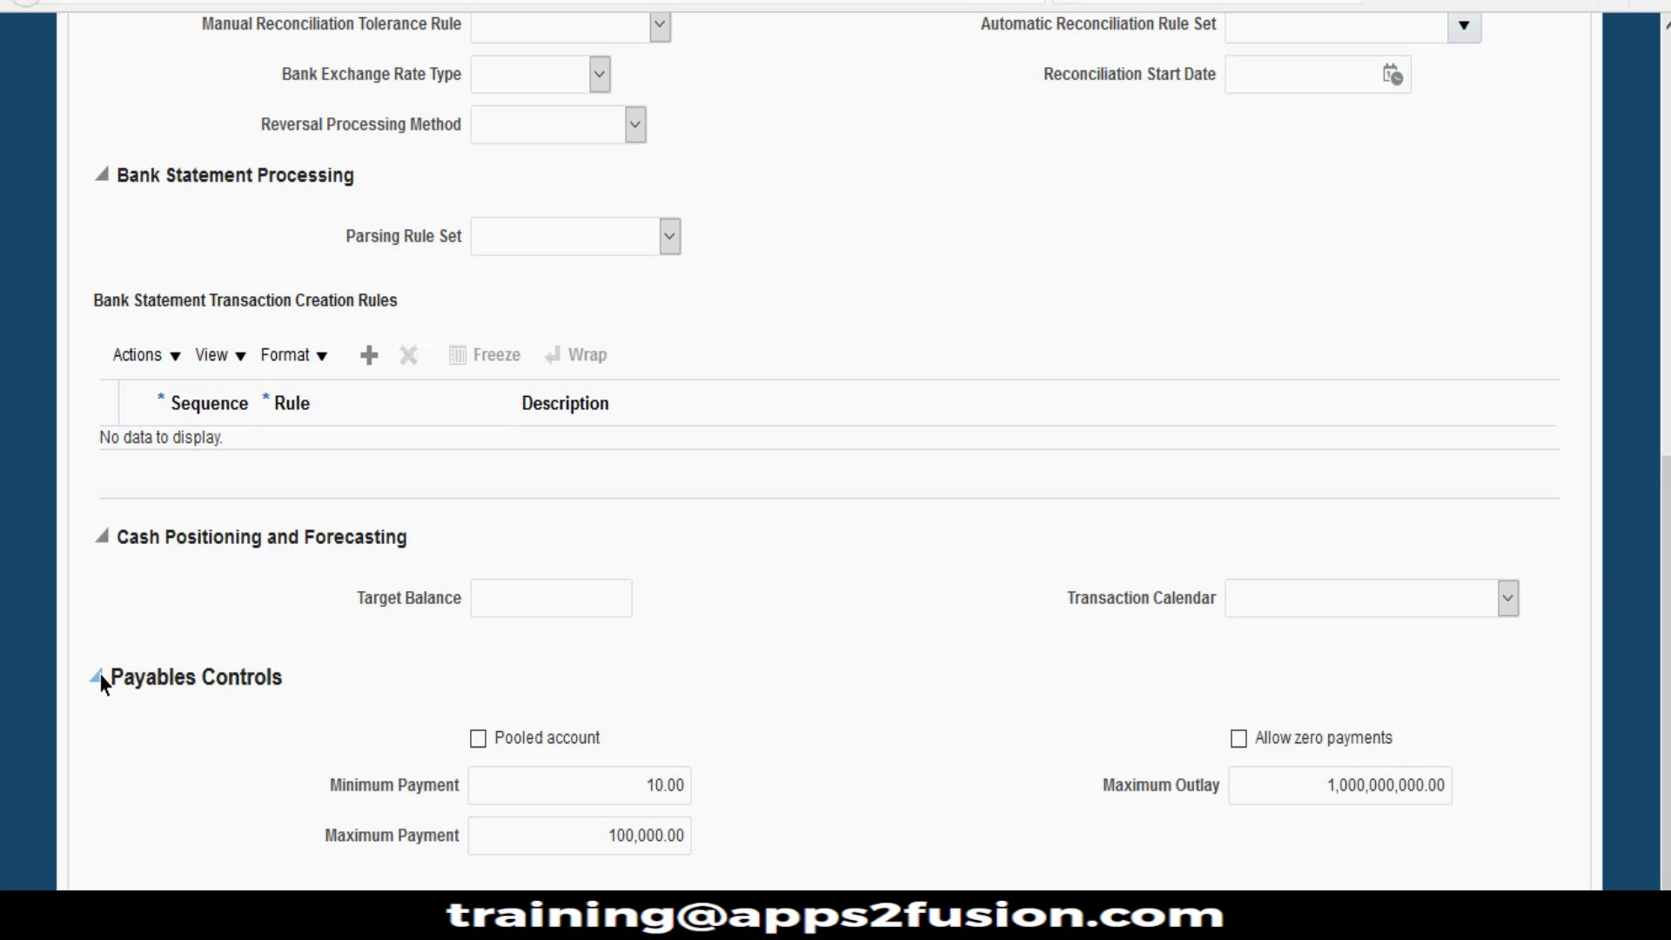
pyautogui.moveTo(1664, 674); pyautogui.dragTo(1665, 410)
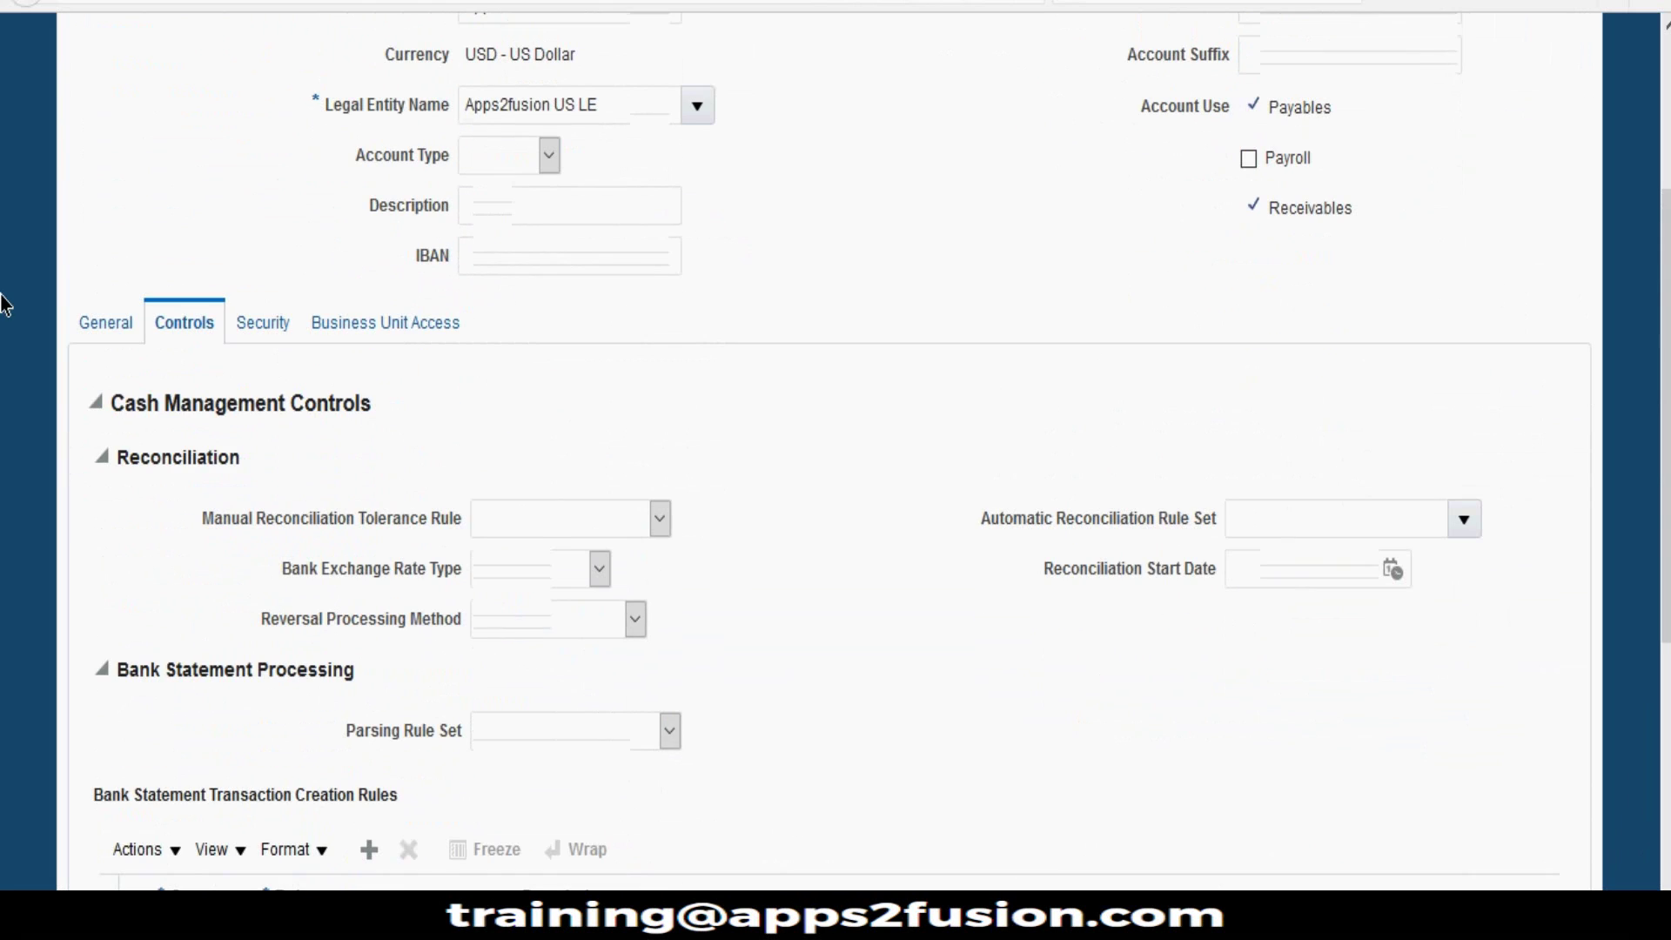
pyautogui.moveTo(146, 402); pyautogui.dragTo(435, 544)
pyautogui.click(1119, 438)
pyautogui.moveTo(1665, 418); pyautogui.dragTo(1665, 327)
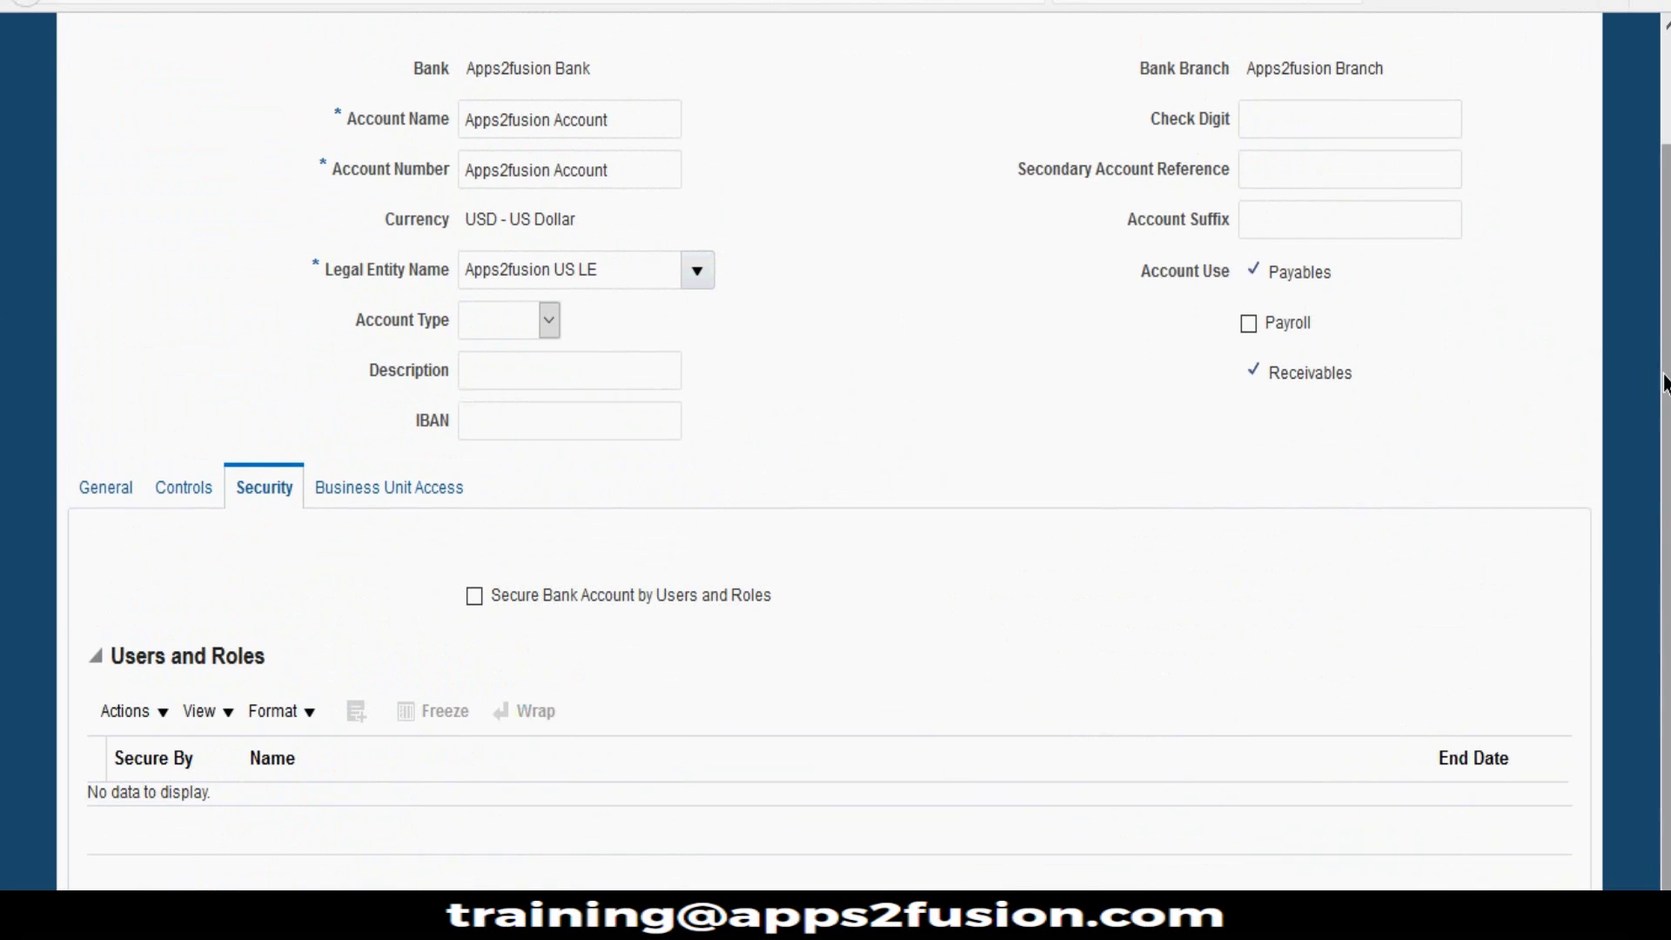
# Step: Replace the Account Number with a numeric value, save the bank account, and dismiss the confirmation
pyautogui.scroll(3, 1663, 374)
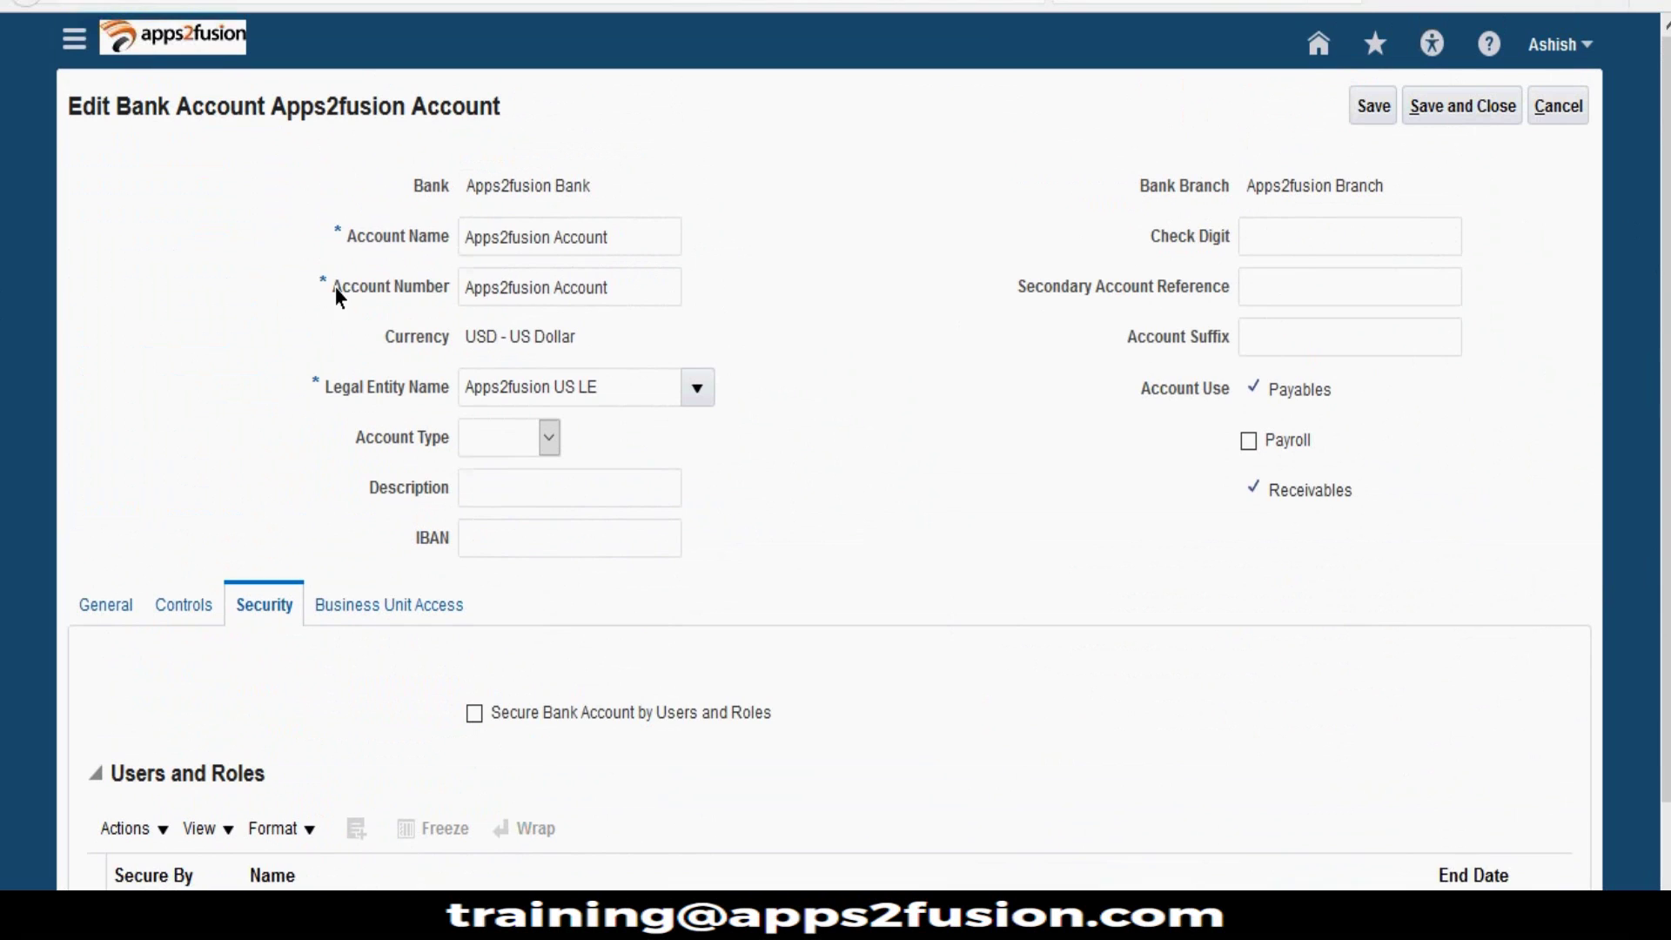
pyautogui.tripleClick(612, 288)
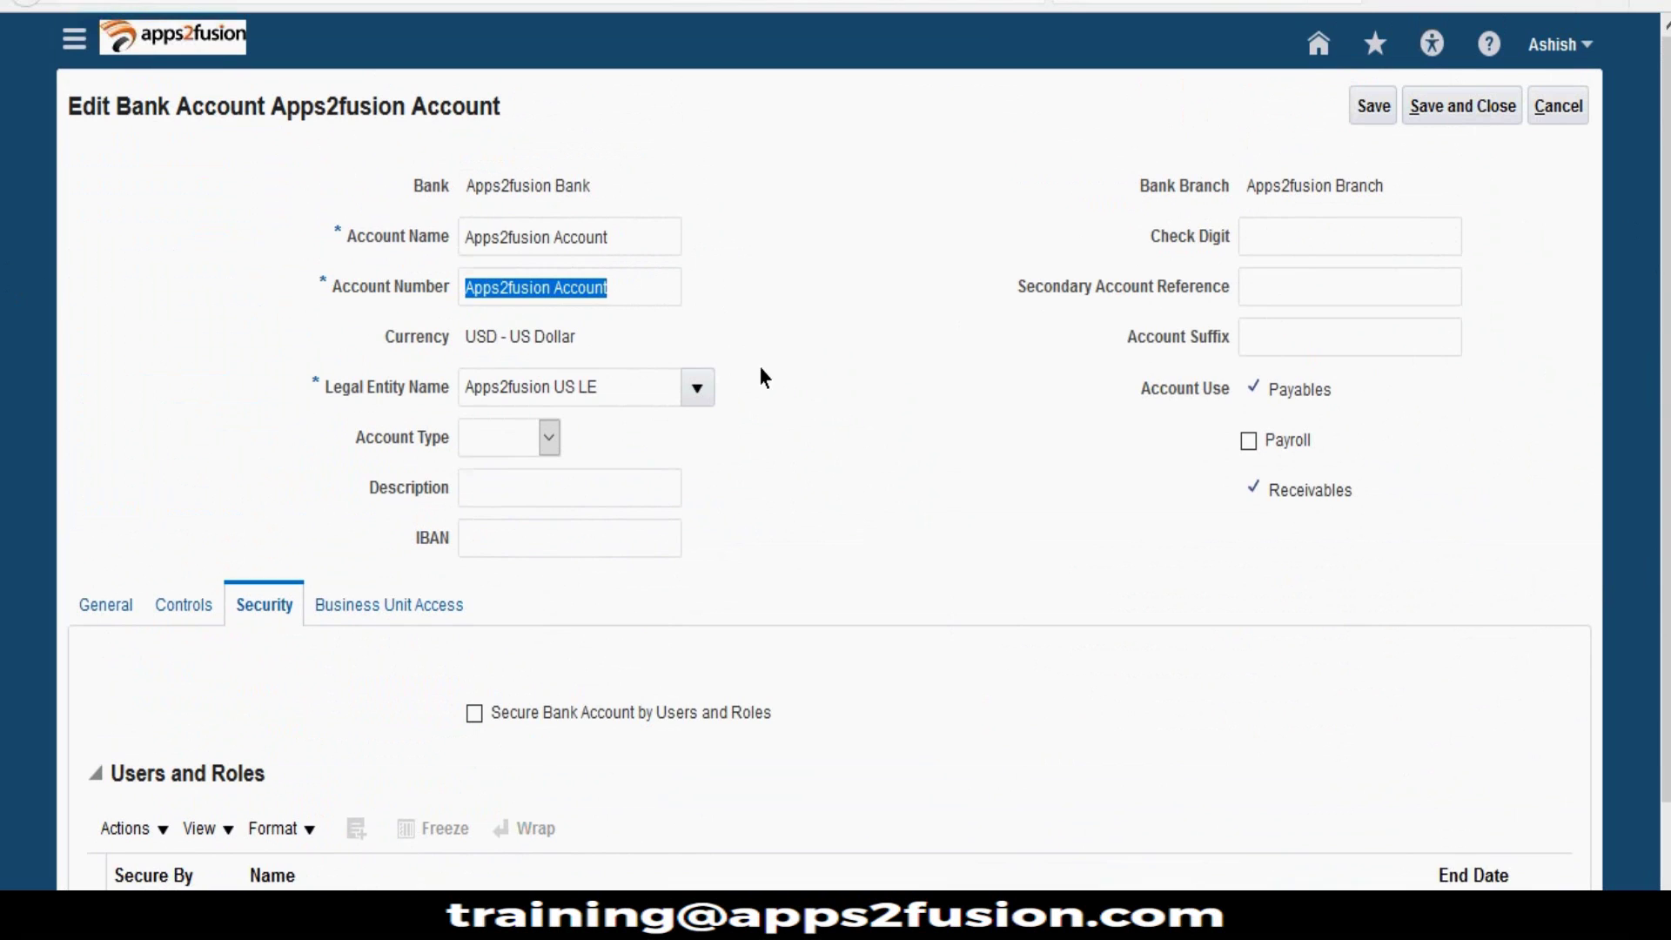
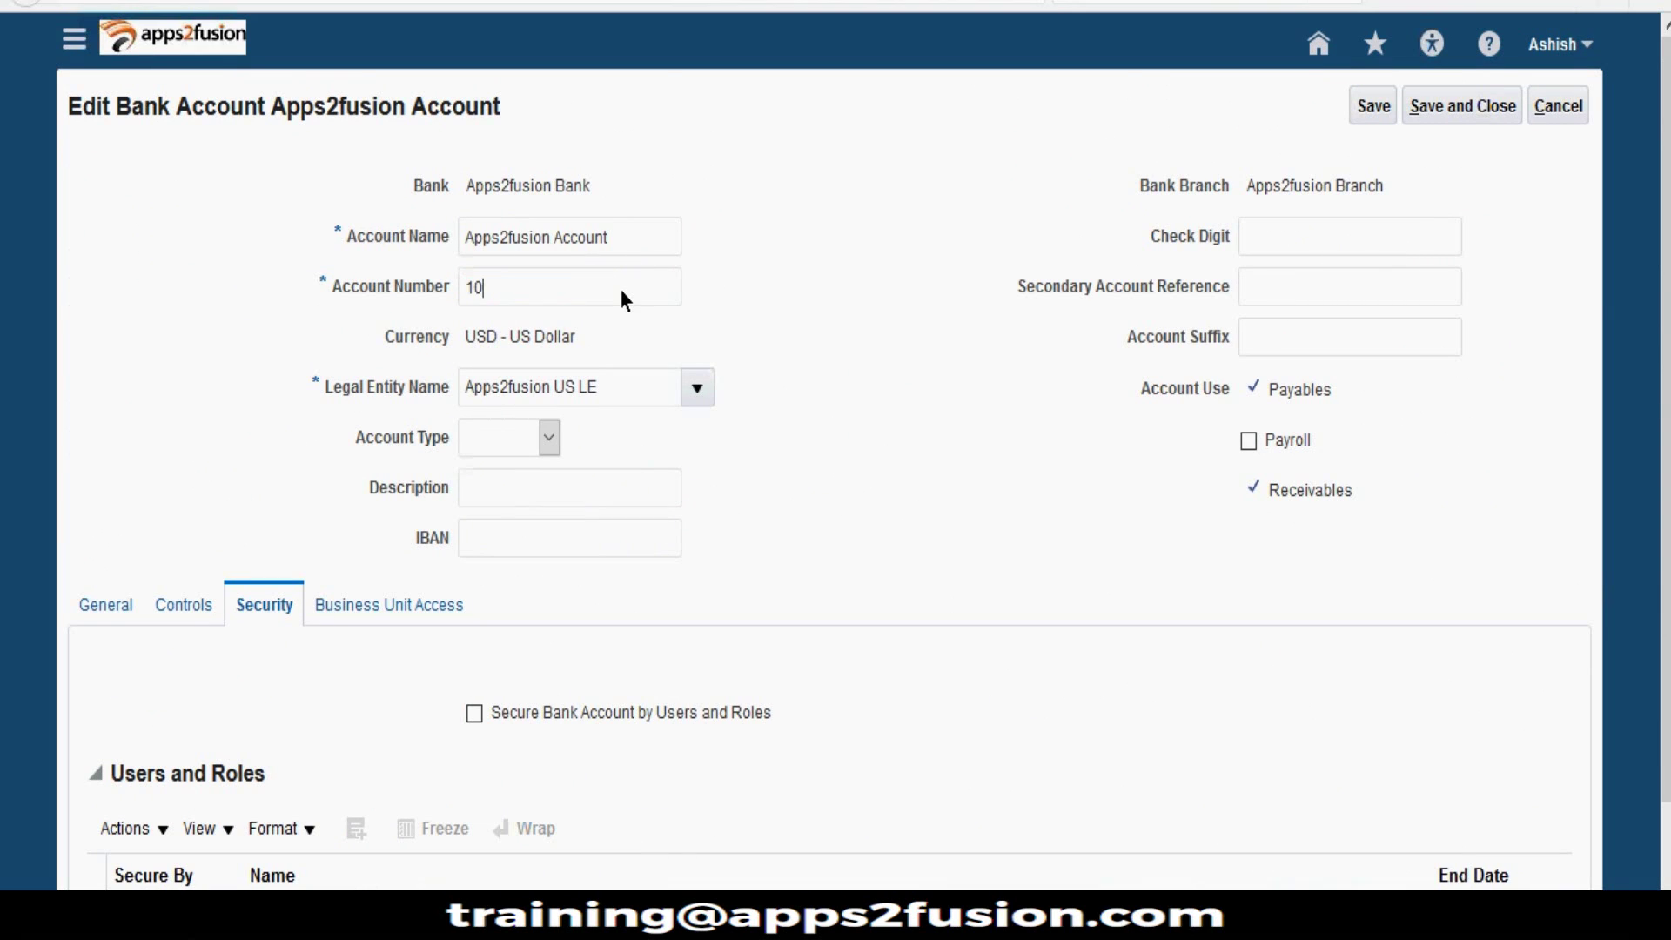
pyautogui.click(1377, 106)
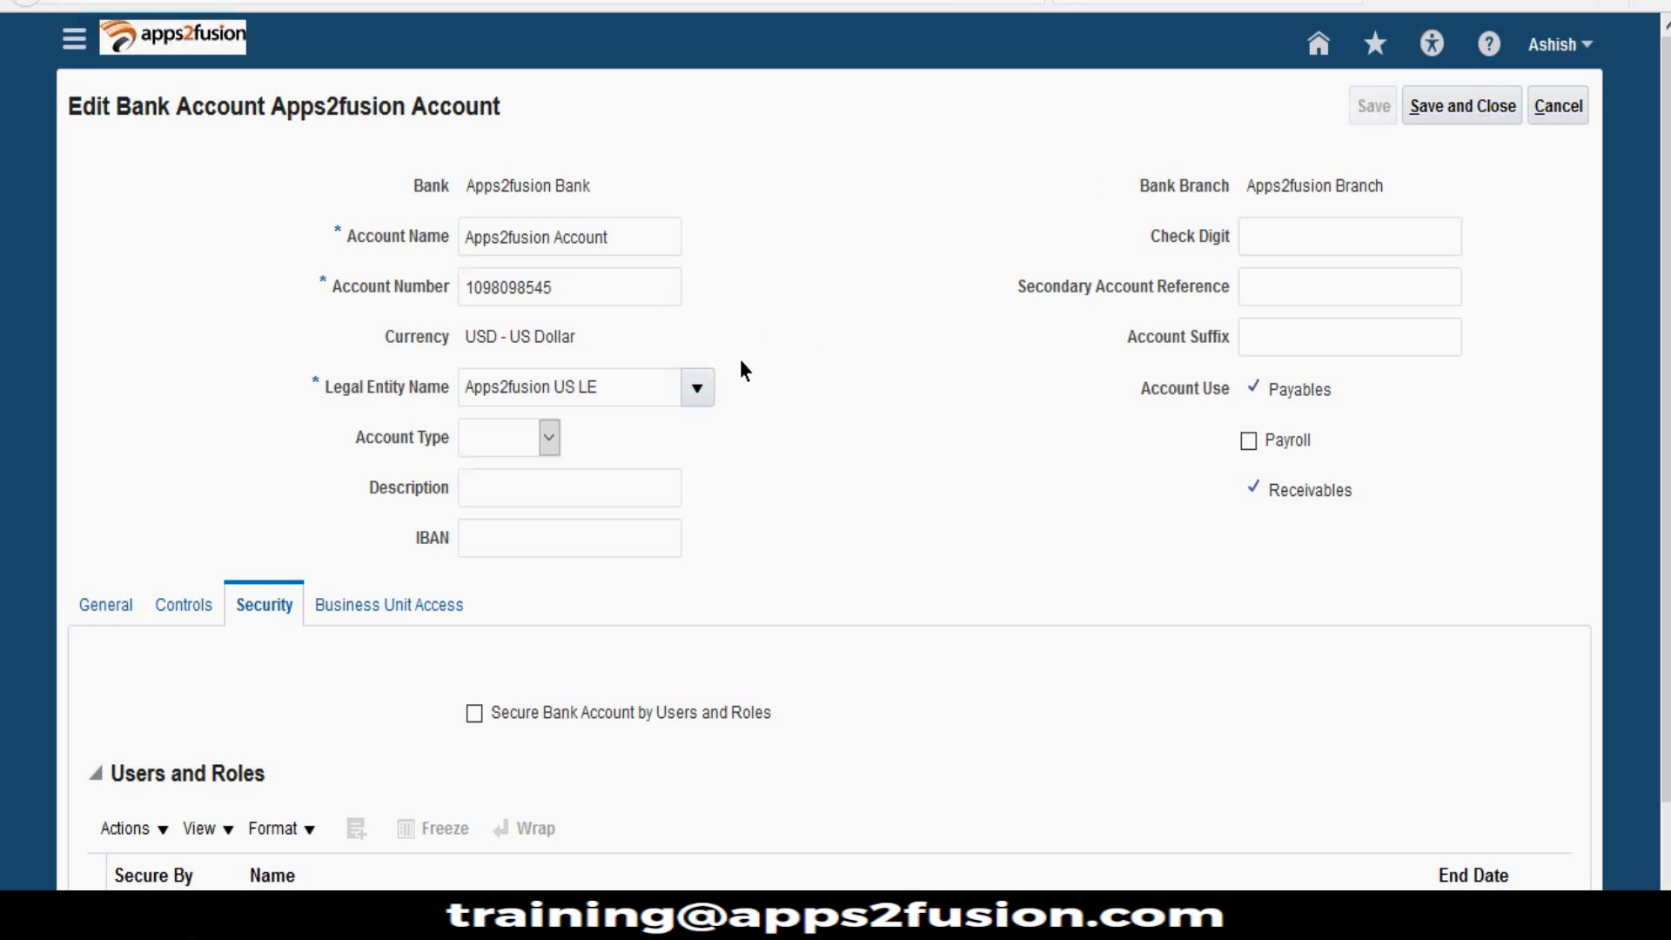
pyautogui.click(906, 292)
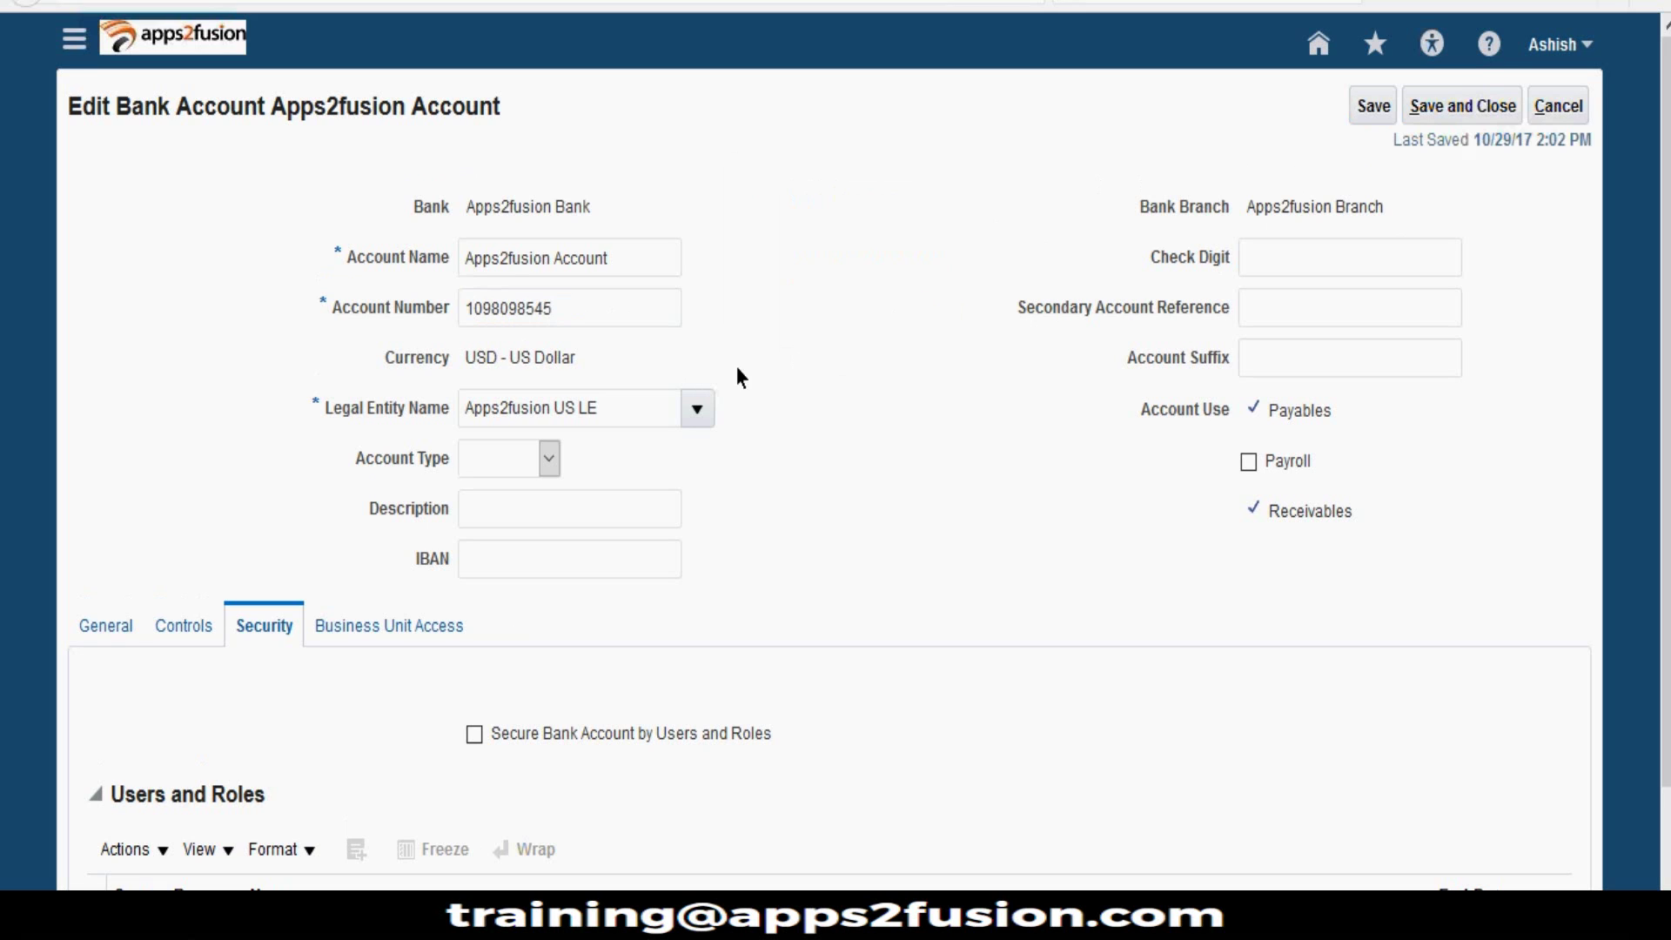
pyautogui.doubleClick(638, 316)
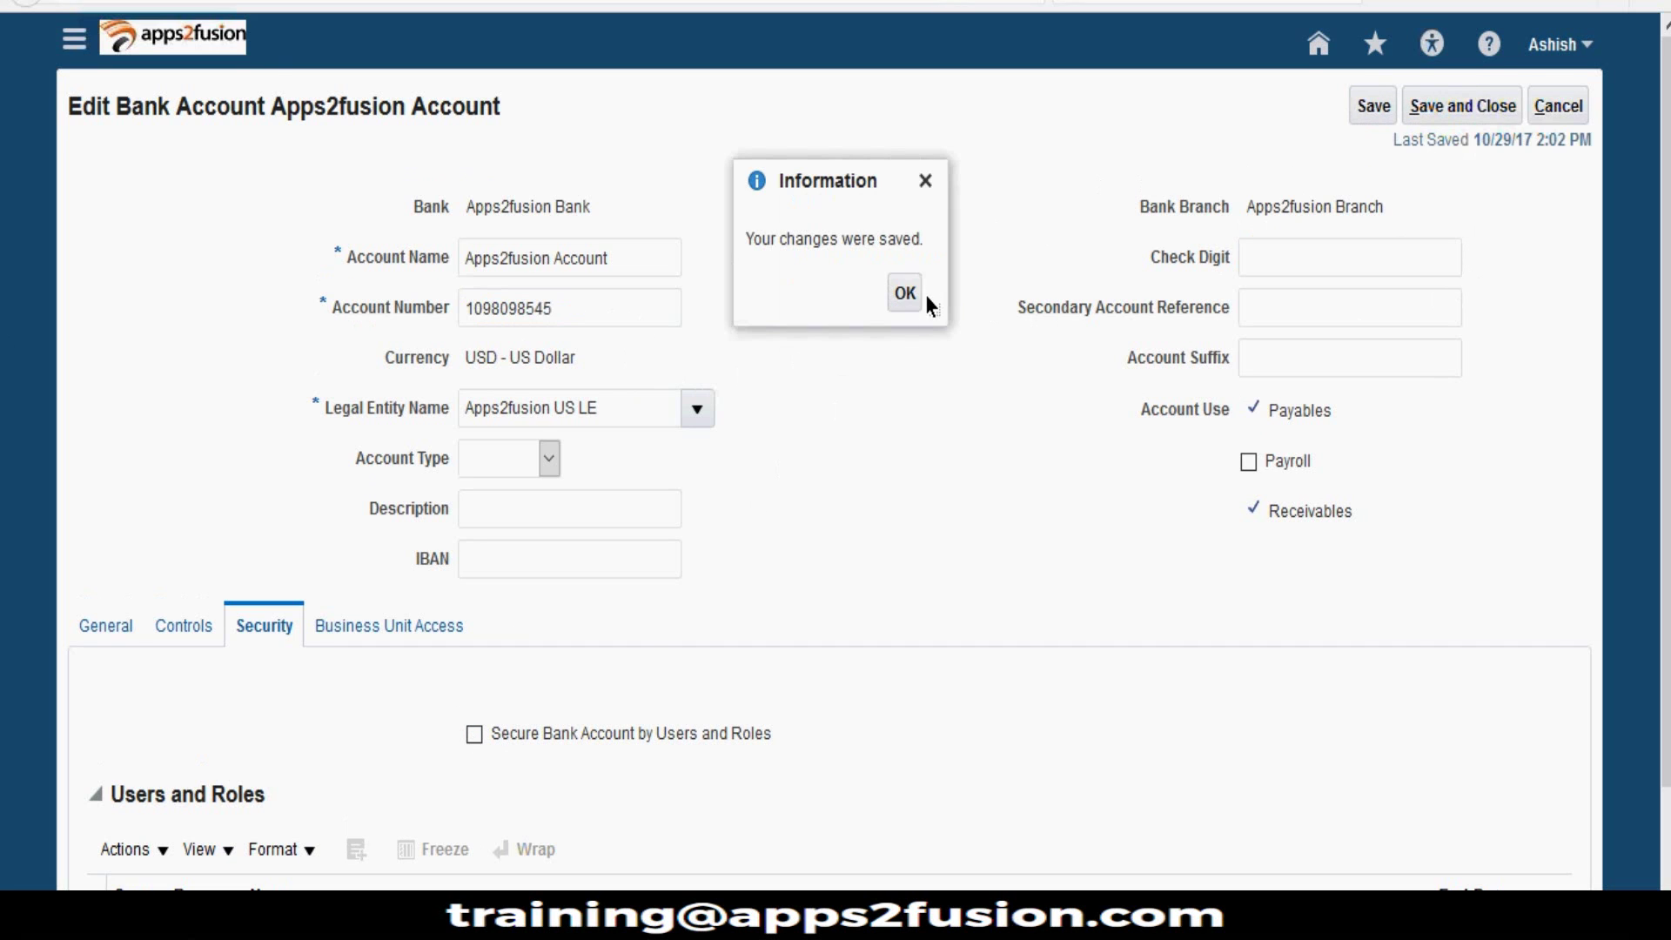
pyautogui.click(914, 305)
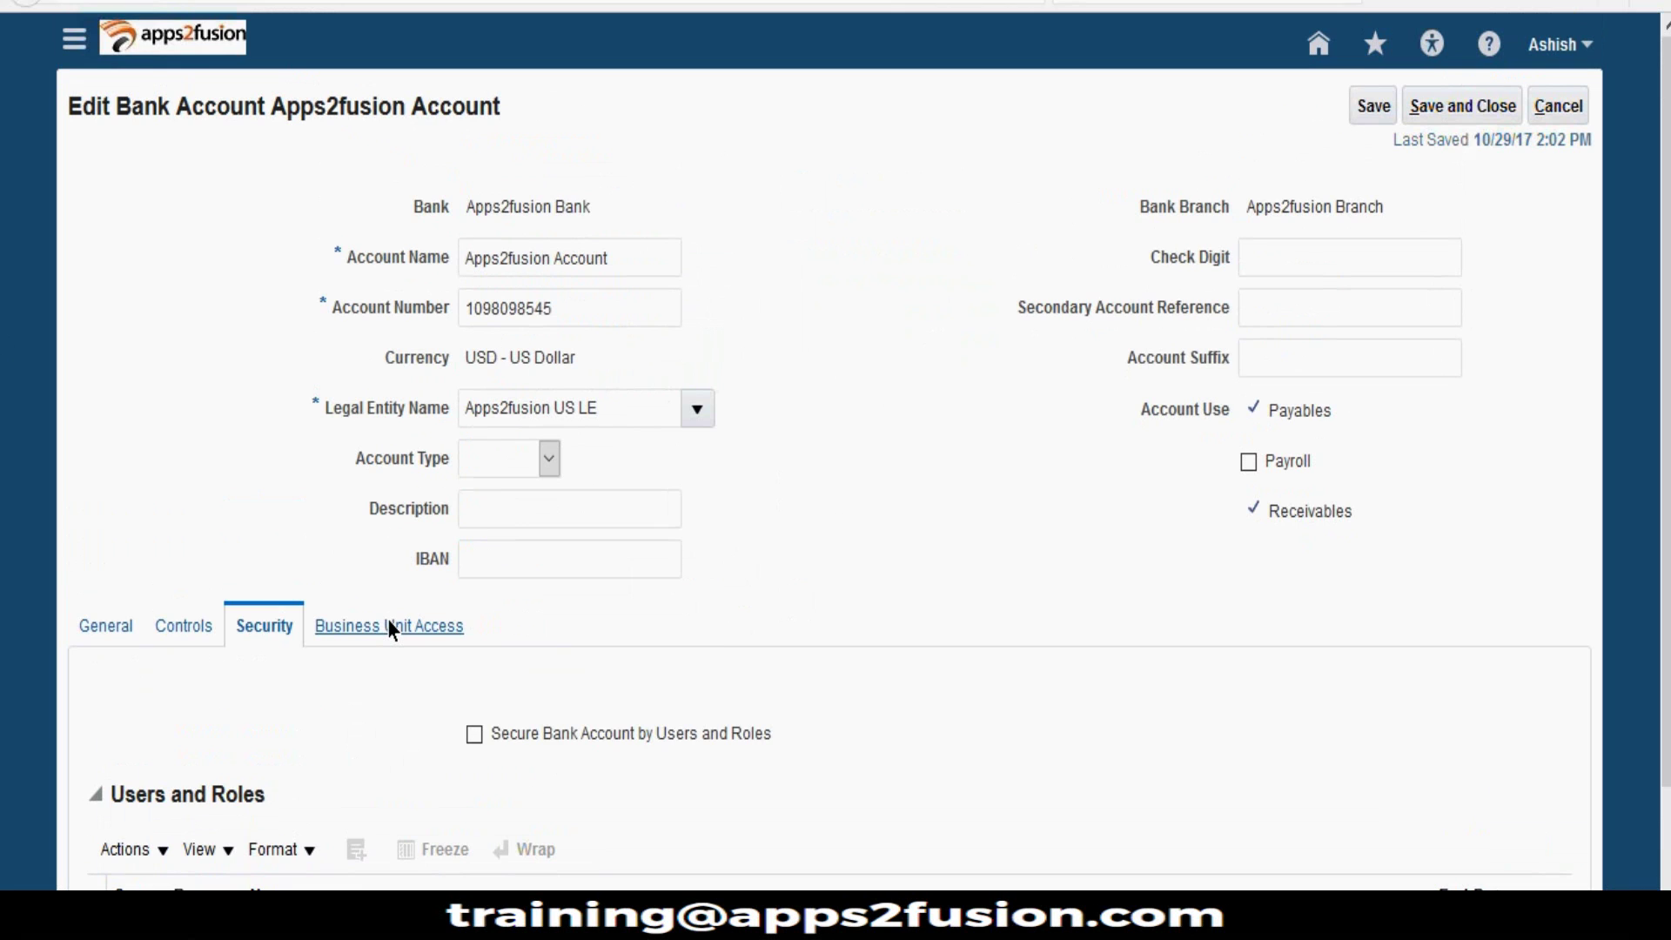
# Step: Review Appsfusion Business Unit in the Business Unit Access list, then close its details window
pyautogui.click(388, 624)
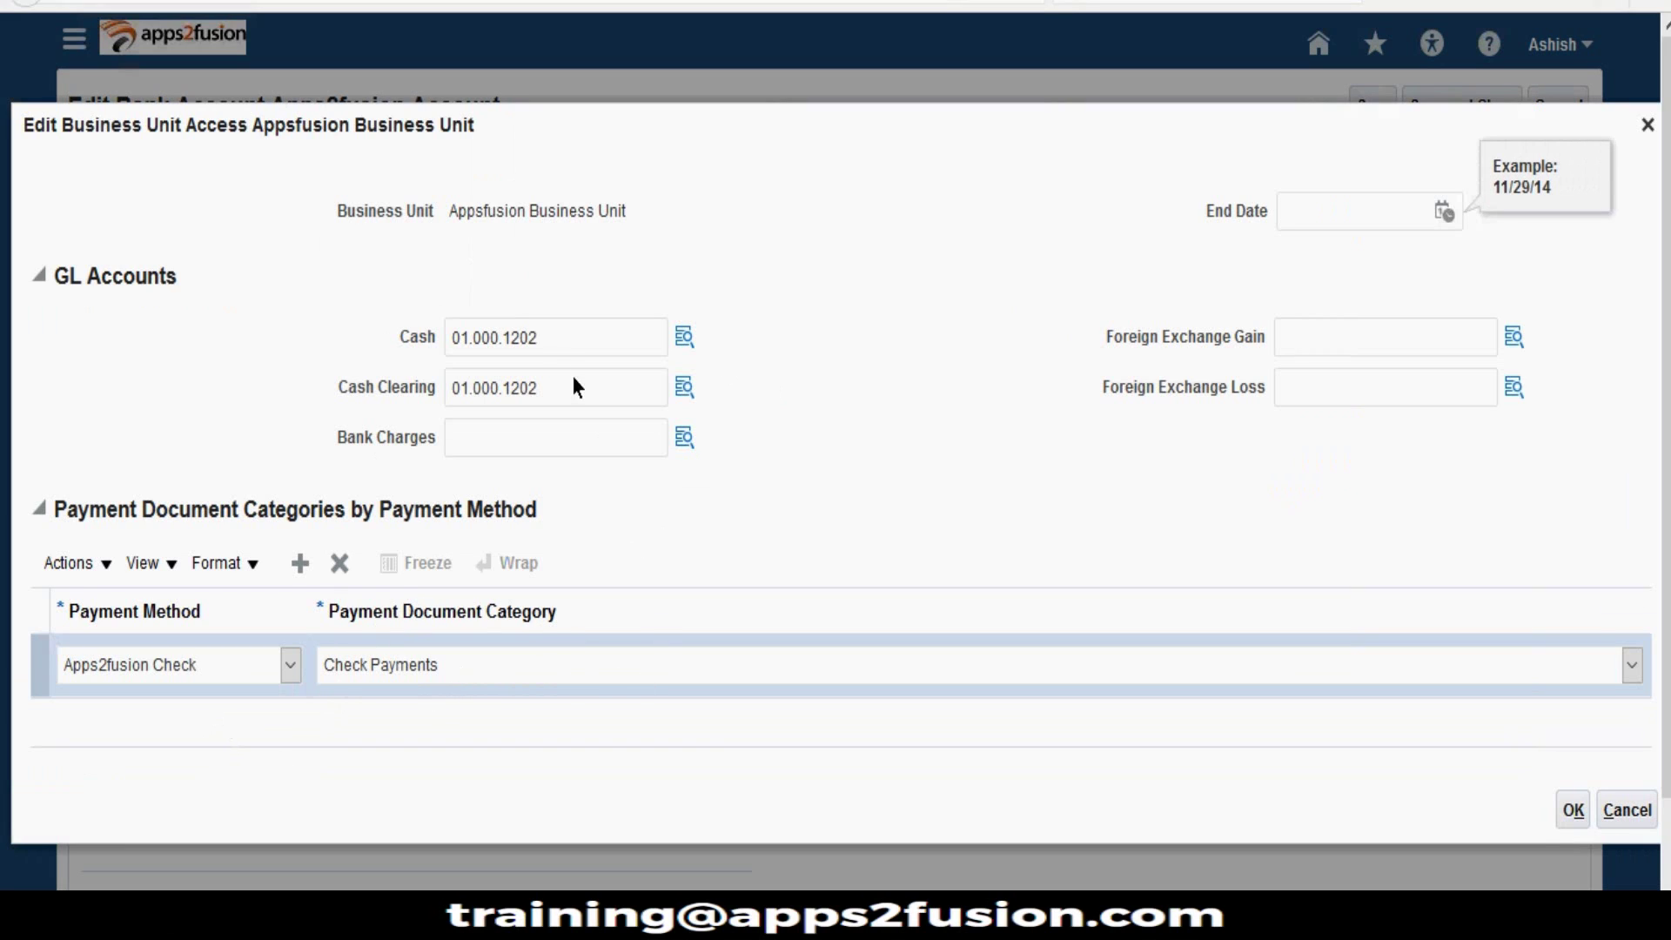
pyautogui.click(1646, 131)
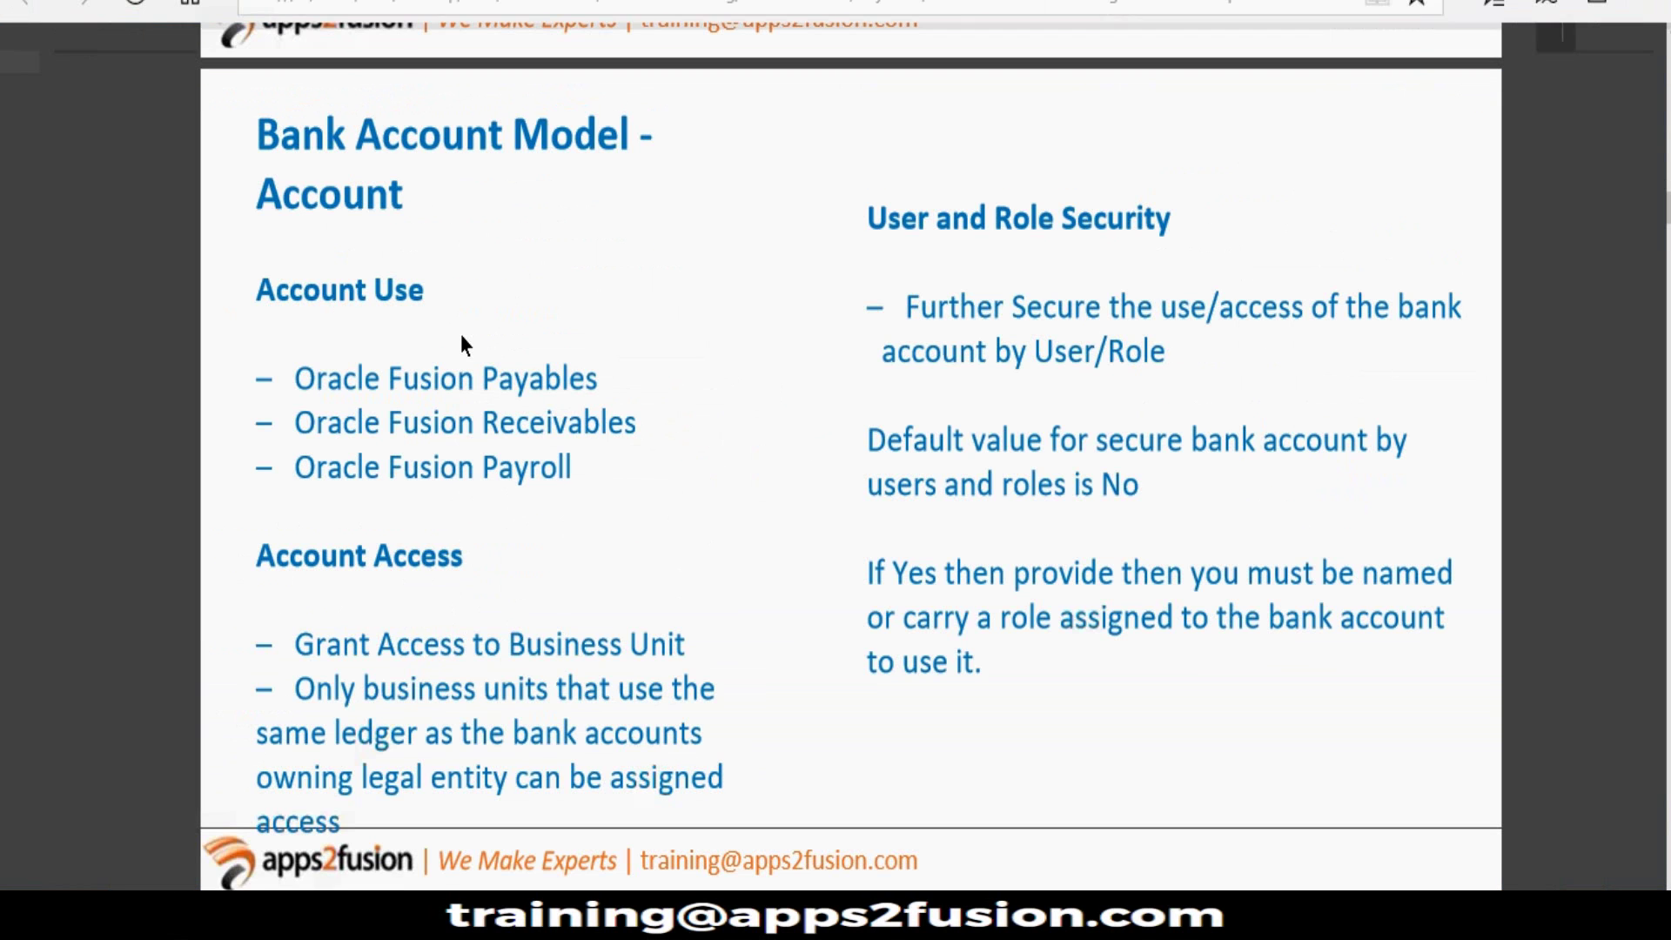
# Step: Highlight key text on the Bank Account Model slide, then scroll down through the deck
pyautogui.moveTo(330, 557); pyautogui.dragTo(258, 561)
pyautogui.moveTo(365, 369); pyautogui.dragTo(685, 404)
pyautogui.click(685, 404)
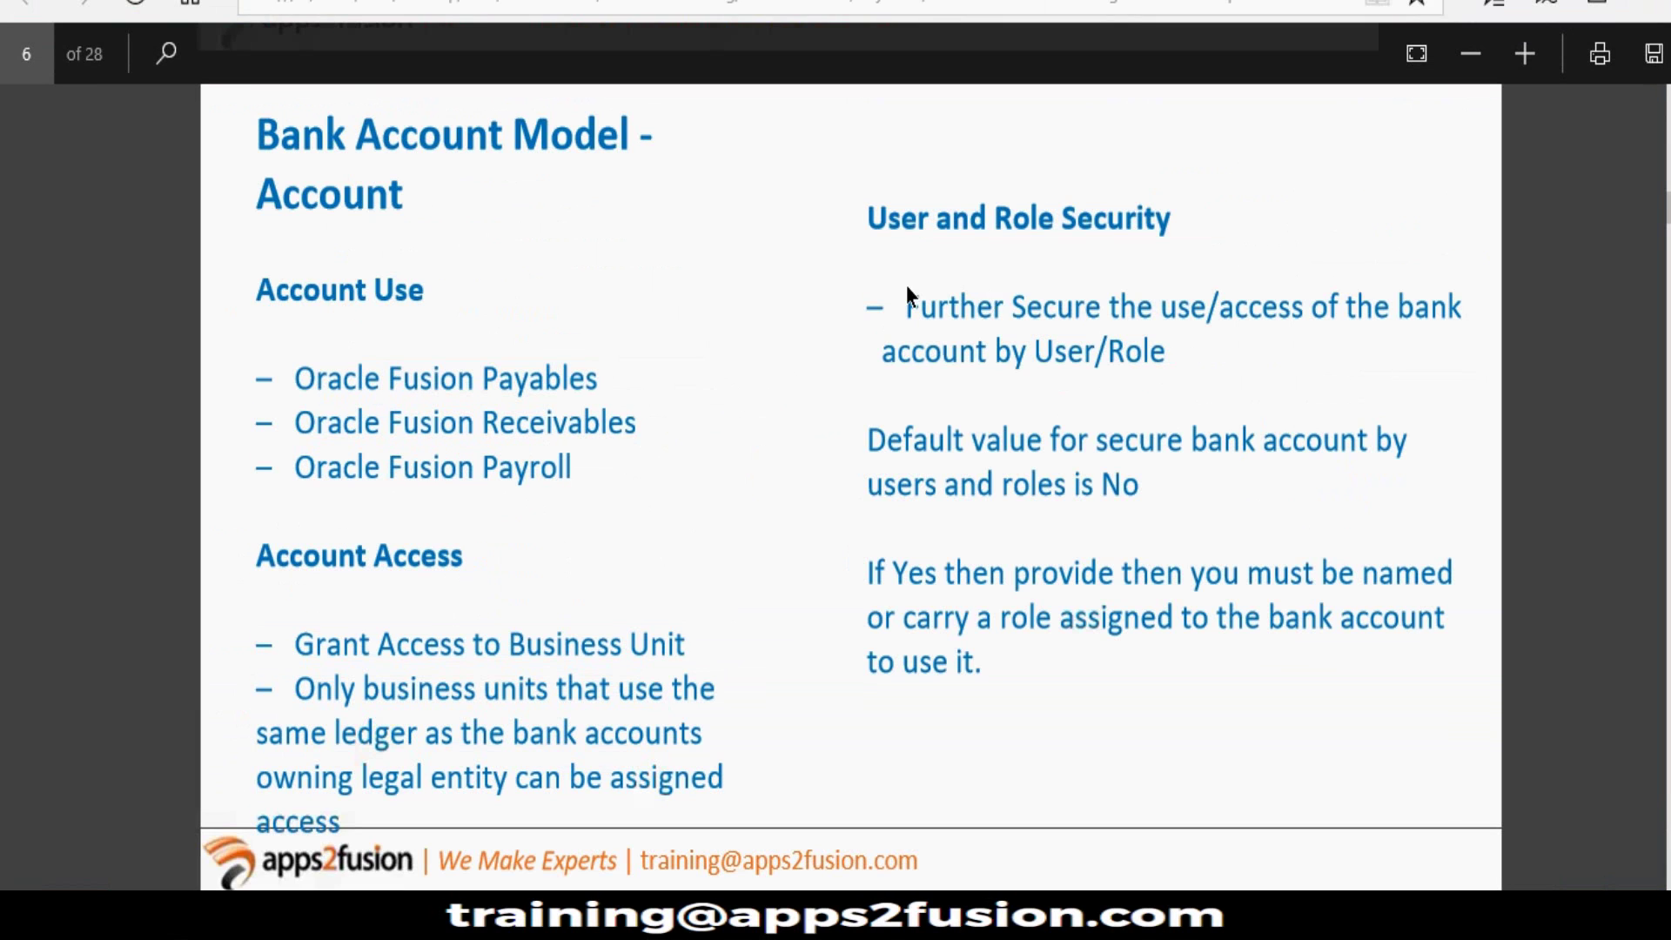
pyautogui.scroll(-2, 915, 426)
pyautogui.scroll(-6, 916, 427)
pyautogui.scroll(-9, 915, 424)
pyautogui.scroll(-3, 916, 424)
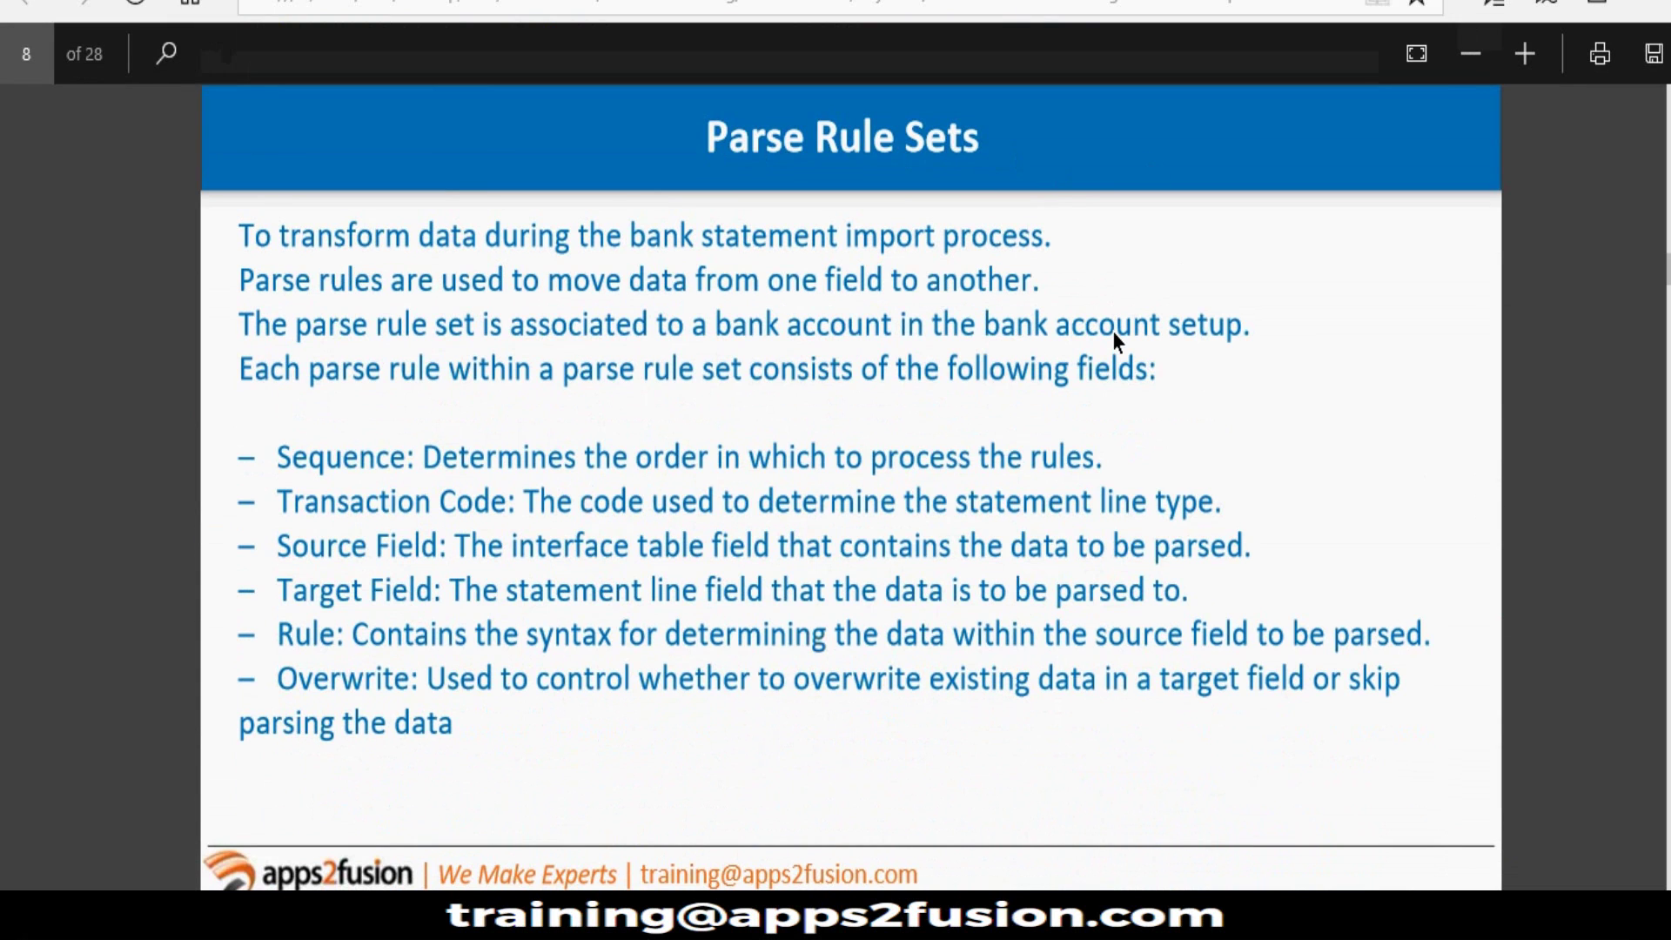
# Step: Point out text on the Bank Account Validation and Parse Rule Sets slides, including bank statement import
pyautogui.scroll(9, 1112, 333)
pyautogui.moveTo(888, 349); pyautogui.dragTo(969, 586)
pyautogui.scroll(-9, 966, 583)
pyautogui.moveTo(302, 237); pyautogui.dragTo(543, 228)
pyautogui.moveTo(662, 237); pyautogui.dragTo(1041, 250)
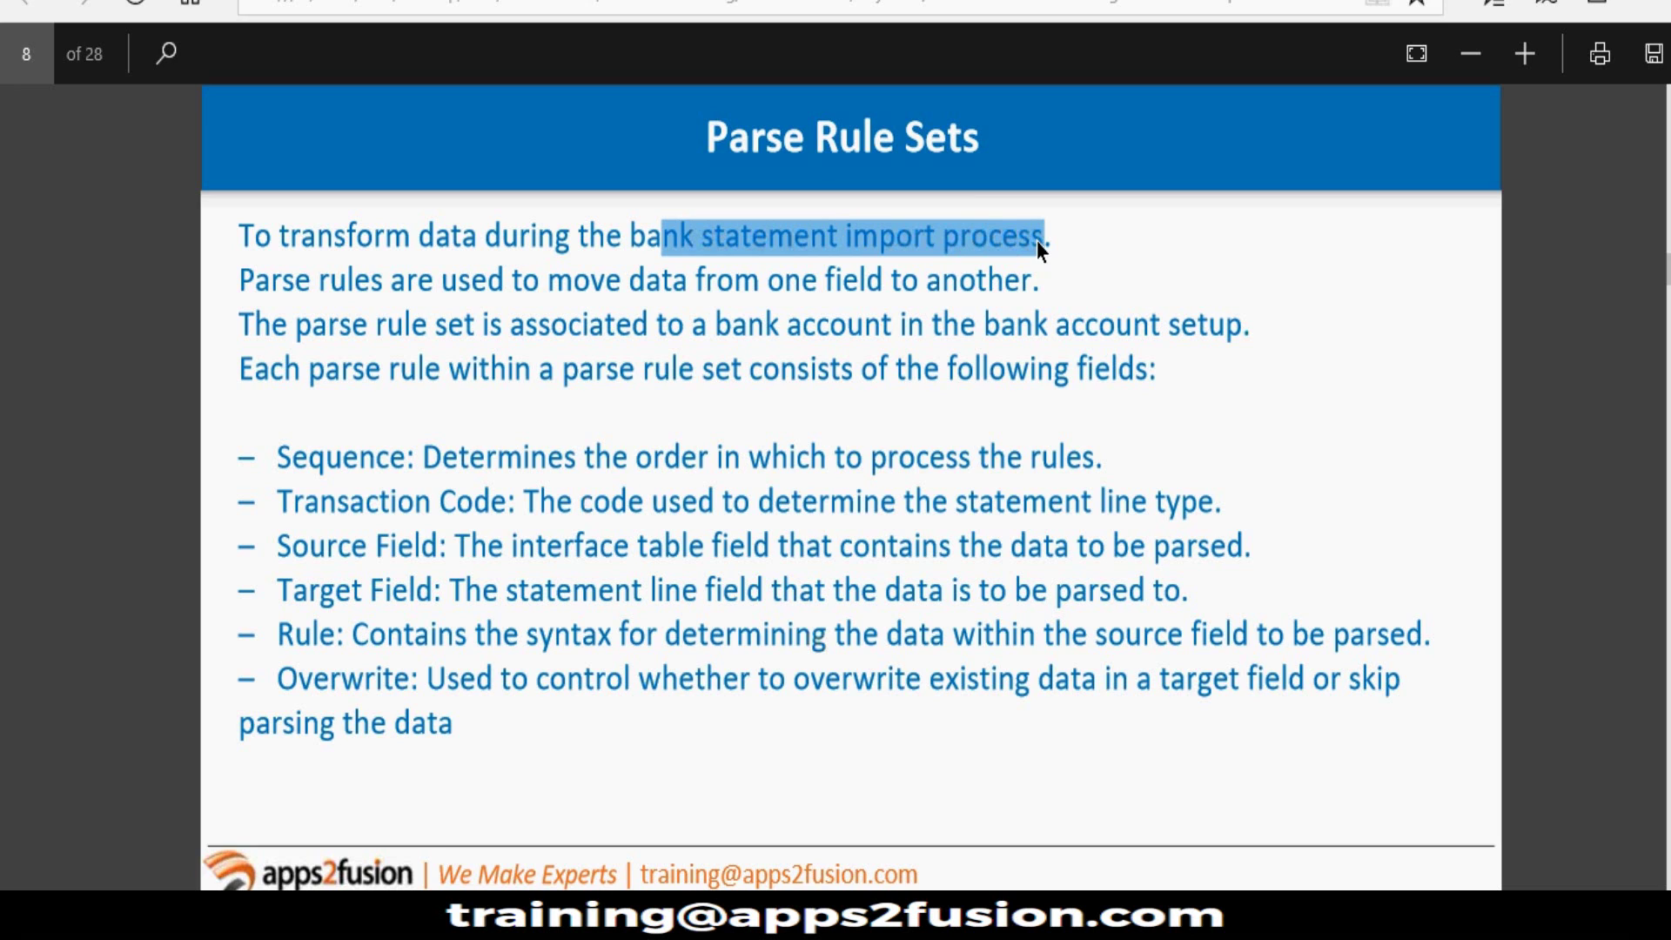
pyautogui.click(702, 136)
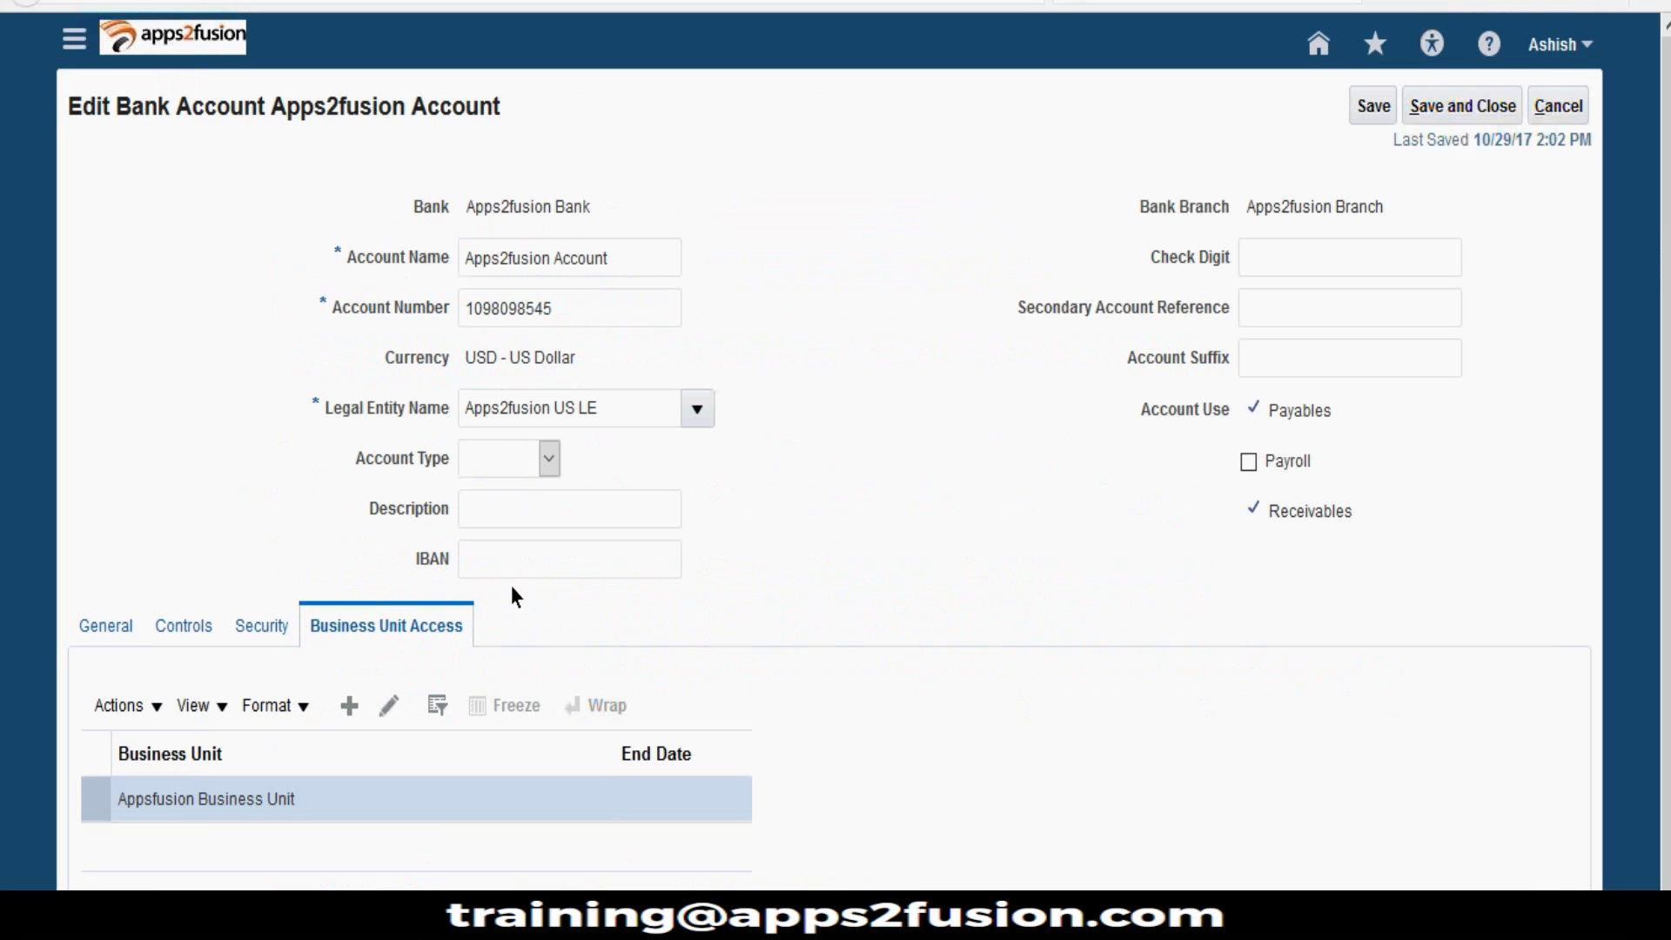
# Step: On the Controls tab, view the Parsing Rule Set options like GDS MFG Parse Rule Set, leaving it blank
pyautogui.click(174, 640)
pyautogui.scroll(-8, 166, 610)
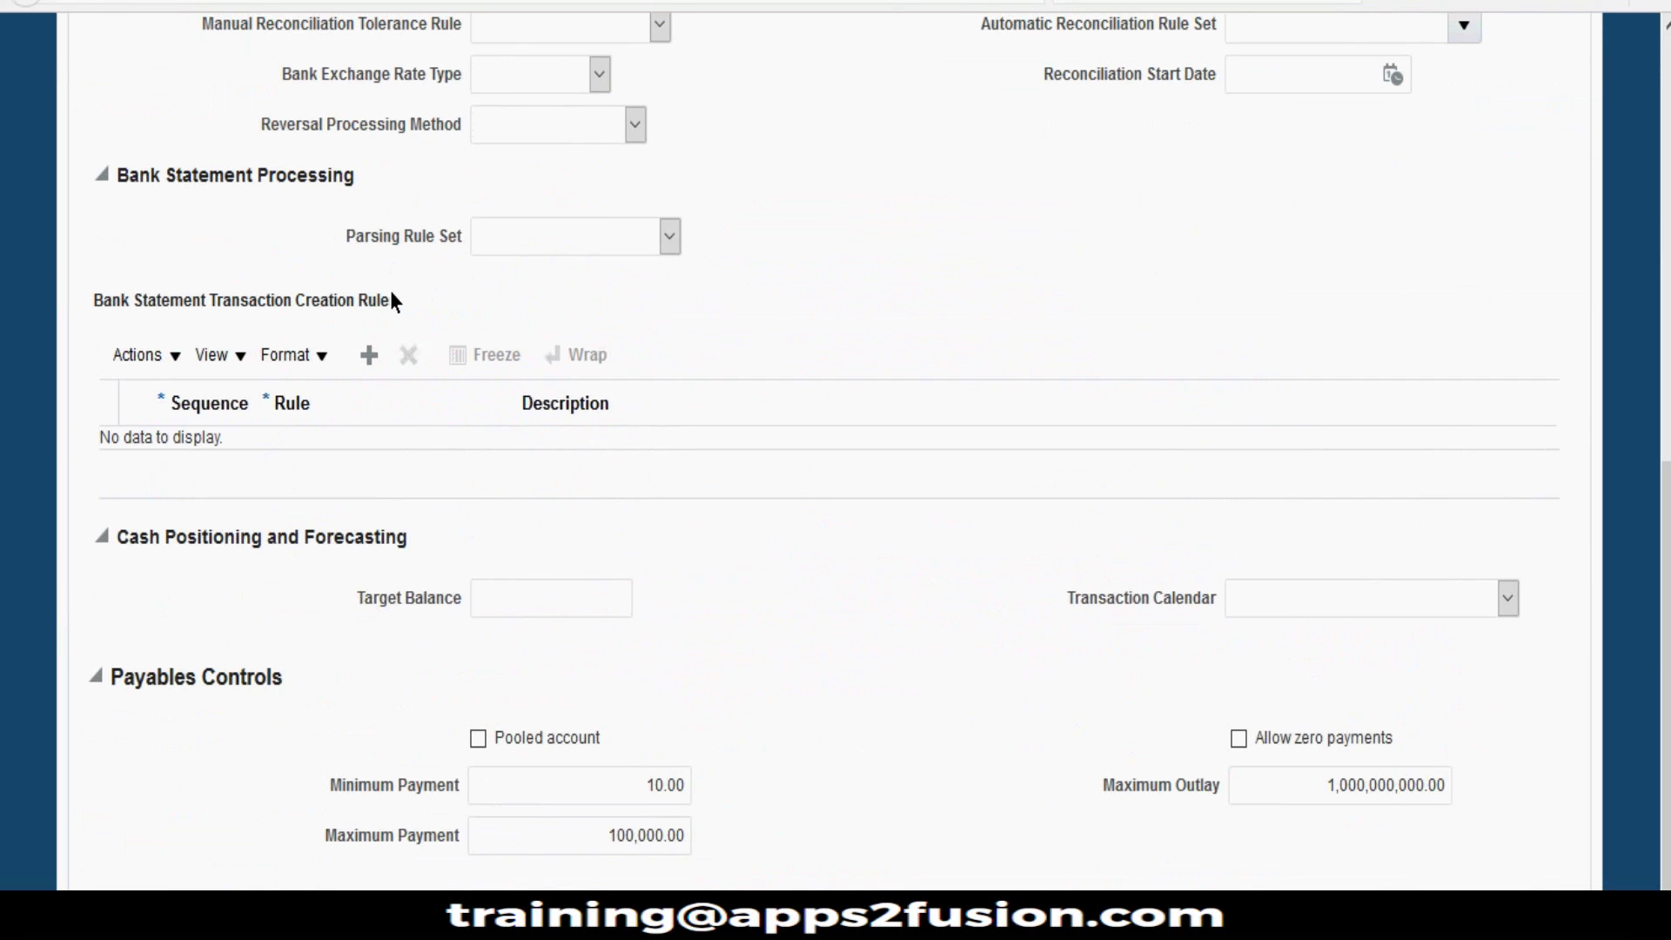
pyautogui.moveTo(448, 261); pyautogui.dragTo(476, 247)
pyautogui.click(565, 251)
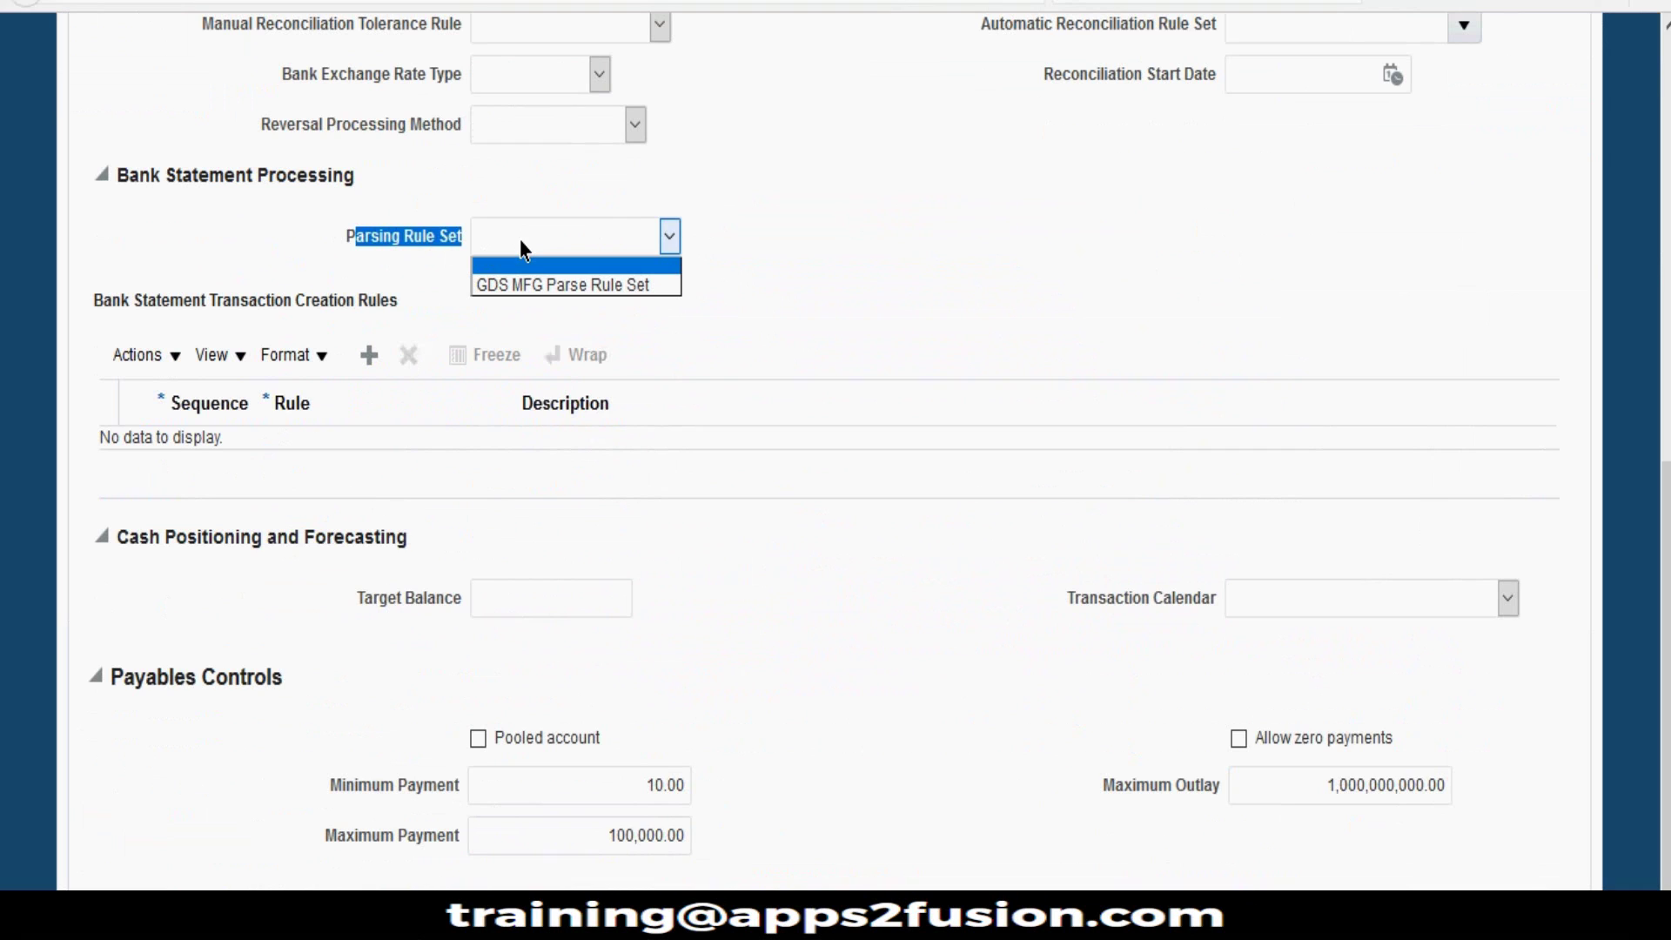
pyautogui.click(521, 244)
pyautogui.click(520, 252)
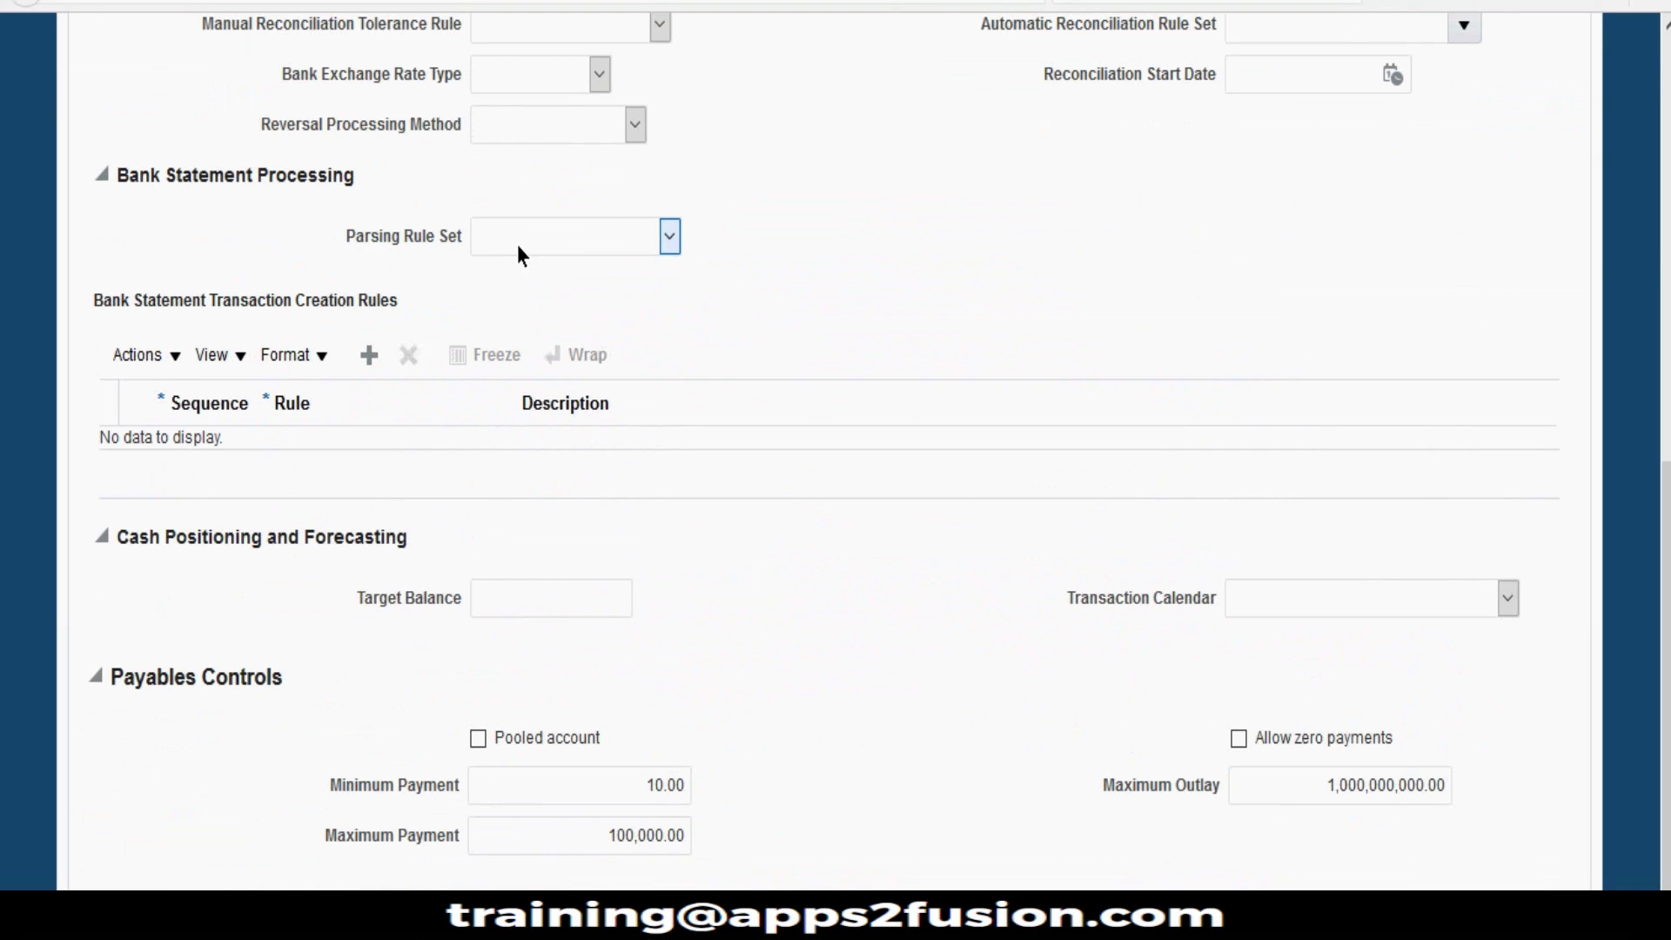
pyautogui.click(208, 188)
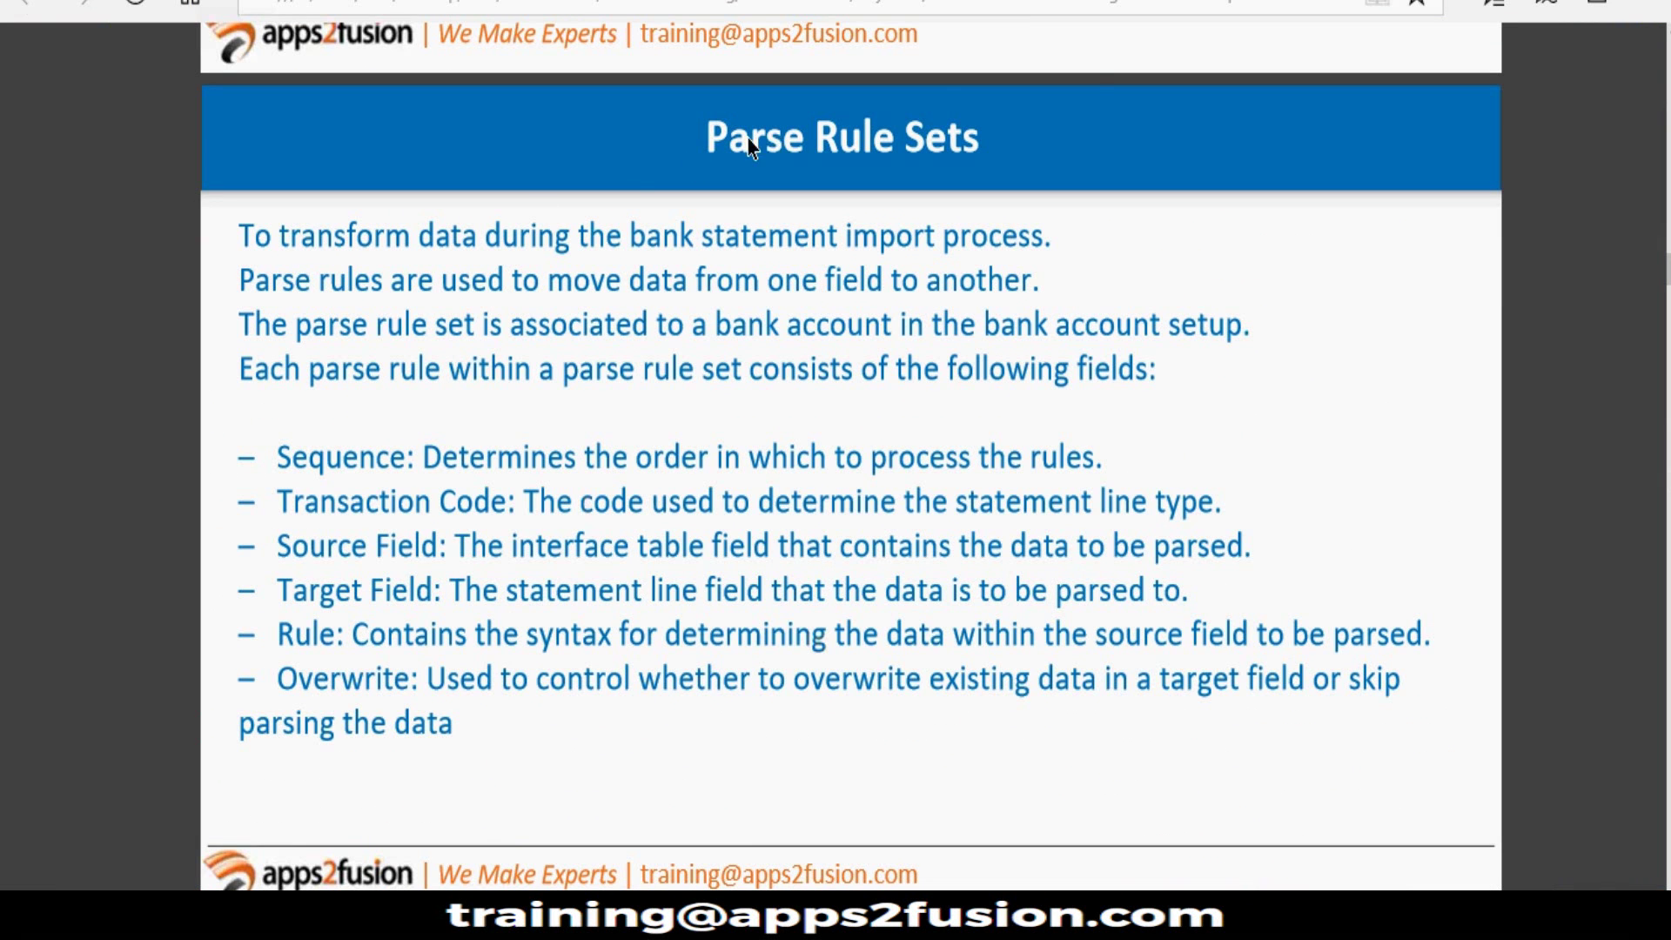
pyautogui.hotkey('ctrl', 'a')
pyautogui.click(282, 261)
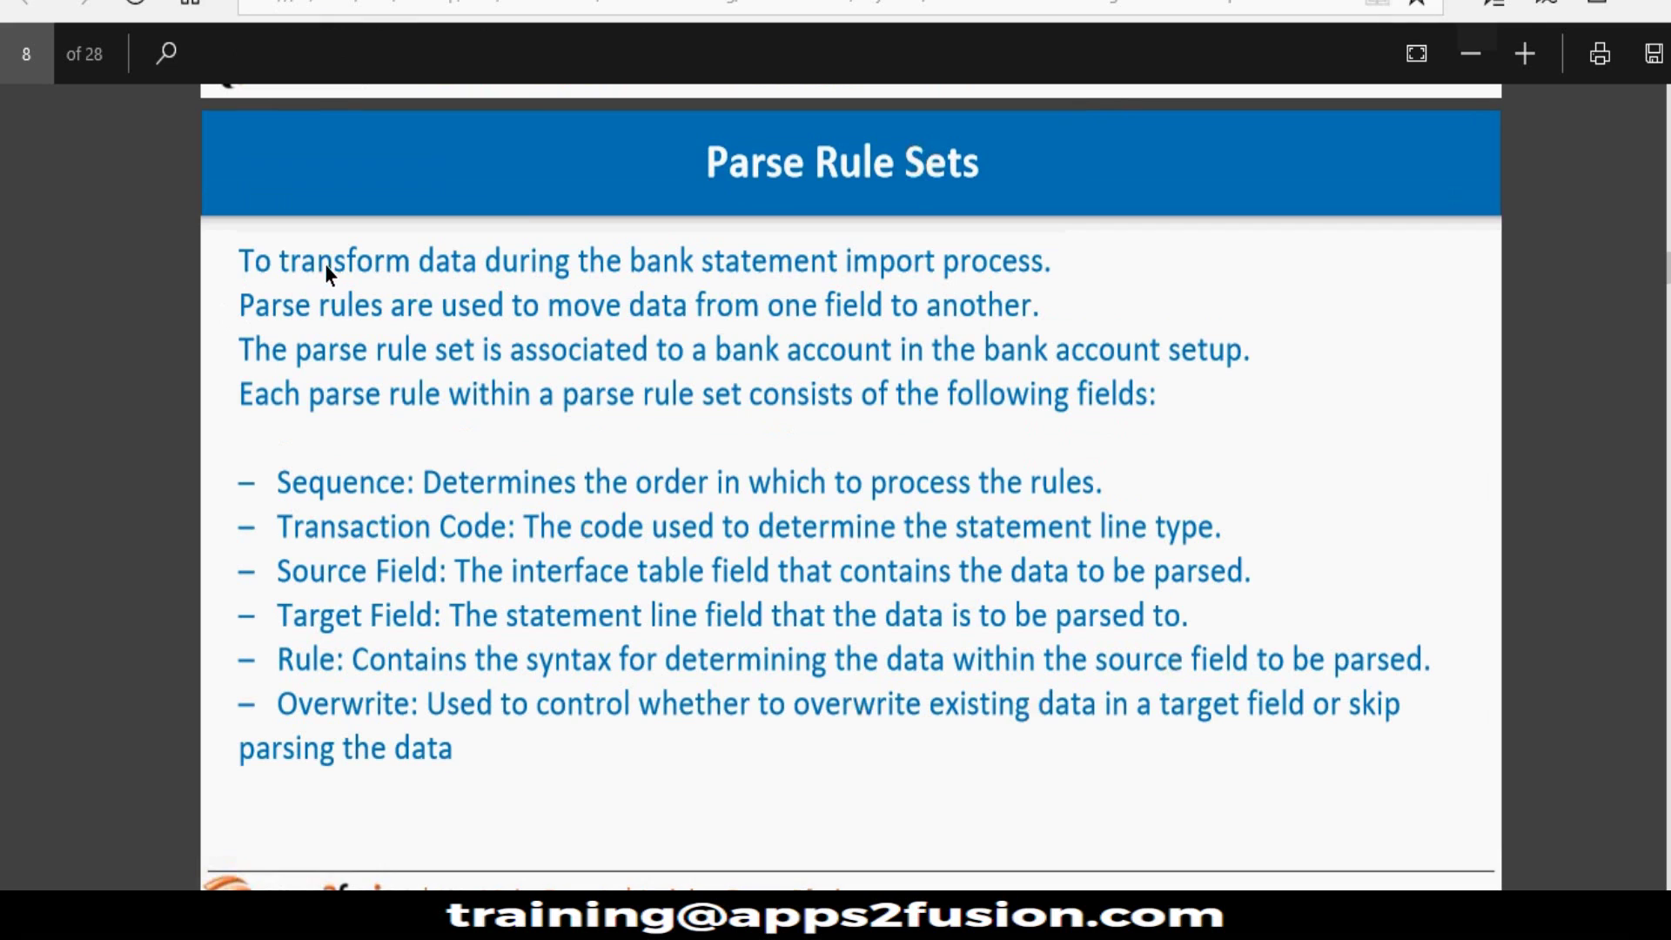
pyautogui.moveTo(293, 266); pyautogui.dragTo(1068, 261)
pyautogui.click(1068, 261)
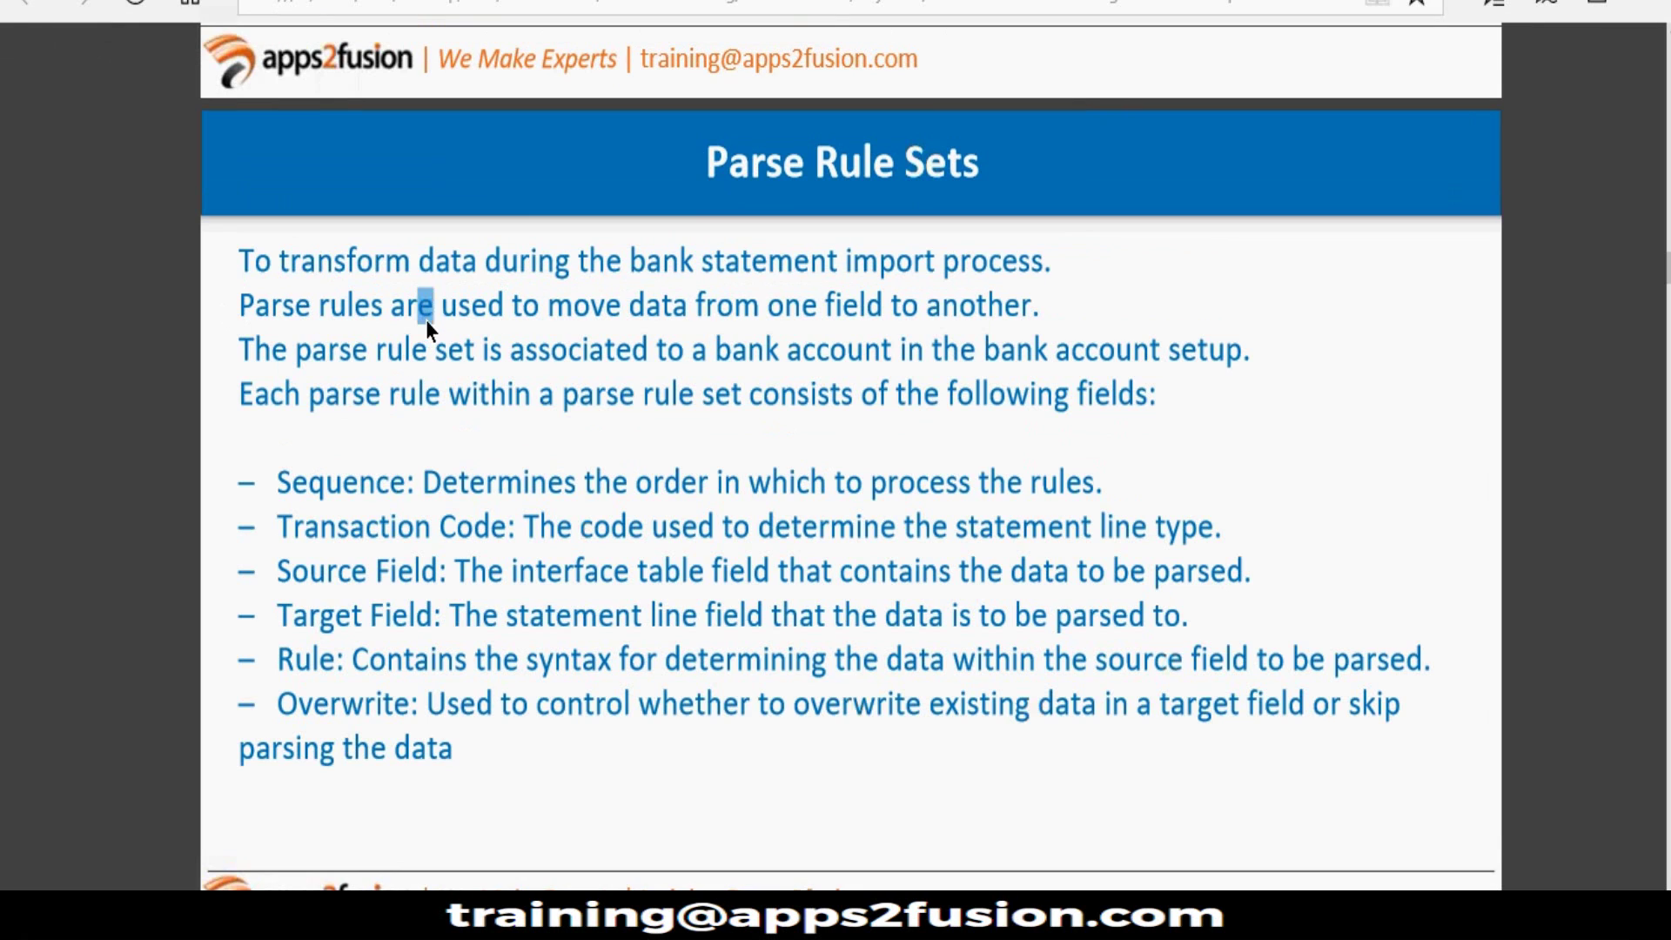
pyautogui.click(583, 312)
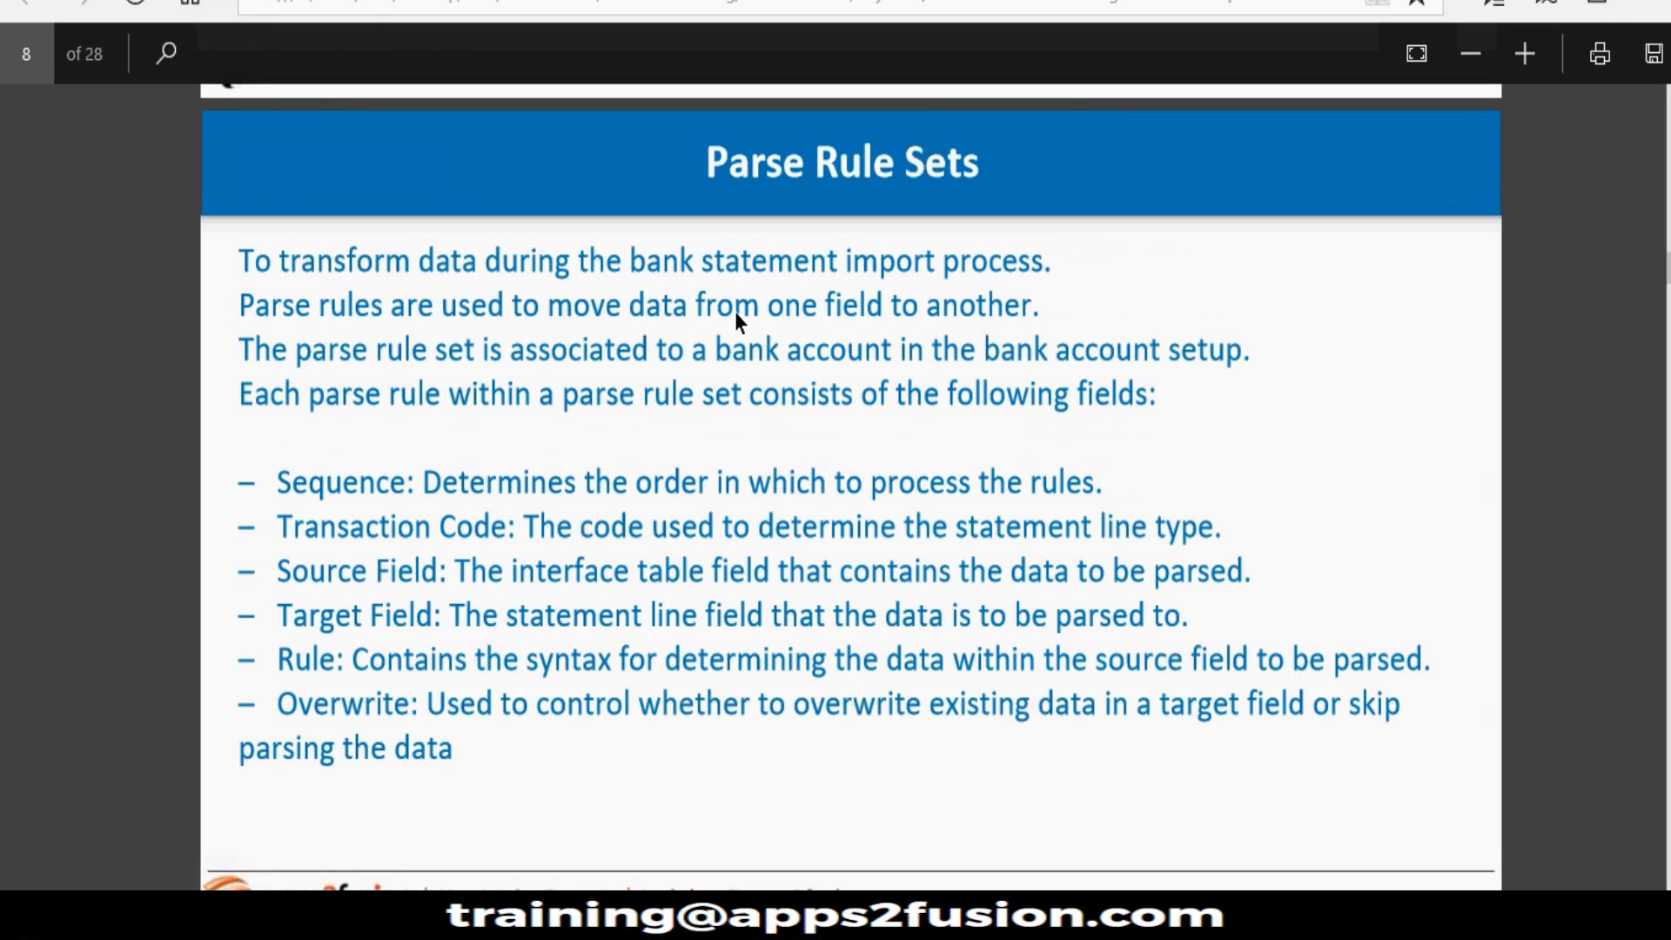
pyautogui.moveTo(902, 300); pyautogui.dragTo(922, 300)
pyautogui.doubleClick(996, 311)
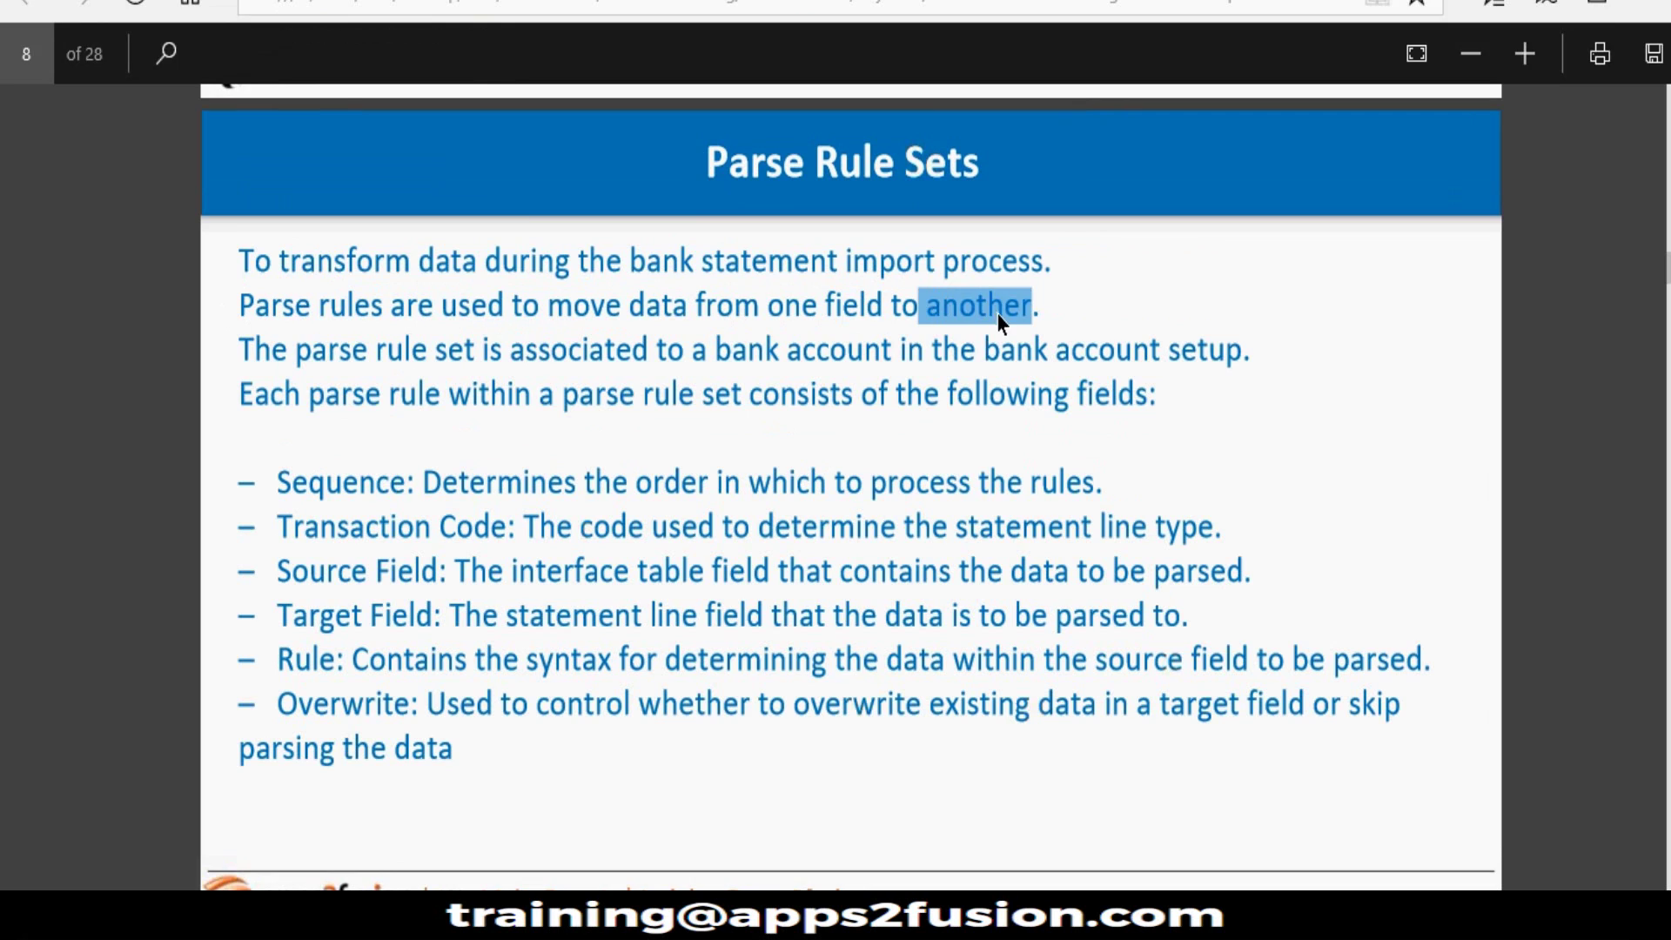
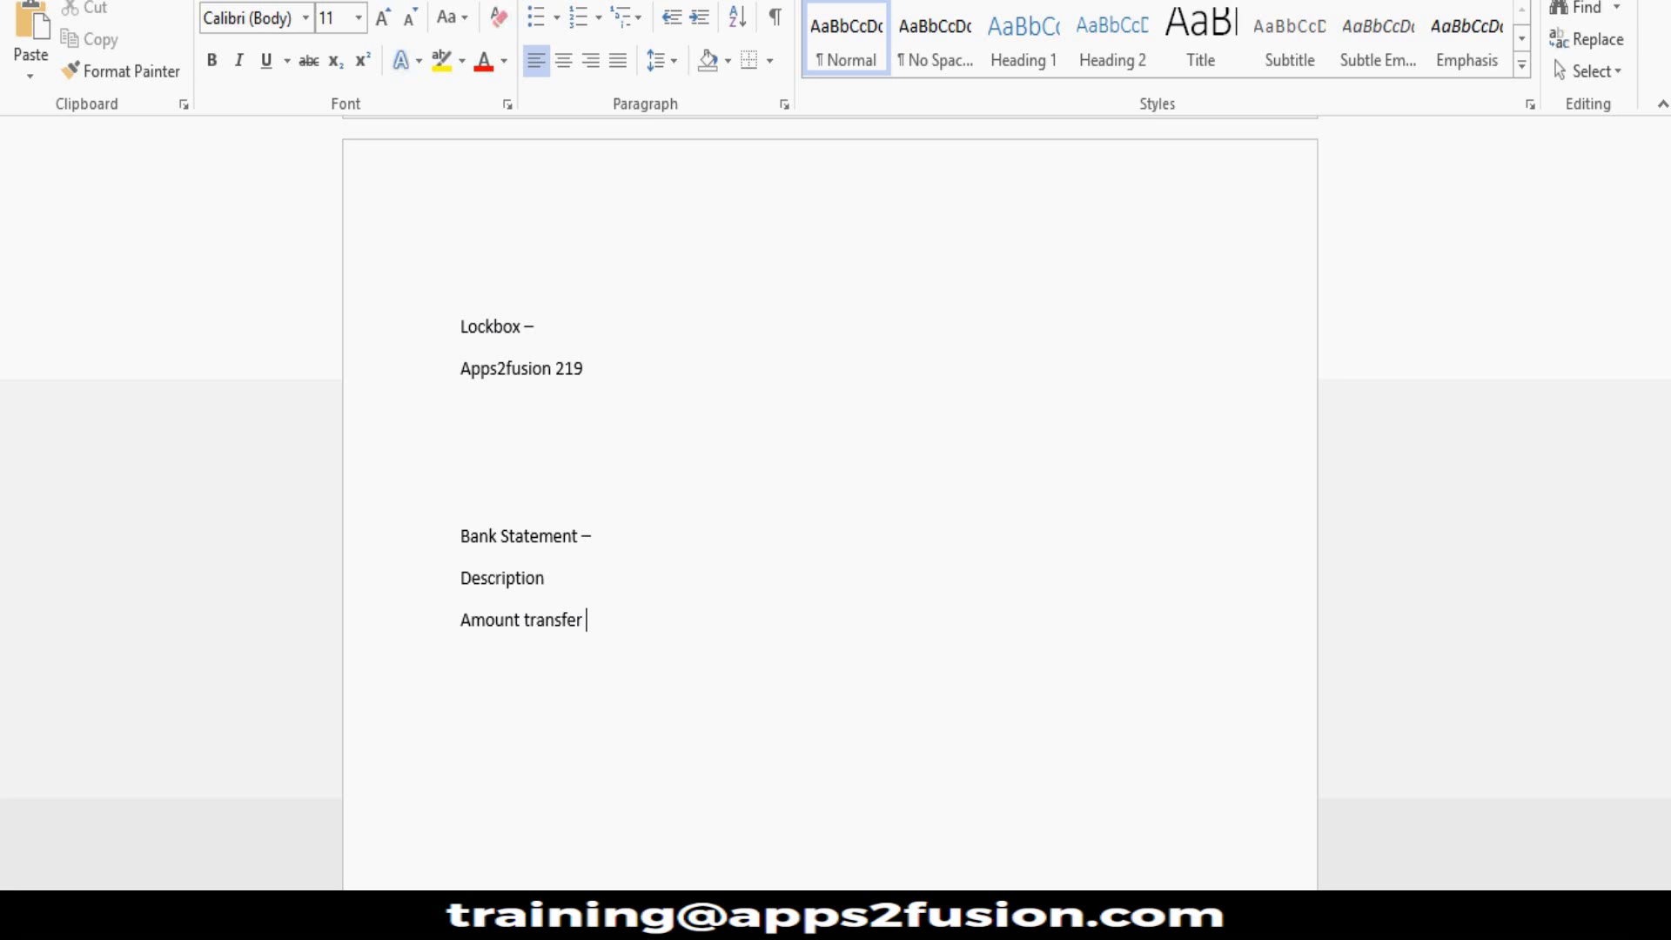
# Step: Append ' ch No. 10001' after 'Amount transfer' in the Word notes
pyautogui.write('. 10001')
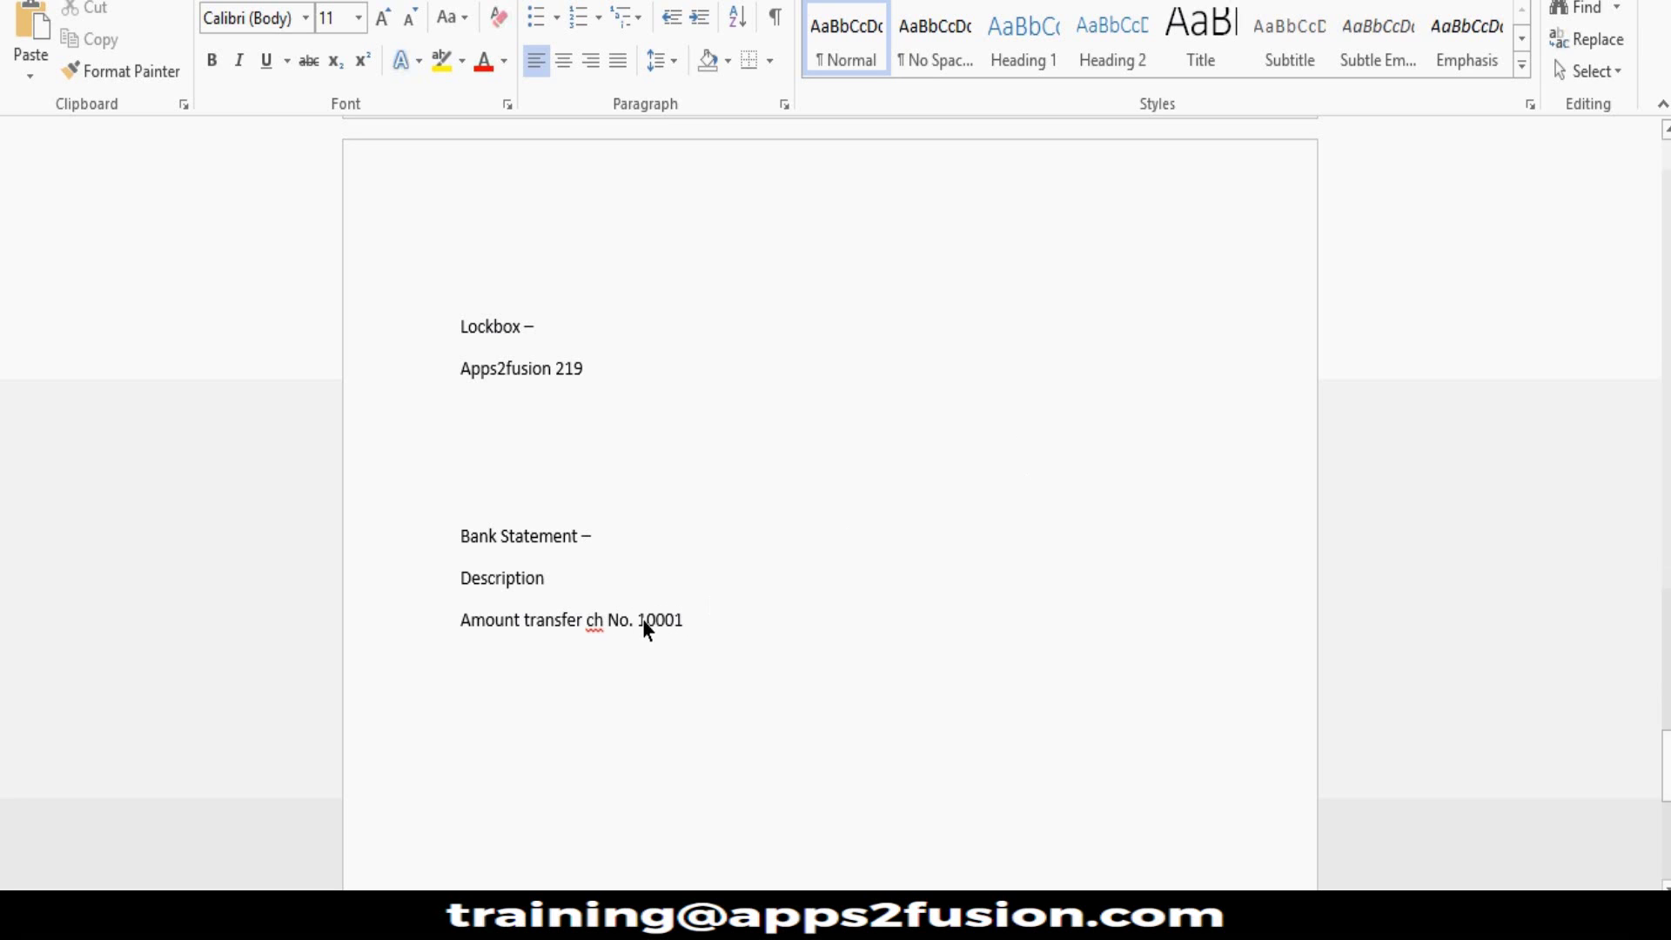
pyautogui.moveTo(586, 623); pyautogui.dragTo(668, 639)
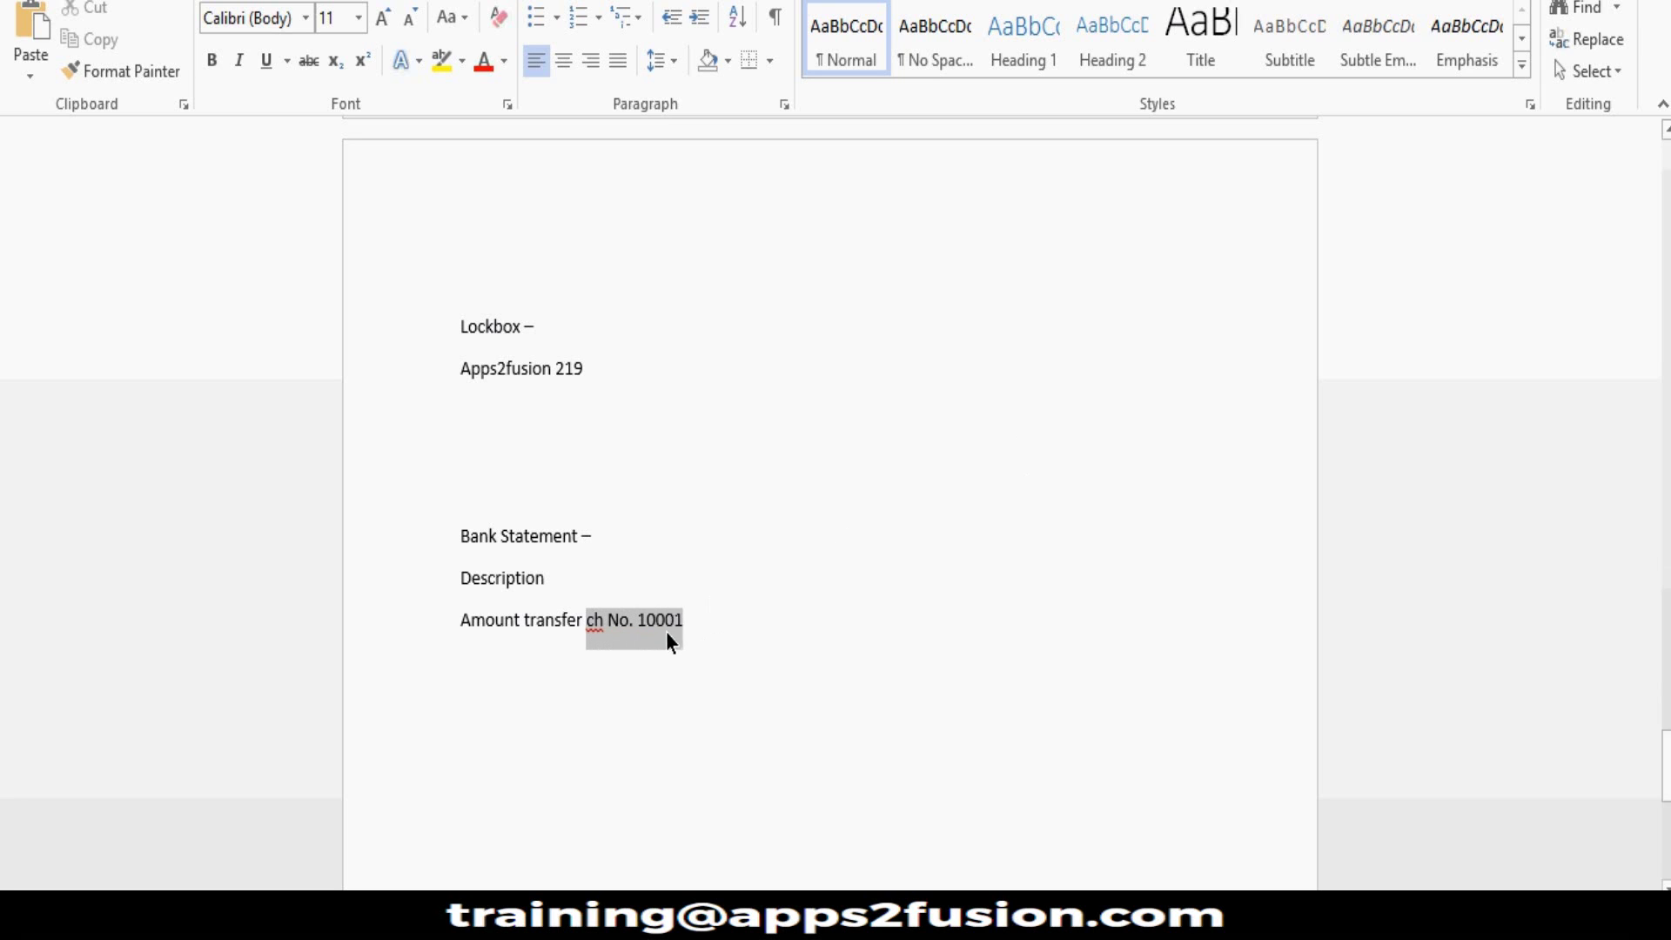
pyautogui.click(566, 677)
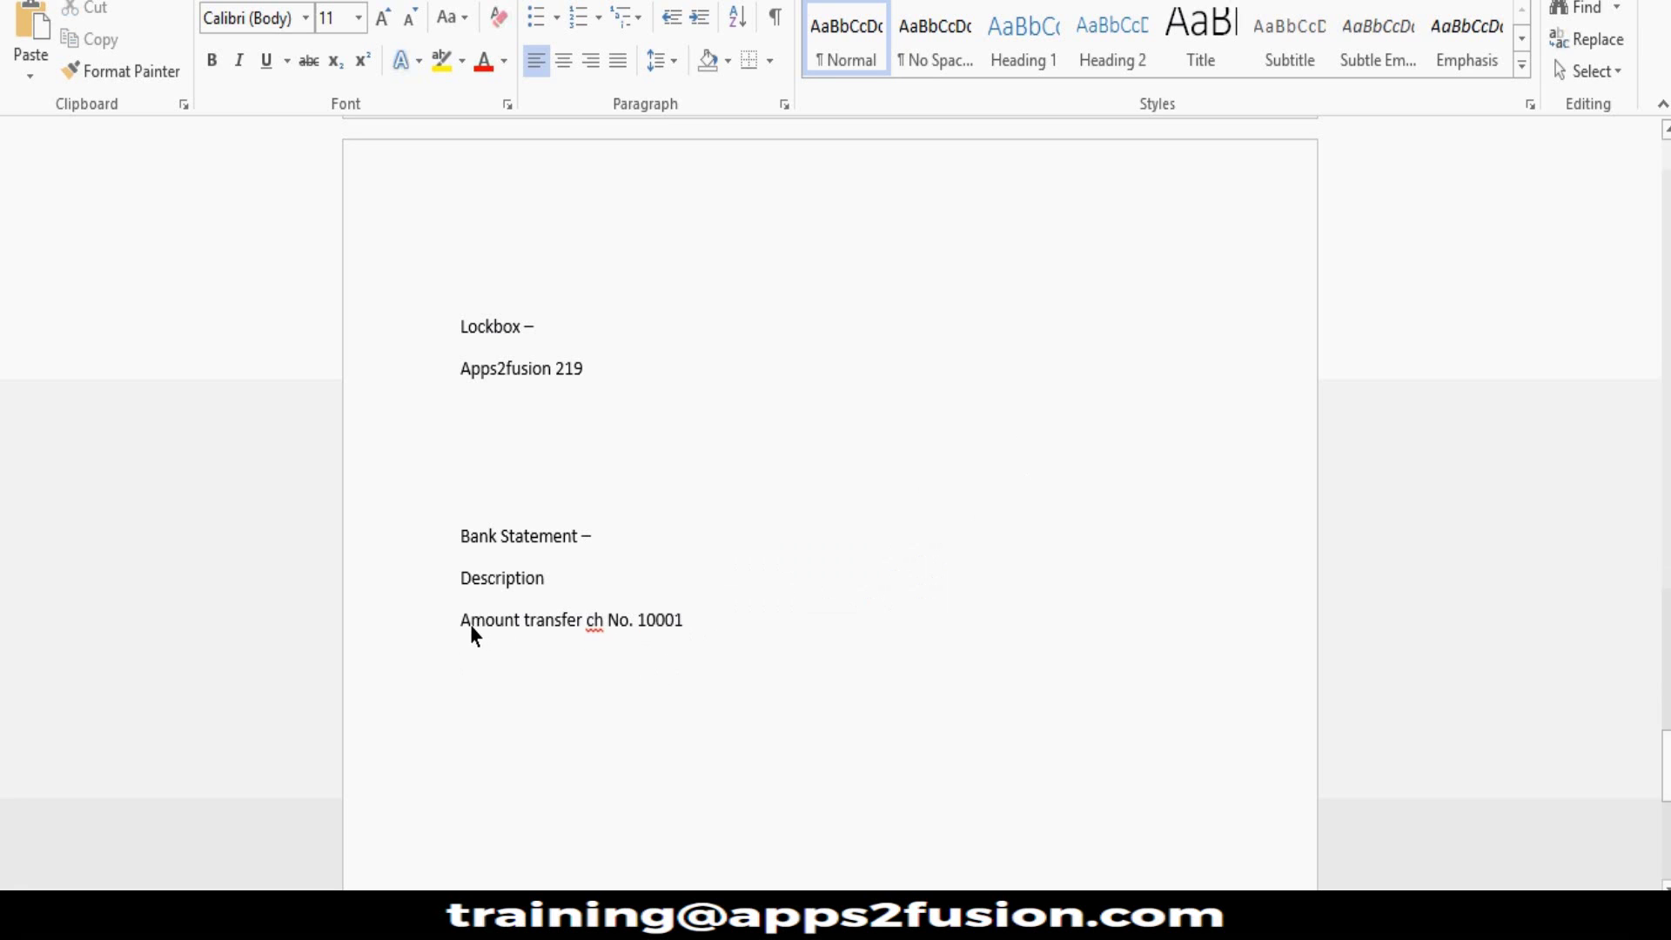
pyautogui.moveTo(464, 626); pyautogui.dragTo(559, 632)
pyautogui.click(530, 733)
# Step: Make the 'Bank Statement –' heading bold with Ctrl+B
pyautogui.moveTo(459, 533); pyautogui.dragTo(623, 549)
pyautogui.hotkey('ctrl', 'b')
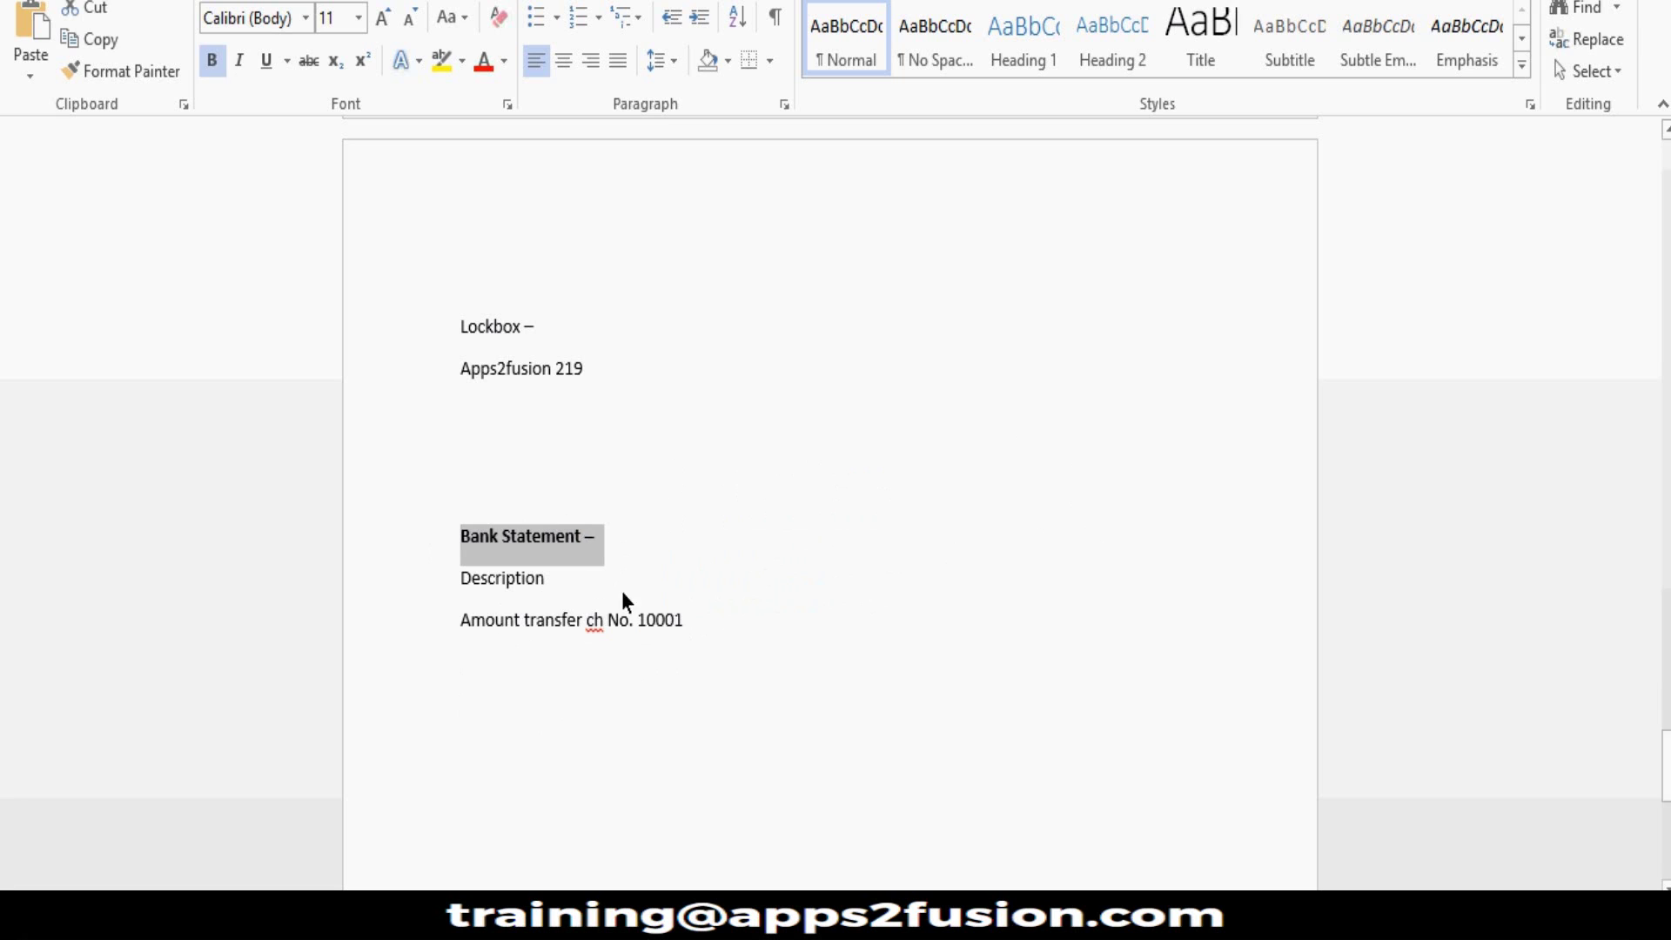
pyautogui.click(684, 623)
# Step: Check the finished 'Amount transfer ch No. 10001' line, then move to the empty lines below
pyautogui.moveTo(478, 627); pyautogui.dragTo(735, 633)
pyautogui.click(690, 668)
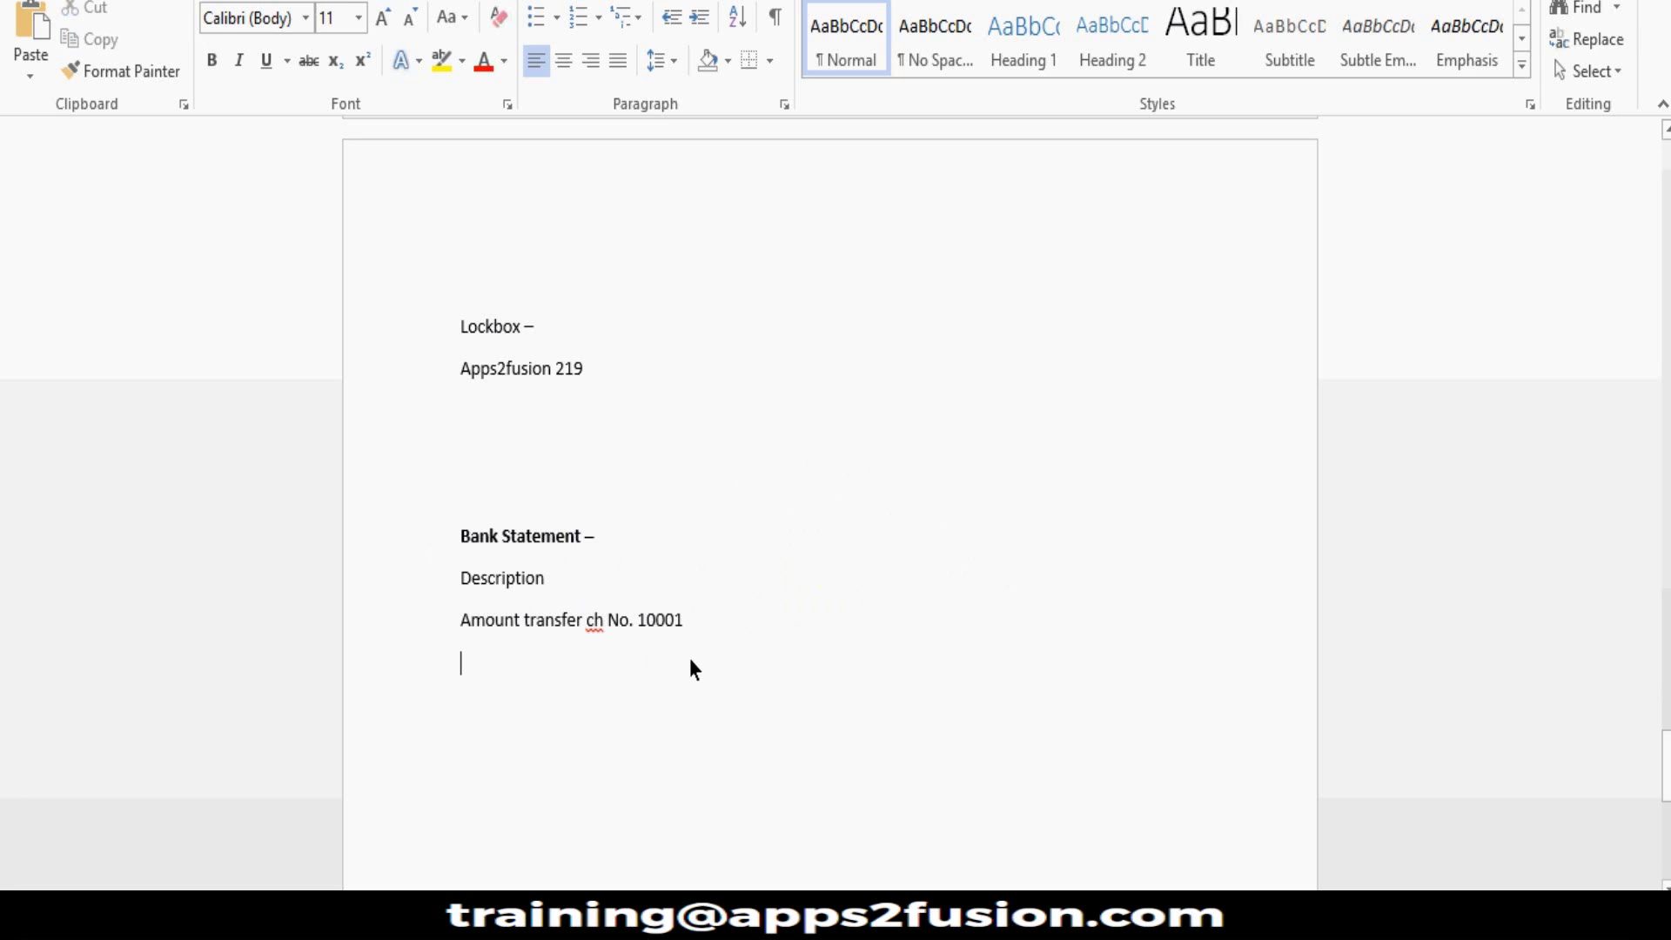
pyautogui.click(583, 626)
pyautogui.moveTo(585, 635); pyautogui.dragTo(745, 641)
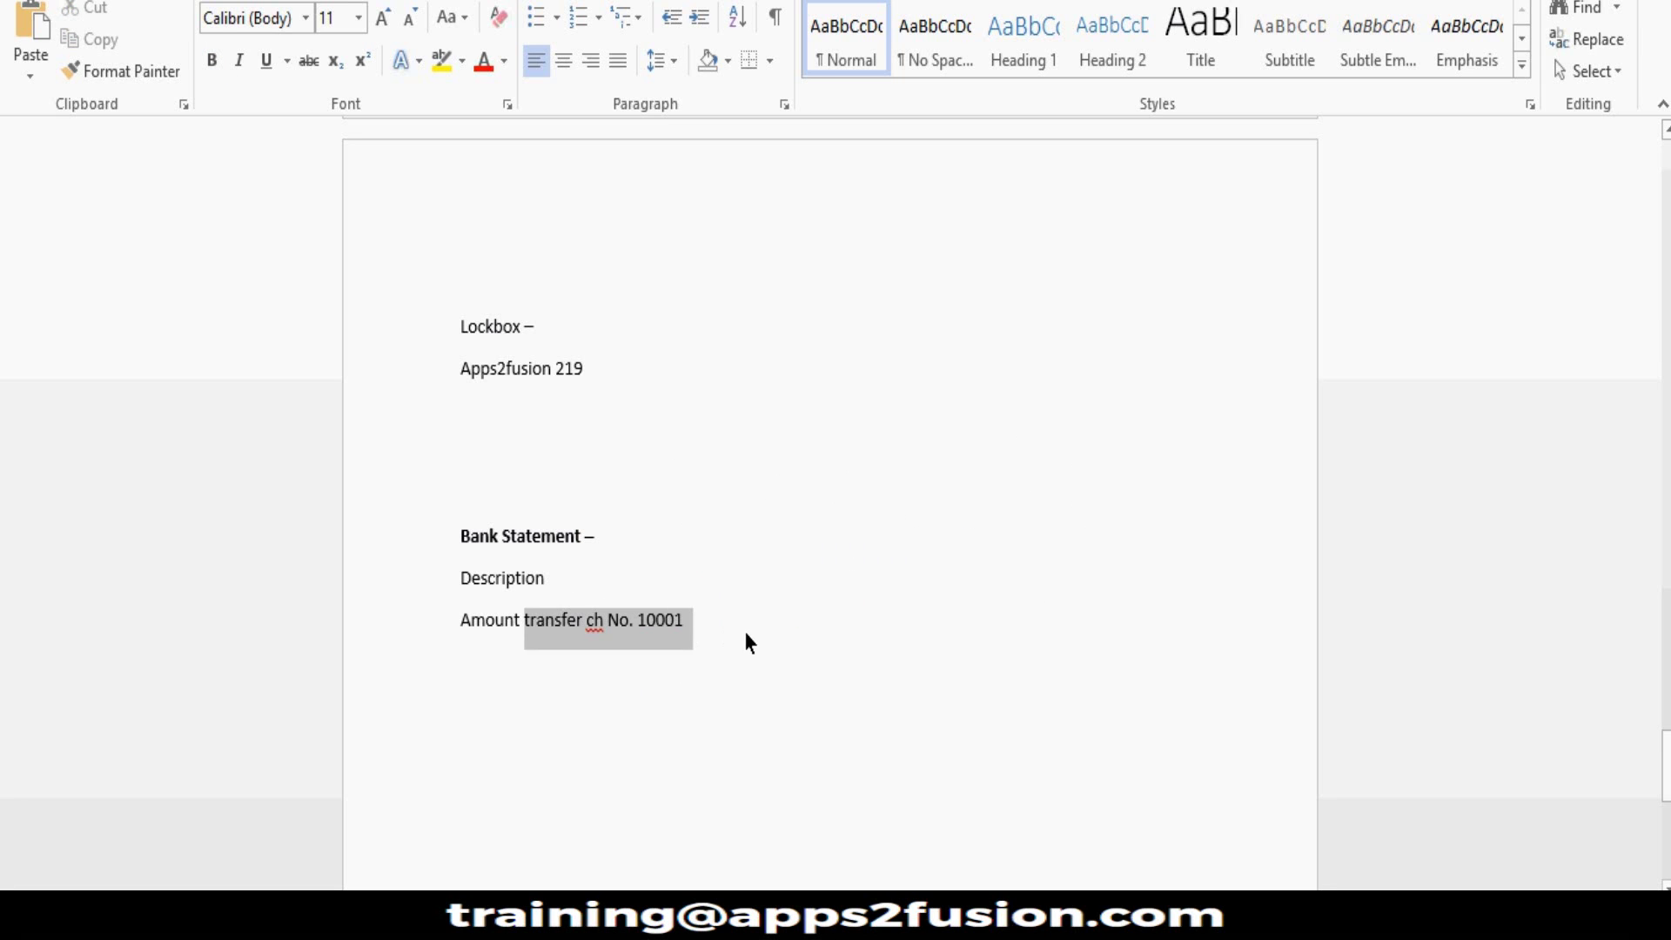
pyautogui.click(641, 704)
pyautogui.moveTo(586, 626); pyautogui.dragTo(765, 623)
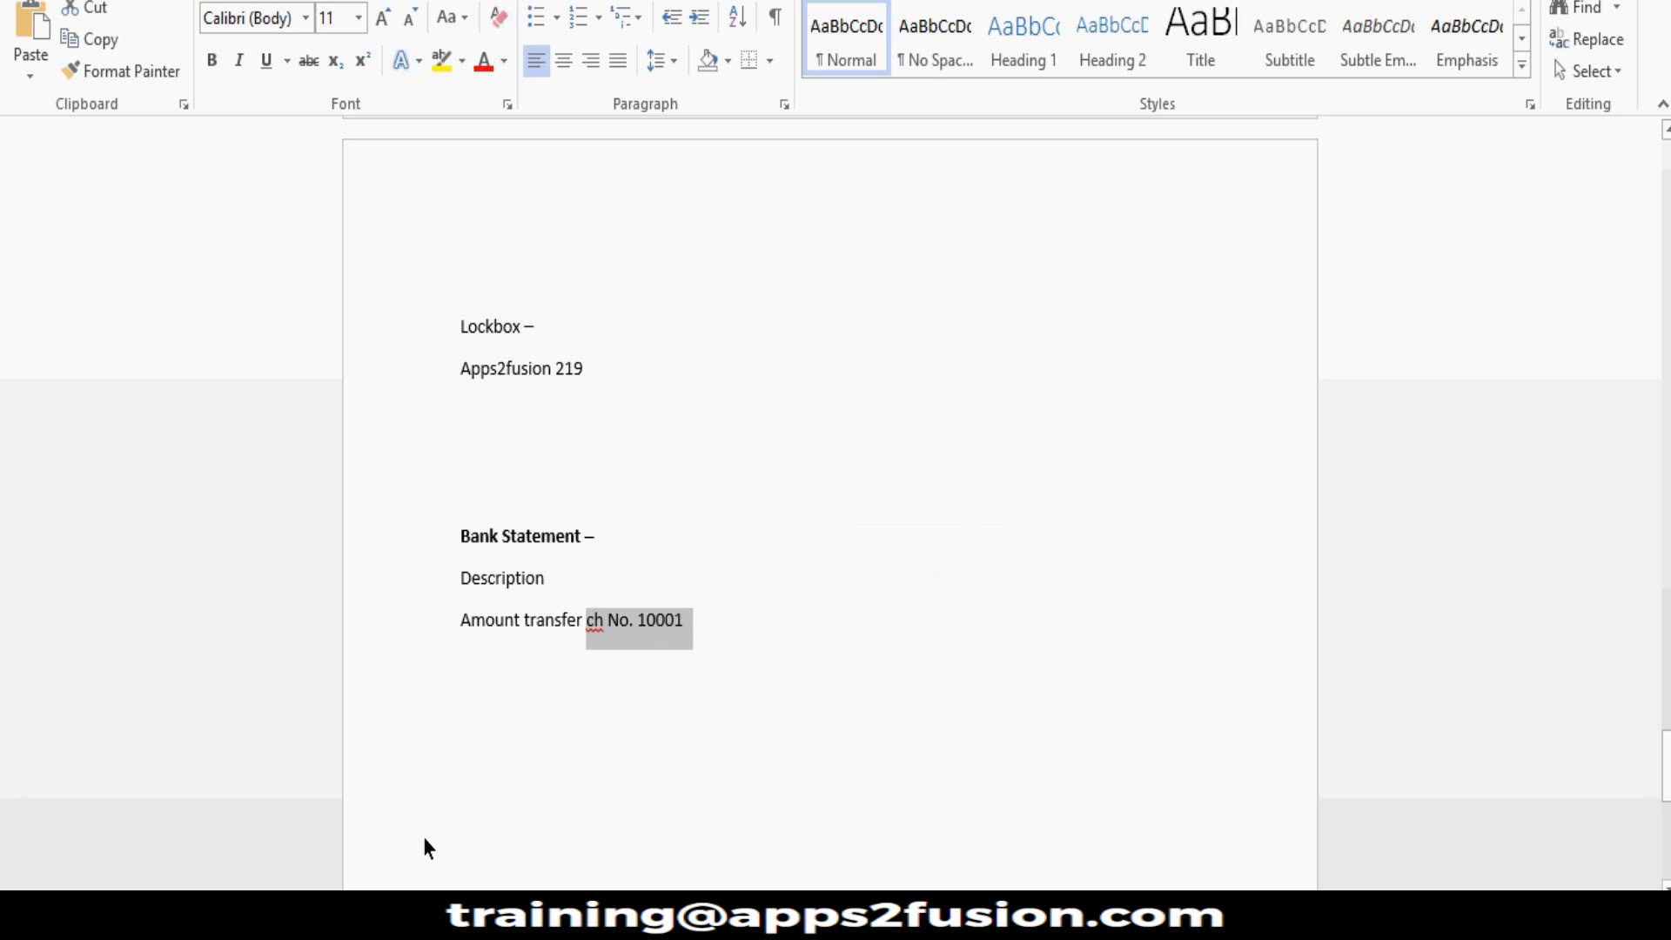
pyautogui.click(559, 666)
pyautogui.click(591, 644)
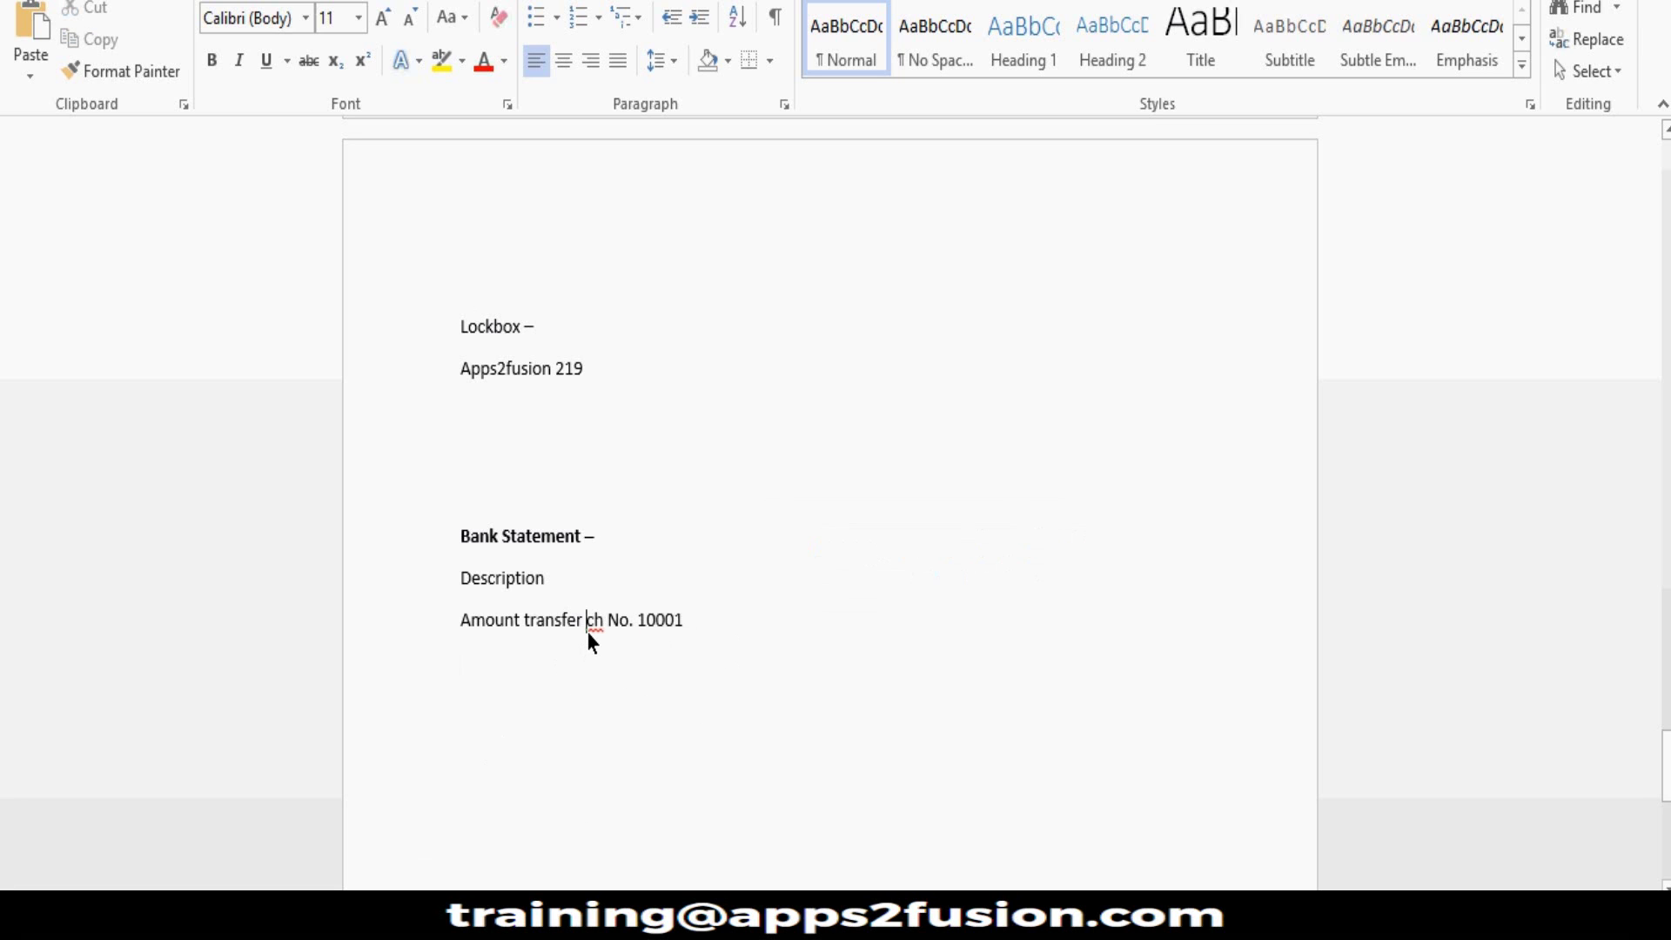
pyautogui.click(470, 676)
pyautogui.click(472, 740)
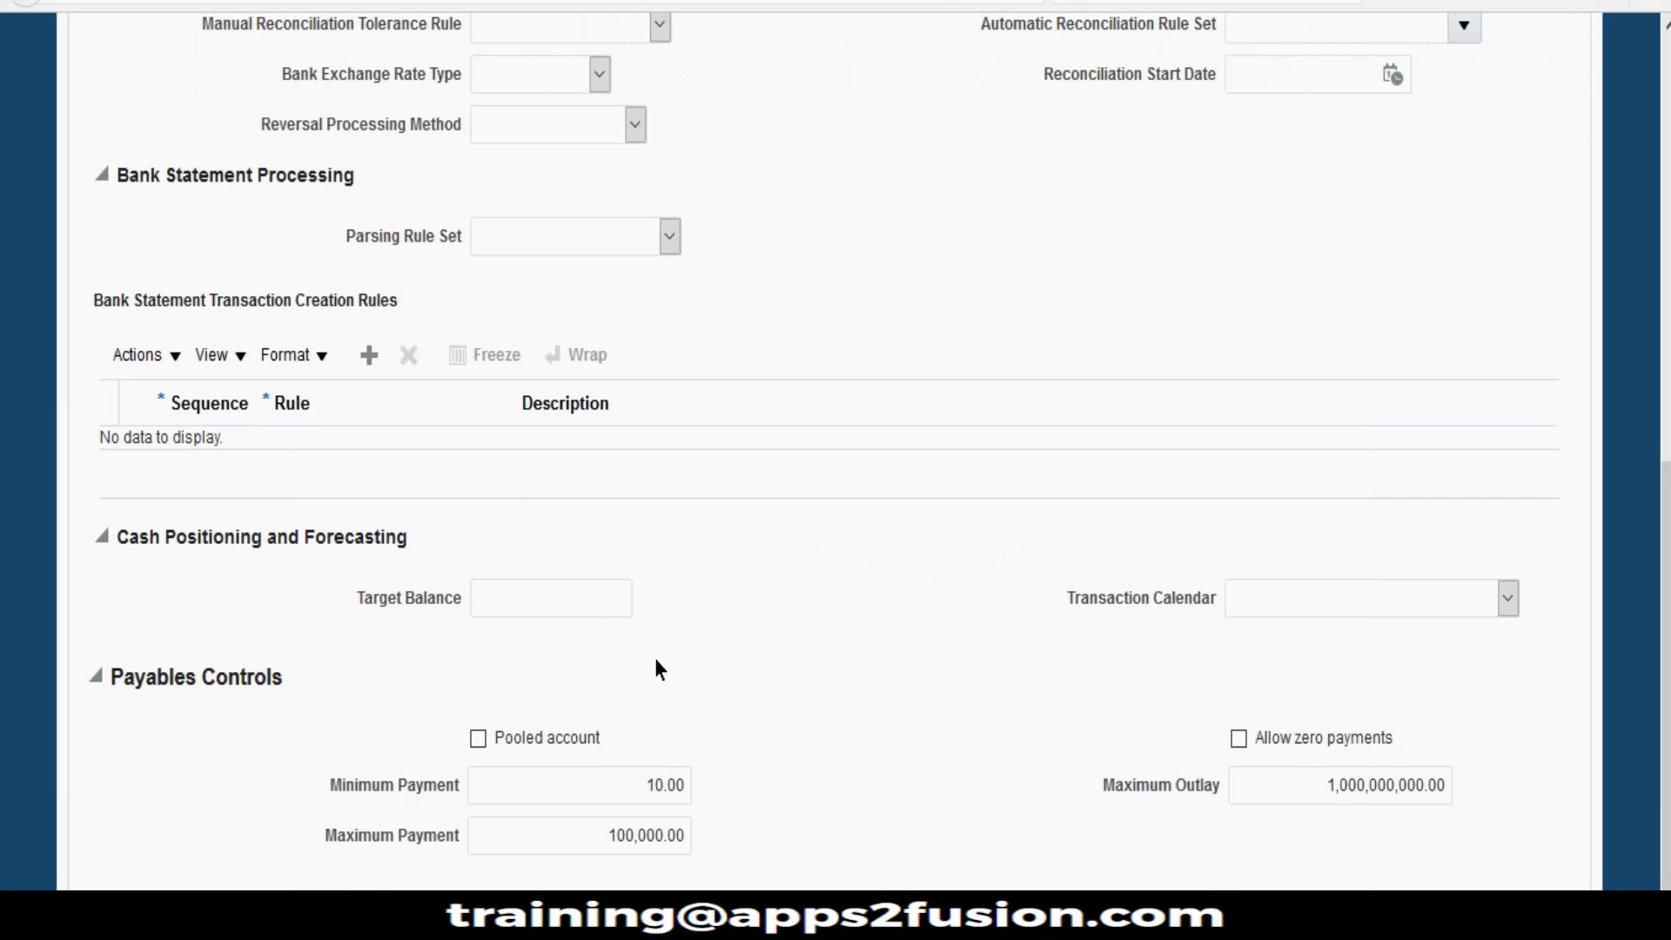
# Step: Load the Oracle Cloud bookmark in a new tab and bring up Settings and Actions
pyautogui.scroll(10, 656, 659)
pyautogui.click(1432, 2)
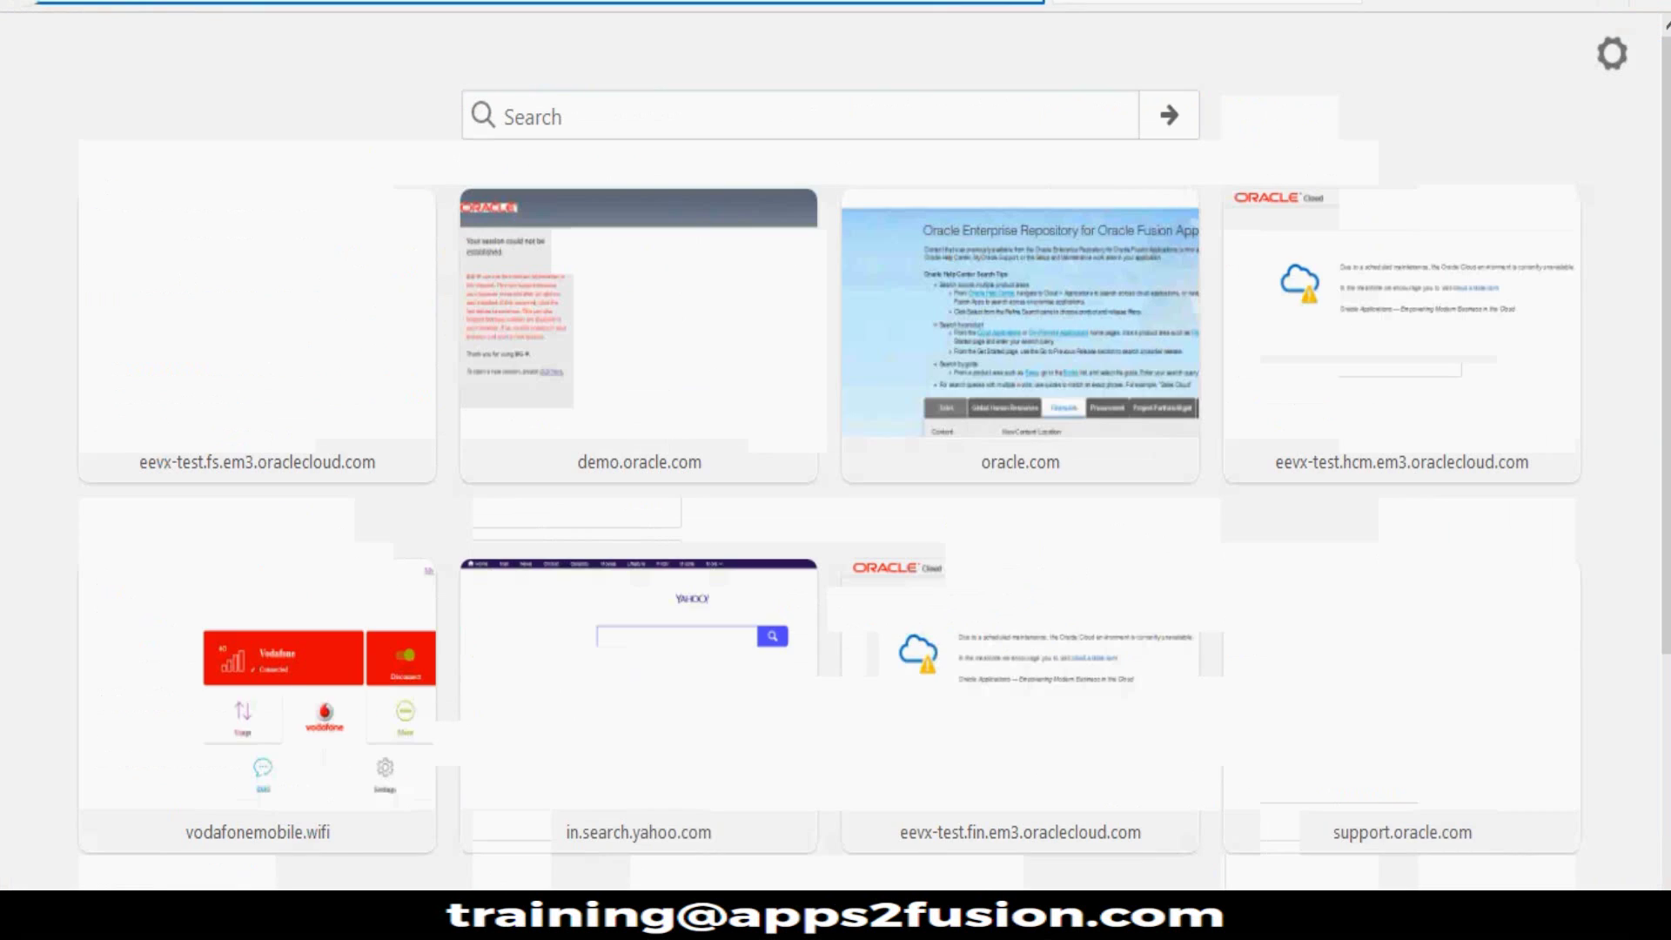
pyautogui.click(1434, 3)
pyautogui.click(1242, 204)
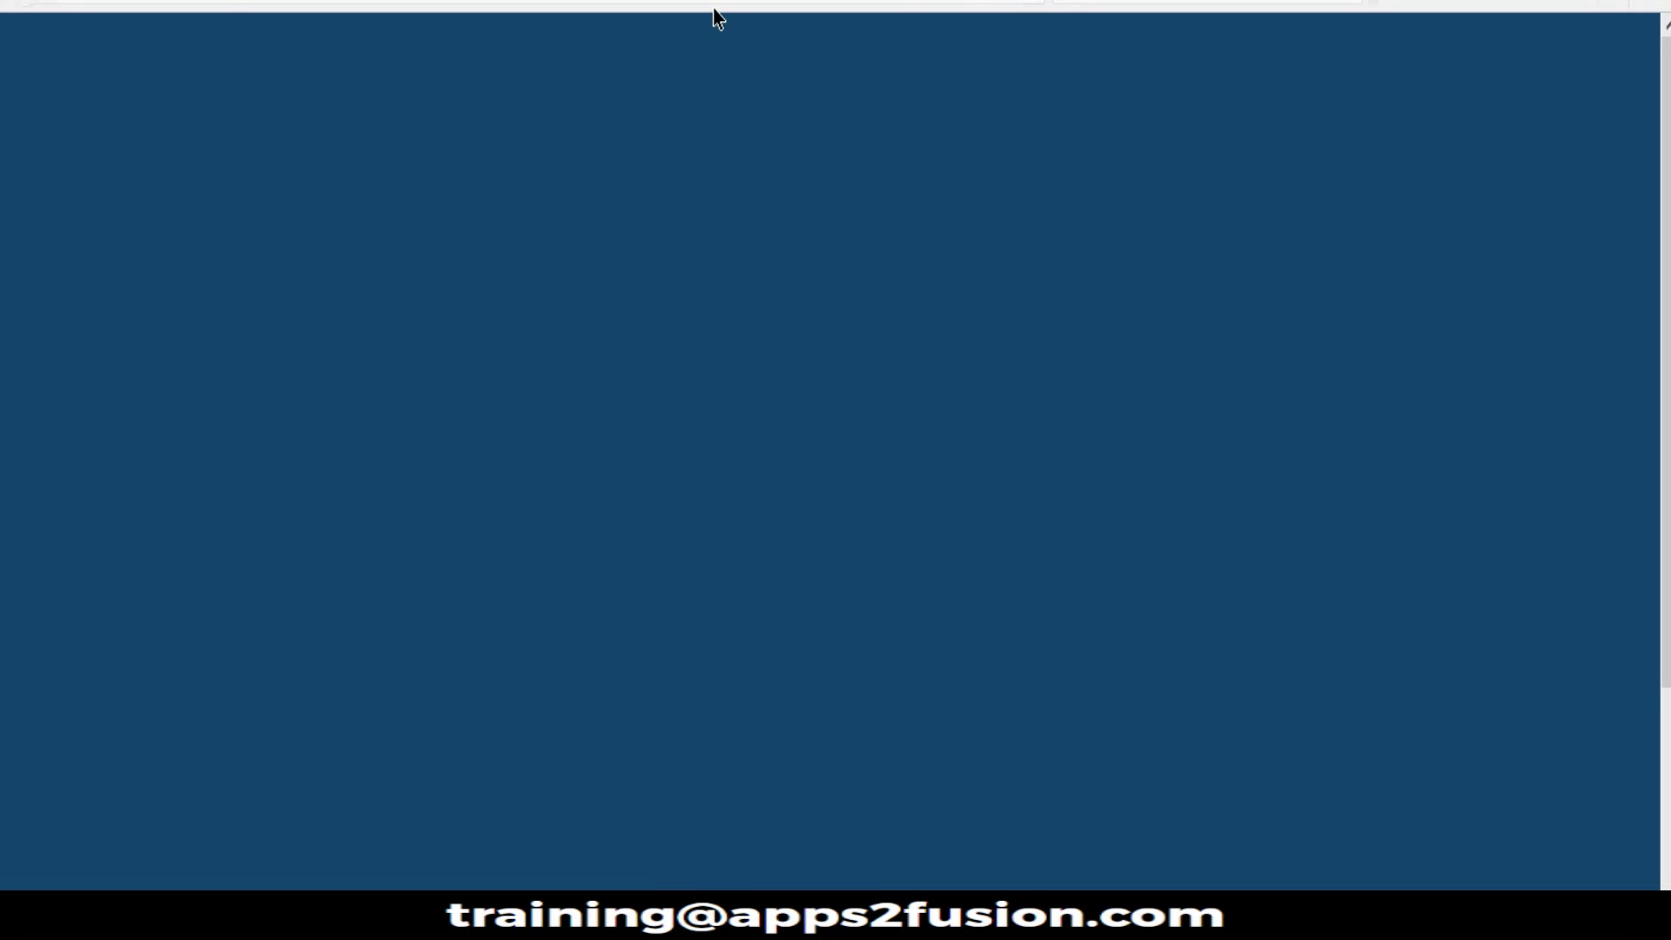
pyautogui.click(1562, 49)
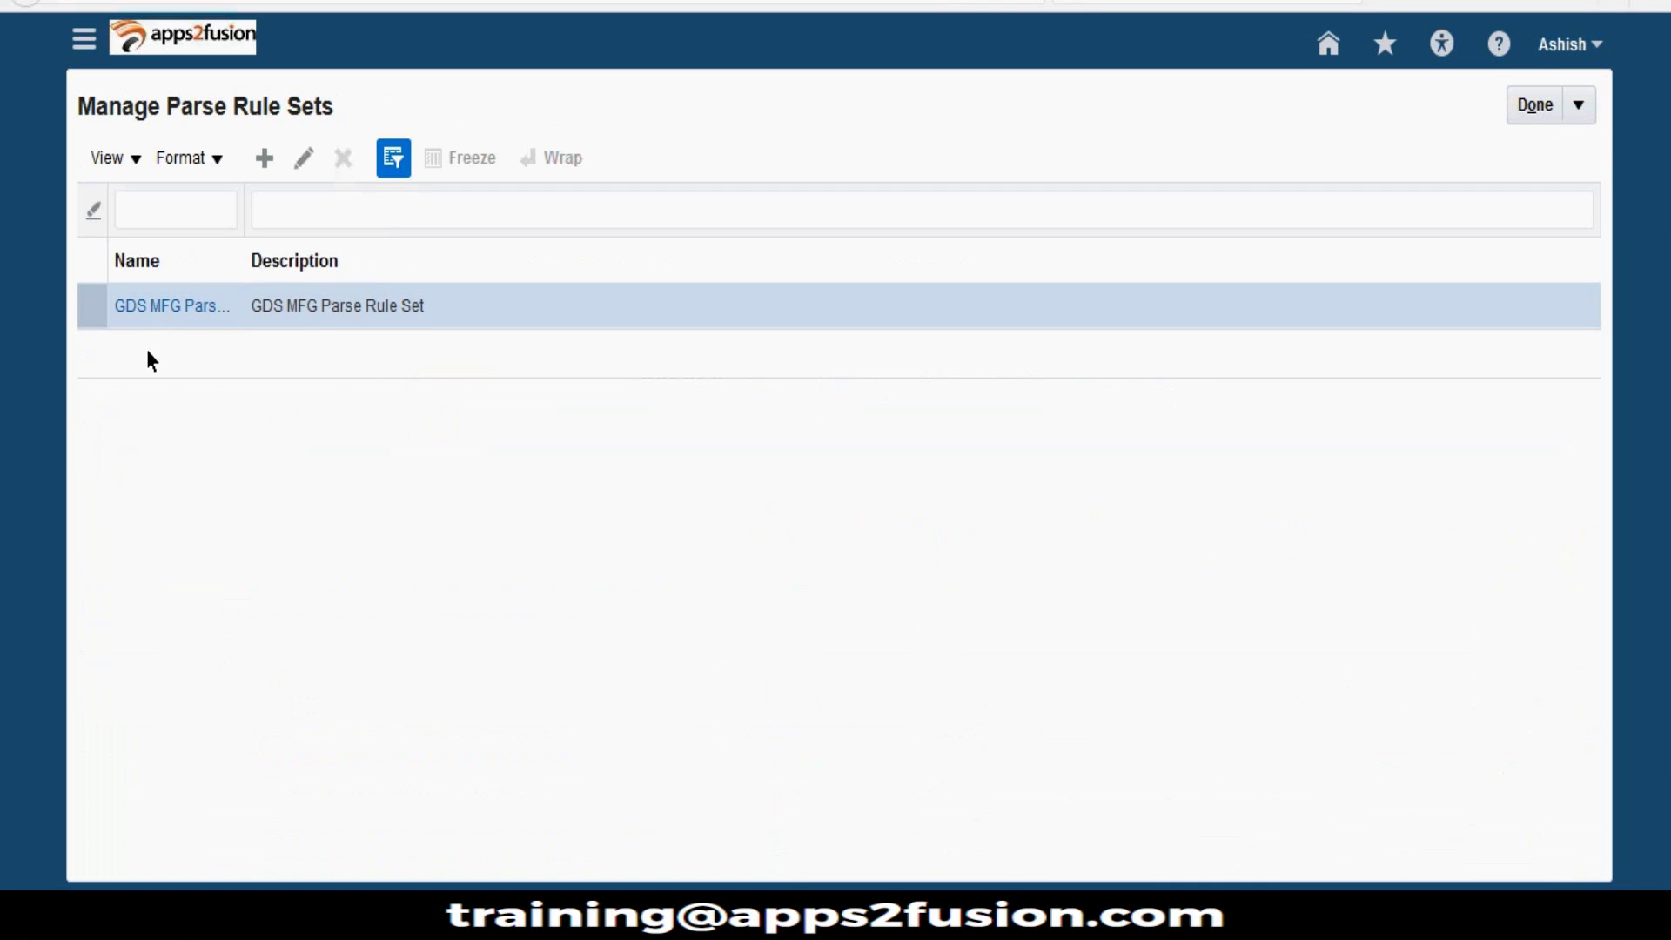
# Step: Open GDS MFG Parse Rule Set and resize its Source Field, Target Field and Rule columns
pyautogui.click(159, 314)
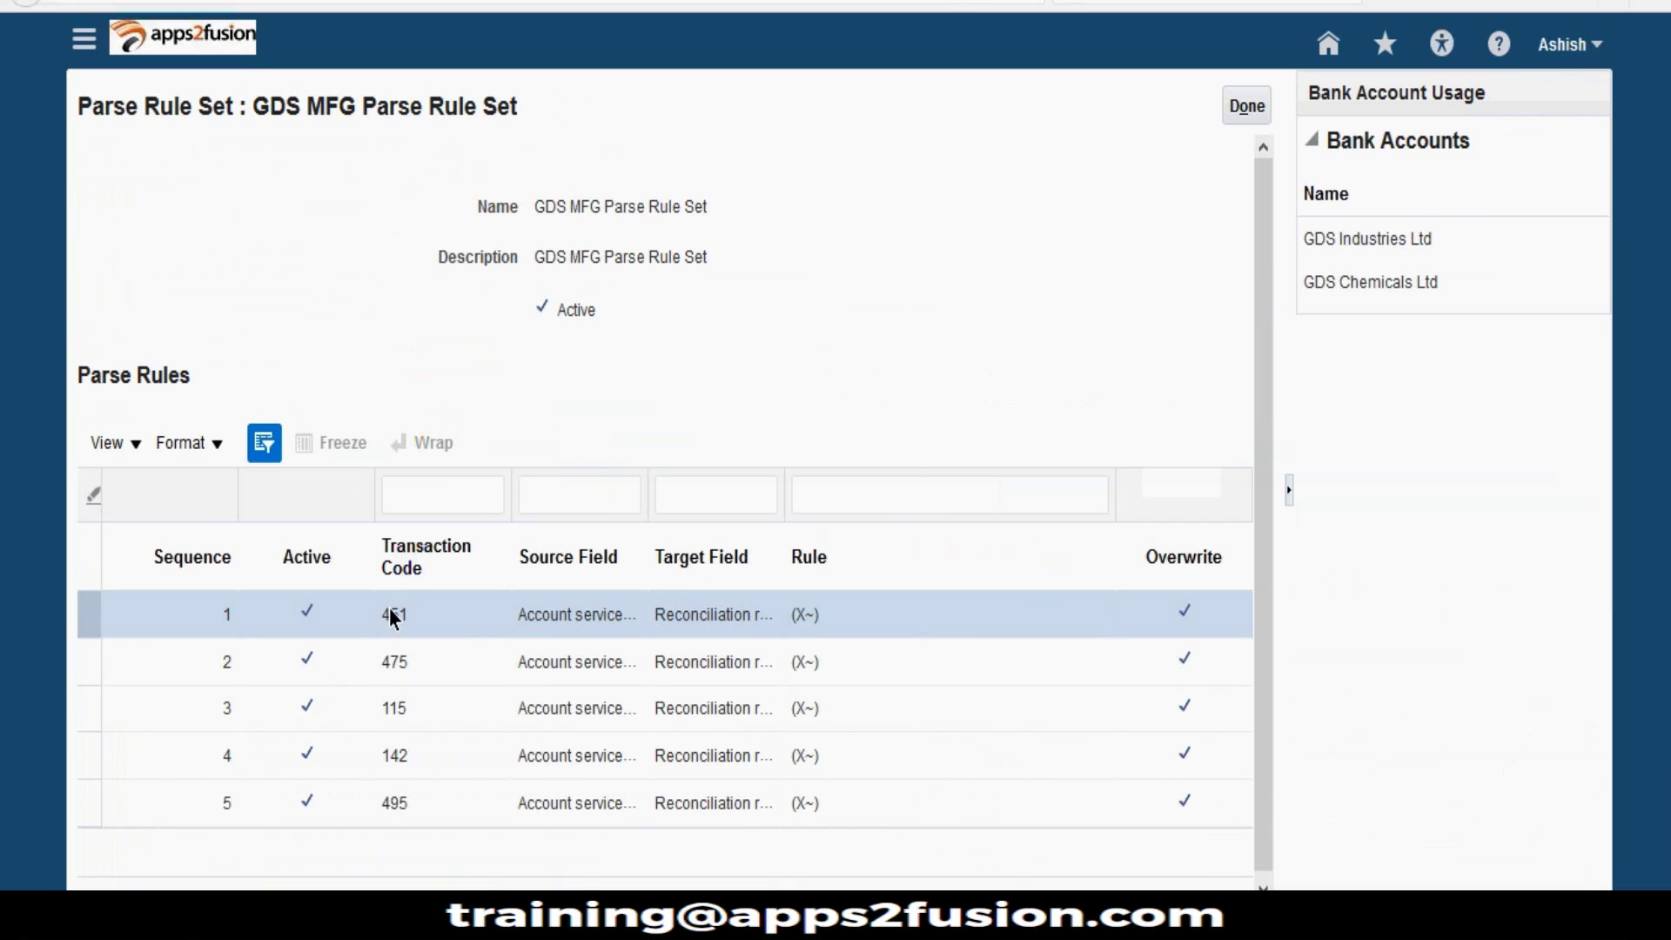
pyautogui.moveTo(654, 515); pyautogui.dragTo(745, 506)
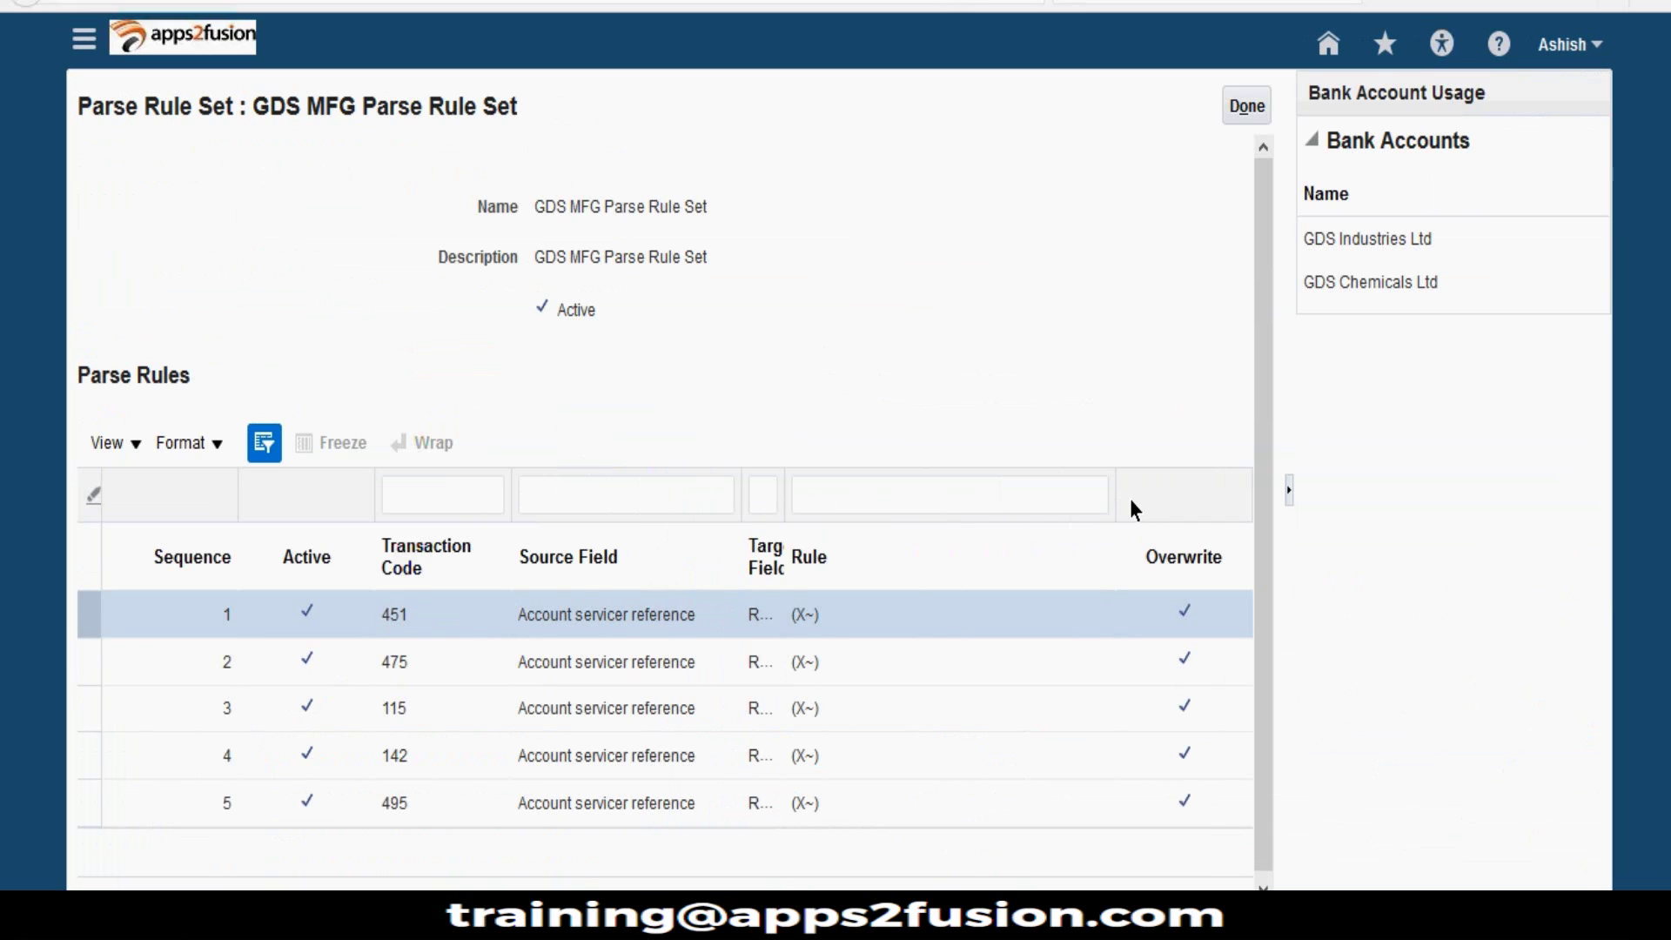
pyautogui.moveTo(1115, 498); pyautogui.dragTo(1224, 501)
pyautogui.moveTo(784, 503); pyautogui.dragTo(918, 501)
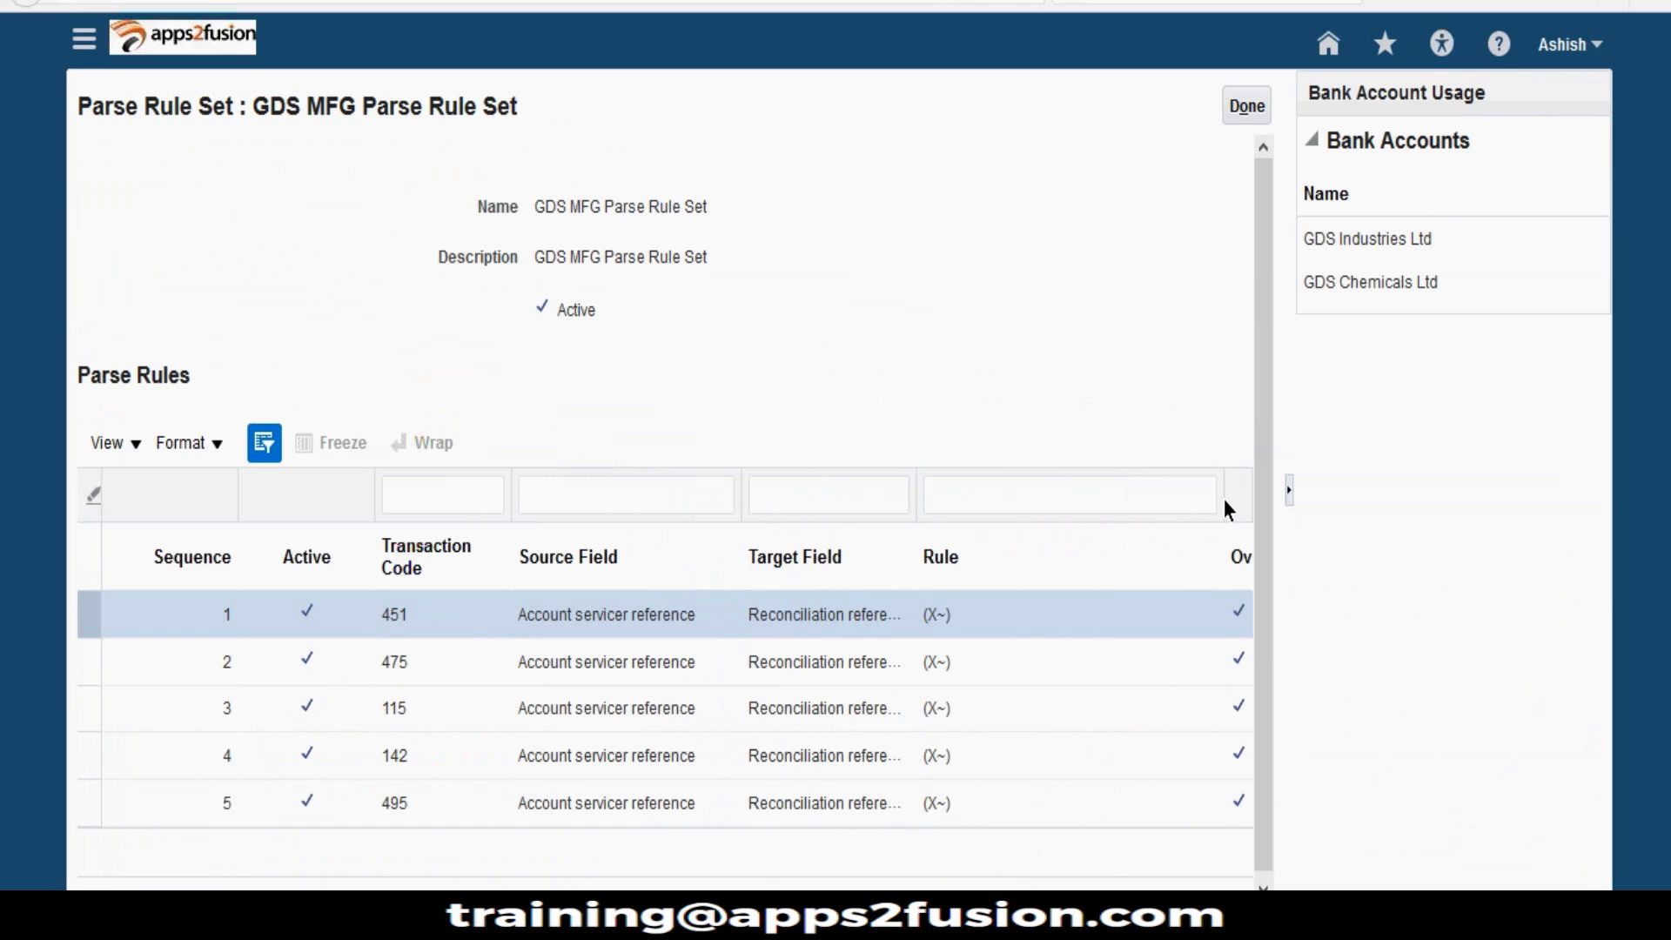
pyautogui.moveTo(1223, 498); pyautogui.dragTo(1016, 509)
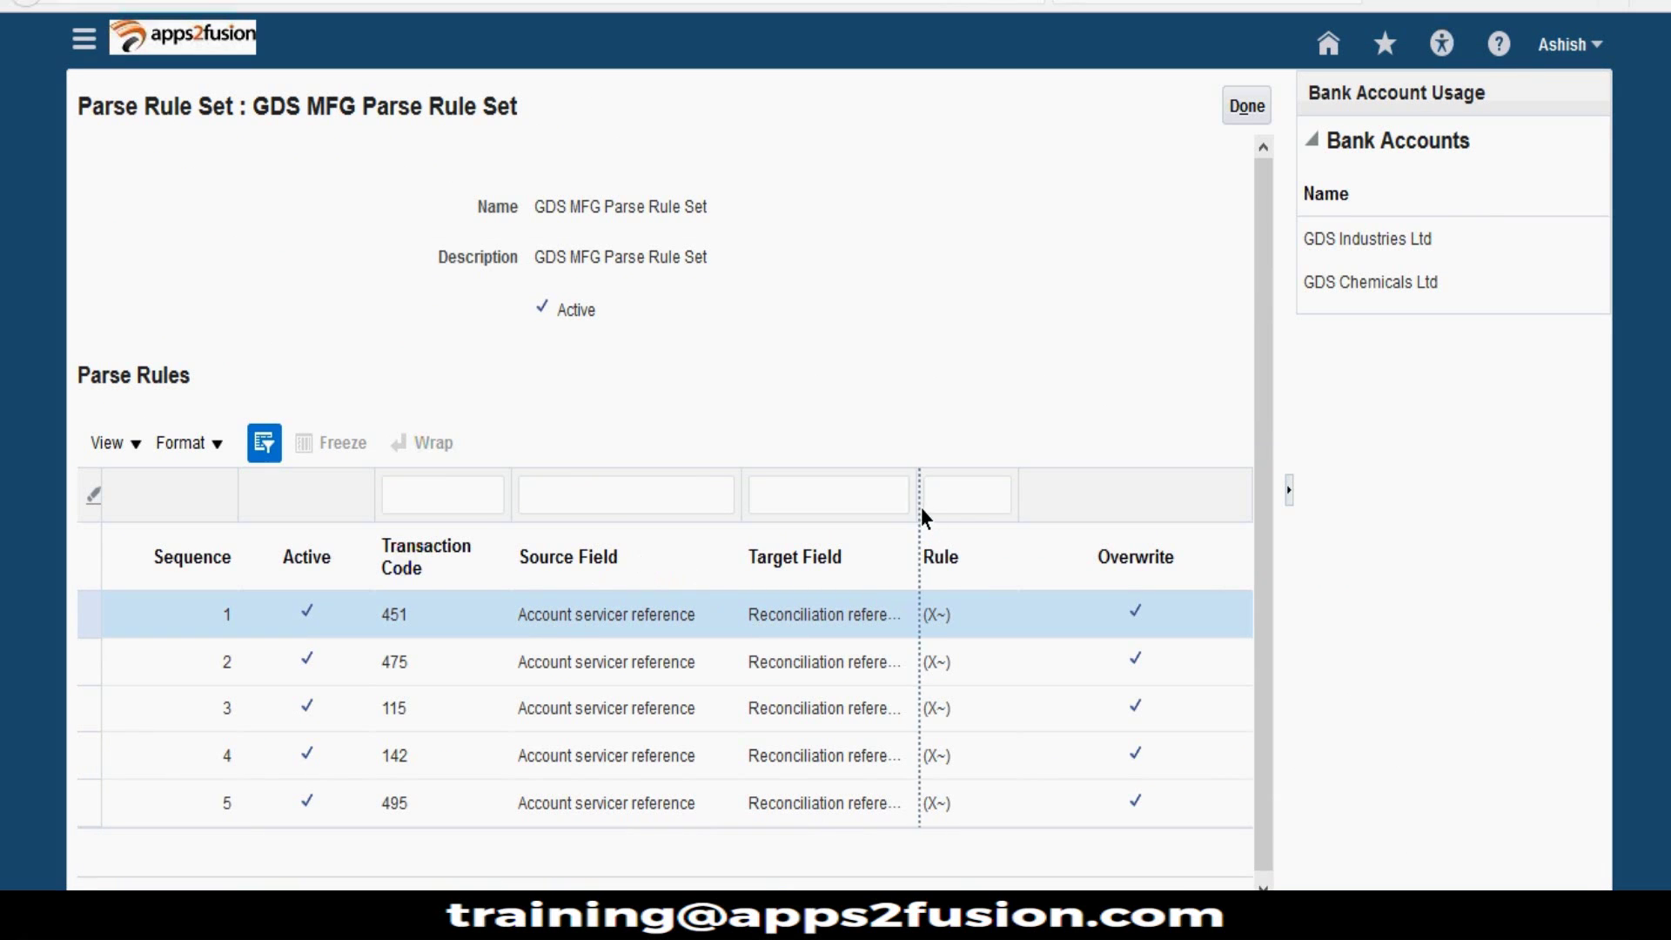
pyautogui.moveTo(921, 508); pyautogui.dragTo(964, 508)
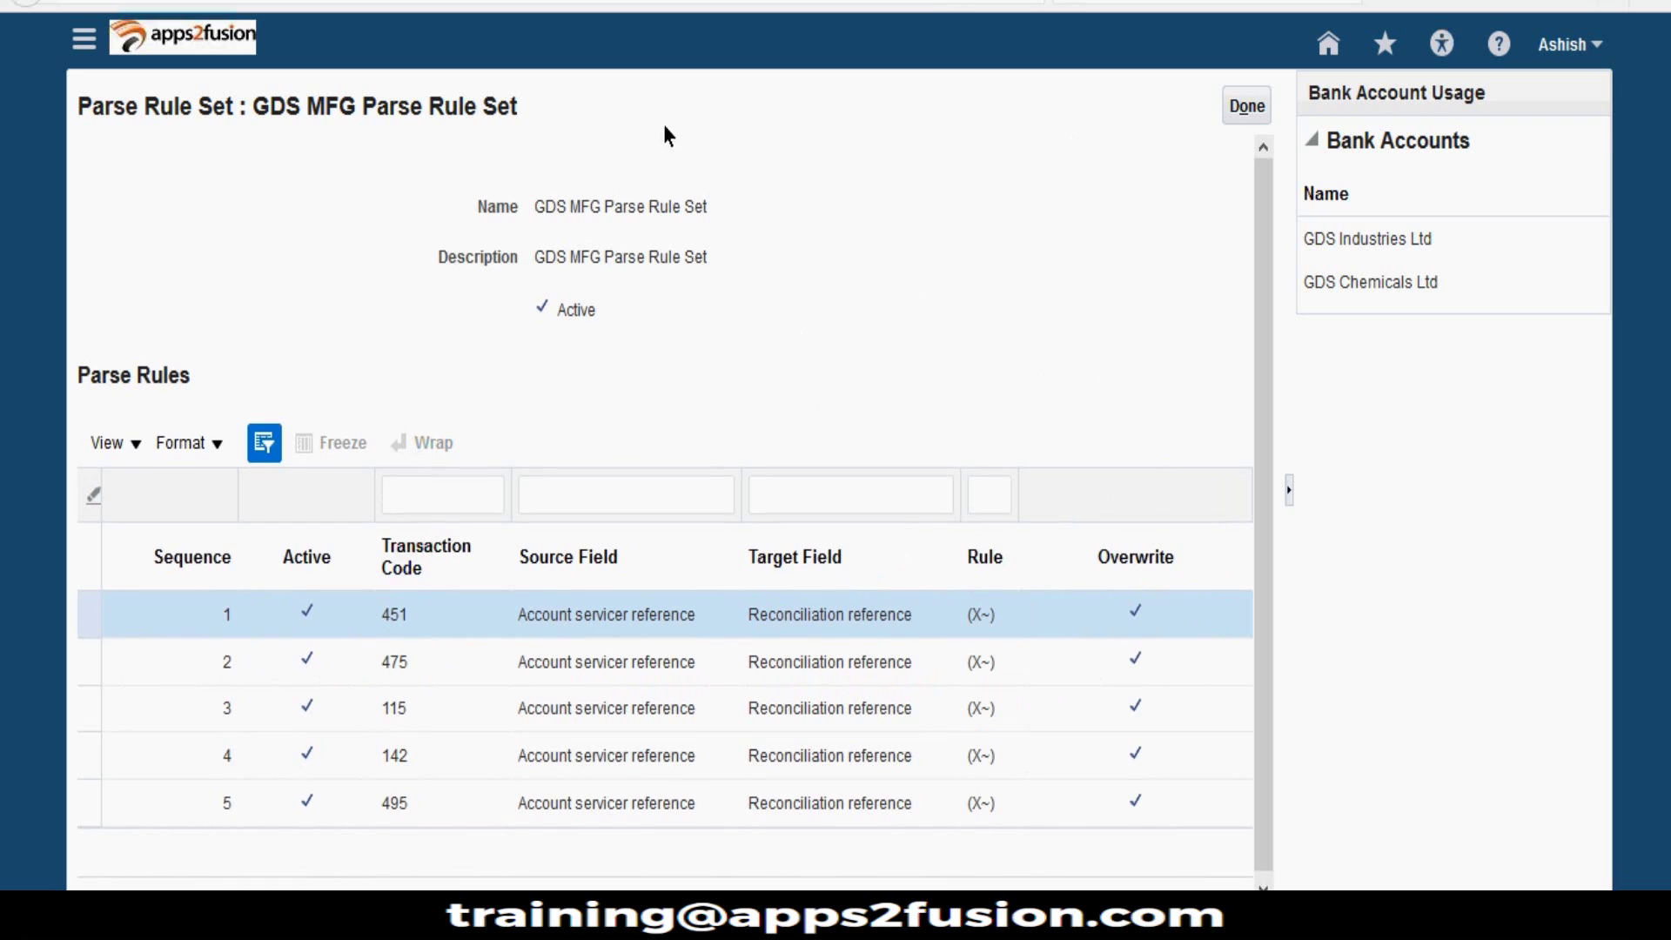
# Step: Close the rule set page and search implementation projects for 'apps'
pyautogui.click(1245, 108)
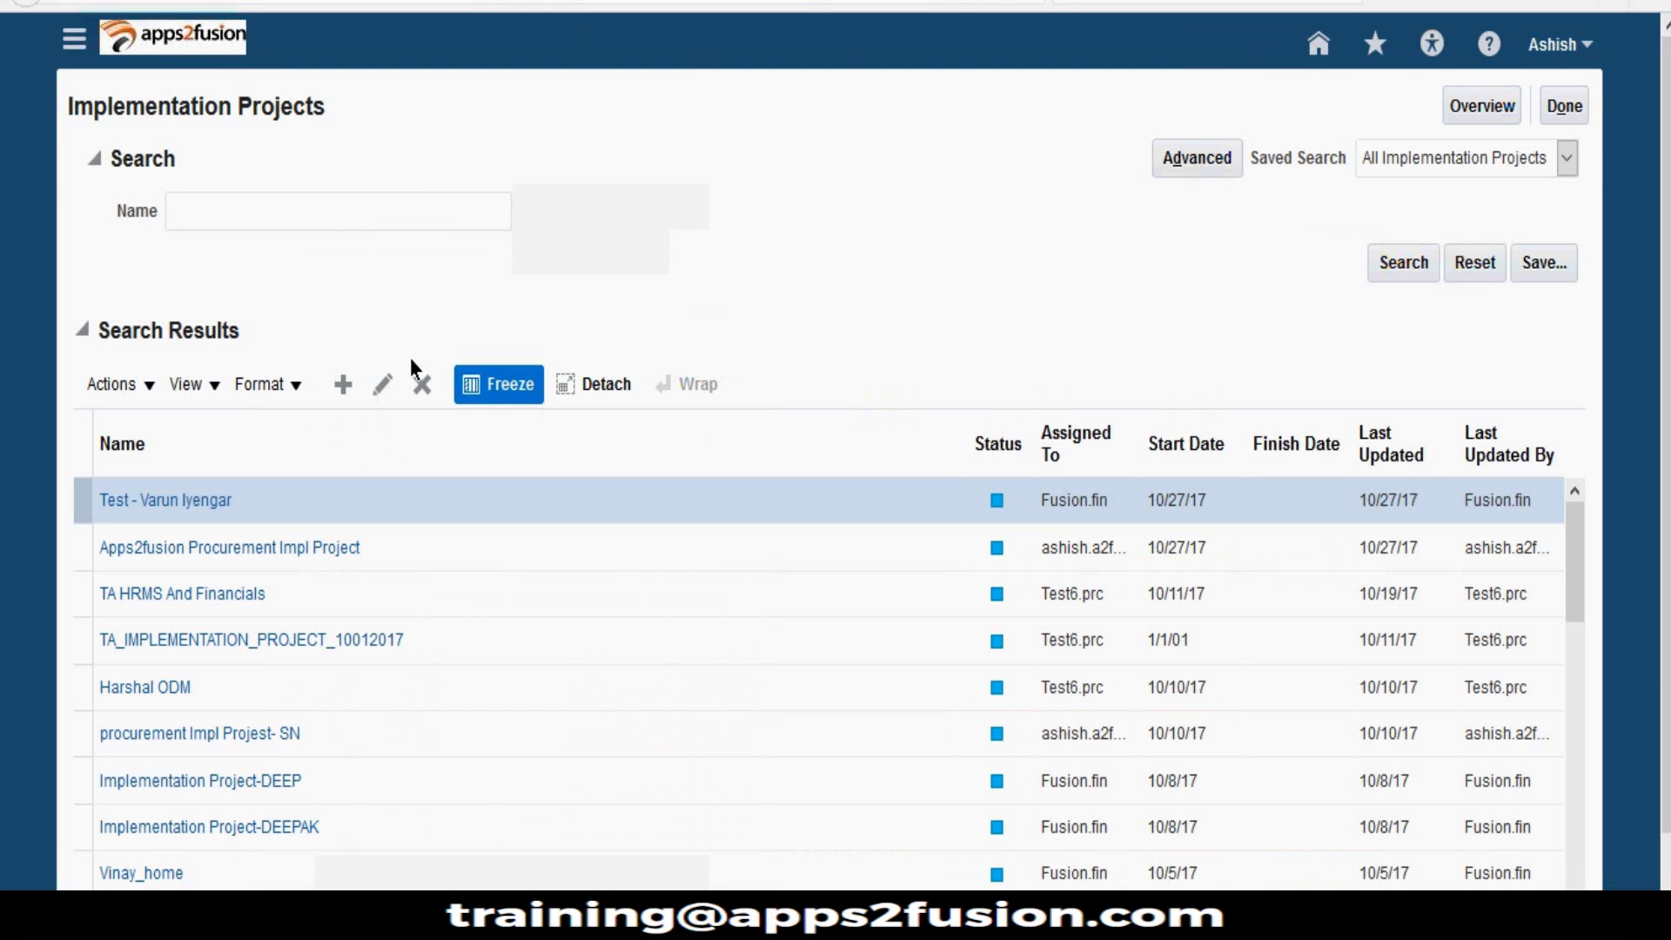
pyautogui.click(365, 217)
pyautogui.write('apps')
pyautogui.press('Return')
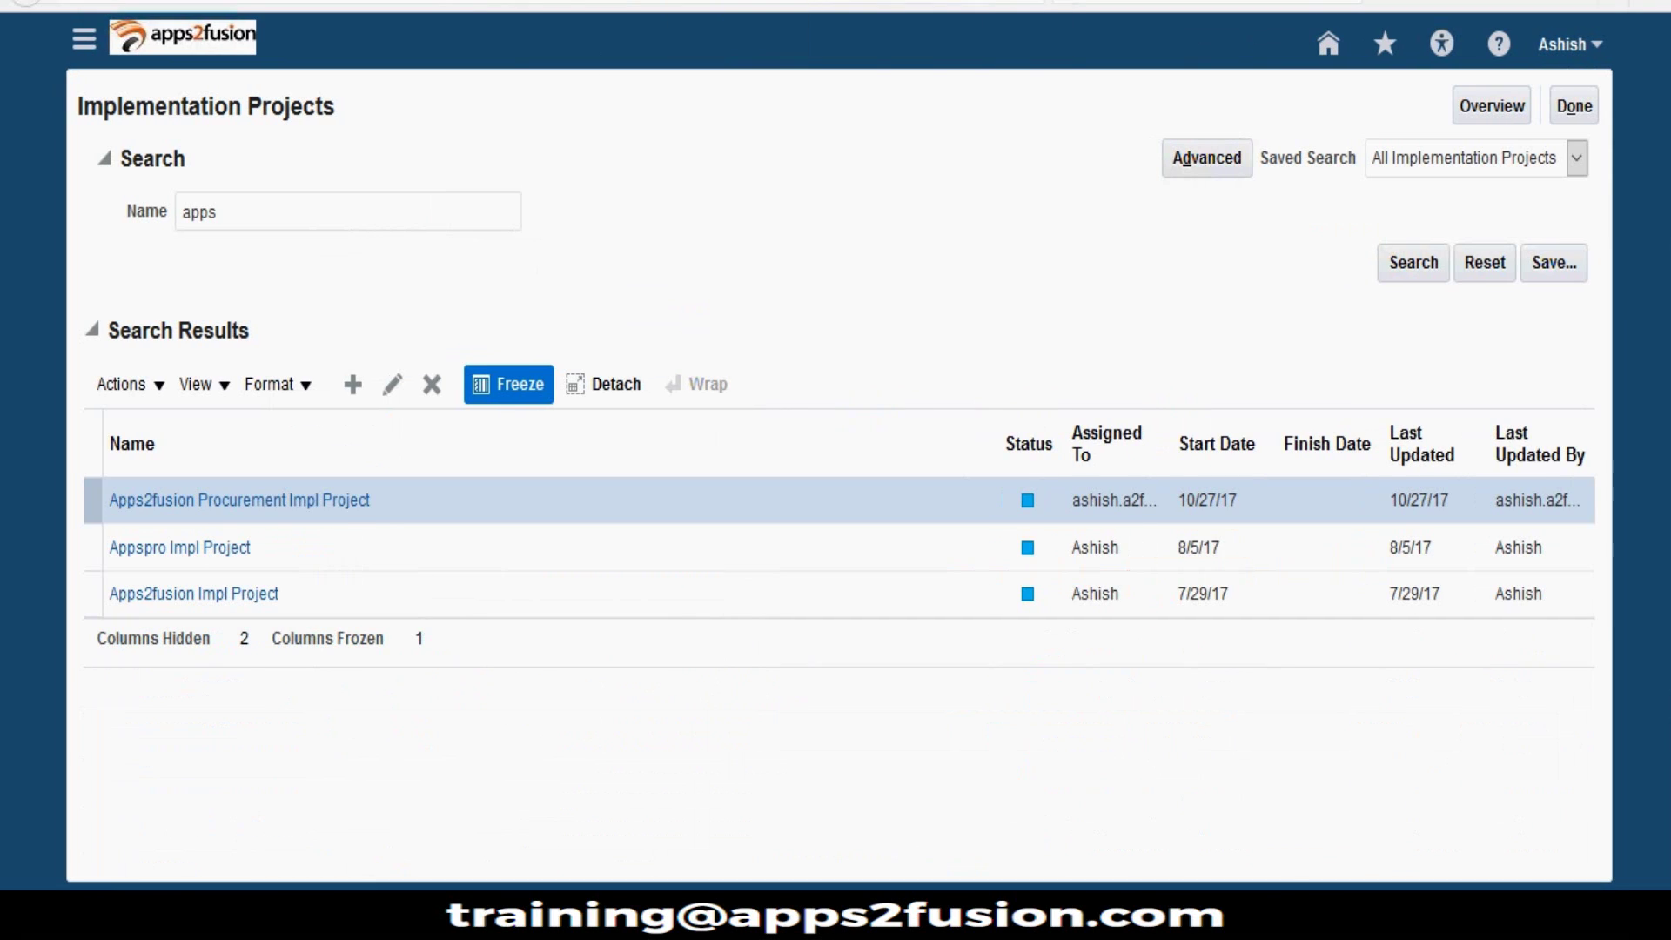
# Step: Open Apps2fusion Impl Project and launch its Manage Bank Accounts task
pyautogui.click(217, 593)
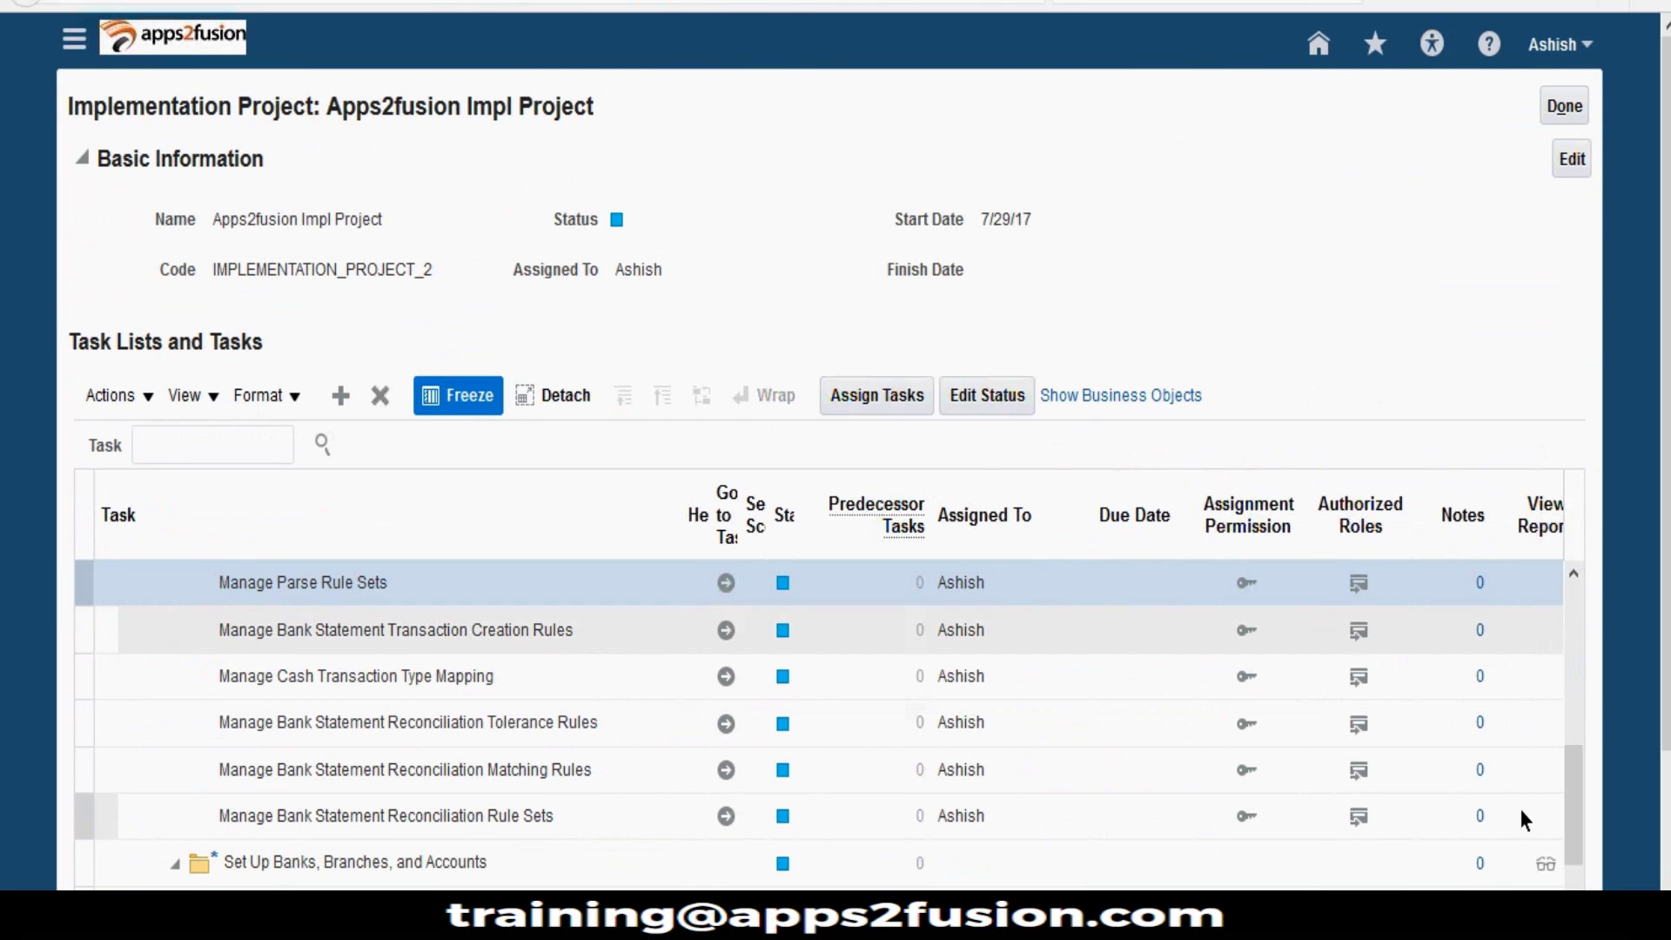
pyautogui.scroll(-3, 1662, 855)
pyautogui.scroll(-3, 1575, 832)
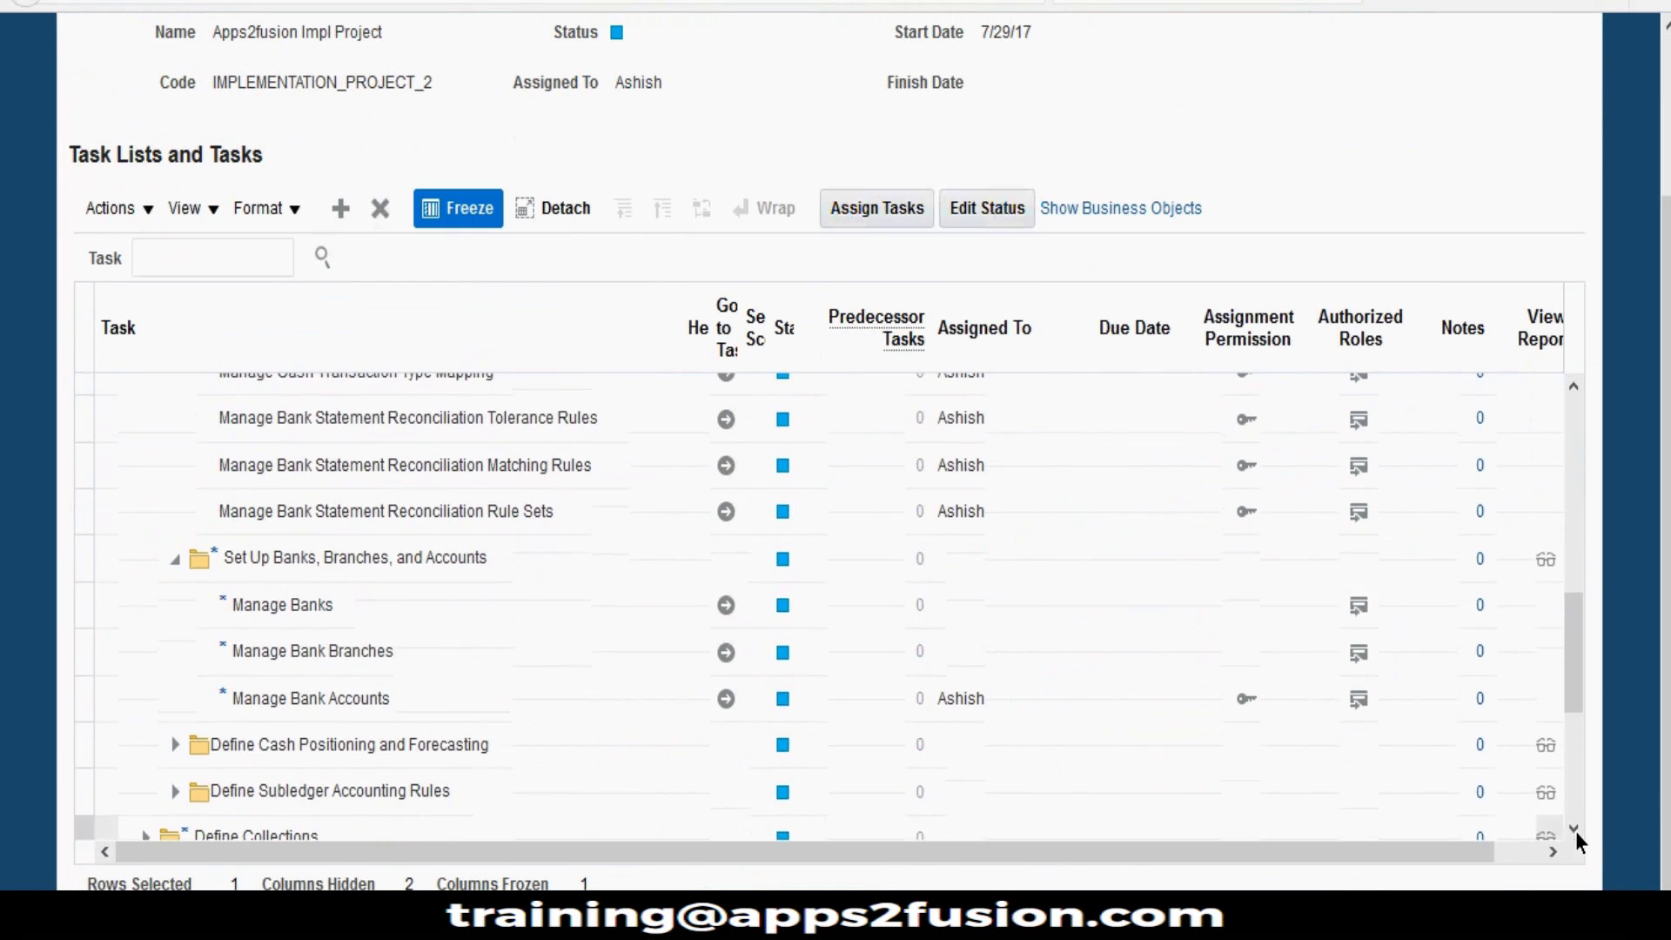
pyautogui.click(616, 696)
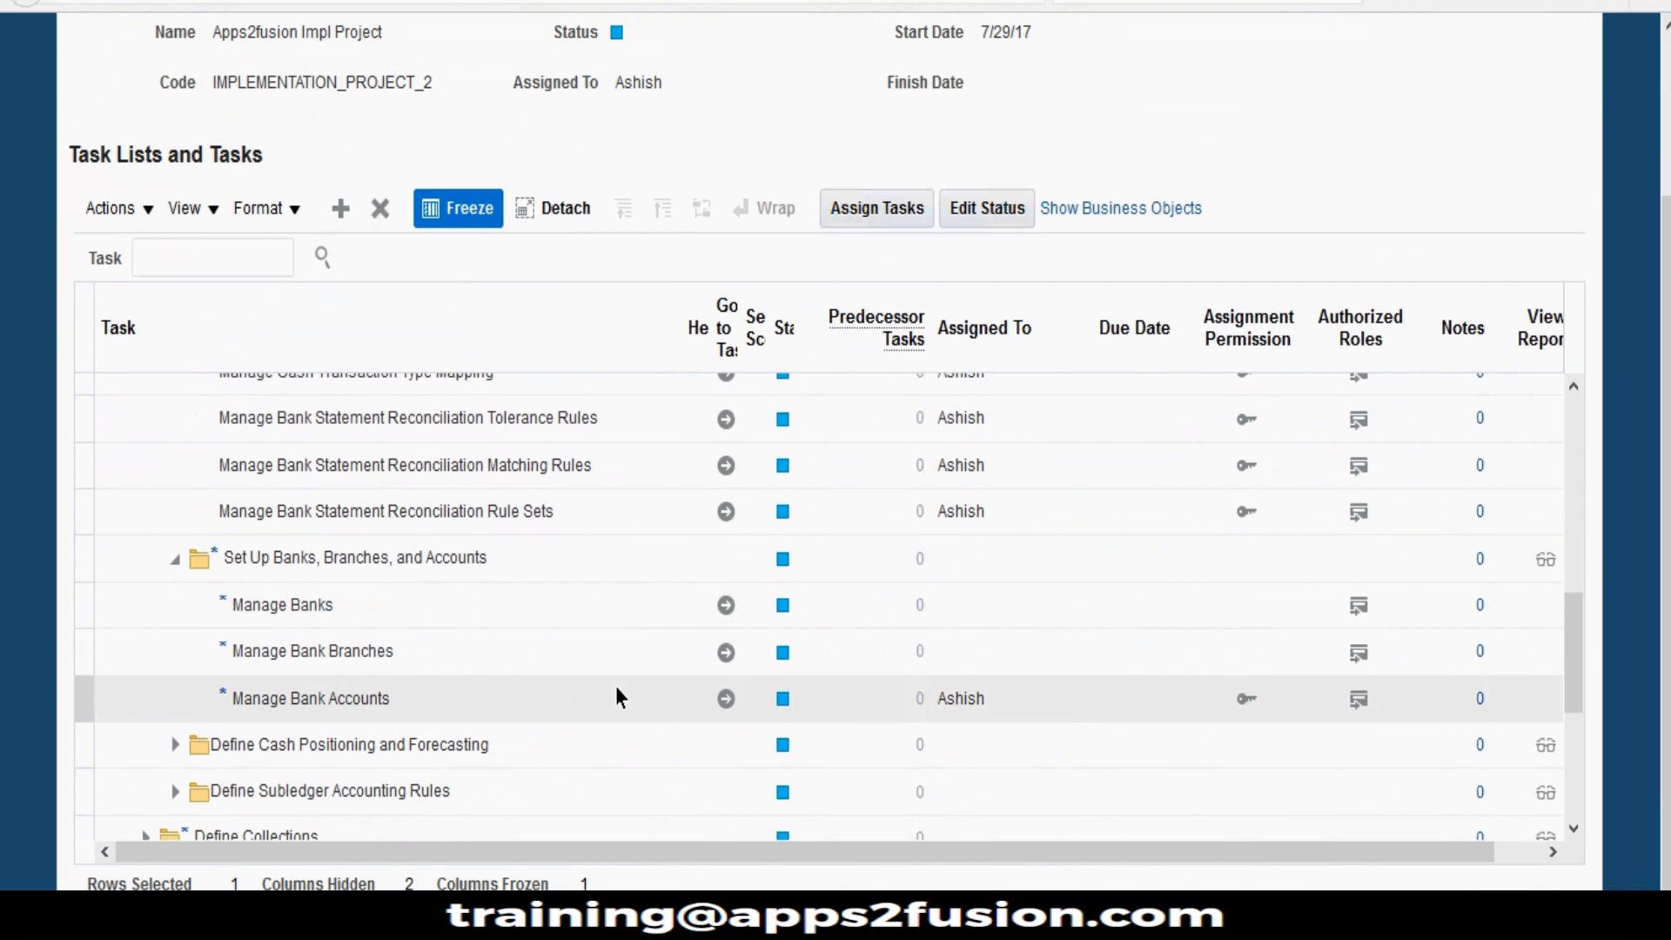
pyautogui.click(725, 698)
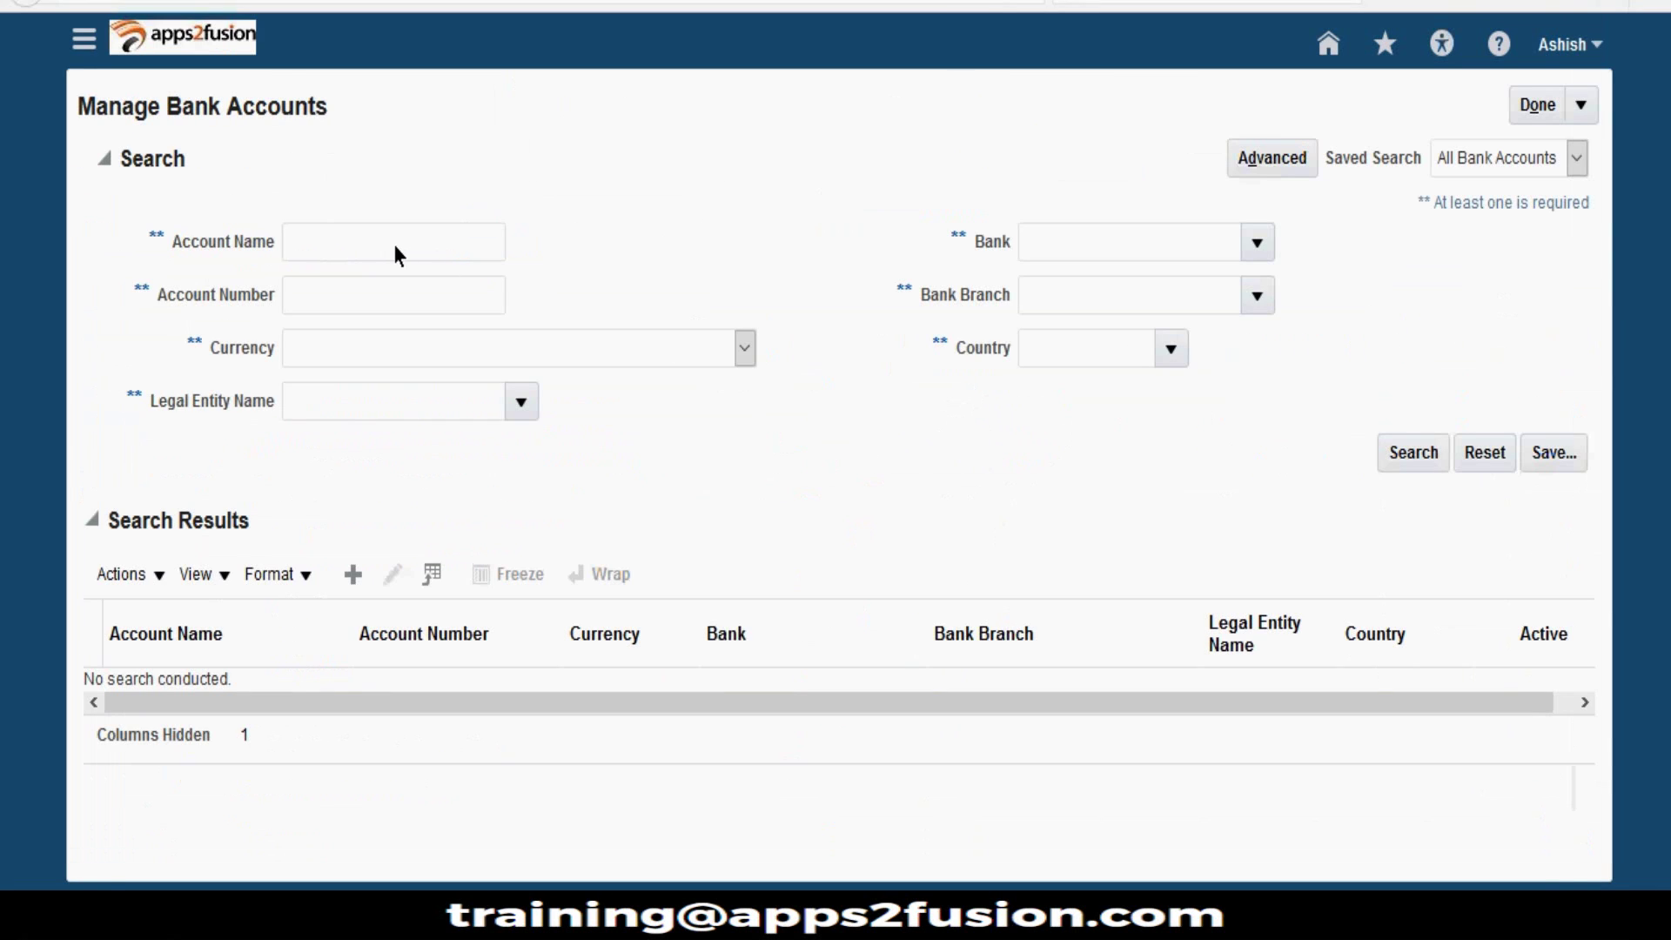
# Step: Search bank accounts for 'apps2', open Apps2fusion Account, and switch it to edit mode
pyautogui.click(400, 254)
pyautogui.write('apps2')
pyautogui.press('Return')
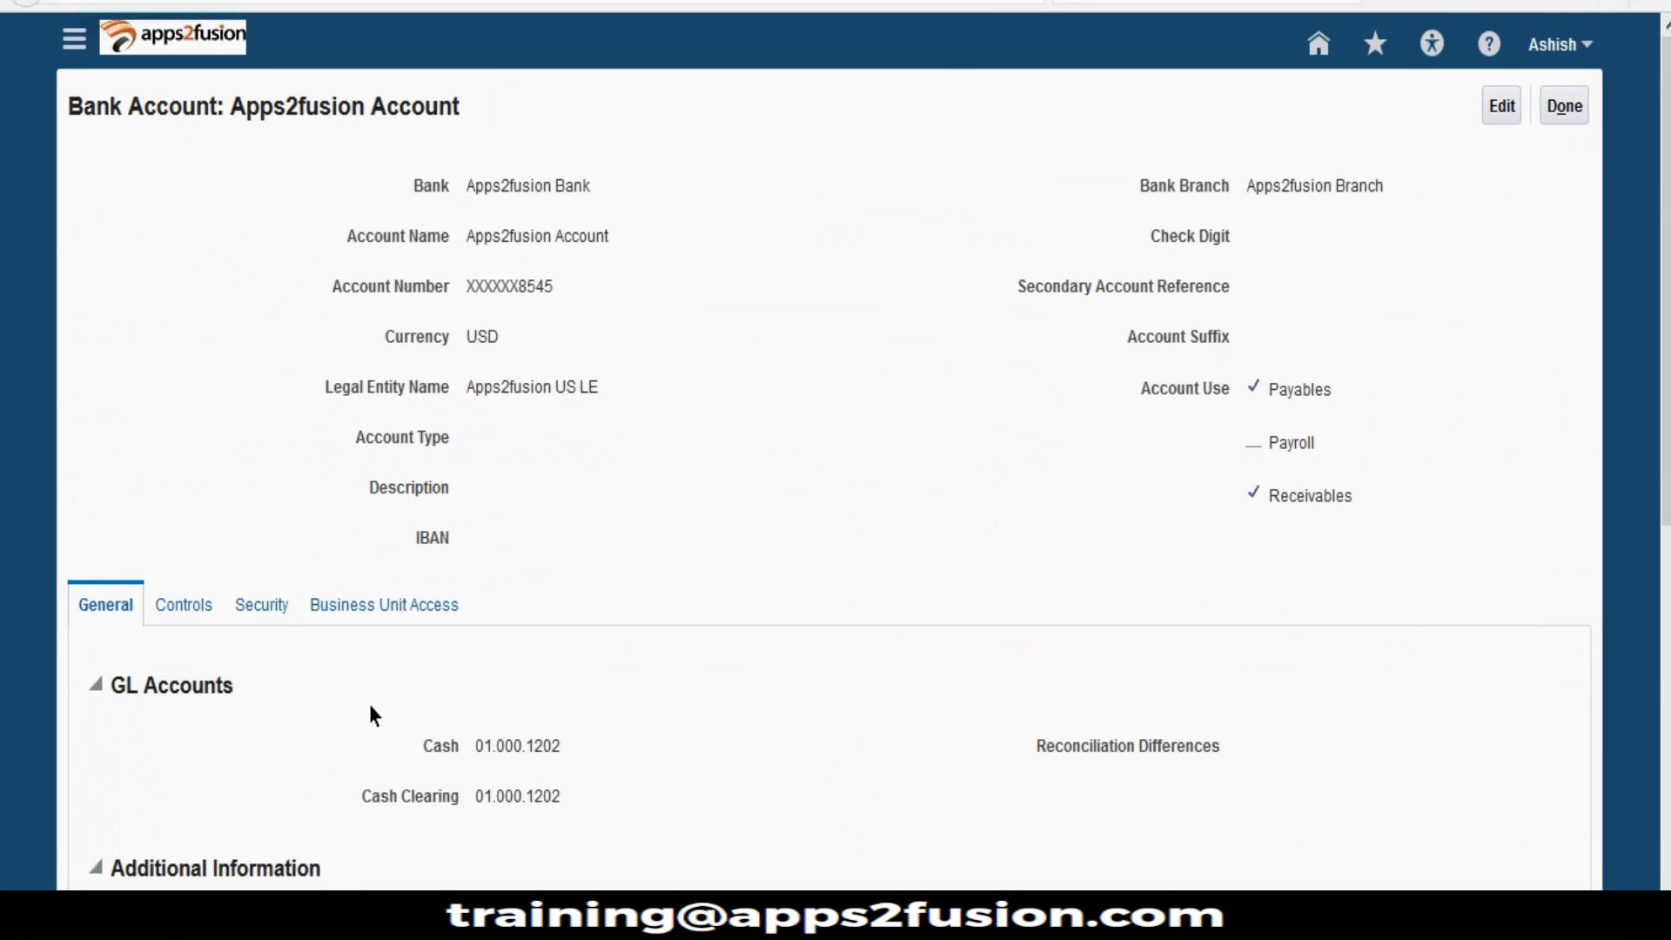
pyautogui.scroll(-10, 369, 703)
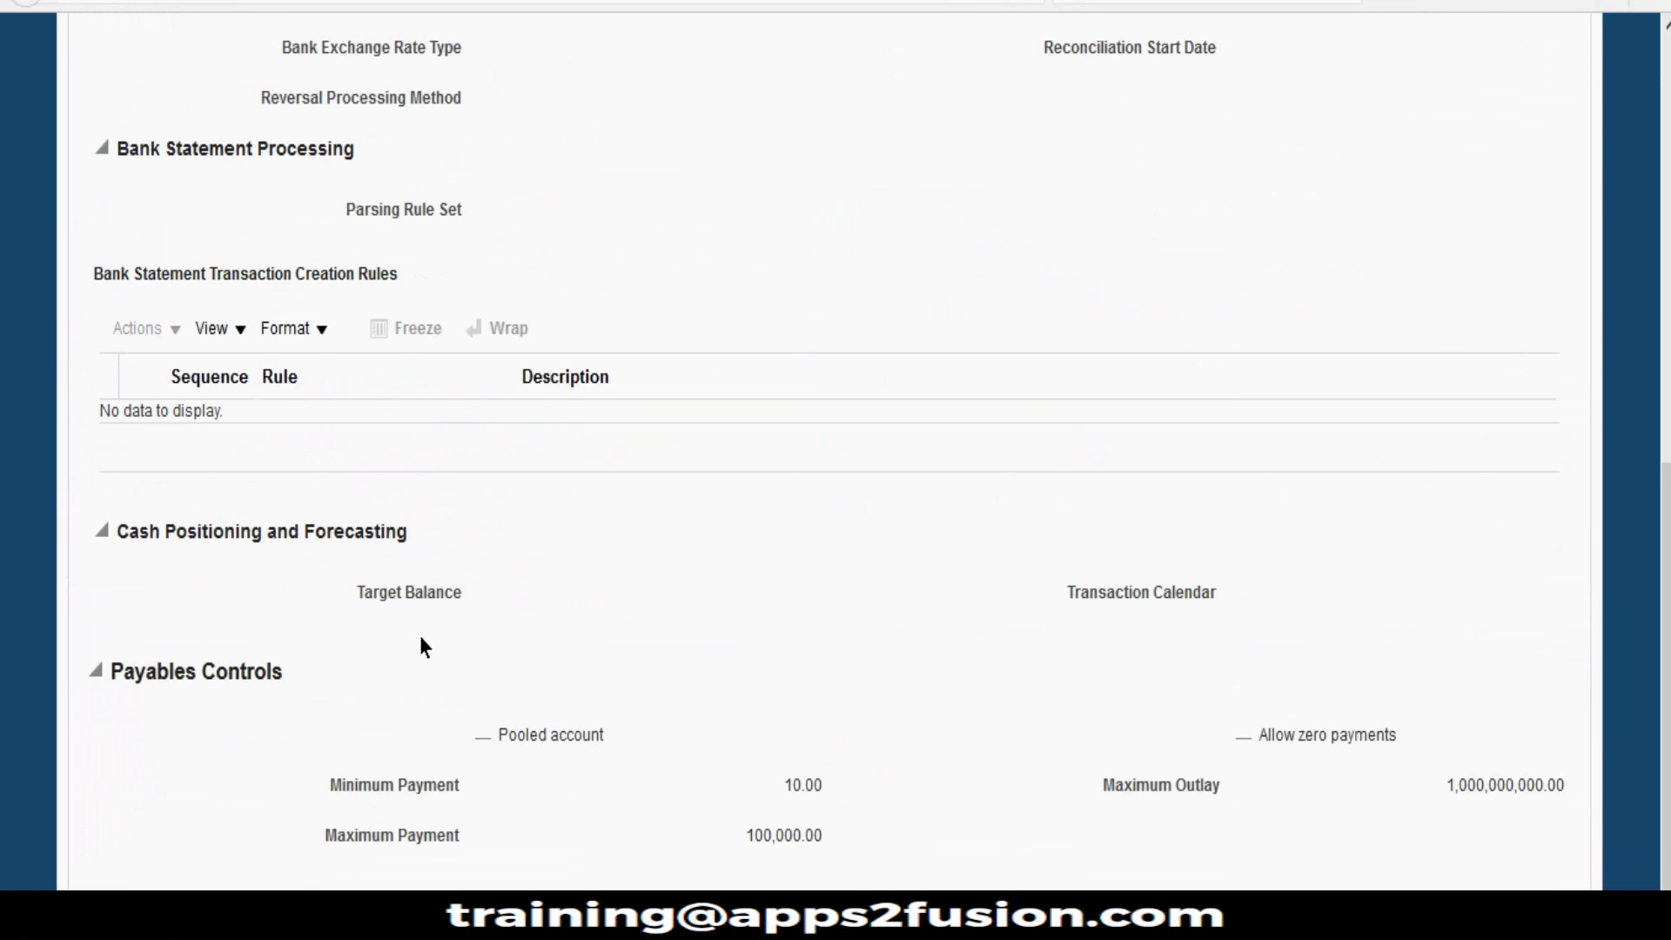
pyautogui.scroll(8, 419, 643)
pyautogui.scroll(-8, 418, 648)
pyautogui.scroll(10, 414, 651)
pyautogui.click(1501, 106)
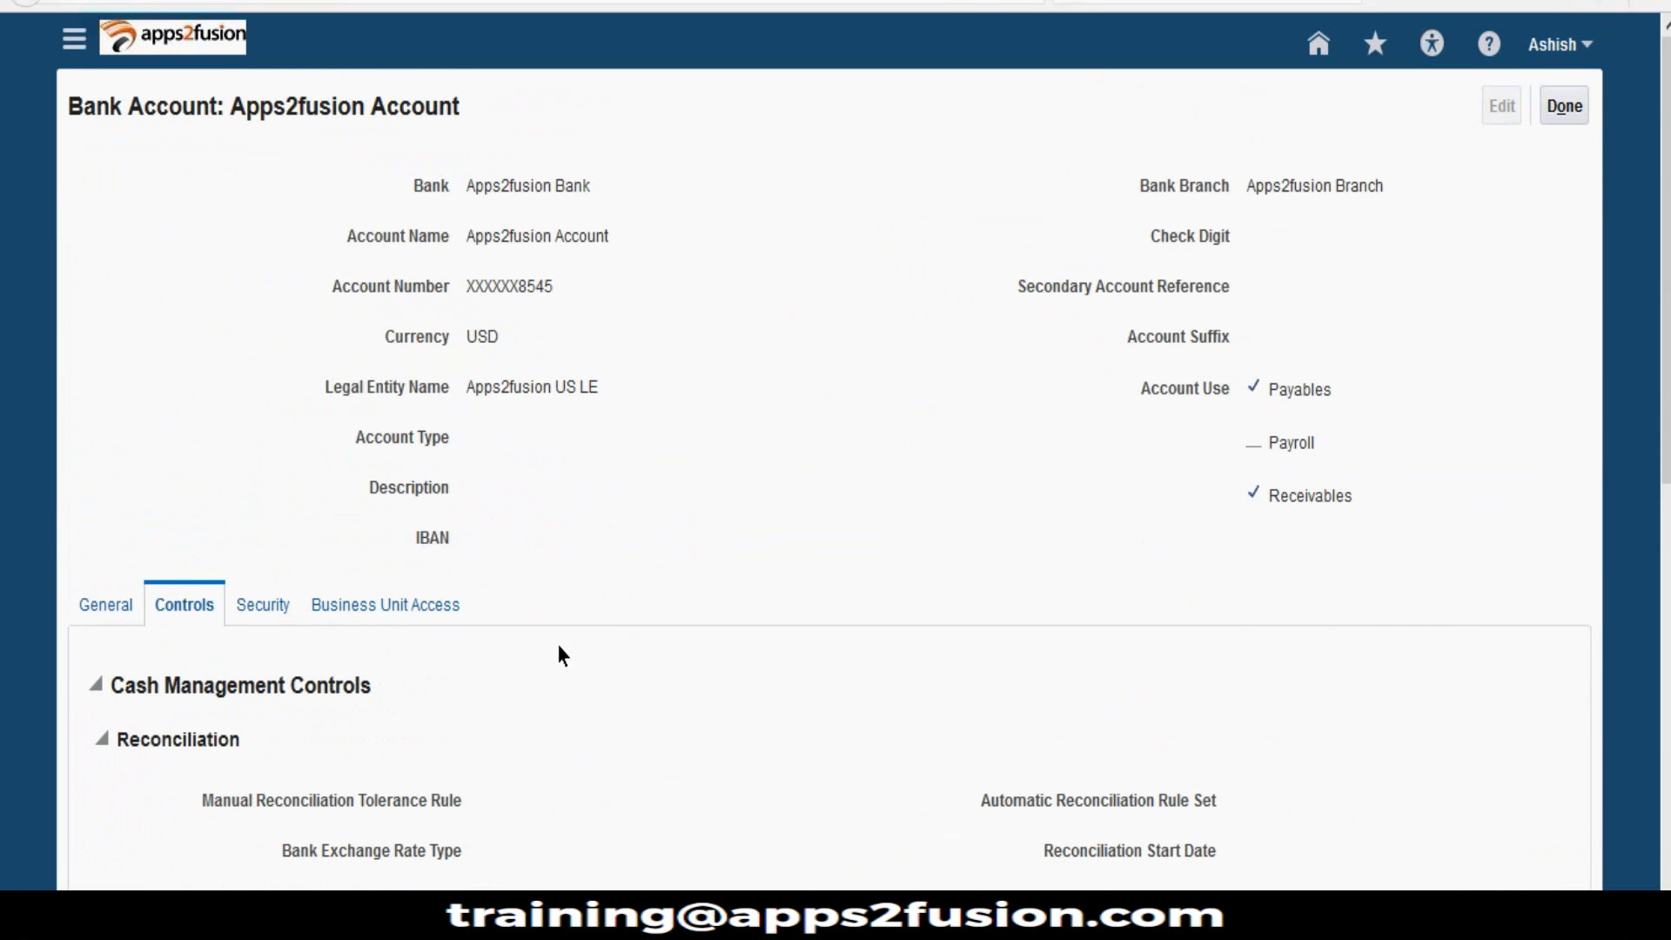
pyautogui.scroll(-3, 561, 655)
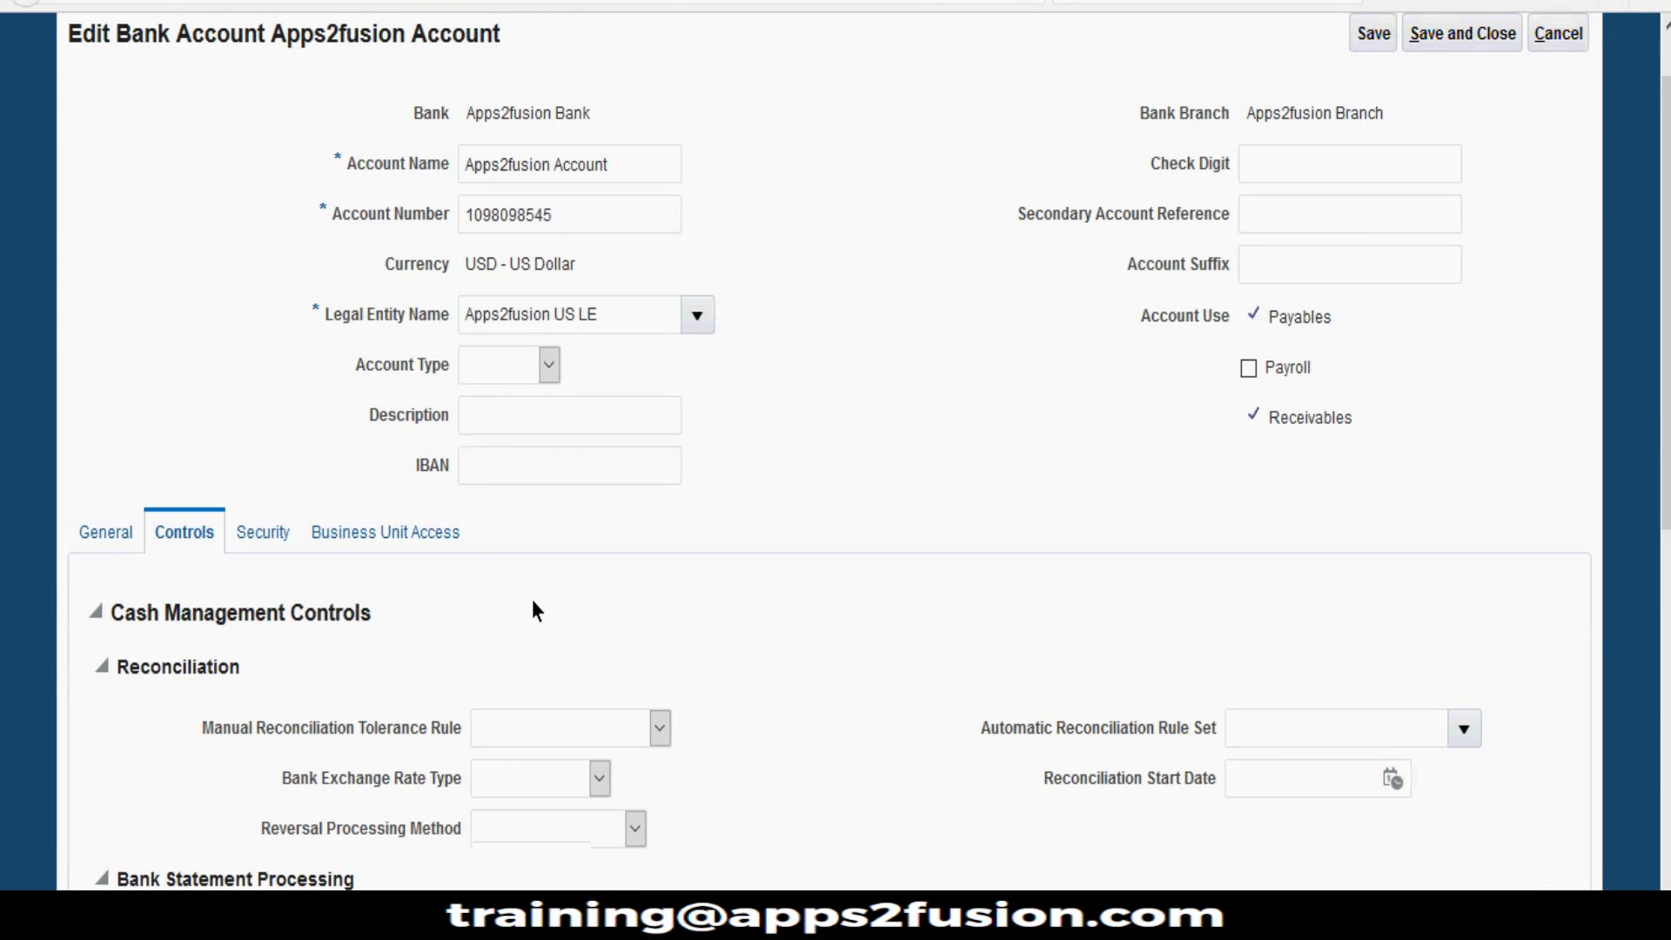
# Step: Choose GDS MFG Parse Rule Set from the Parsing Rule Set dropdown under Bank Statement Processing
pyautogui.scroll(-8, 533, 609)
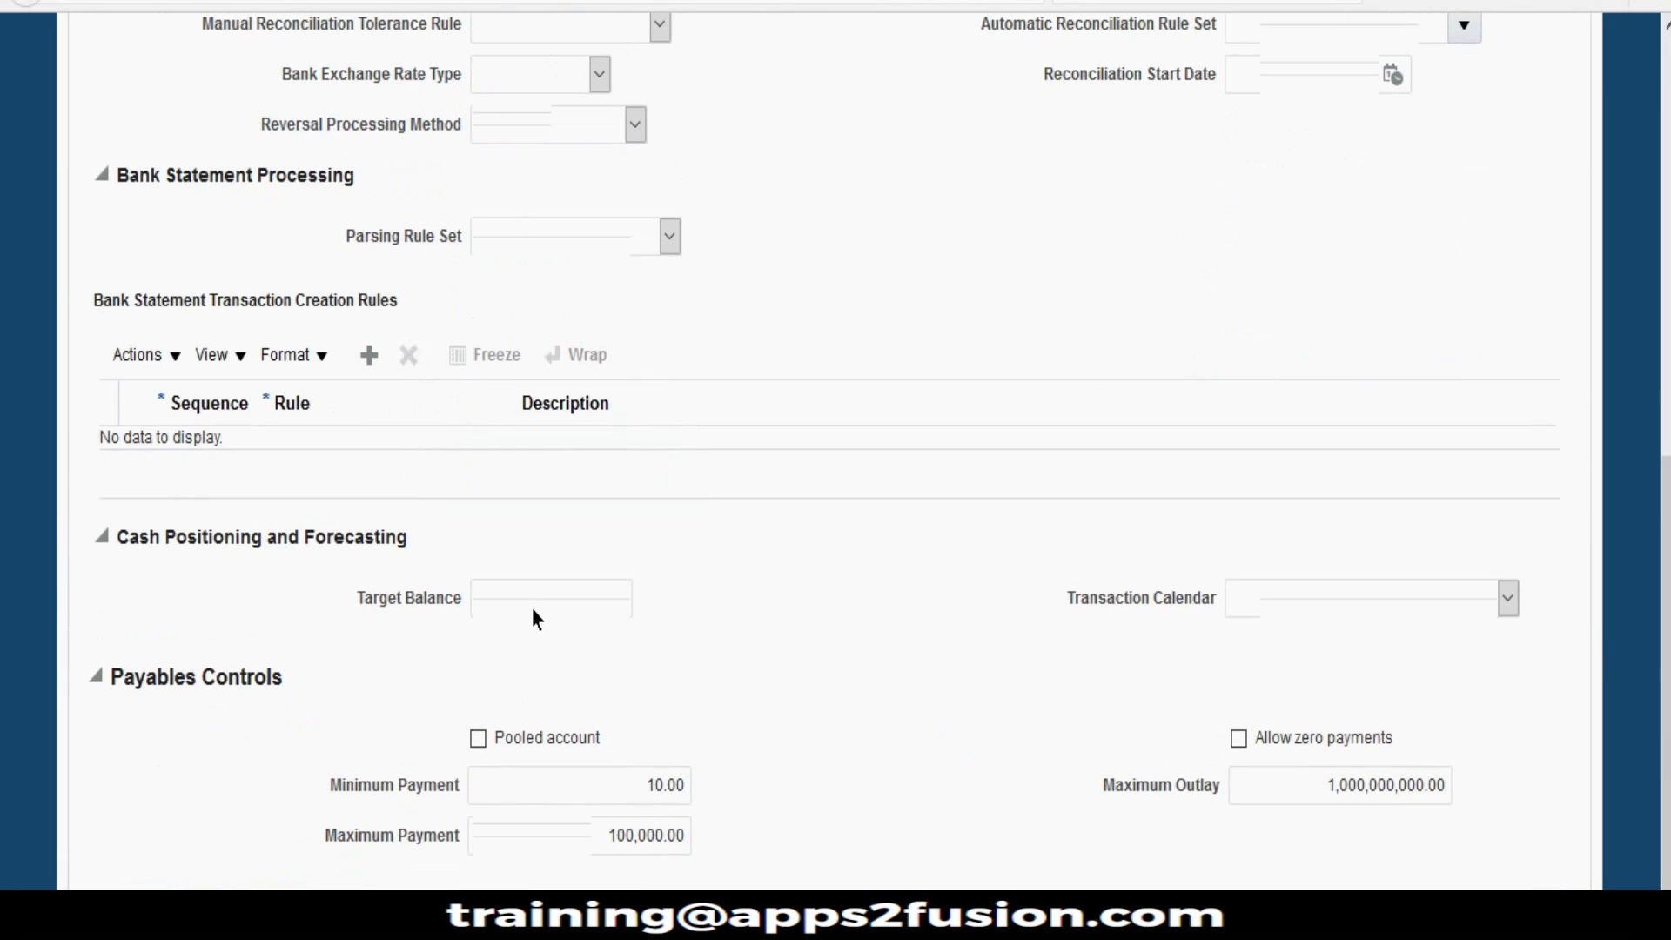
pyautogui.click(618, 252)
pyautogui.click(605, 284)
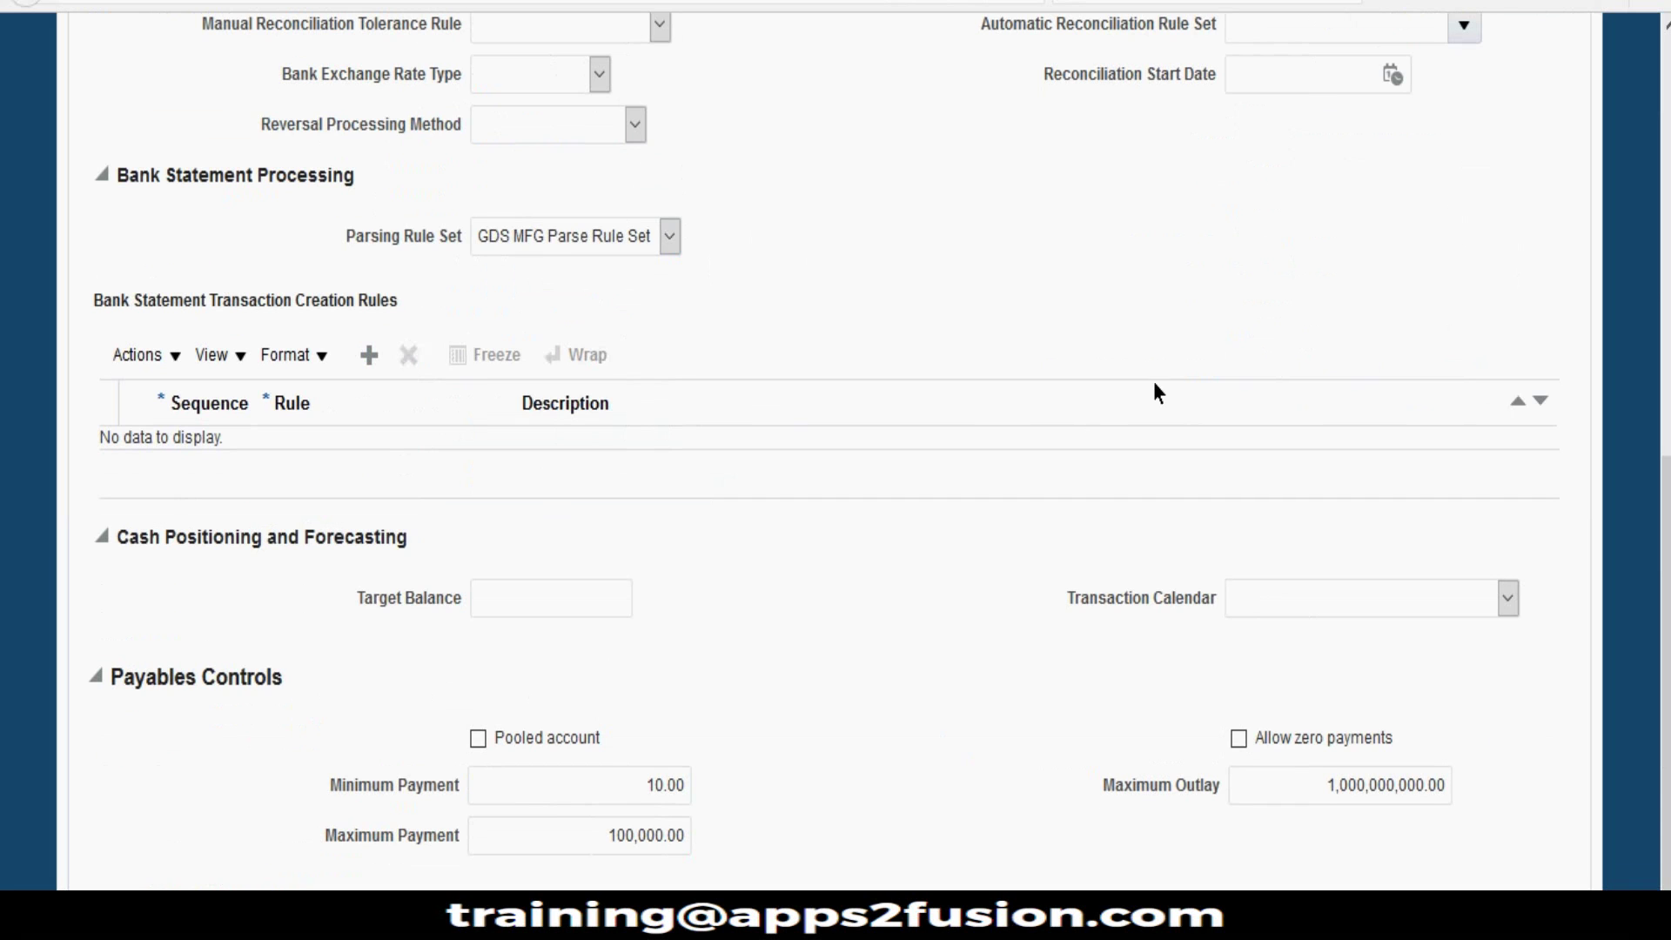
pyautogui.scroll(5, 696, 435)
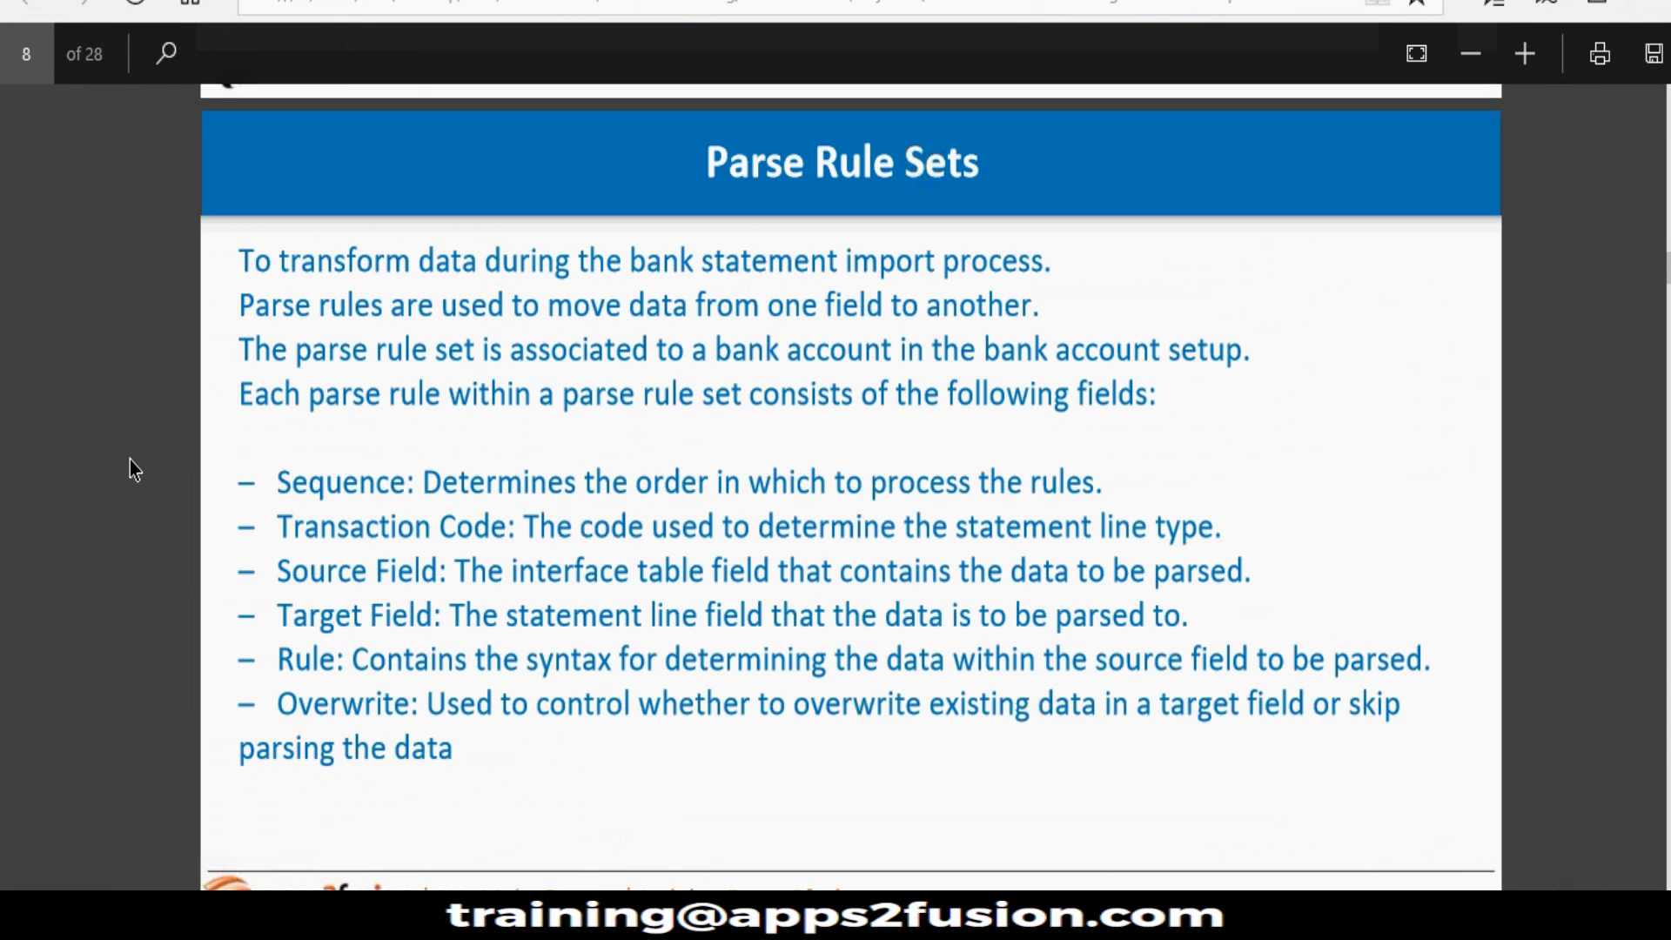
# Step: Scroll the PDF slides down to the page 9 'Tolerance Rules' slide
pyautogui.scroll(-2, 129, 461)
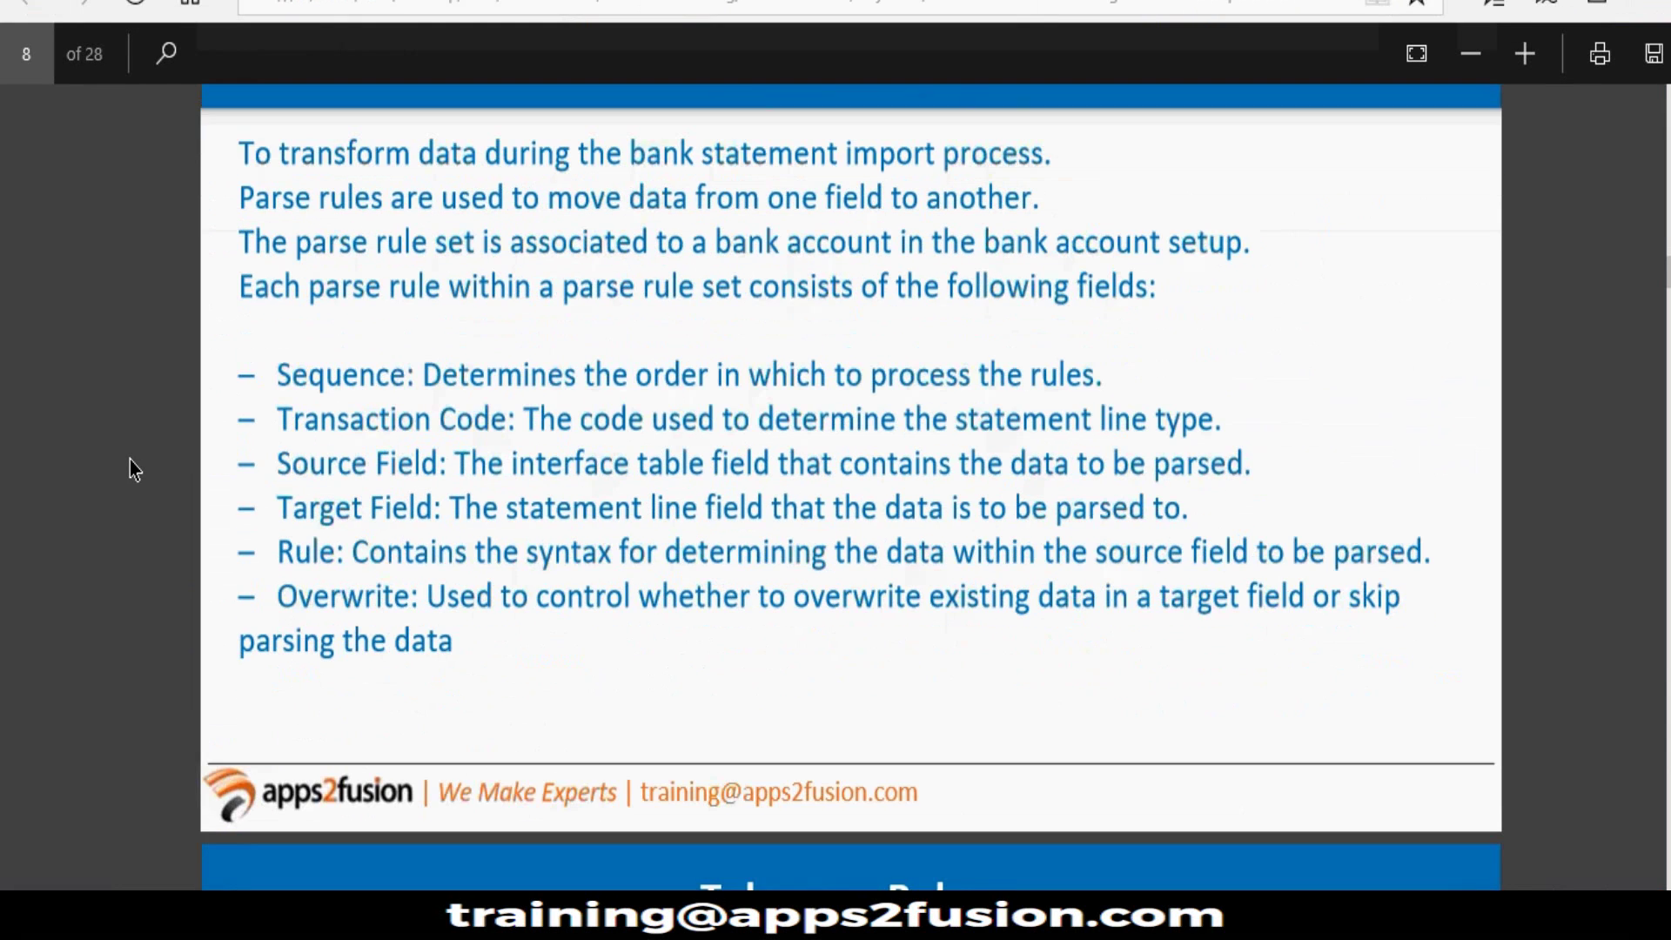
pyautogui.scroll(-3, 129, 461)
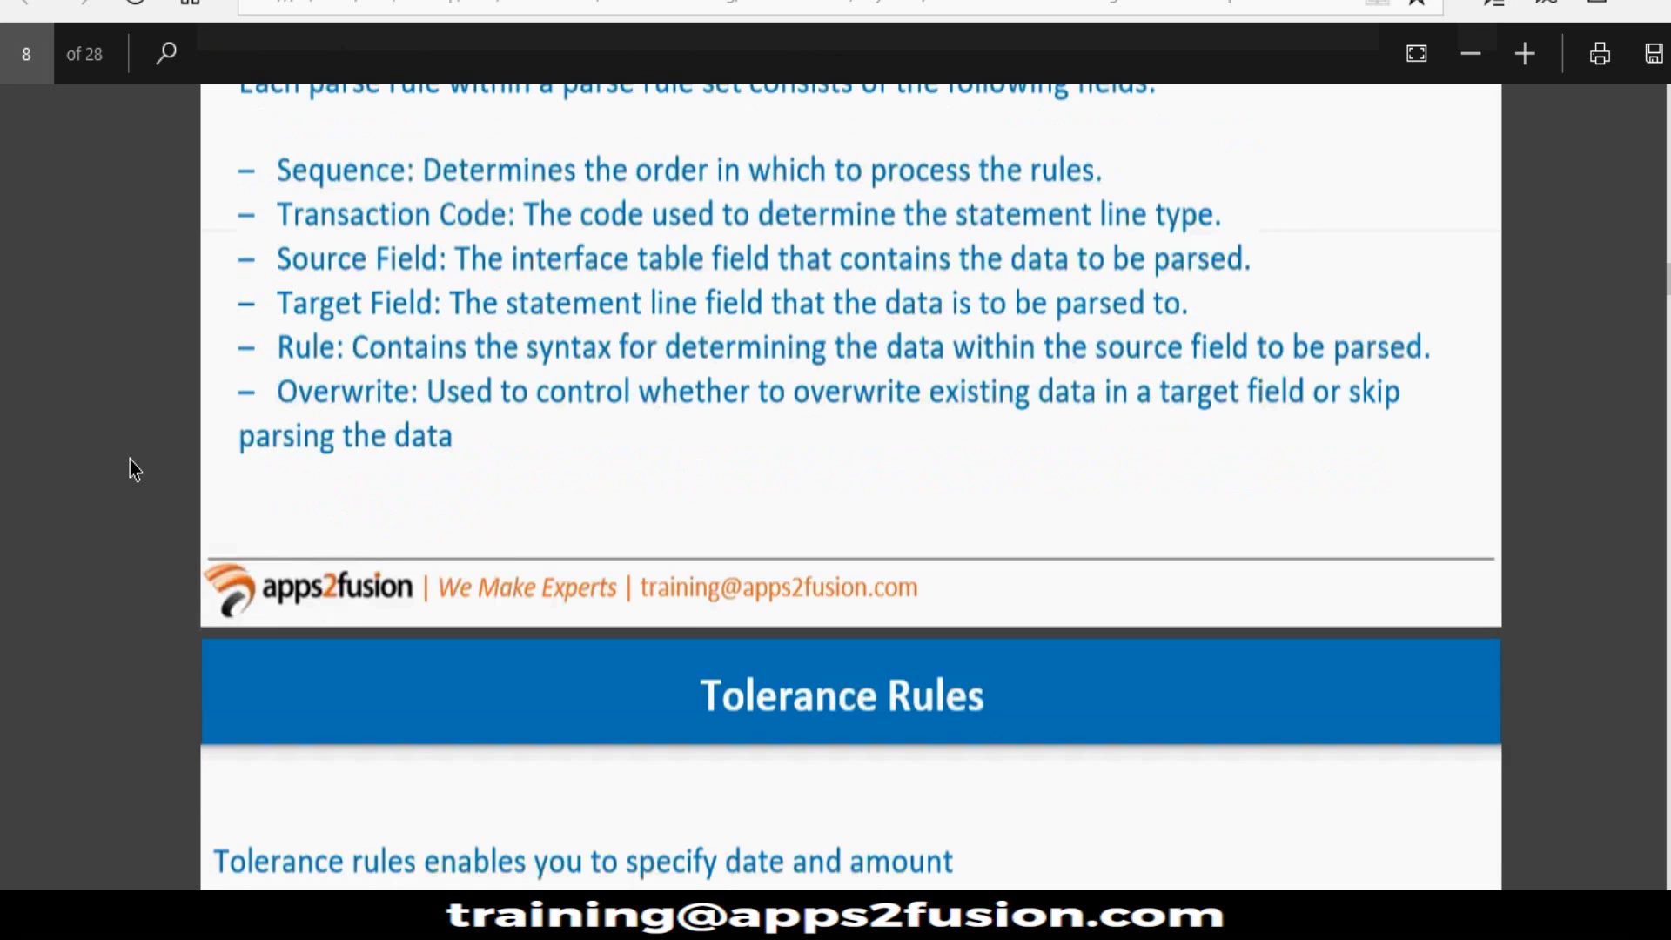
pyautogui.scroll(-3, 128, 461)
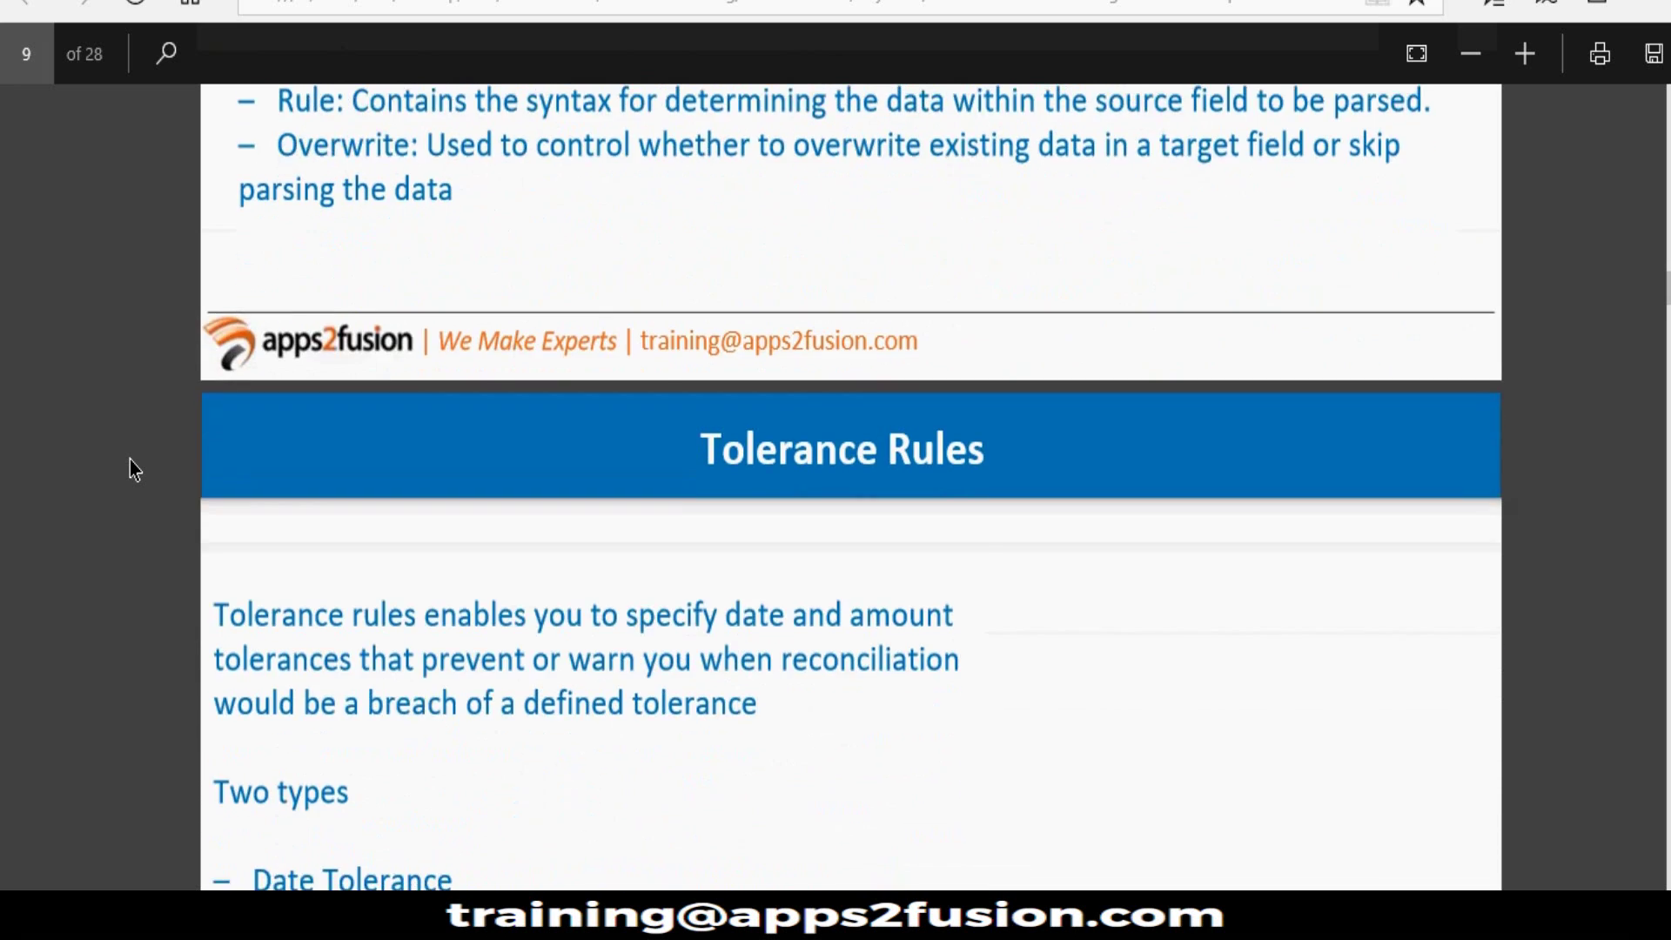
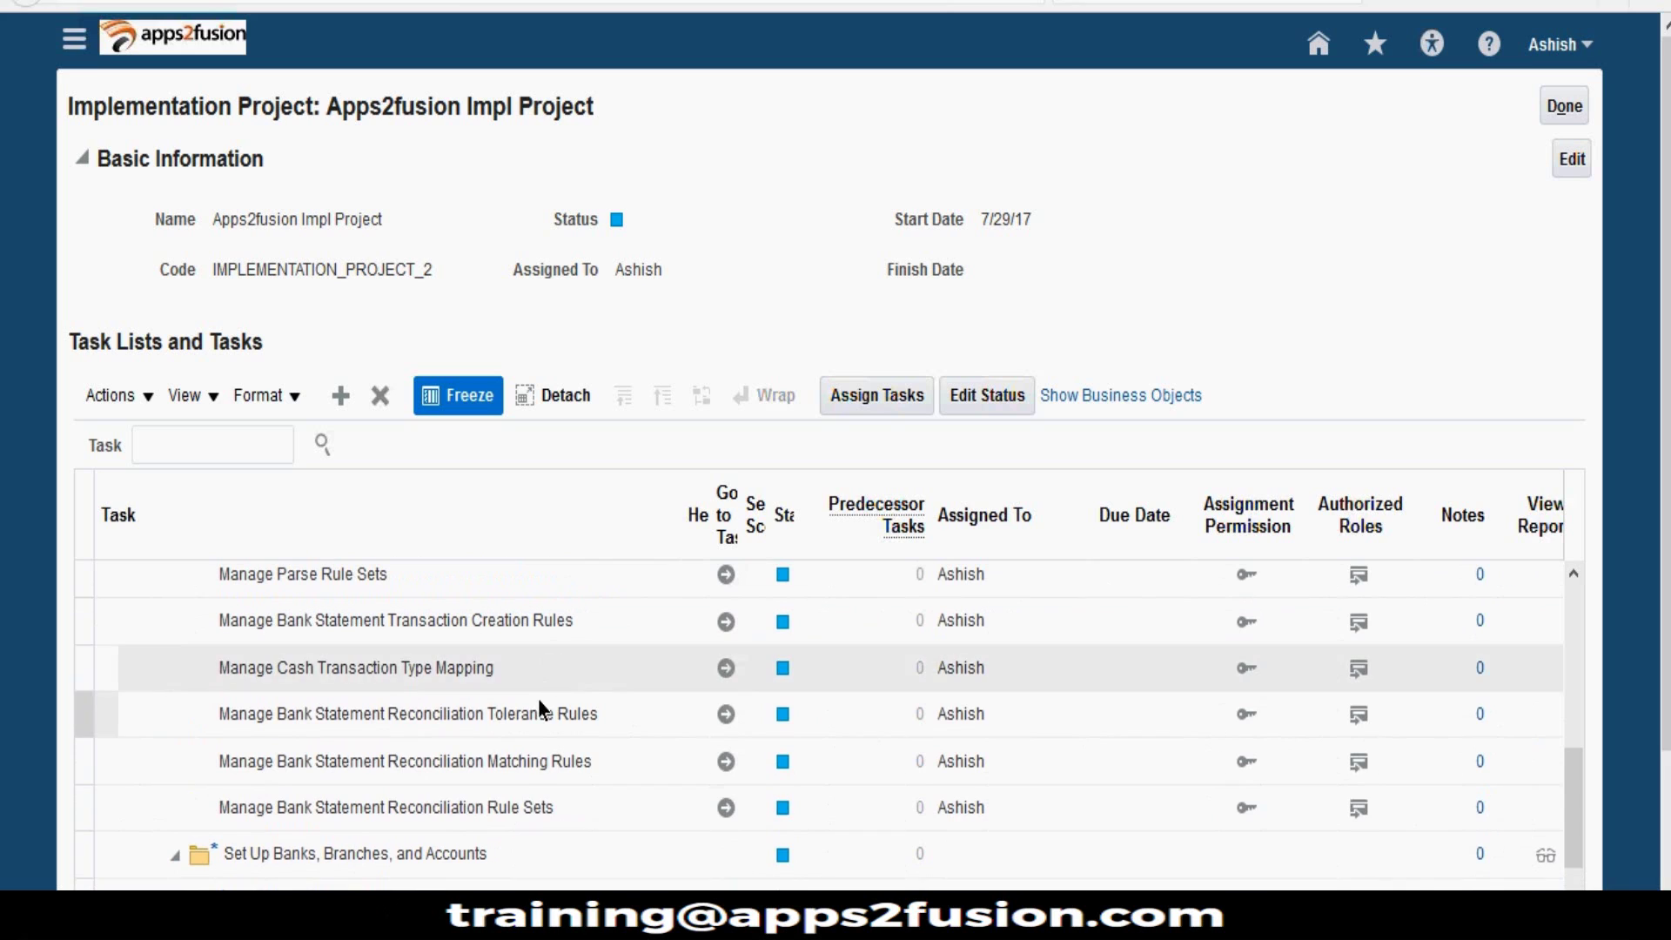
# Step: Open Manage Bank Statement Reconciliation Tolerance Rules and start a new rule from its three-rule list
pyautogui.click(534, 707)
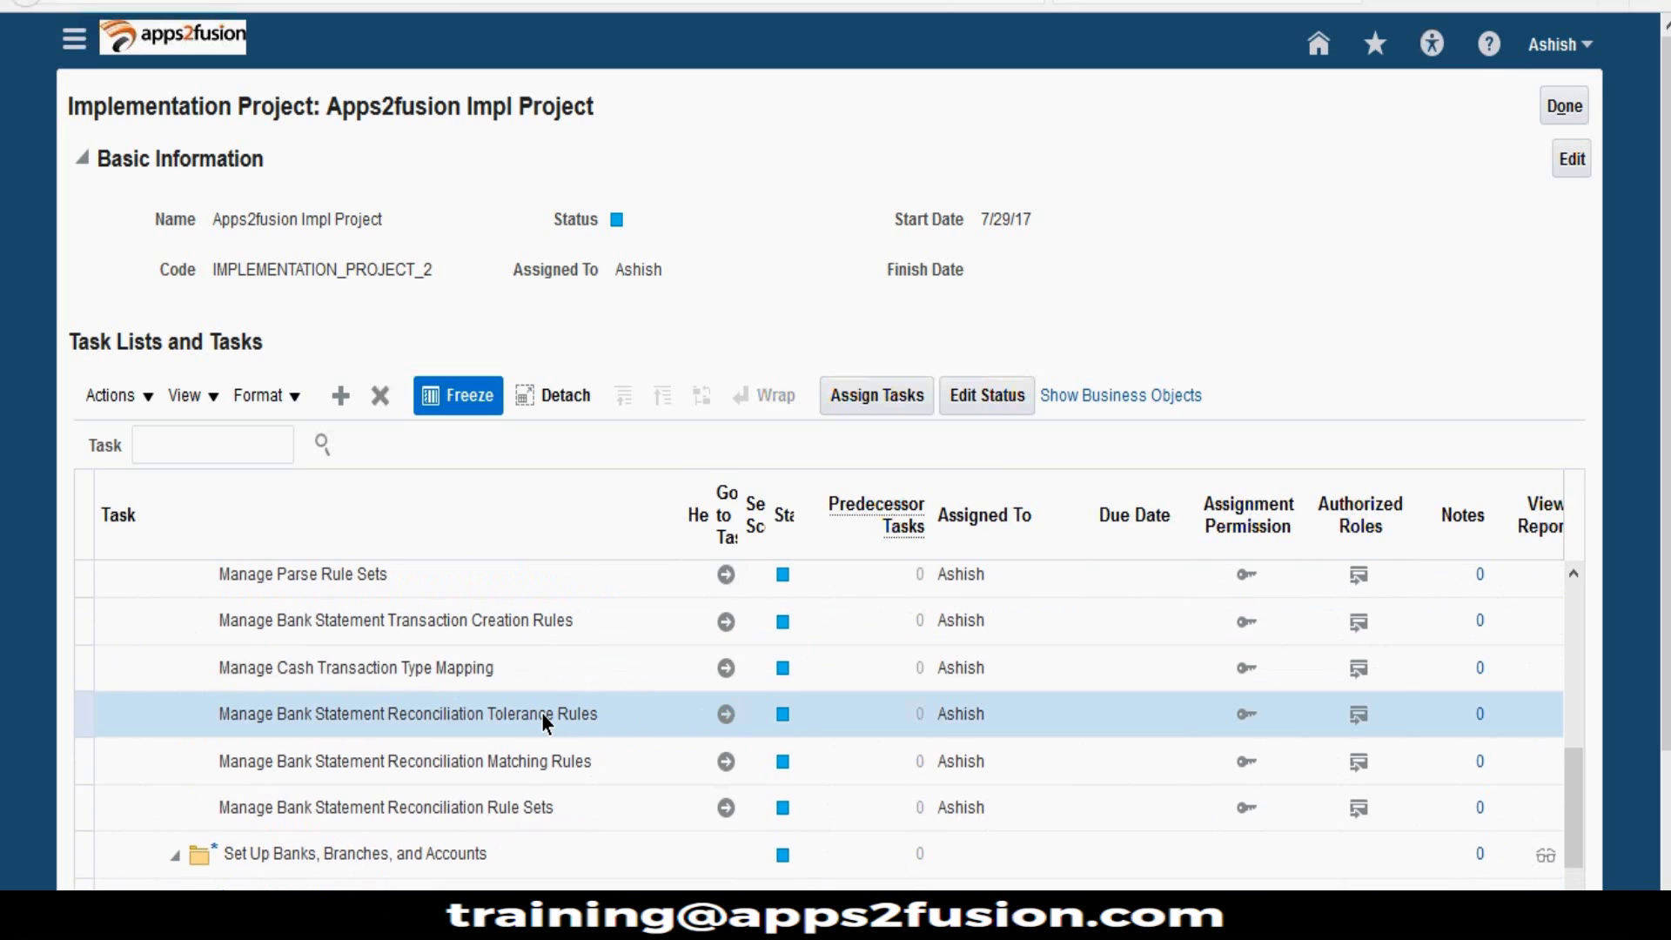
pyautogui.click(541, 712)
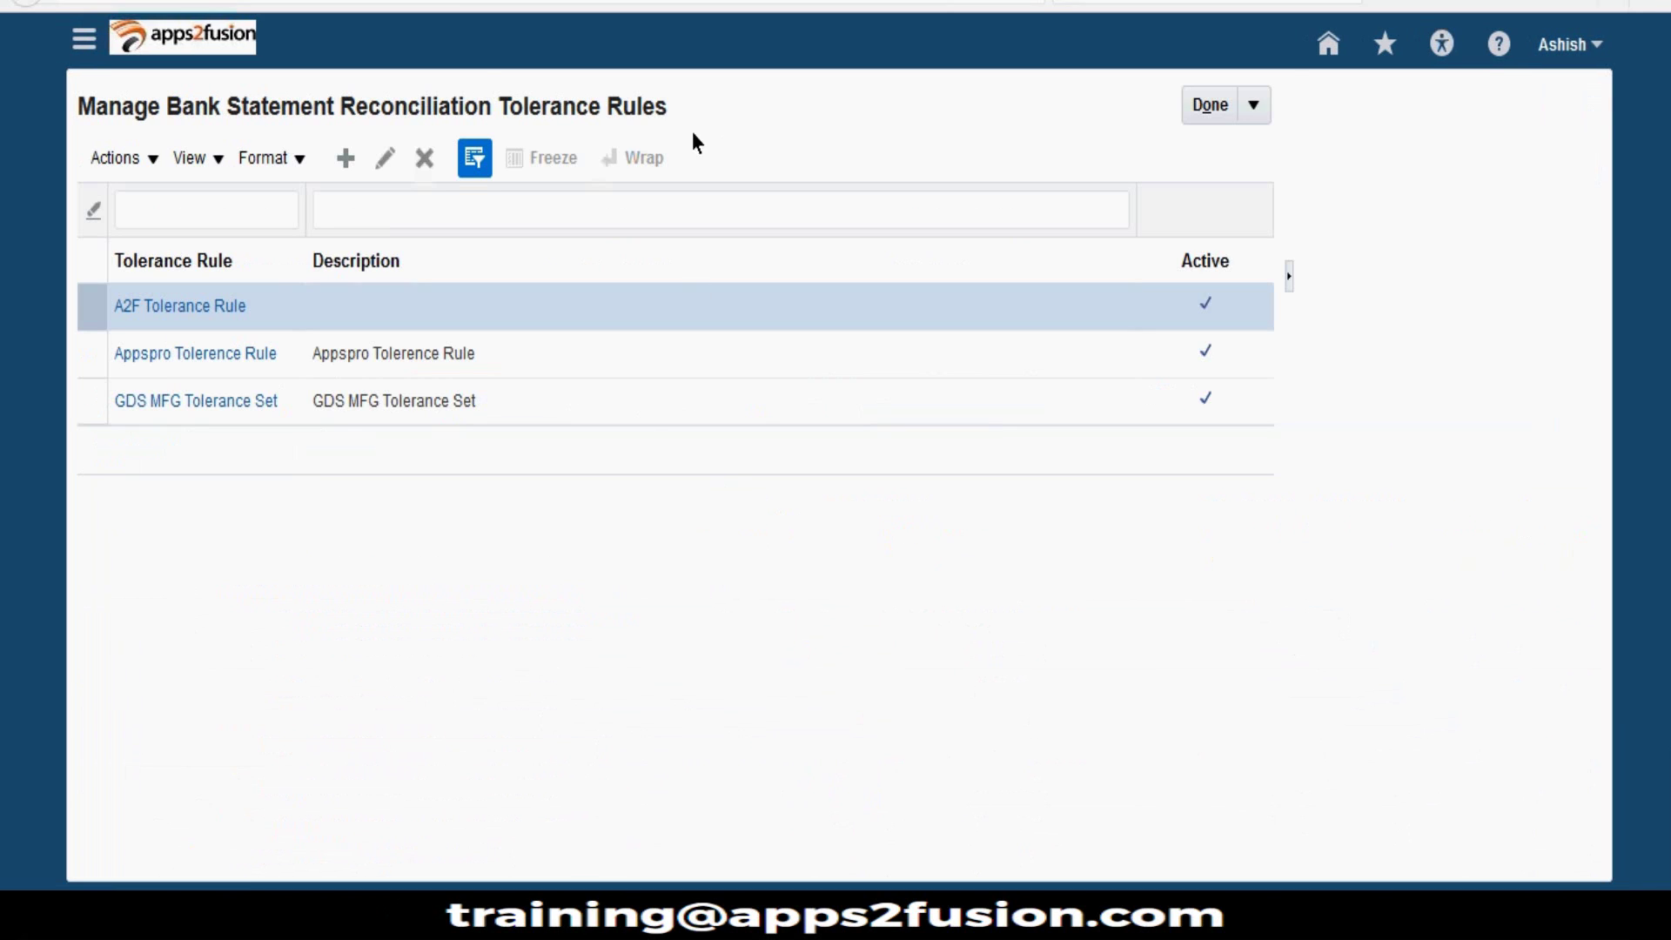
pyautogui.click(345, 158)
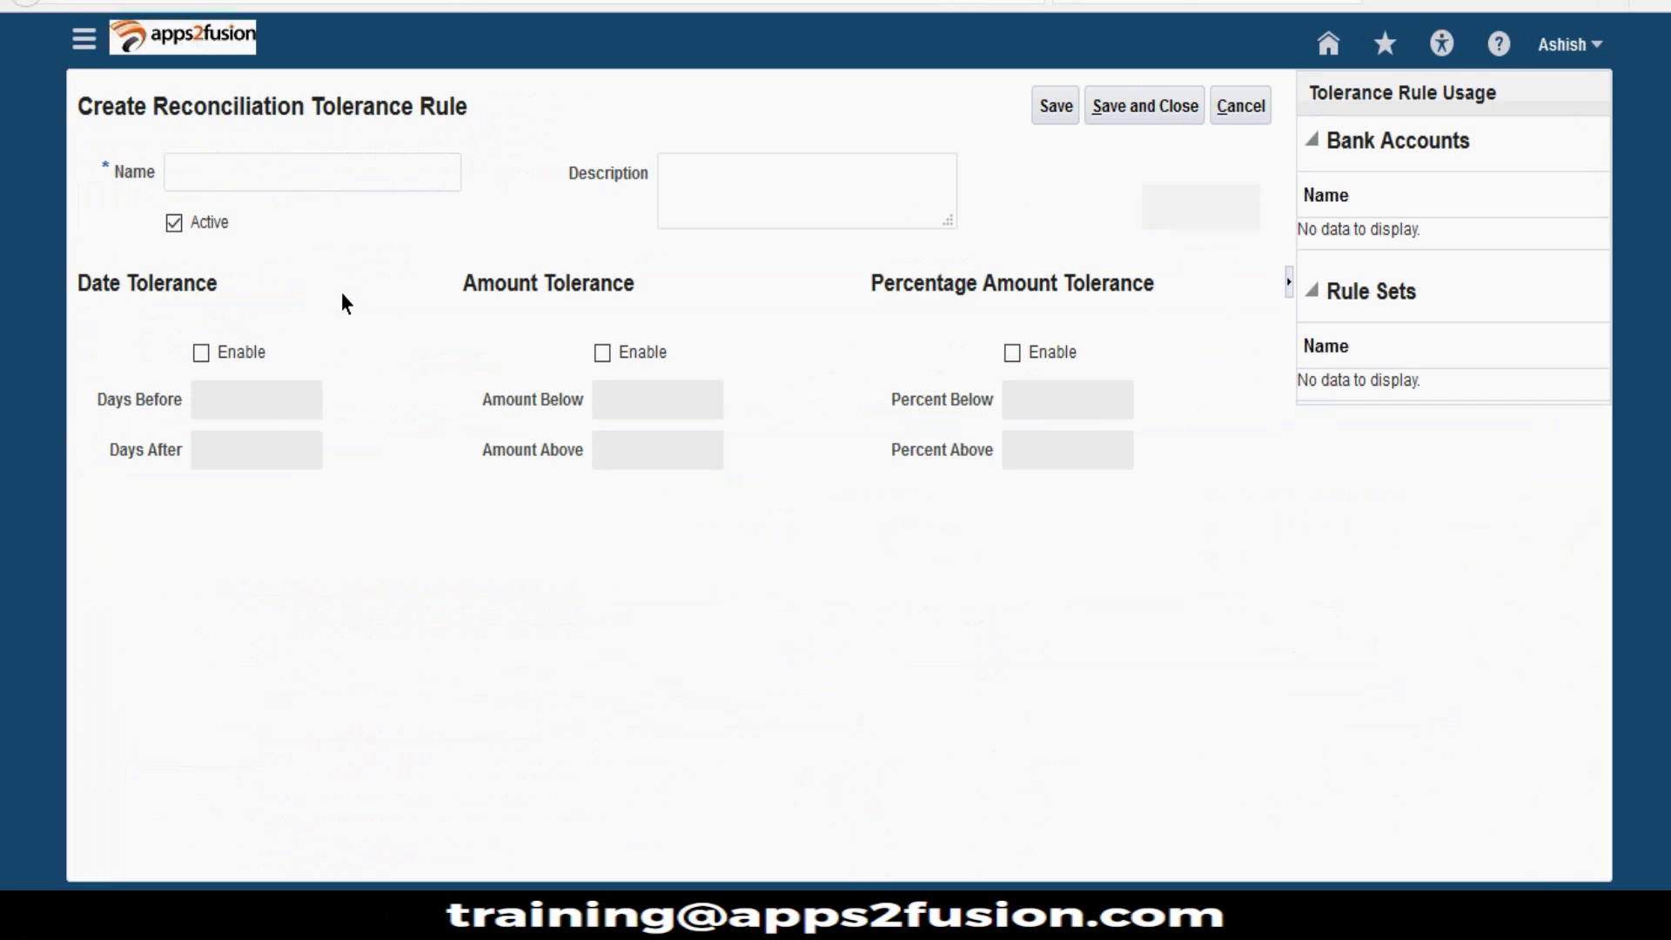
# Step: Name the rule 'Apps2fusion Tole Rule' and use the same text as its description
pyautogui.click(215, 177)
pyautogui.write('Apps')
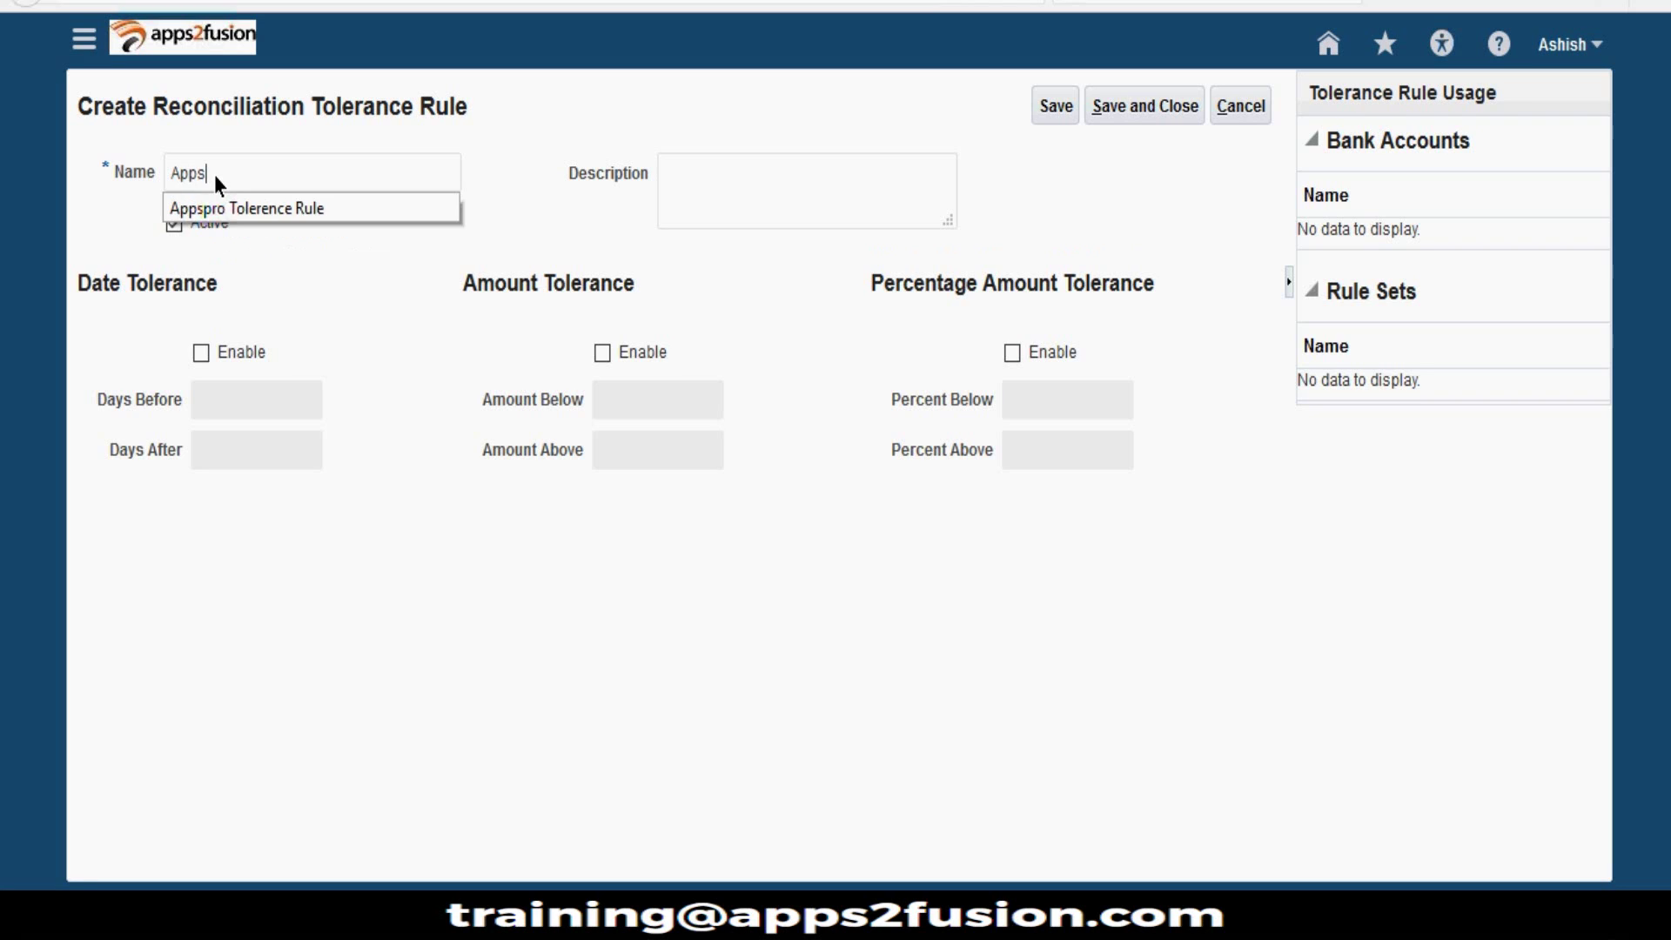
pyautogui.write('2fusion To')
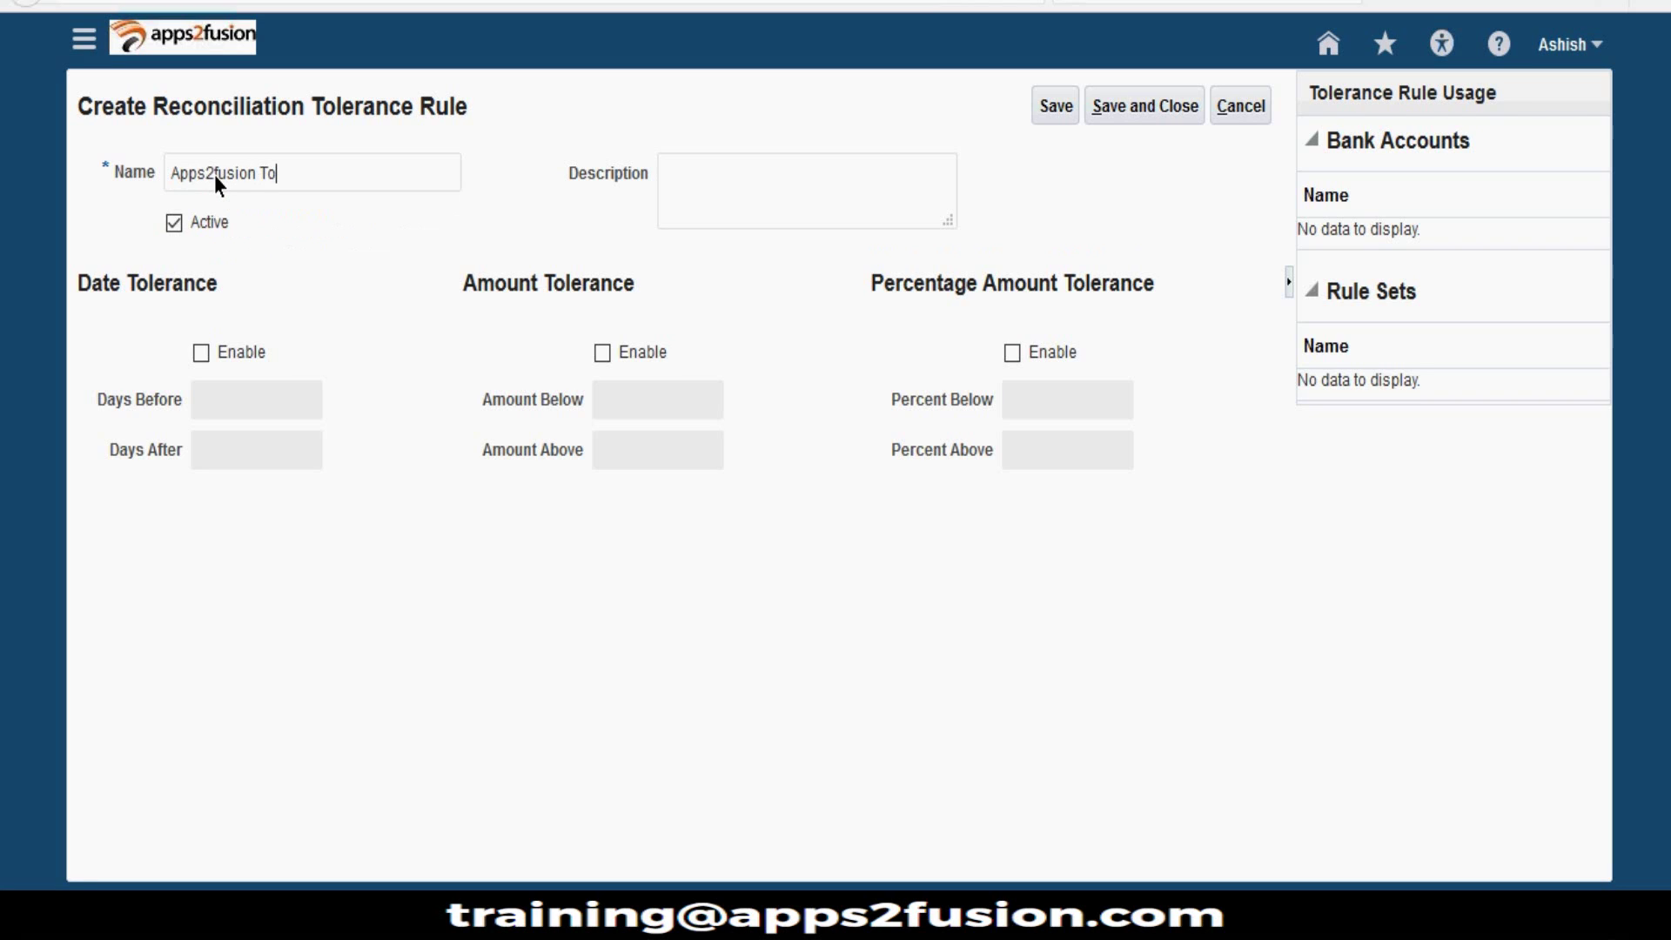
pyautogui.write('le Rule')
pyautogui.hotkey('ctrl', 'a')
pyautogui.hotkey('ctrl', 'c')
pyautogui.click(809, 178)
pyautogui.hotkey('ctrl', 'v')
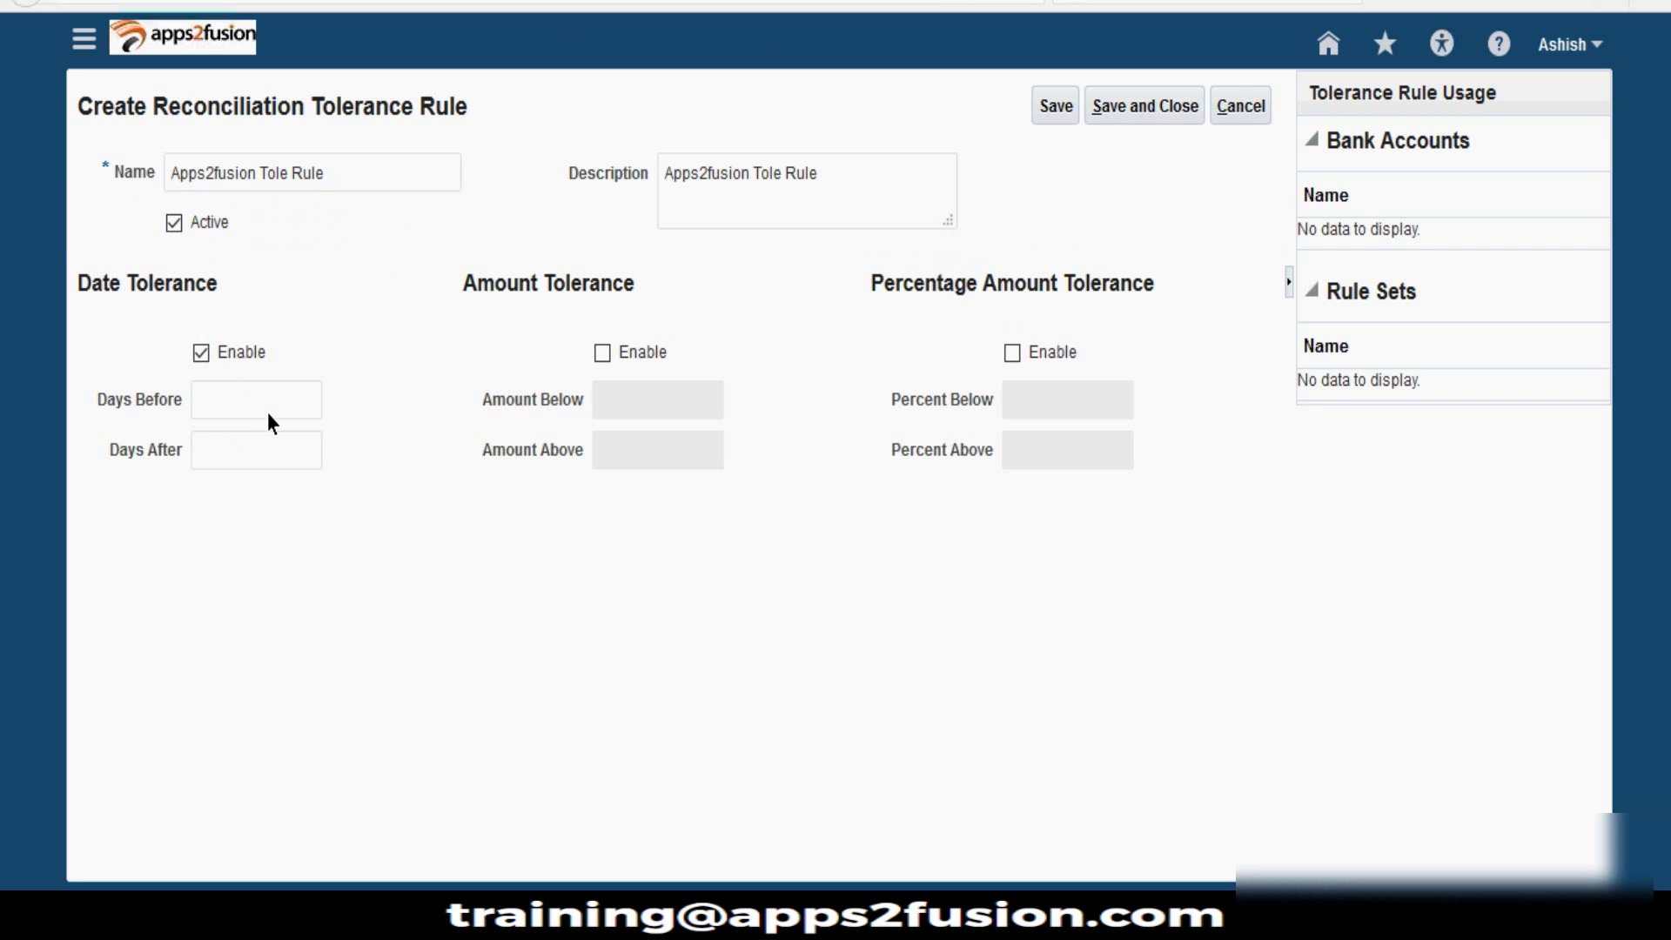
# Step: Enable date tolerance with 100 days before
pyautogui.write('100')
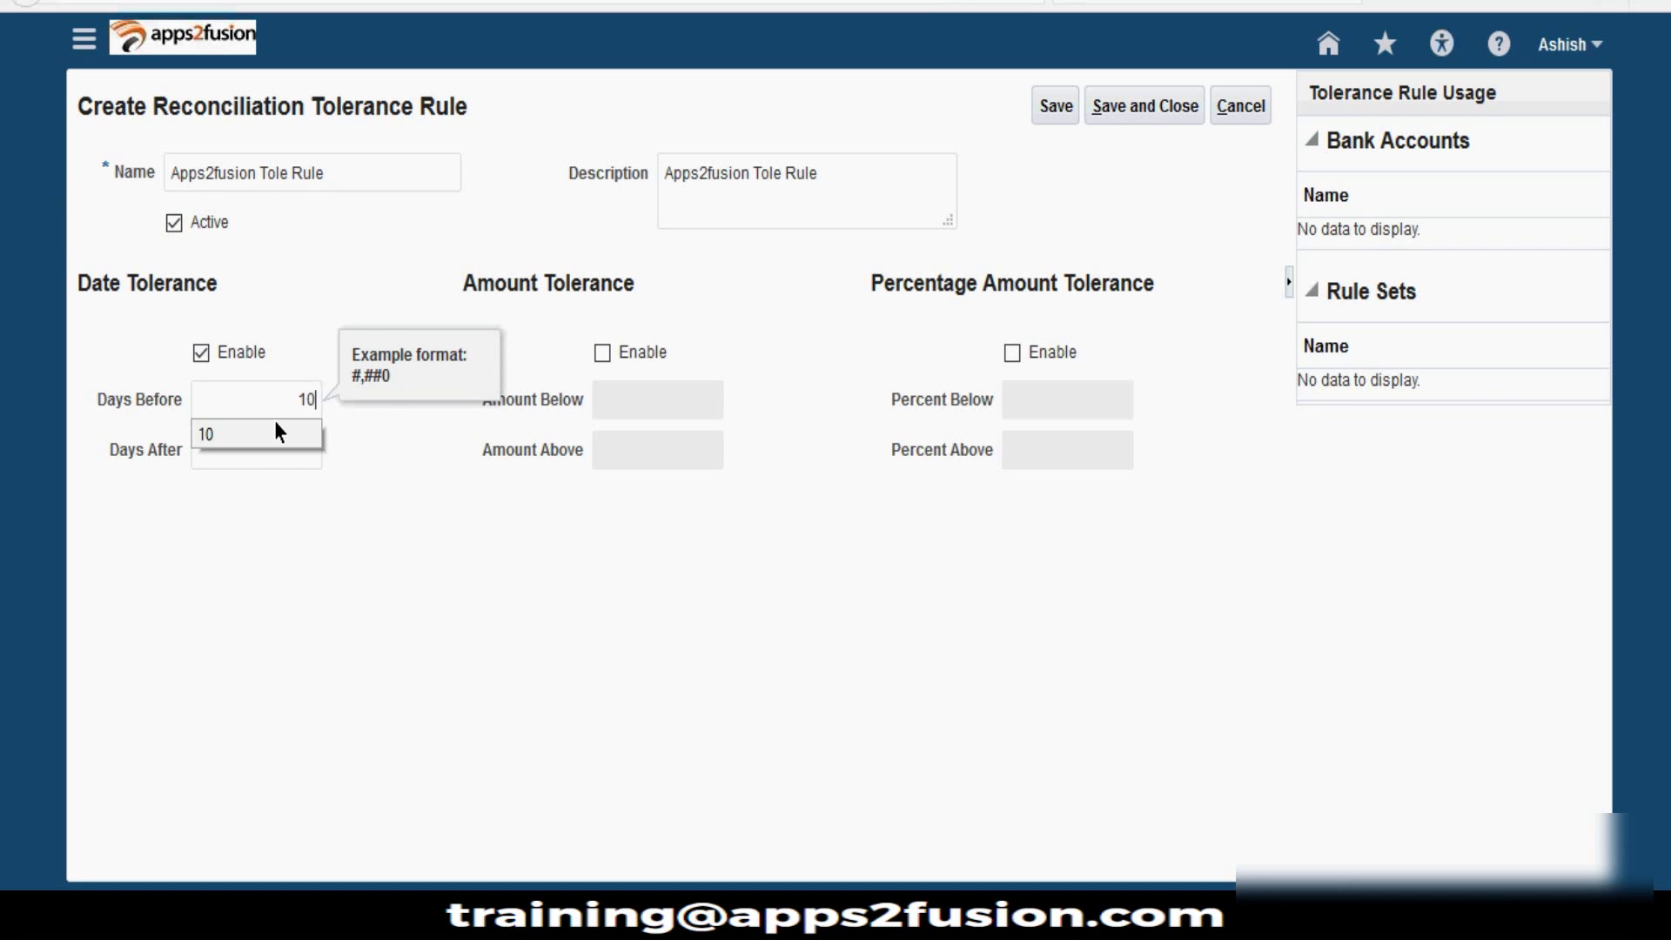
pyautogui.click(286, 453)
pyautogui.doubleClick(252, 406)
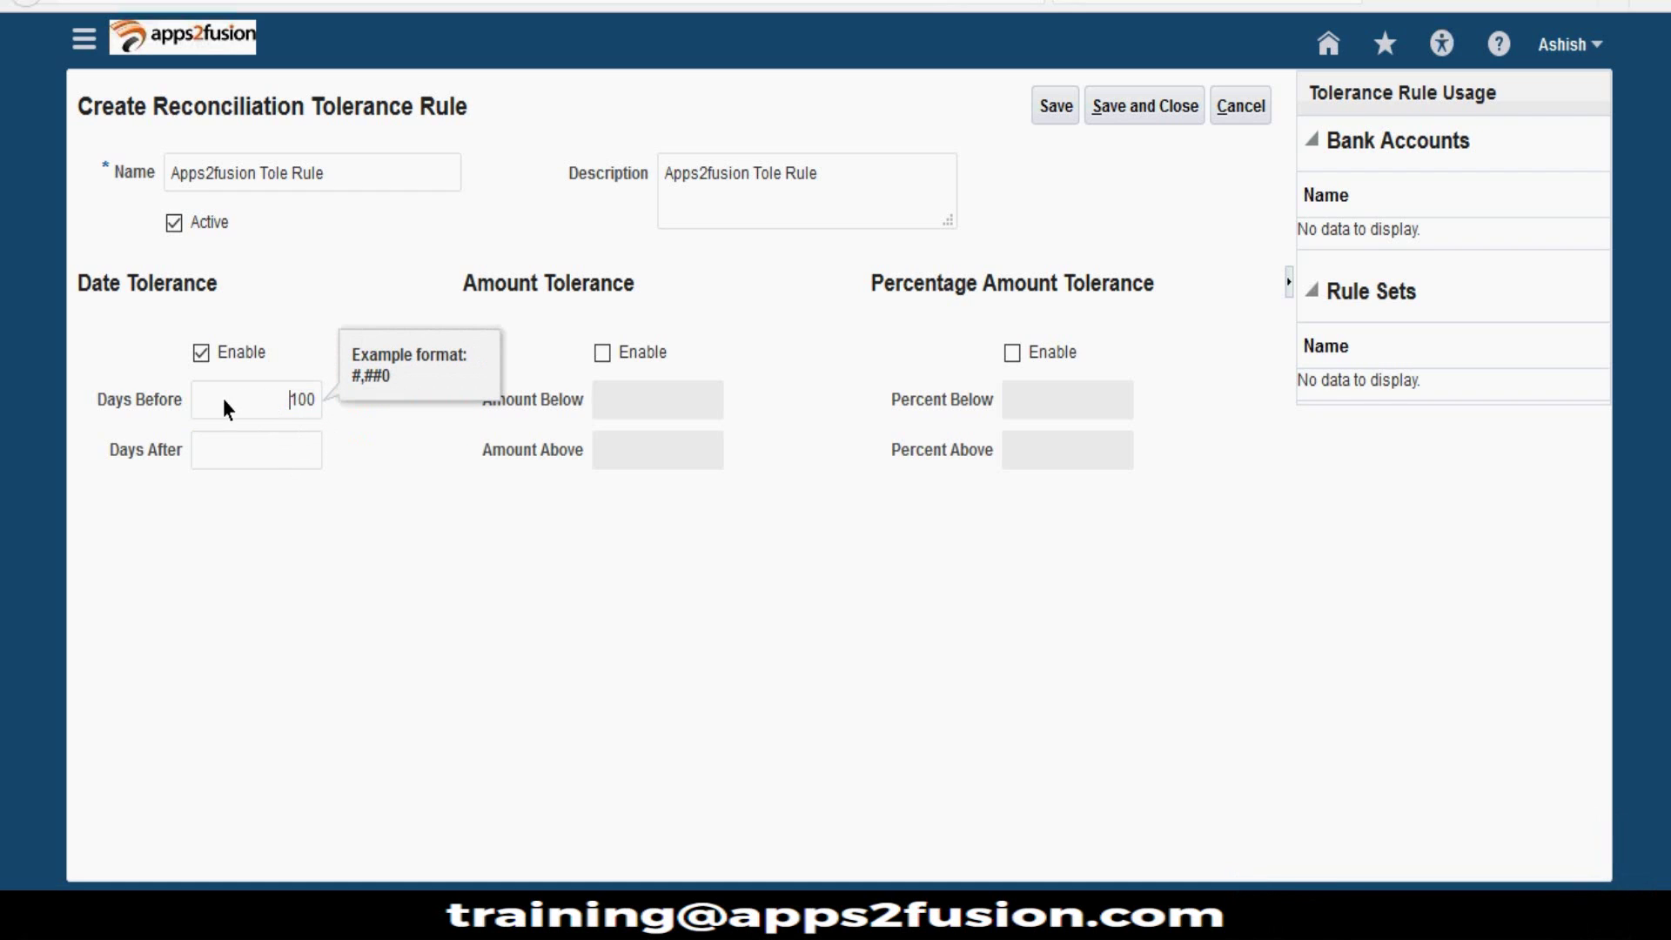
pyautogui.click(285, 454)
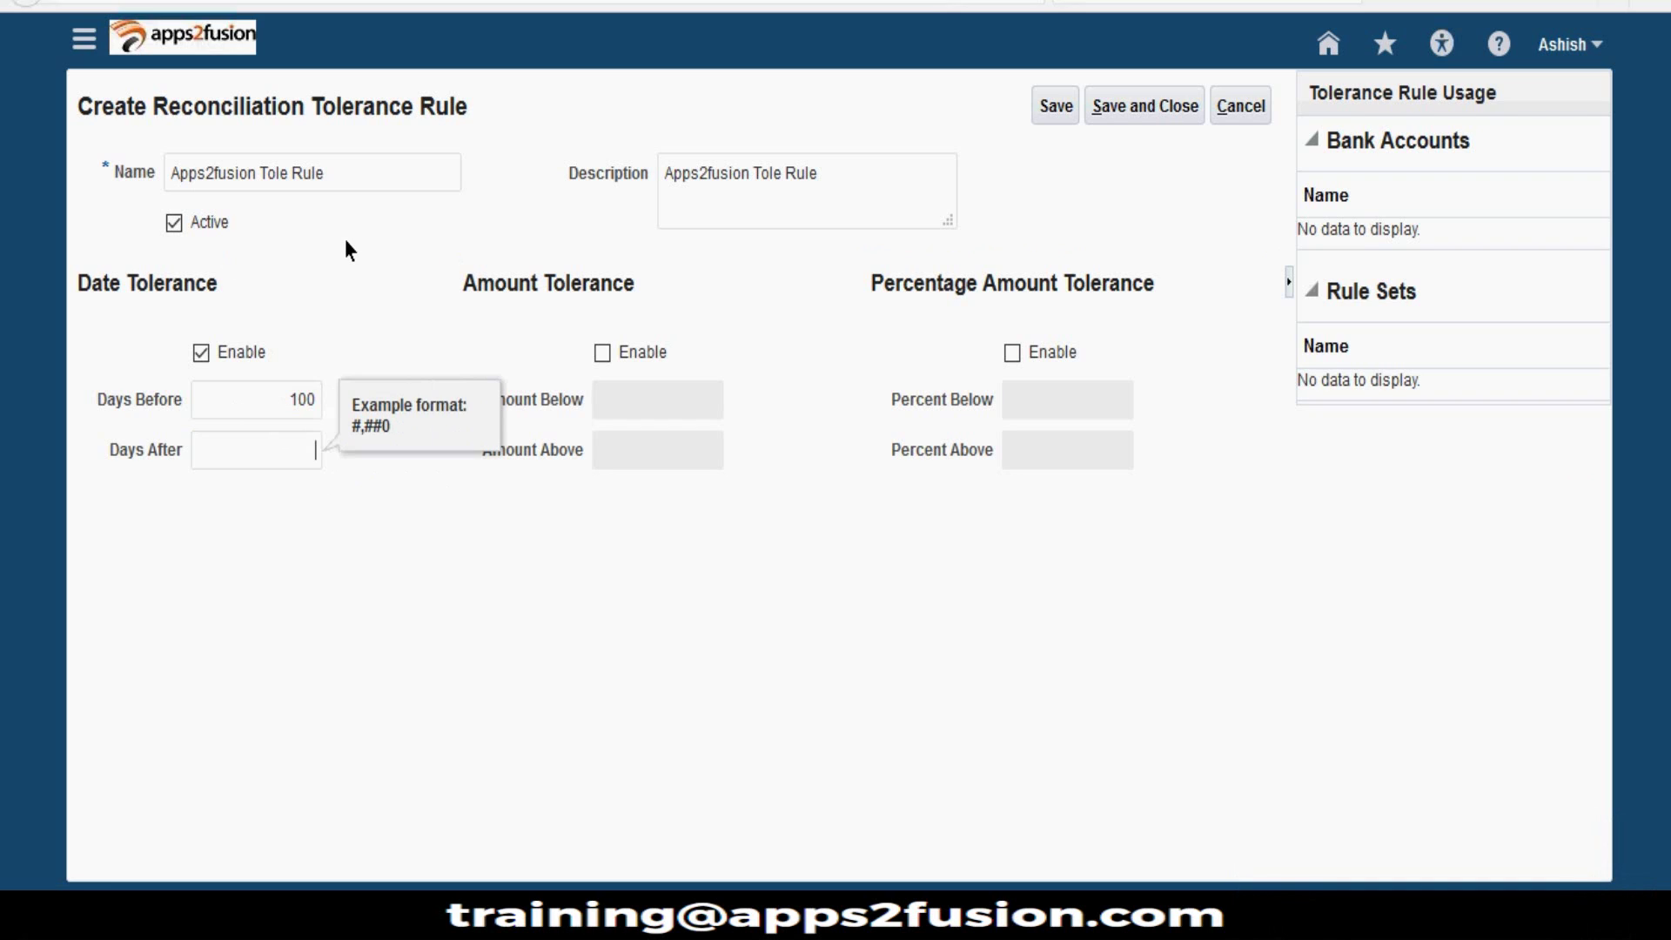
pyautogui.click(306, 393)
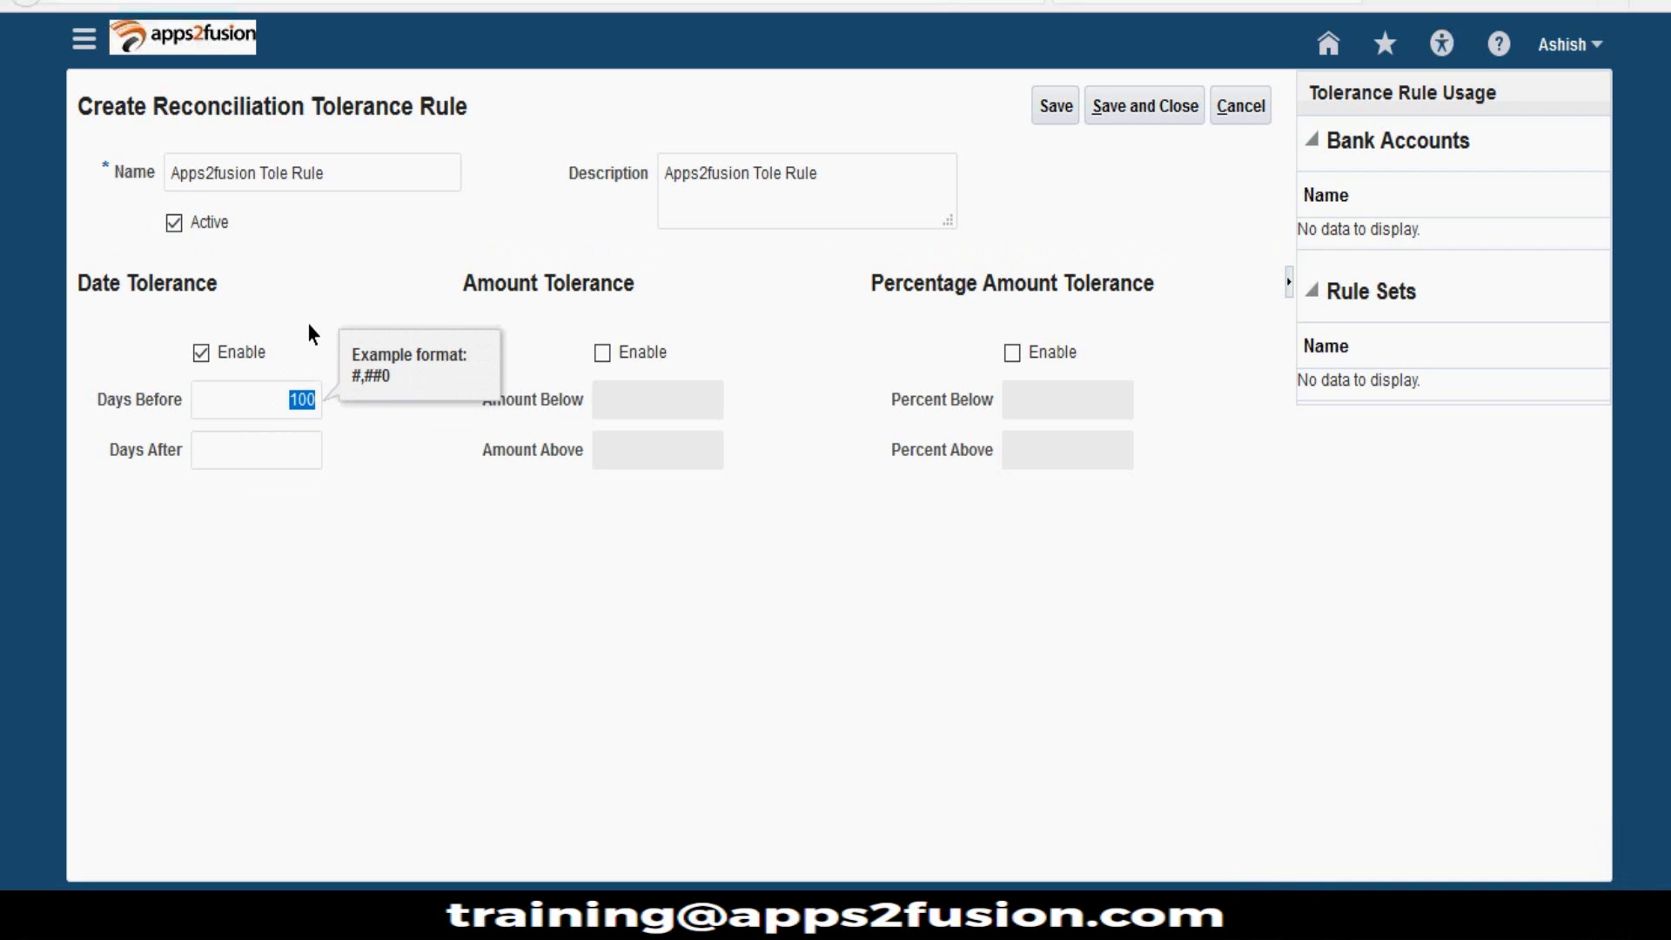
pyautogui.press('Tab')
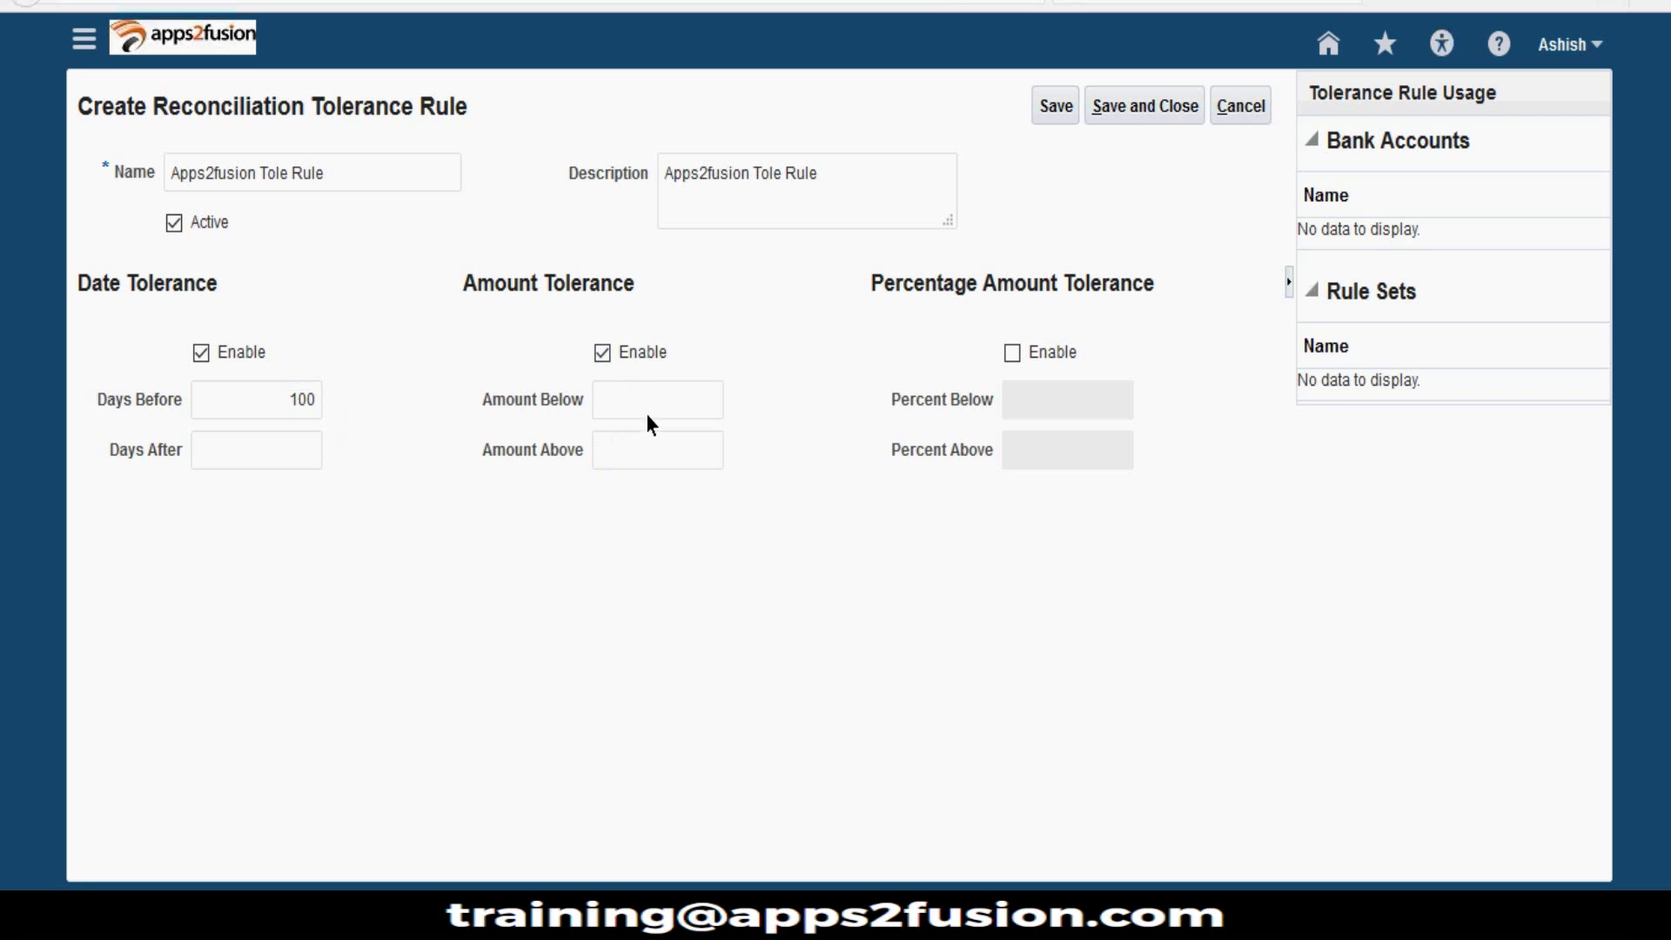
# Step: Switch to percentage amount tolerance with 10 percent below and 10 percent above
pyautogui.click(666, 397)
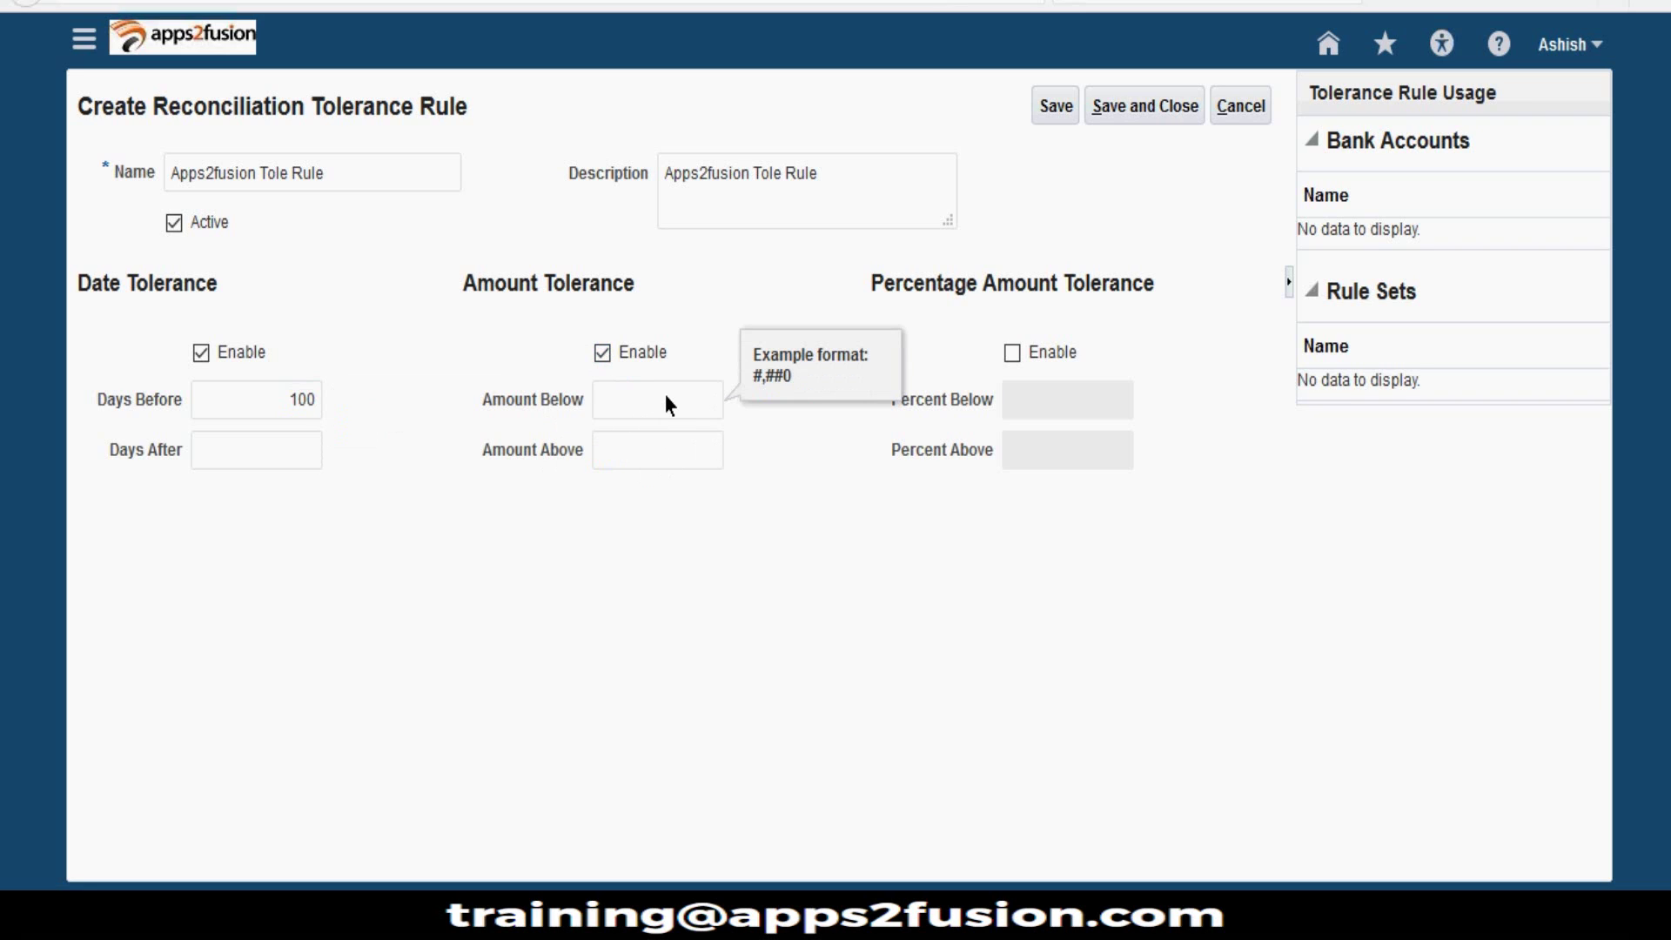
pyautogui.click(1012, 354)
pyautogui.click(1022, 398)
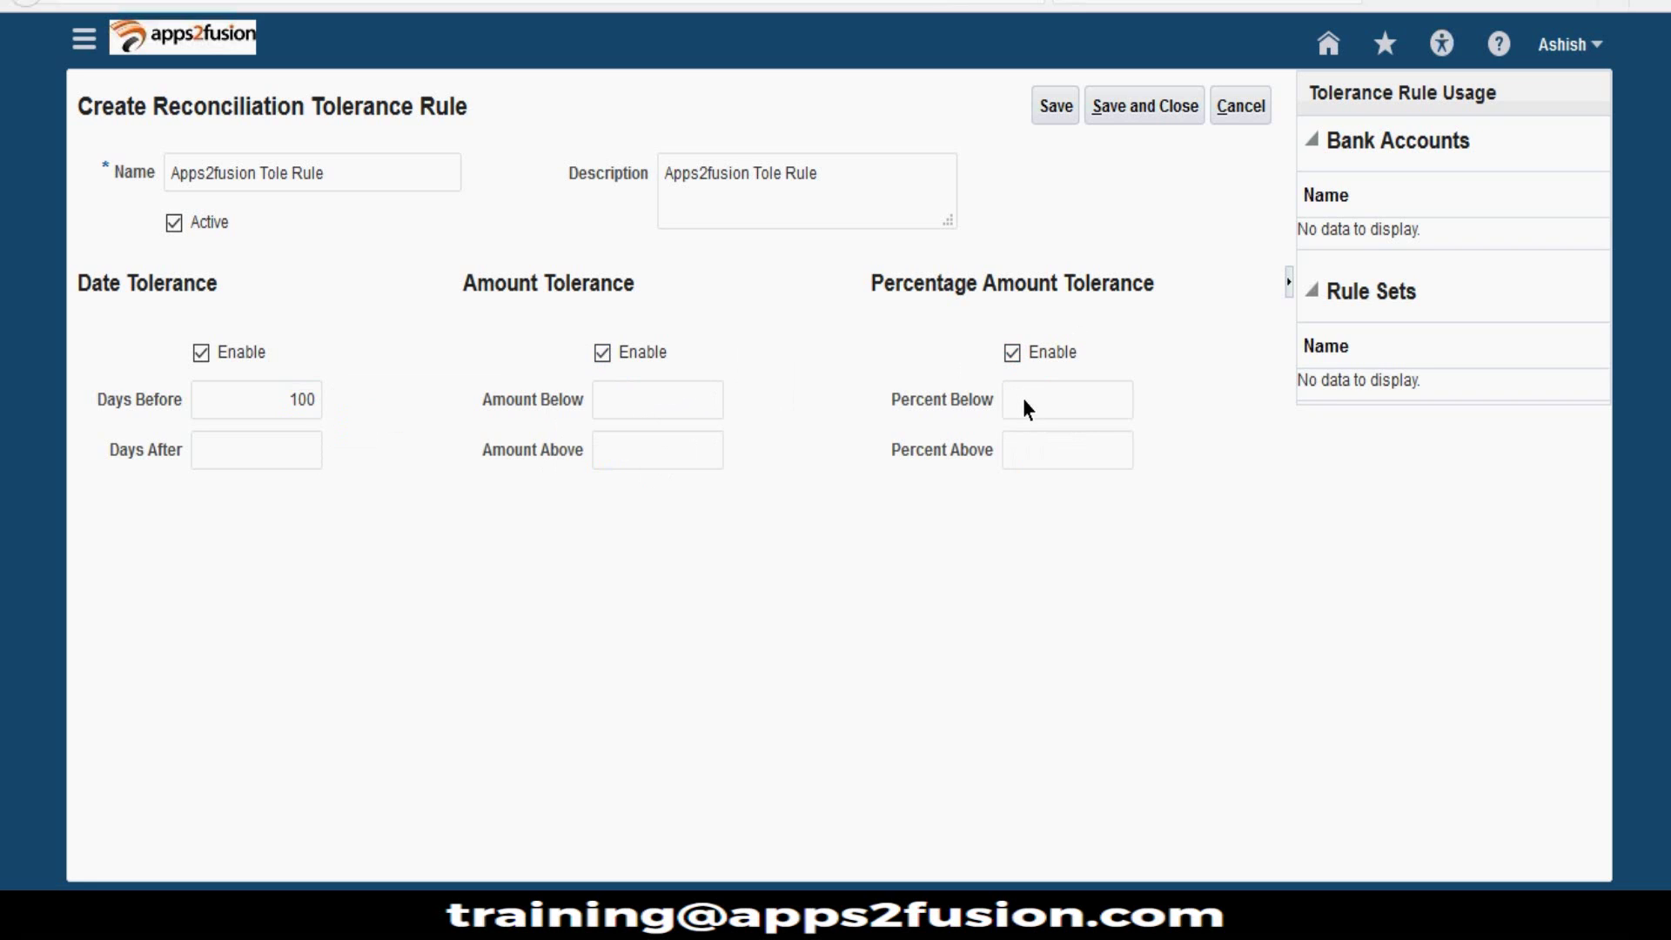
pyautogui.click(601, 353)
pyautogui.click(1049, 400)
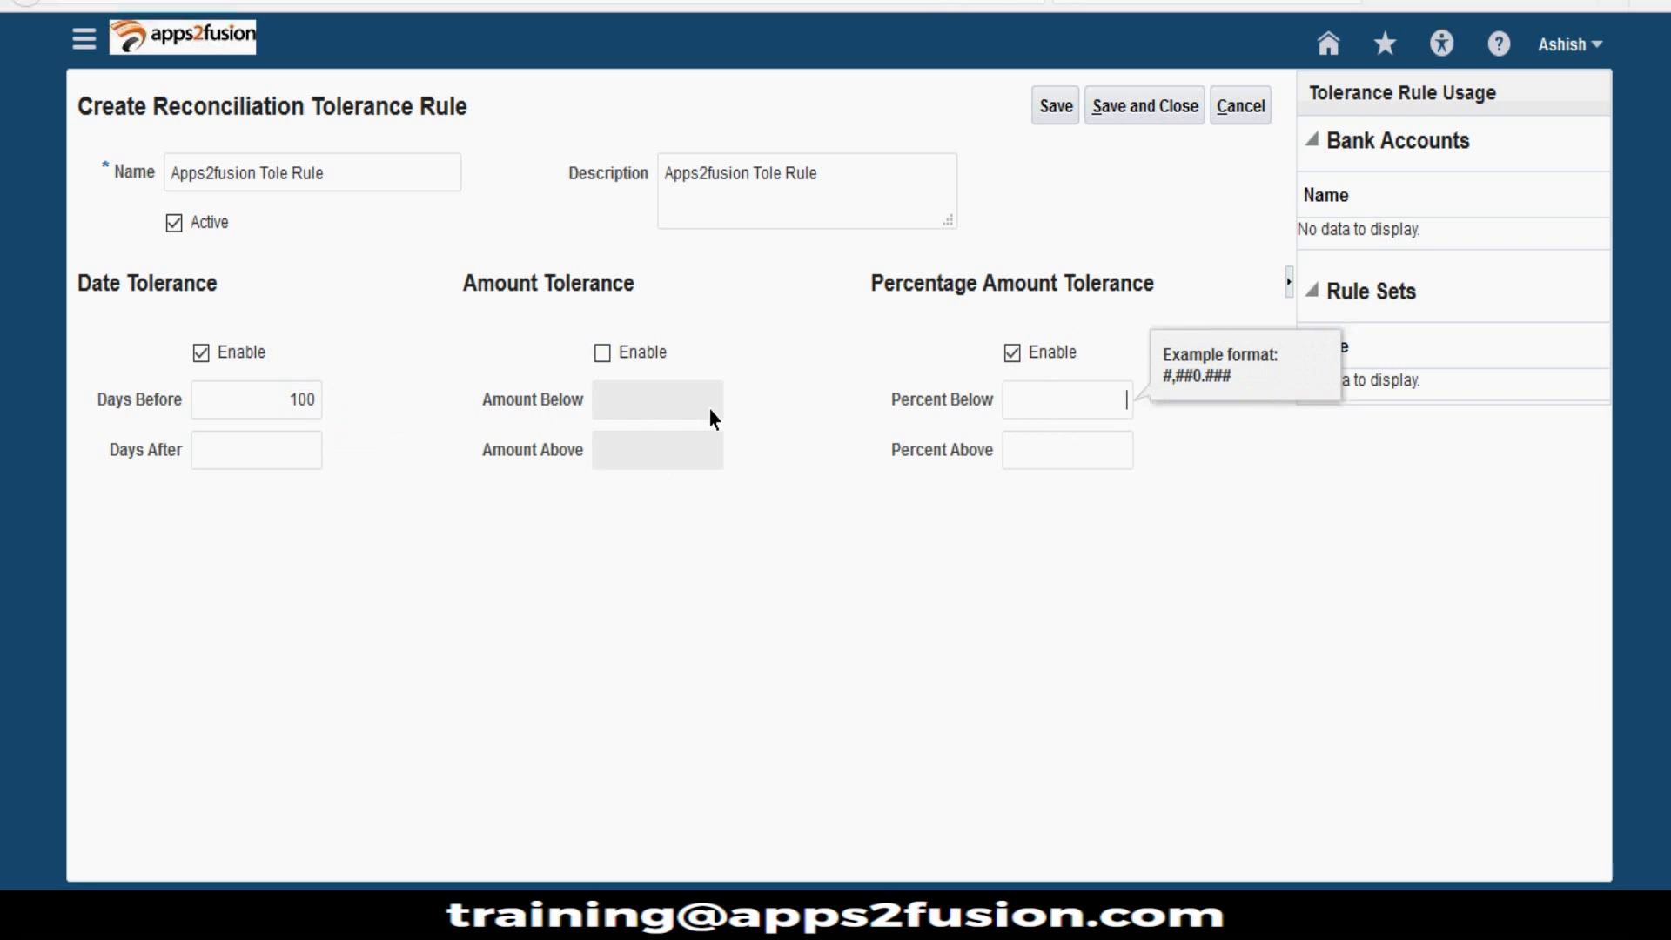
pyautogui.write('10')
pyautogui.click(1081, 453)
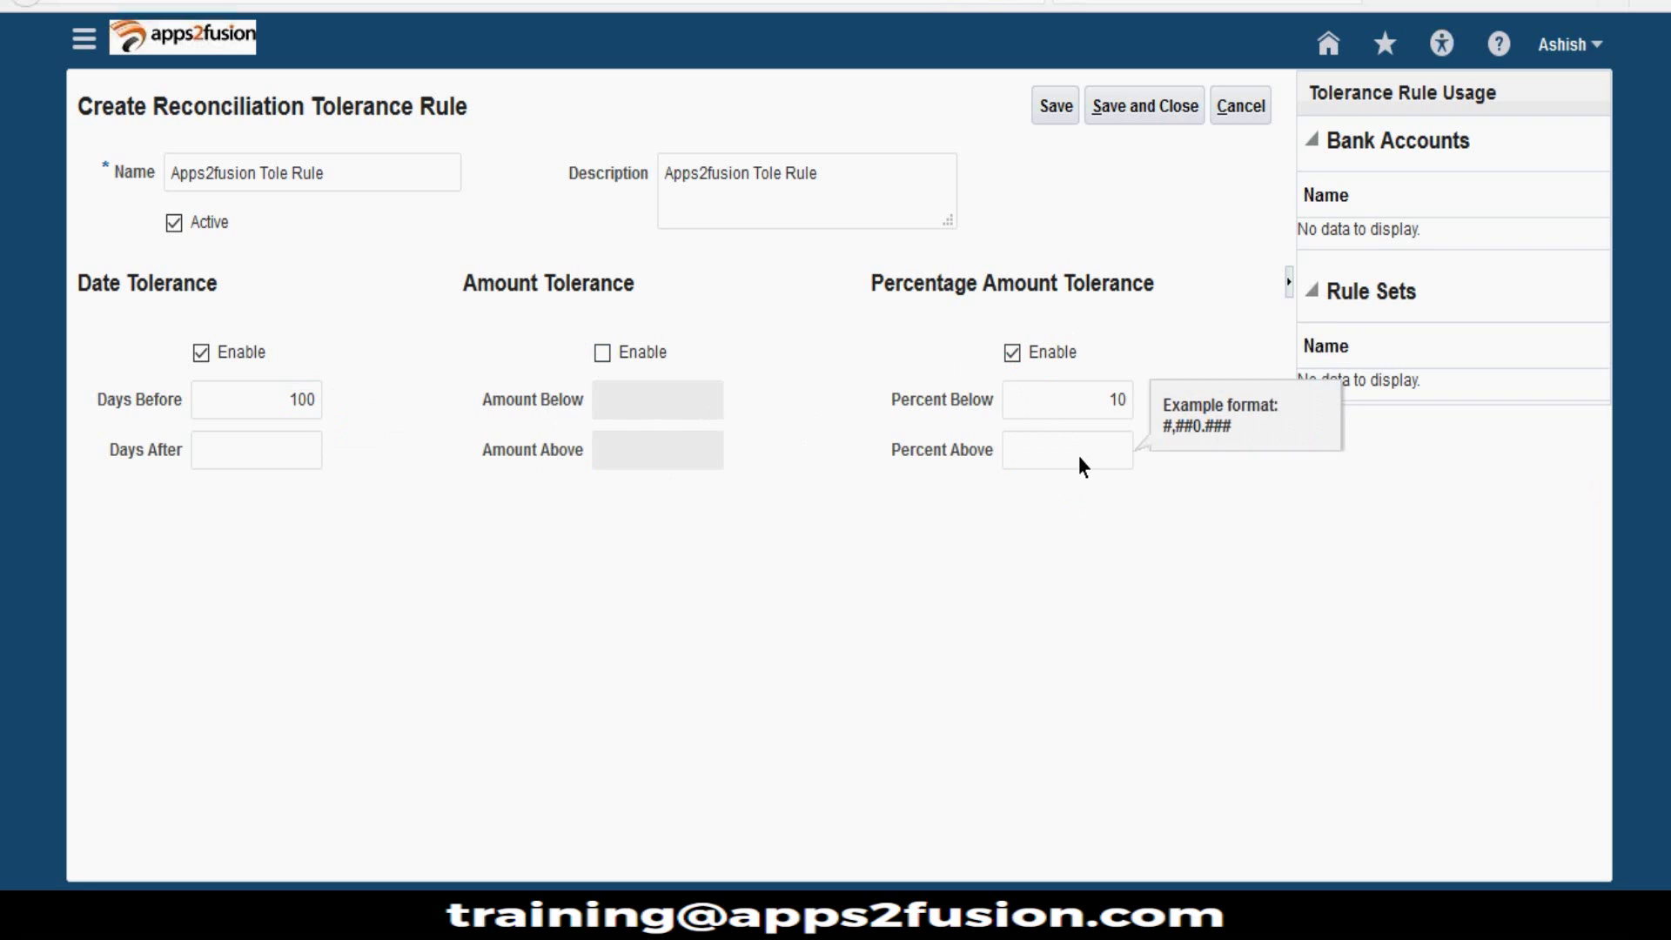
pyautogui.write('10')
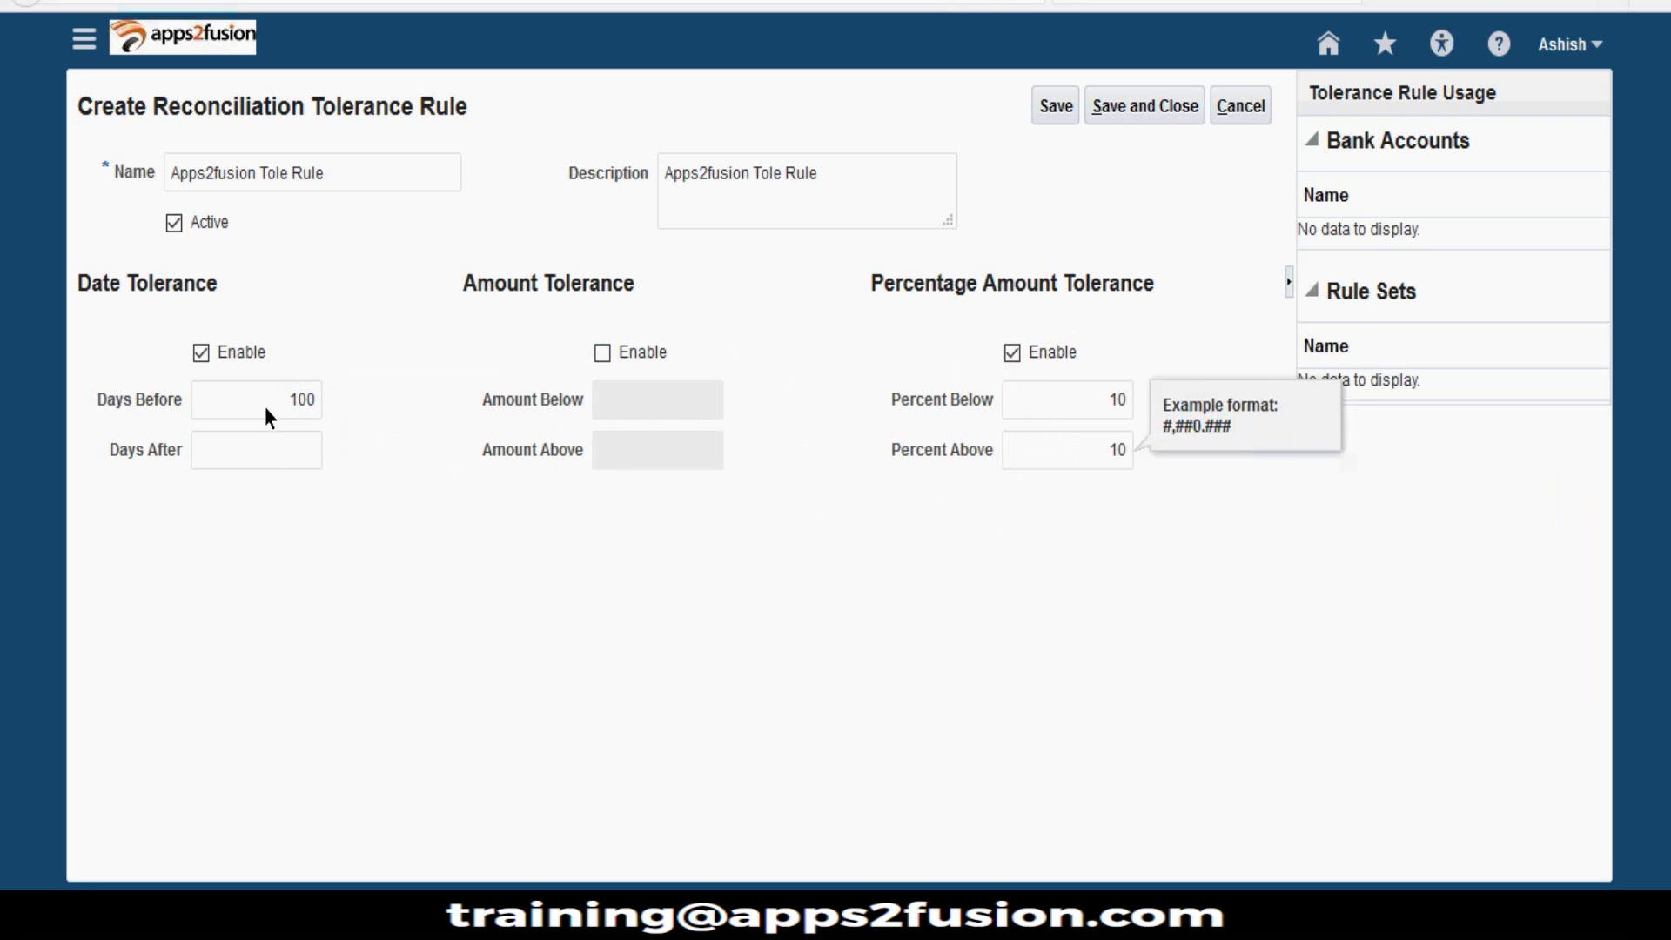
pyautogui.click(264, 405)
pyautogui.click(254, 440)
pyautogui.hotkey('shift', 'Tab')
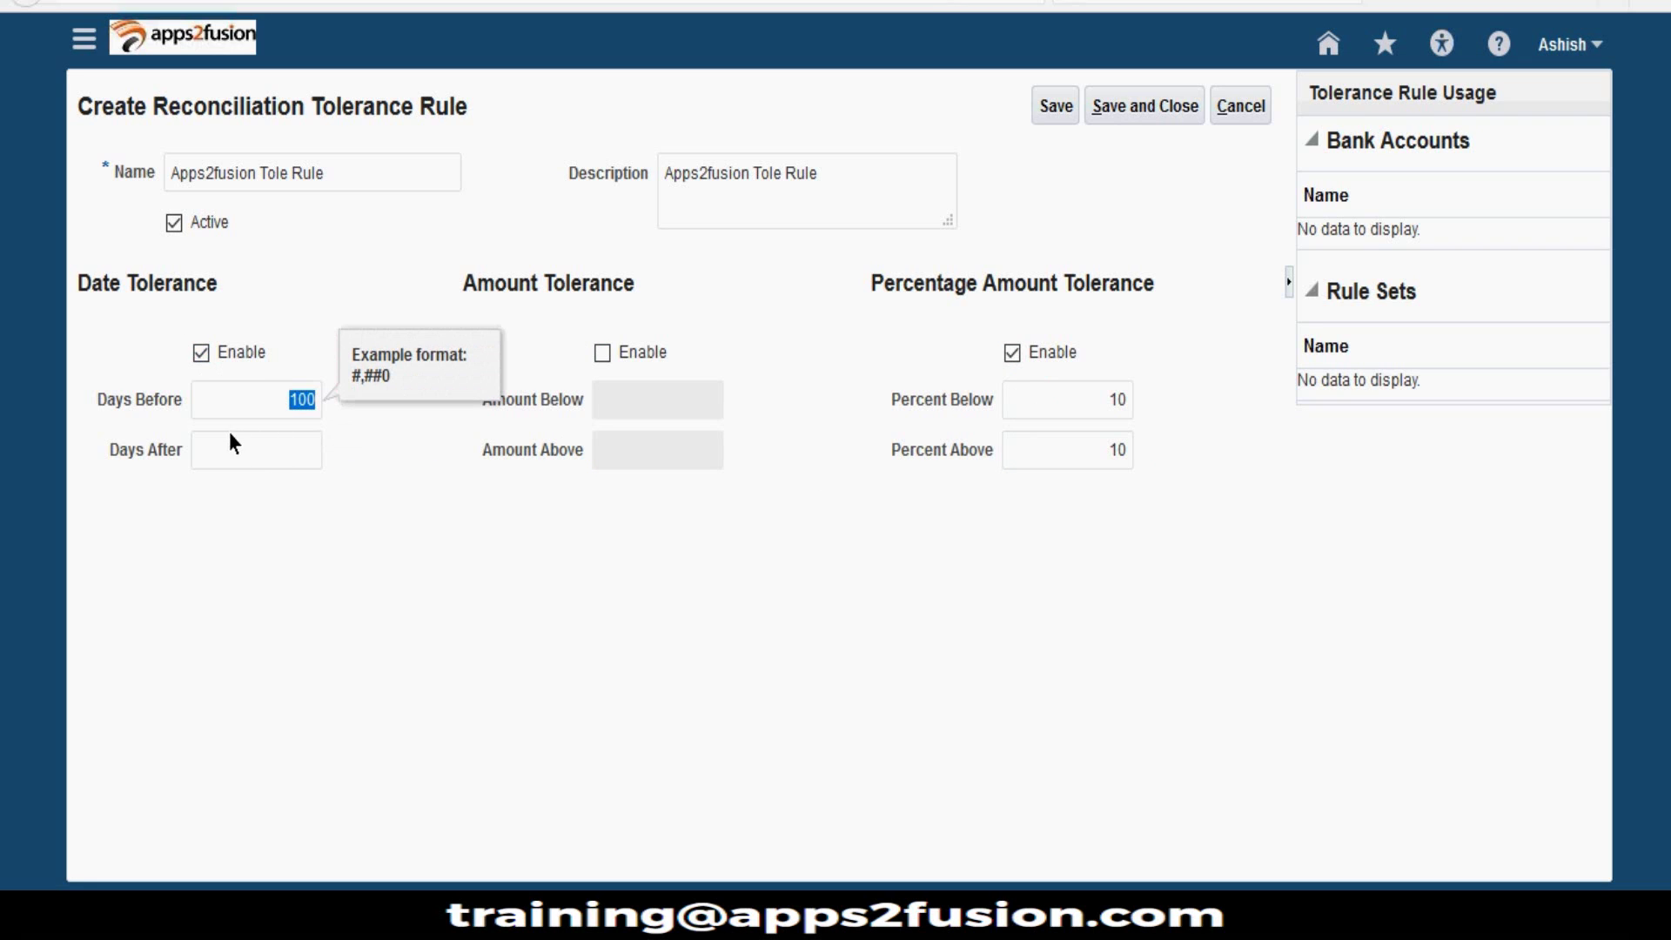
# Step: Resolve the invalid date tolerance error by setting Days Before and Days After to 10, then save
pyautogui.click(1046, 130)
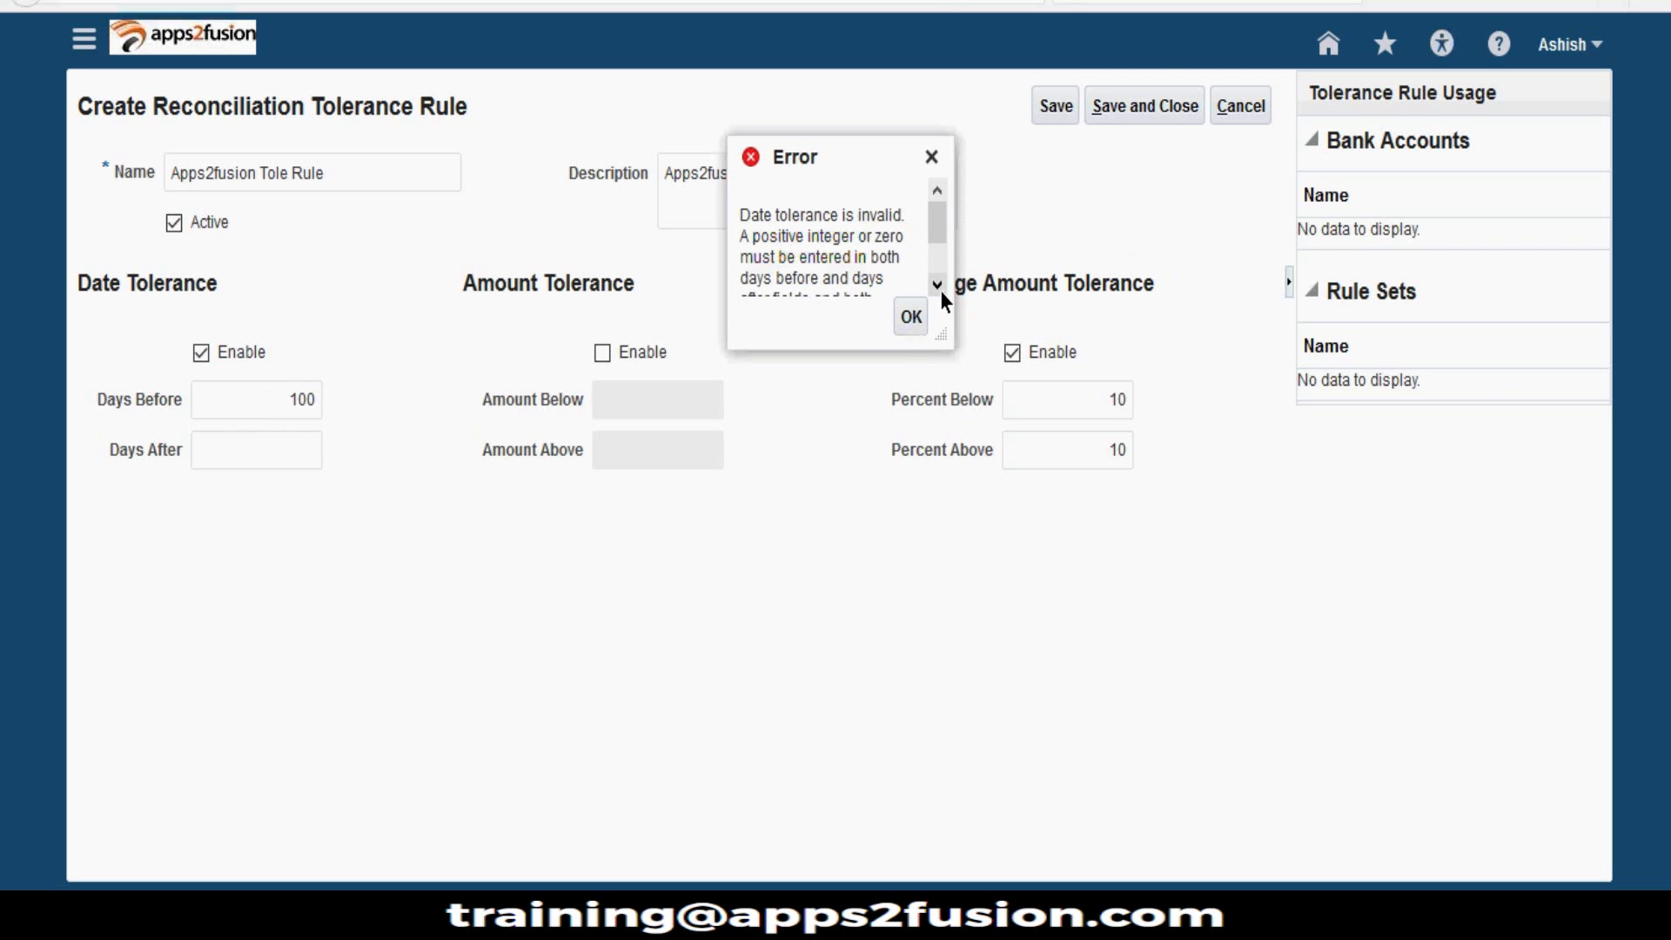
pyautogui.scroll(-2, 937, 252)
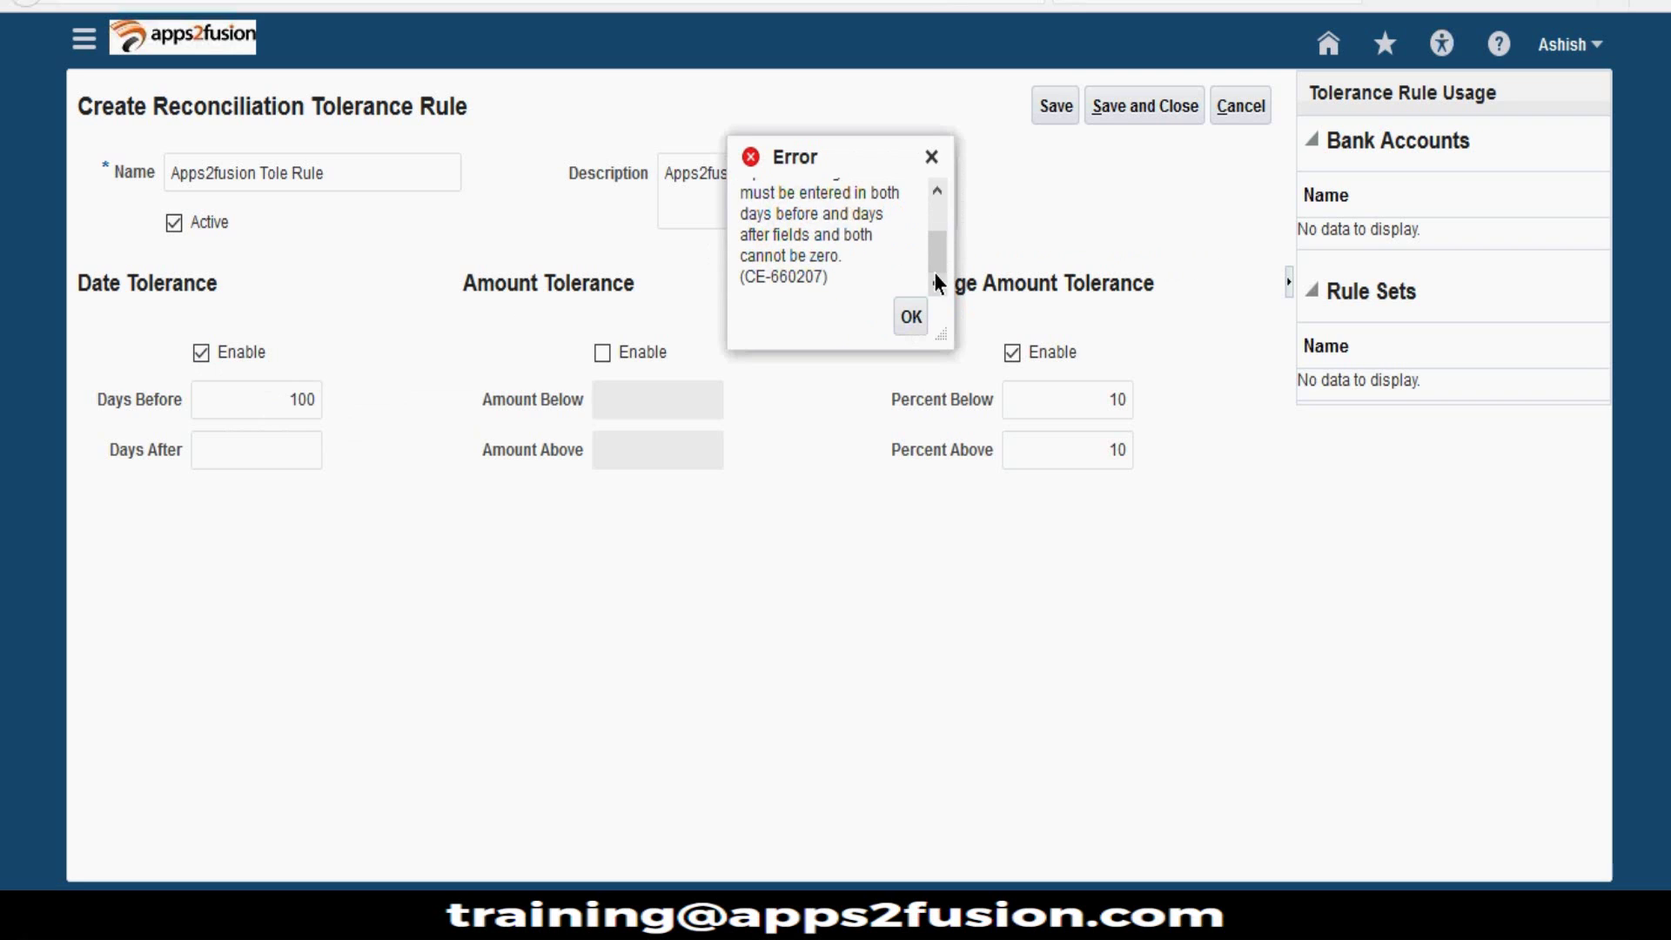
pyautogui.click(909, 316)
pyautogui.click(311, 409)
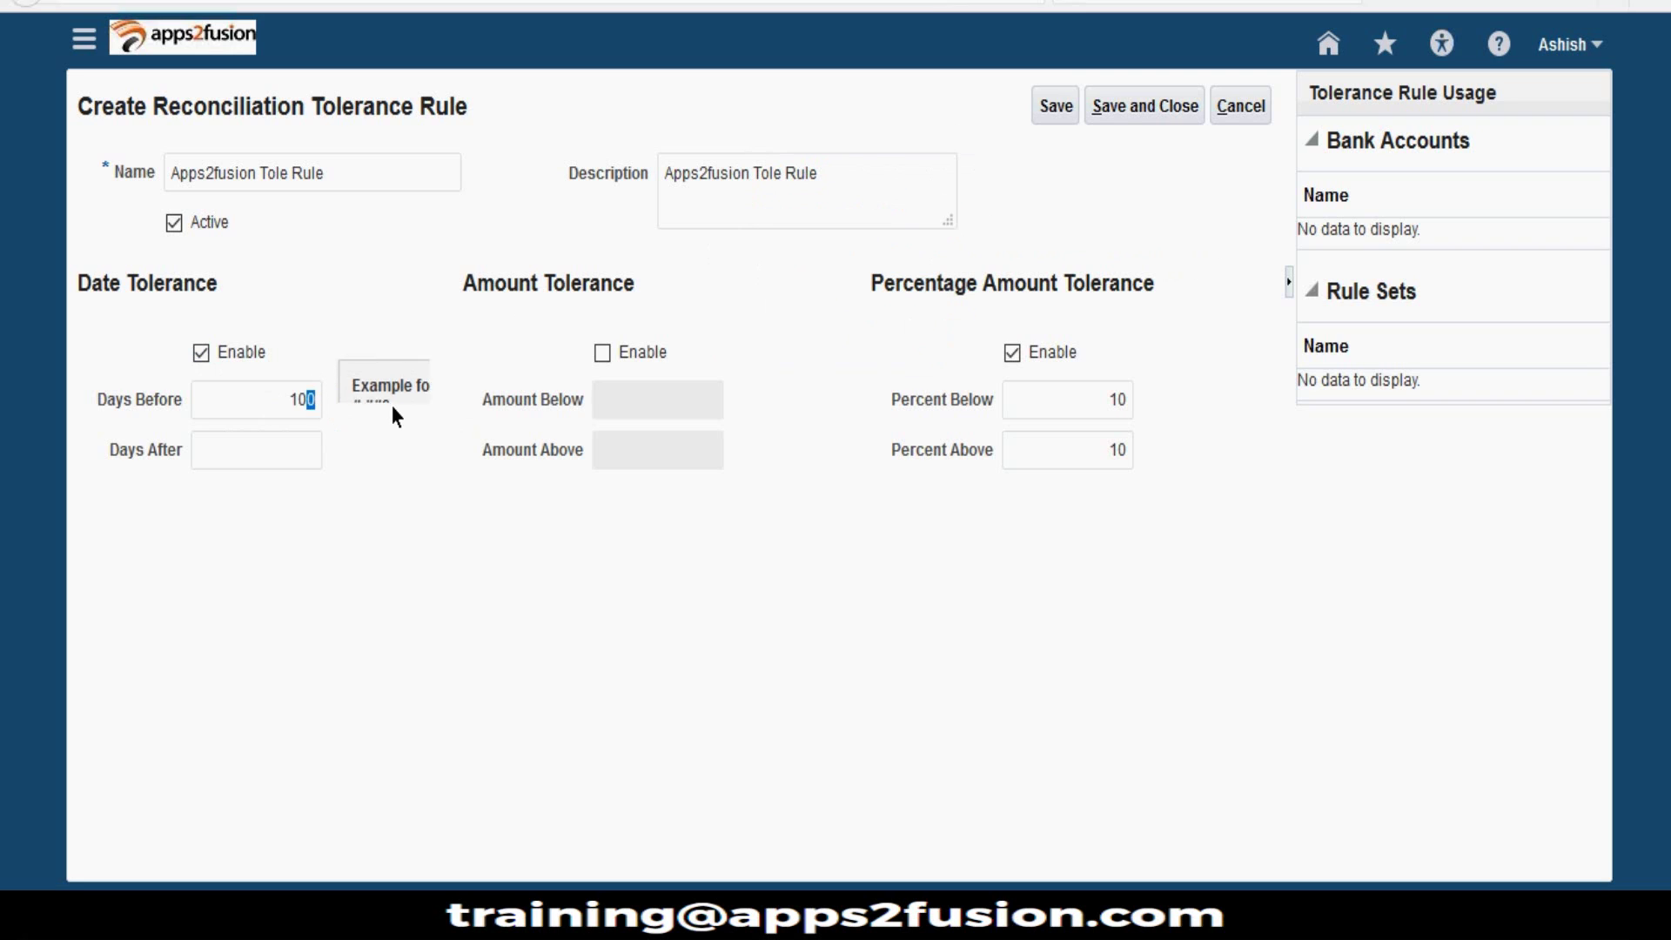
pyautogui.press('BackSpace')
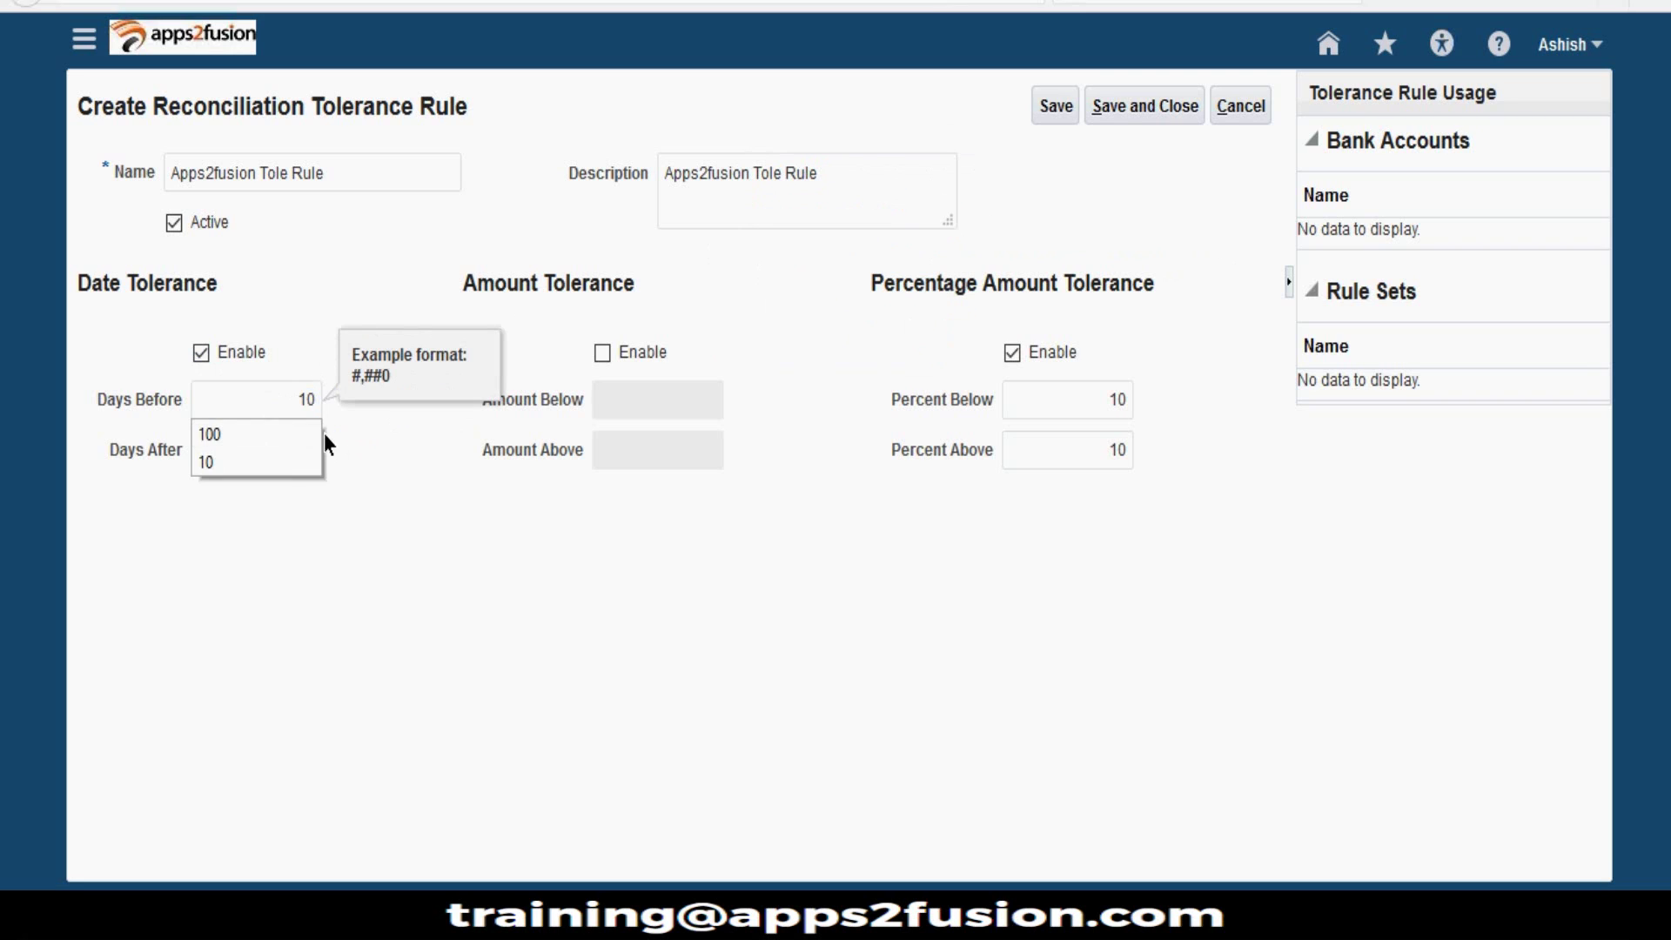
pyautogui.click(303, 454)
pyautogui.write('10')
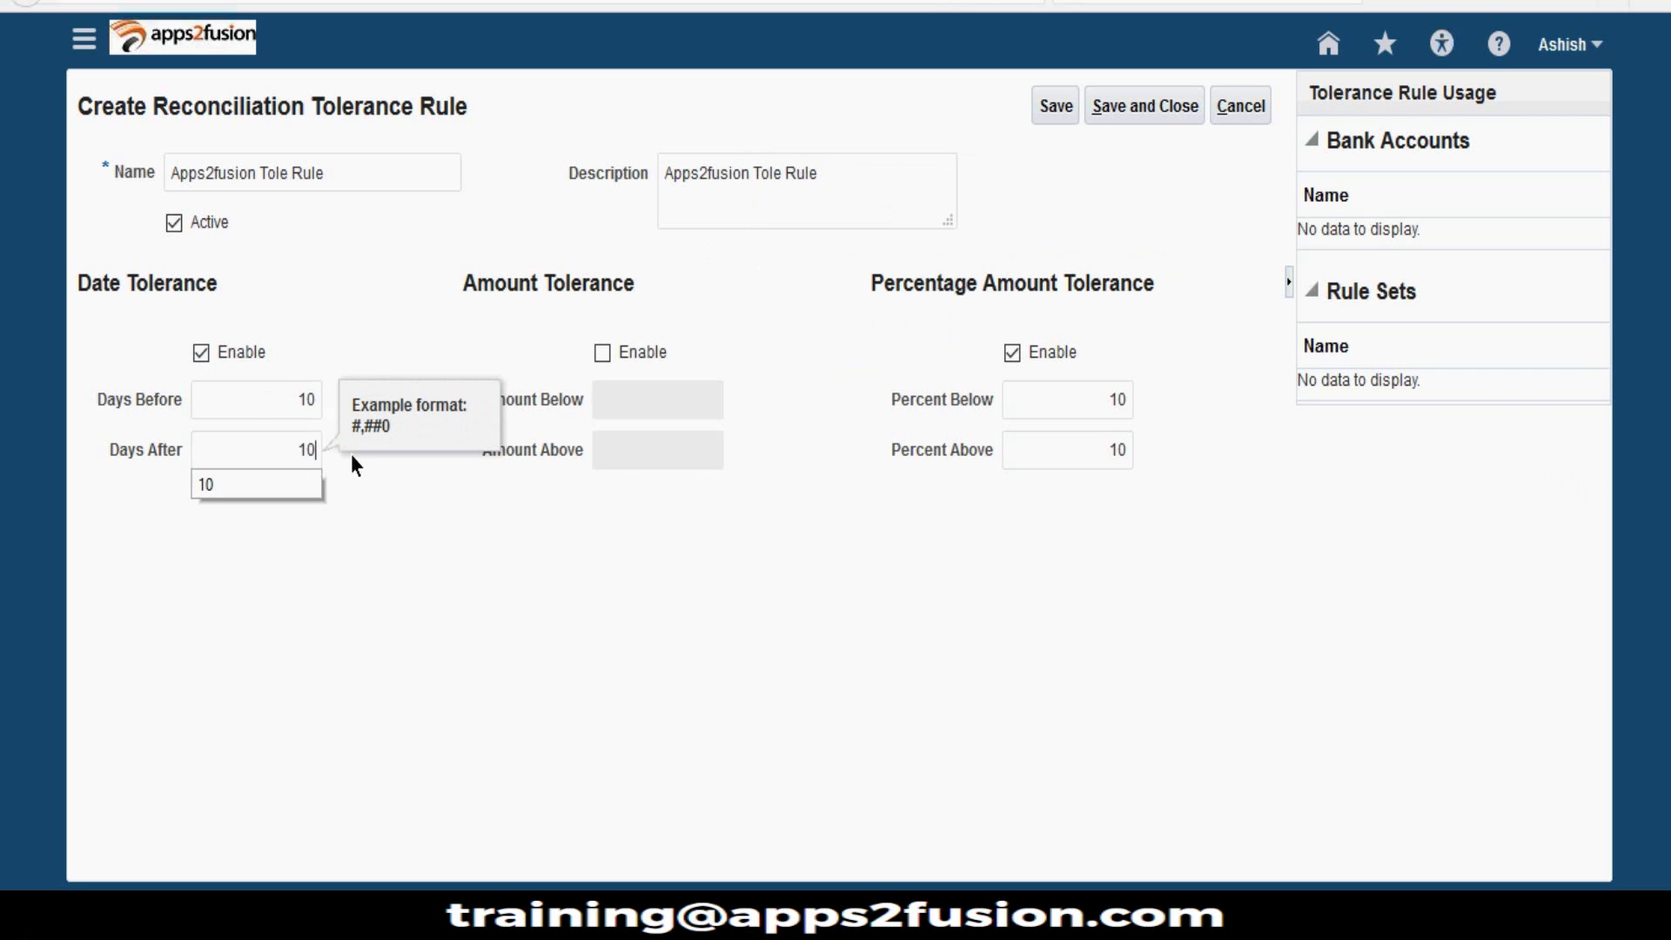
pyautogui.click(841, 387)
pyautogui.click(1055, 106)
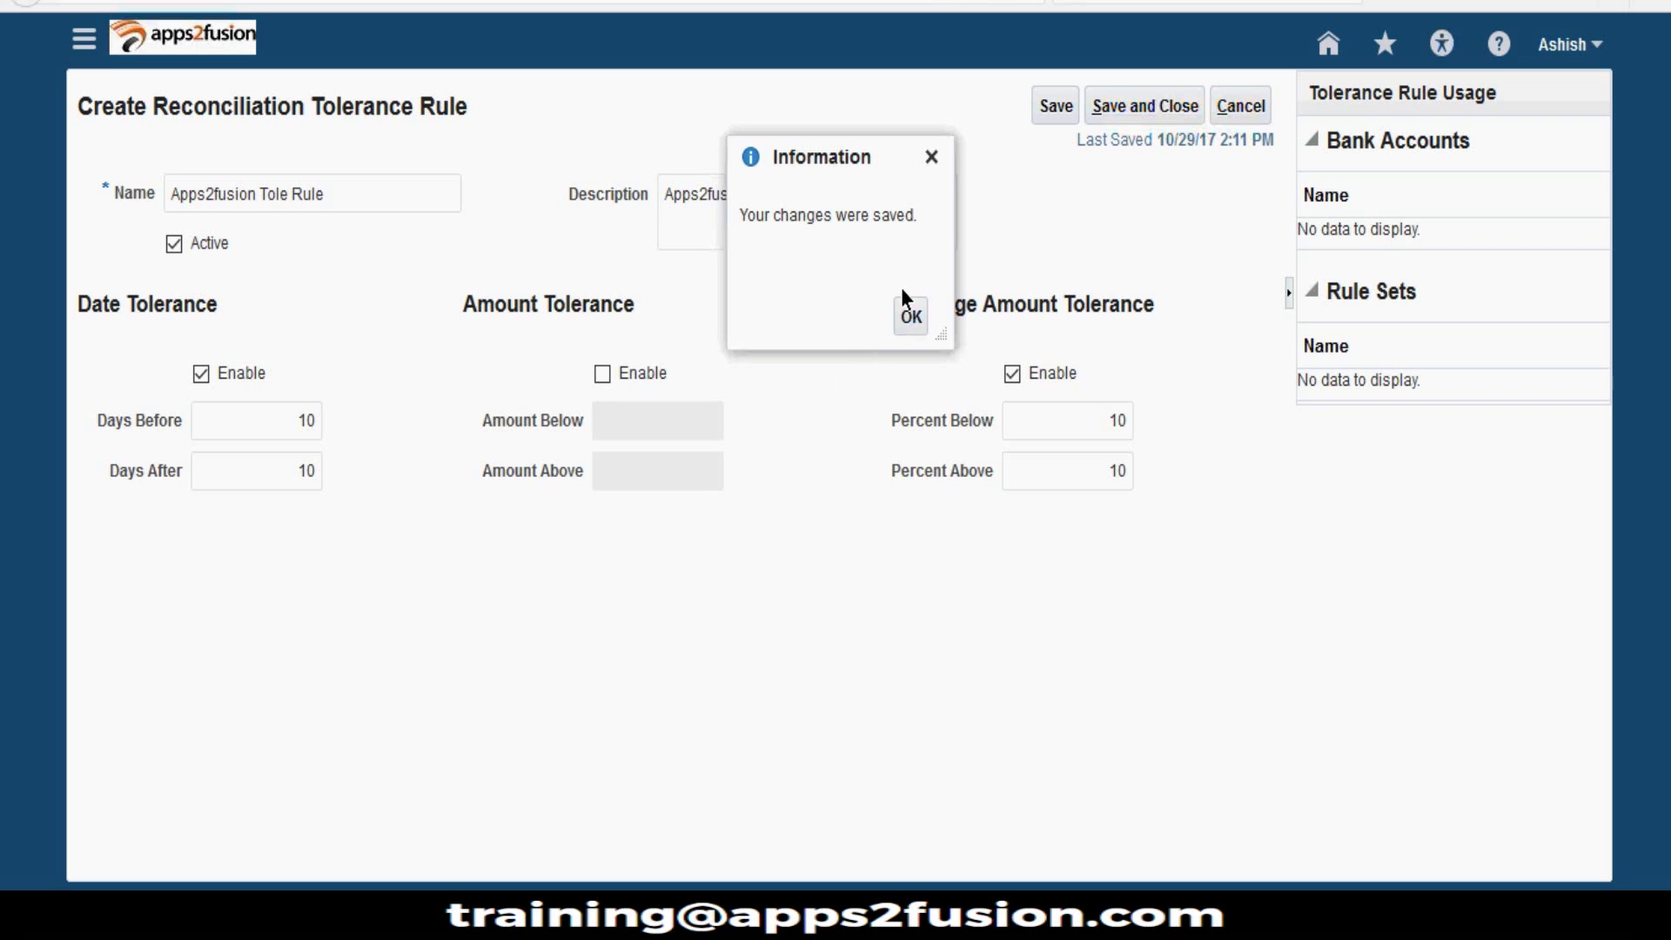
pyautogui.click(908, 313)
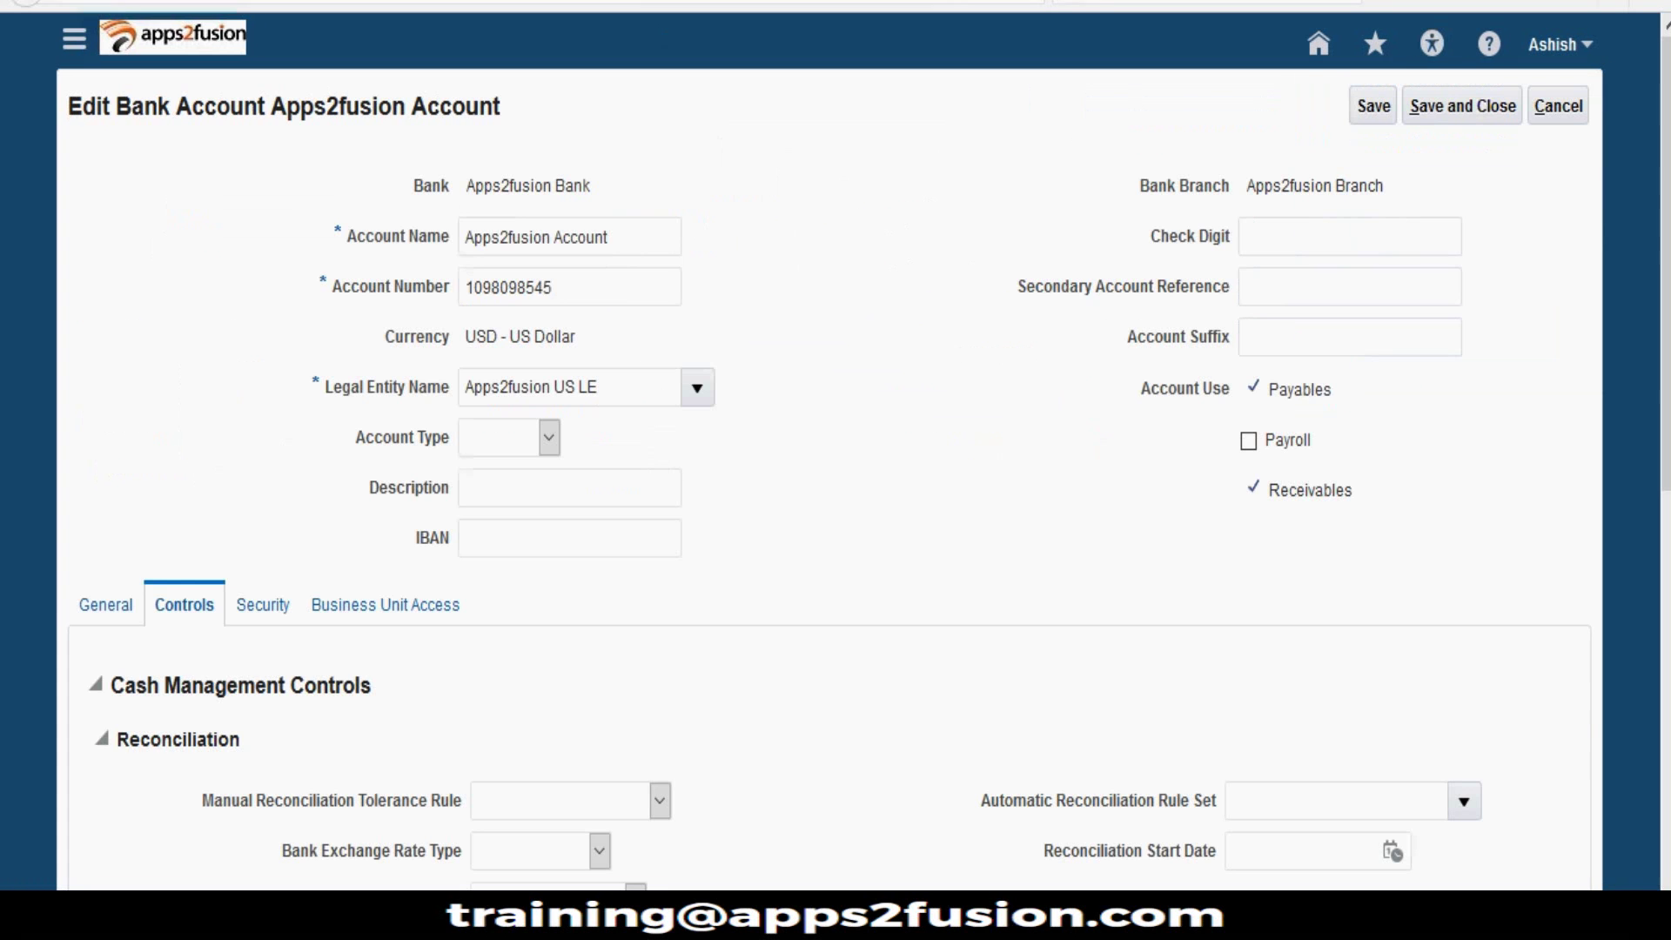
# Step: Save and close the Apps2fusion Tole Rule and acknowledge the saved confirmation
pyautogui.scroll(-5, 745, 339)
pyautogui.scroll(5, 747, 362)
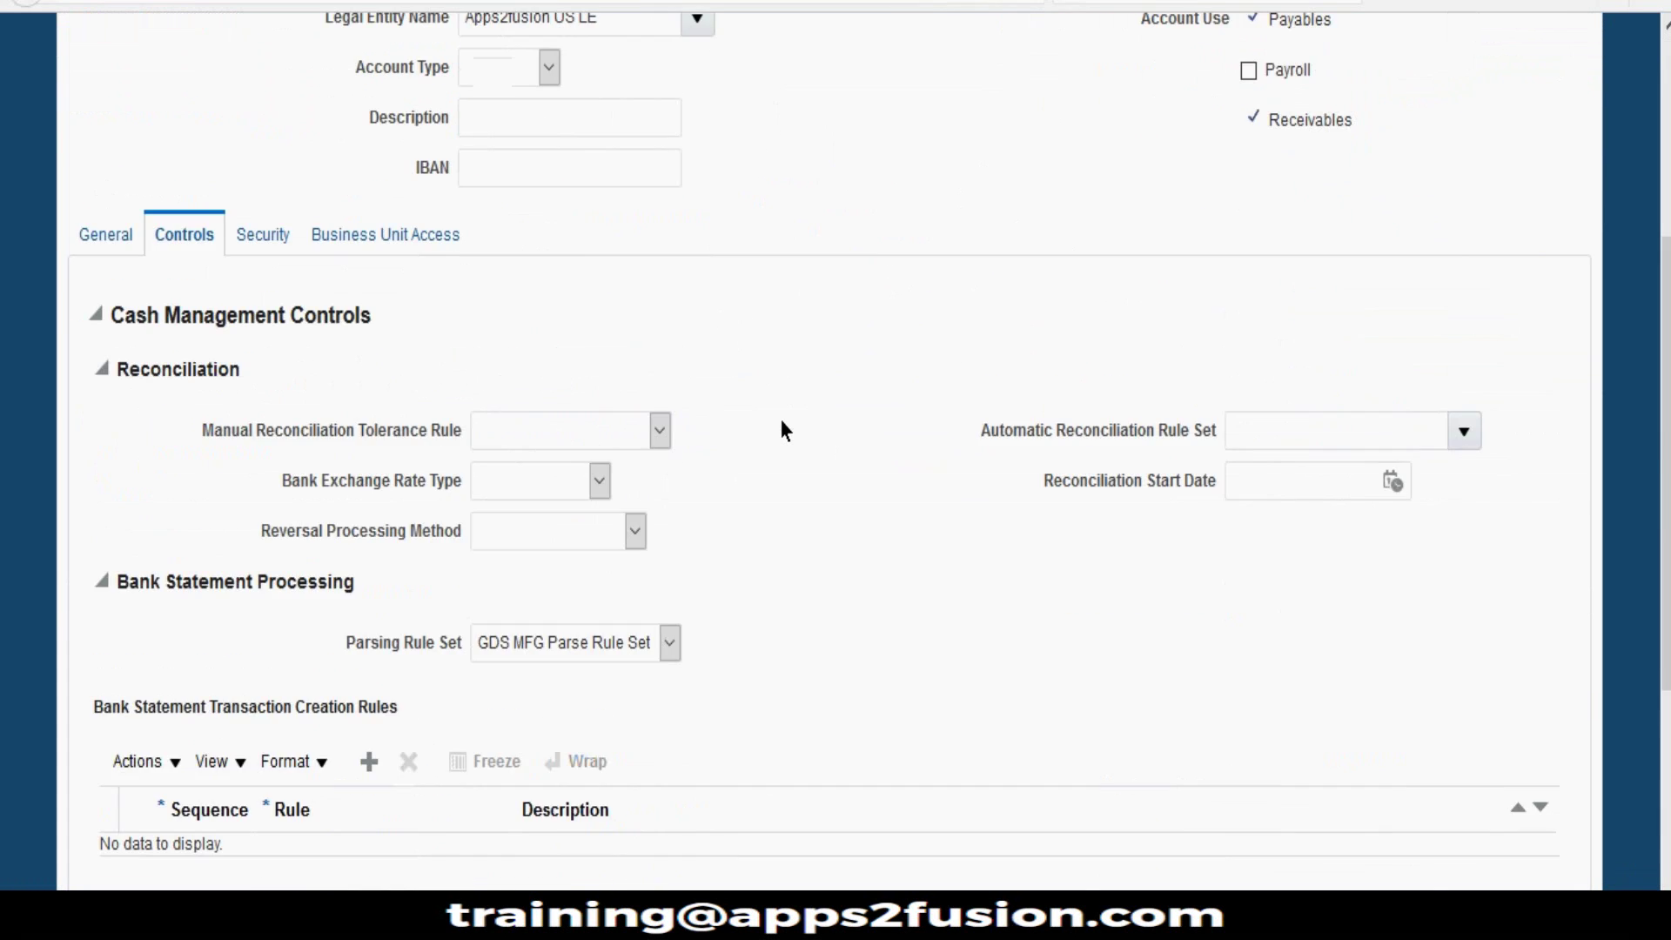
pyautogui.scroll(-4, 1660, 248)
pyautogui.click(656, 433)
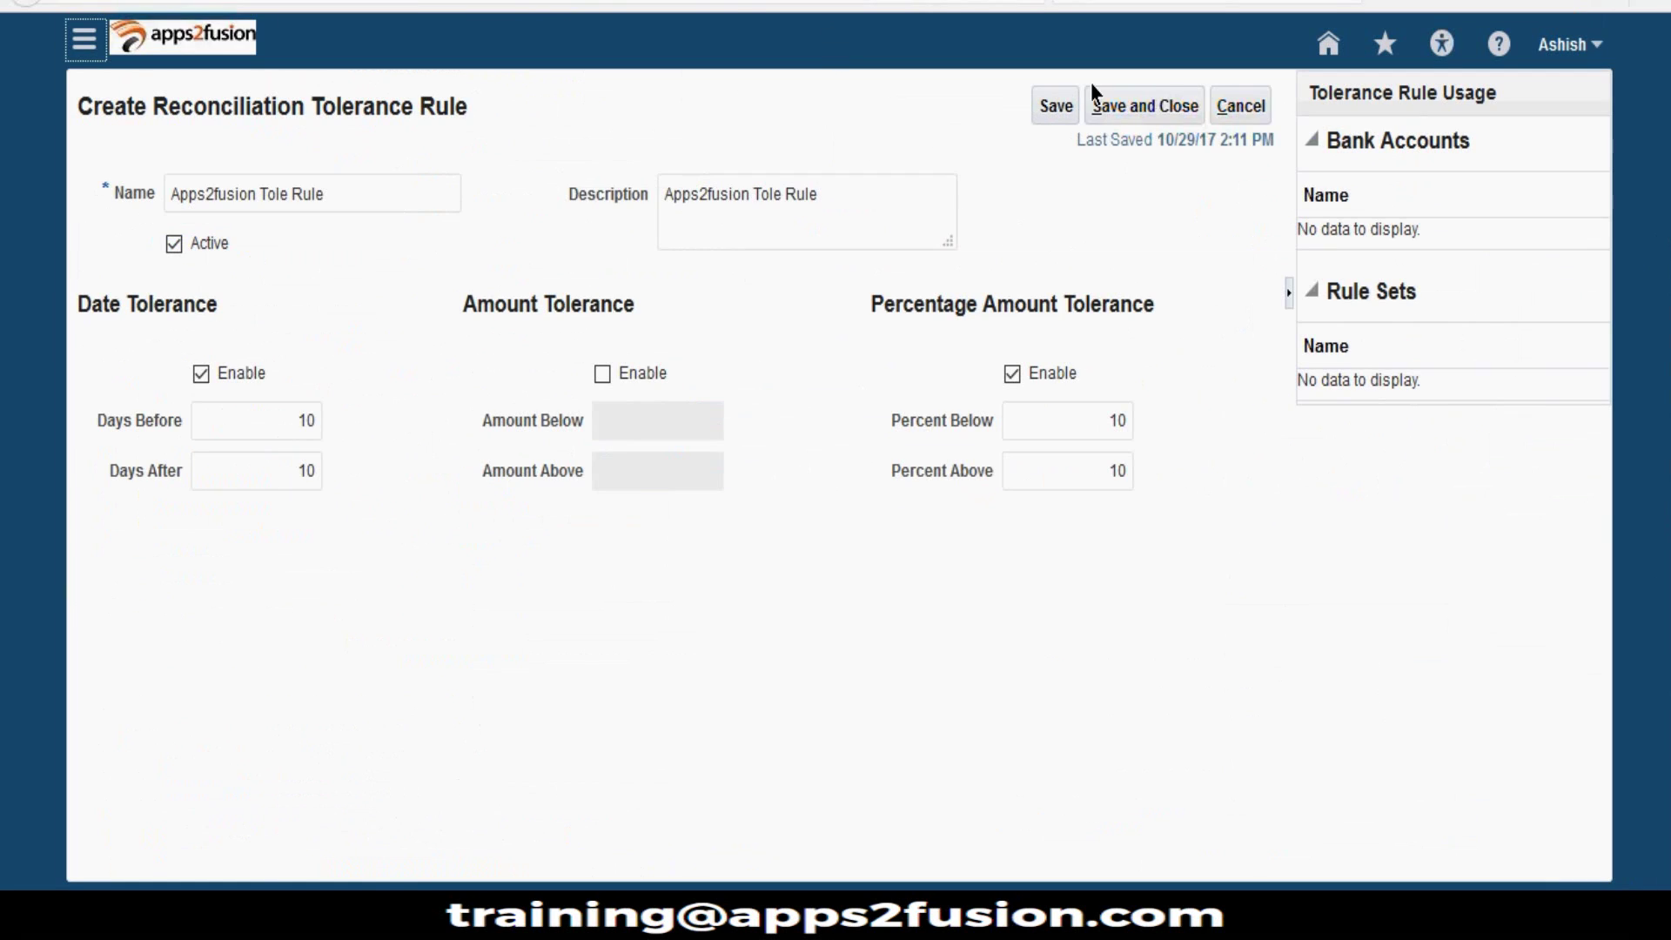
pyautogui.click(1100, 104)
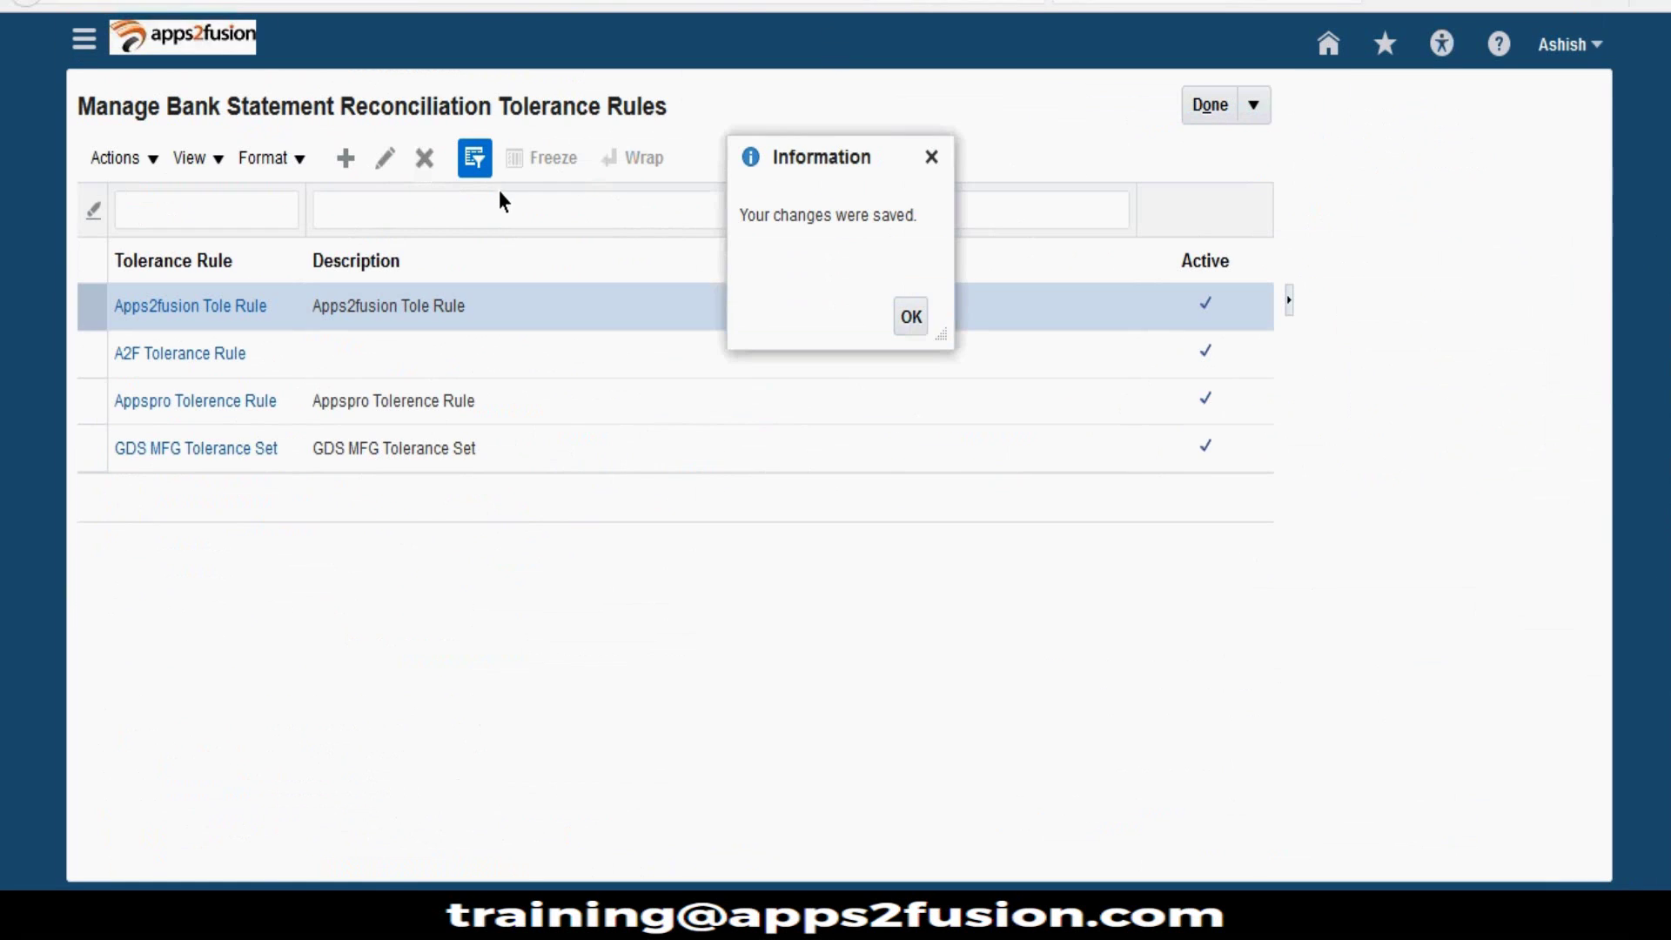
pyautogui.click(914, 316)
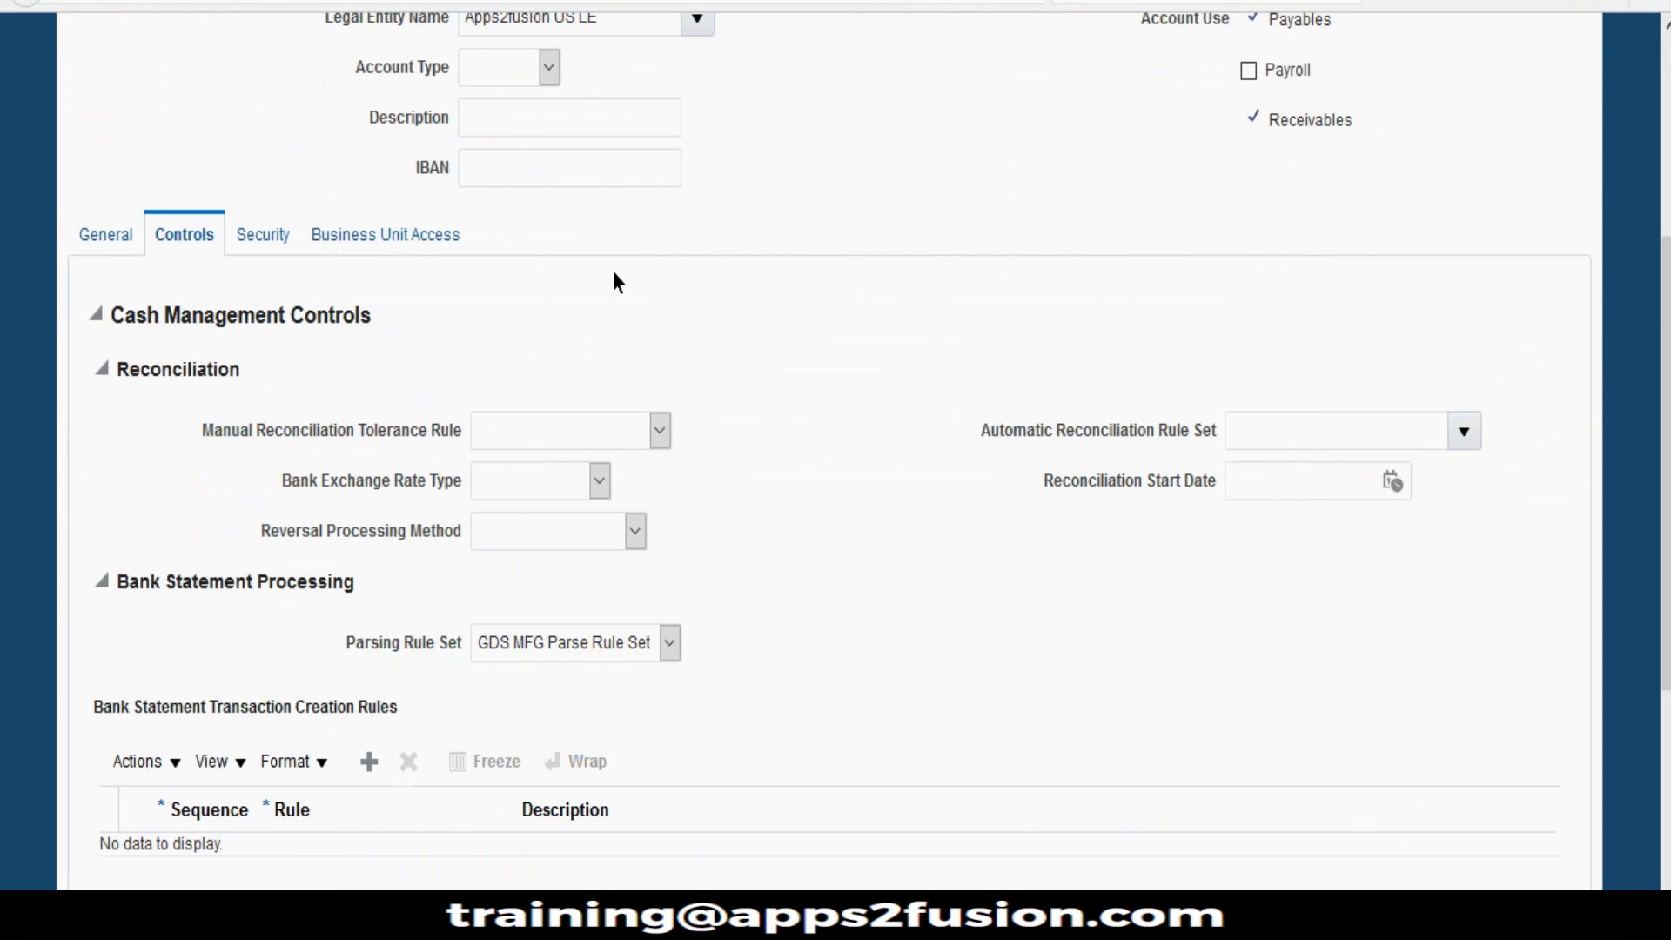
# Step: Check the manual reconciliation tolerance rule choices, save the bank account, then cancel out to Manage Bank Accounts
pyautogui.click(566, 446)
pyautogui.scroll(5, 745, 406)
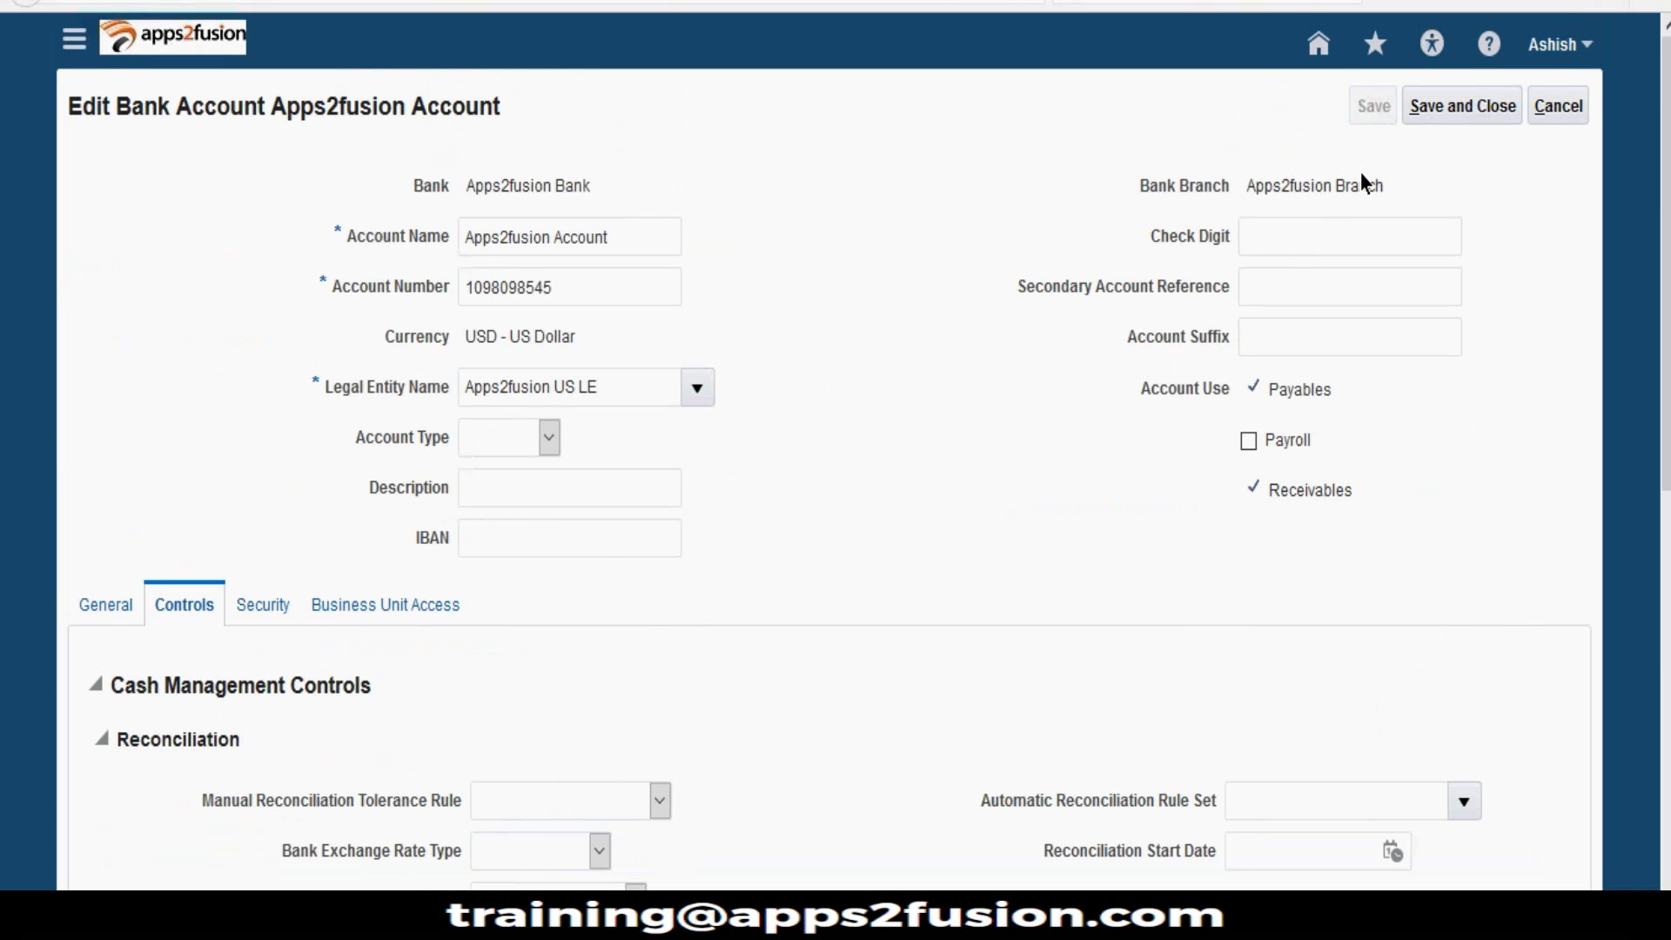
pyautogui.click(911, 288)
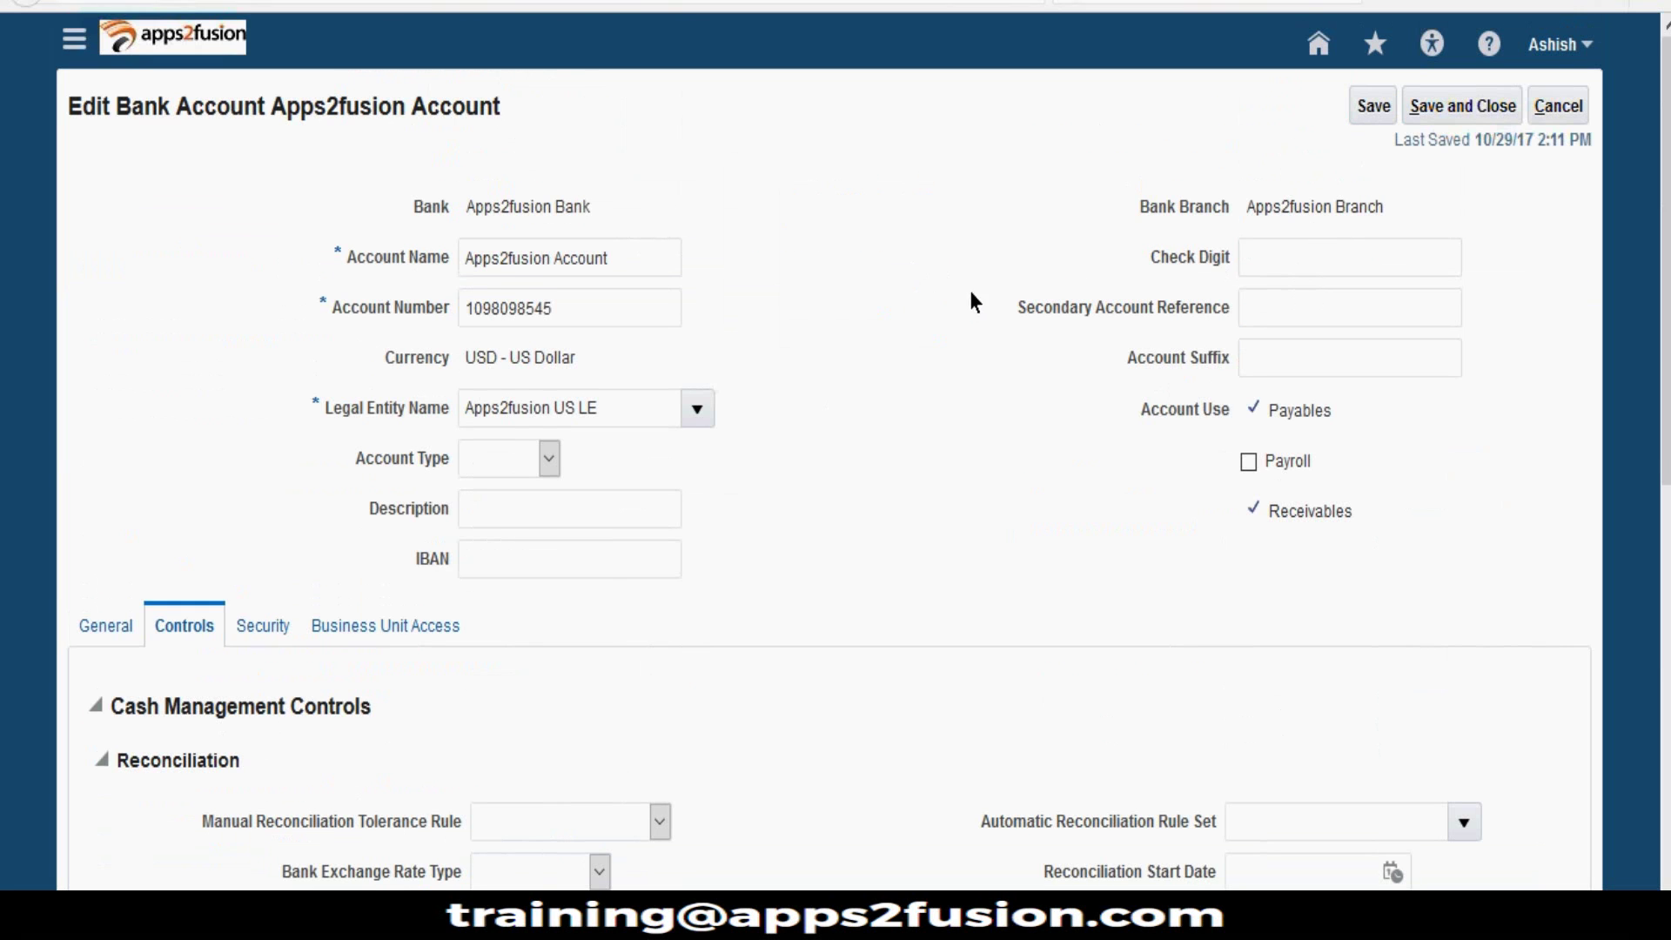
pyautogui.scroll(-9, 800, 417)
pyautogui.scroll(9, 736, 261)
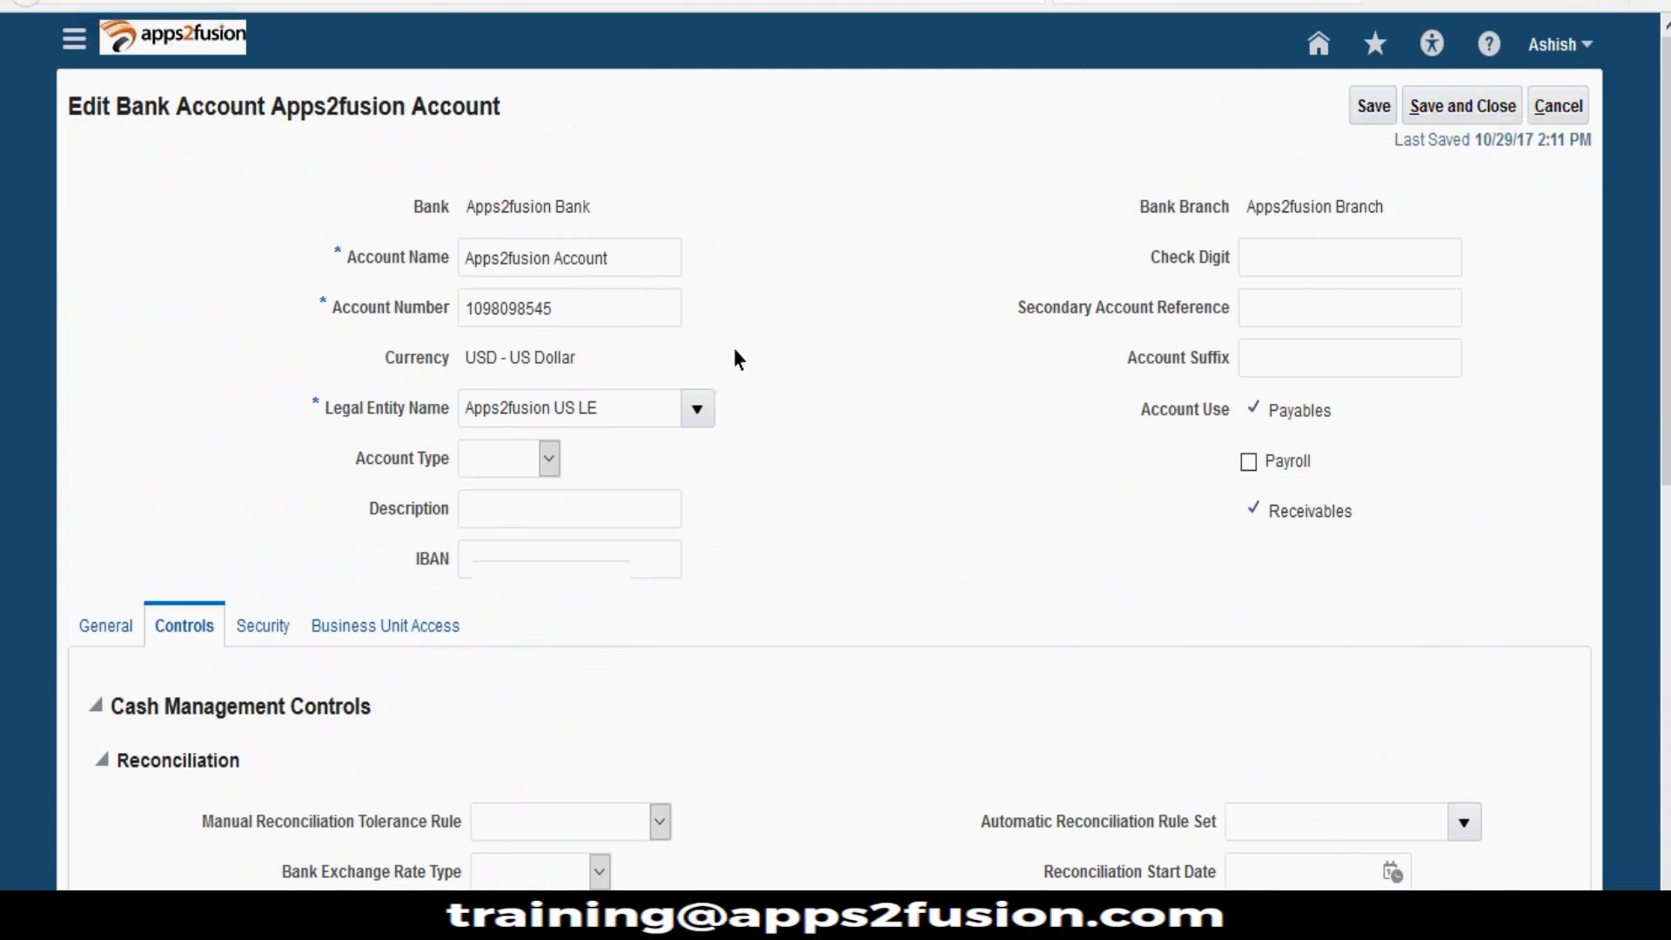
pyautogui.click(659, 821)
pyautogui.click(1535, 105)
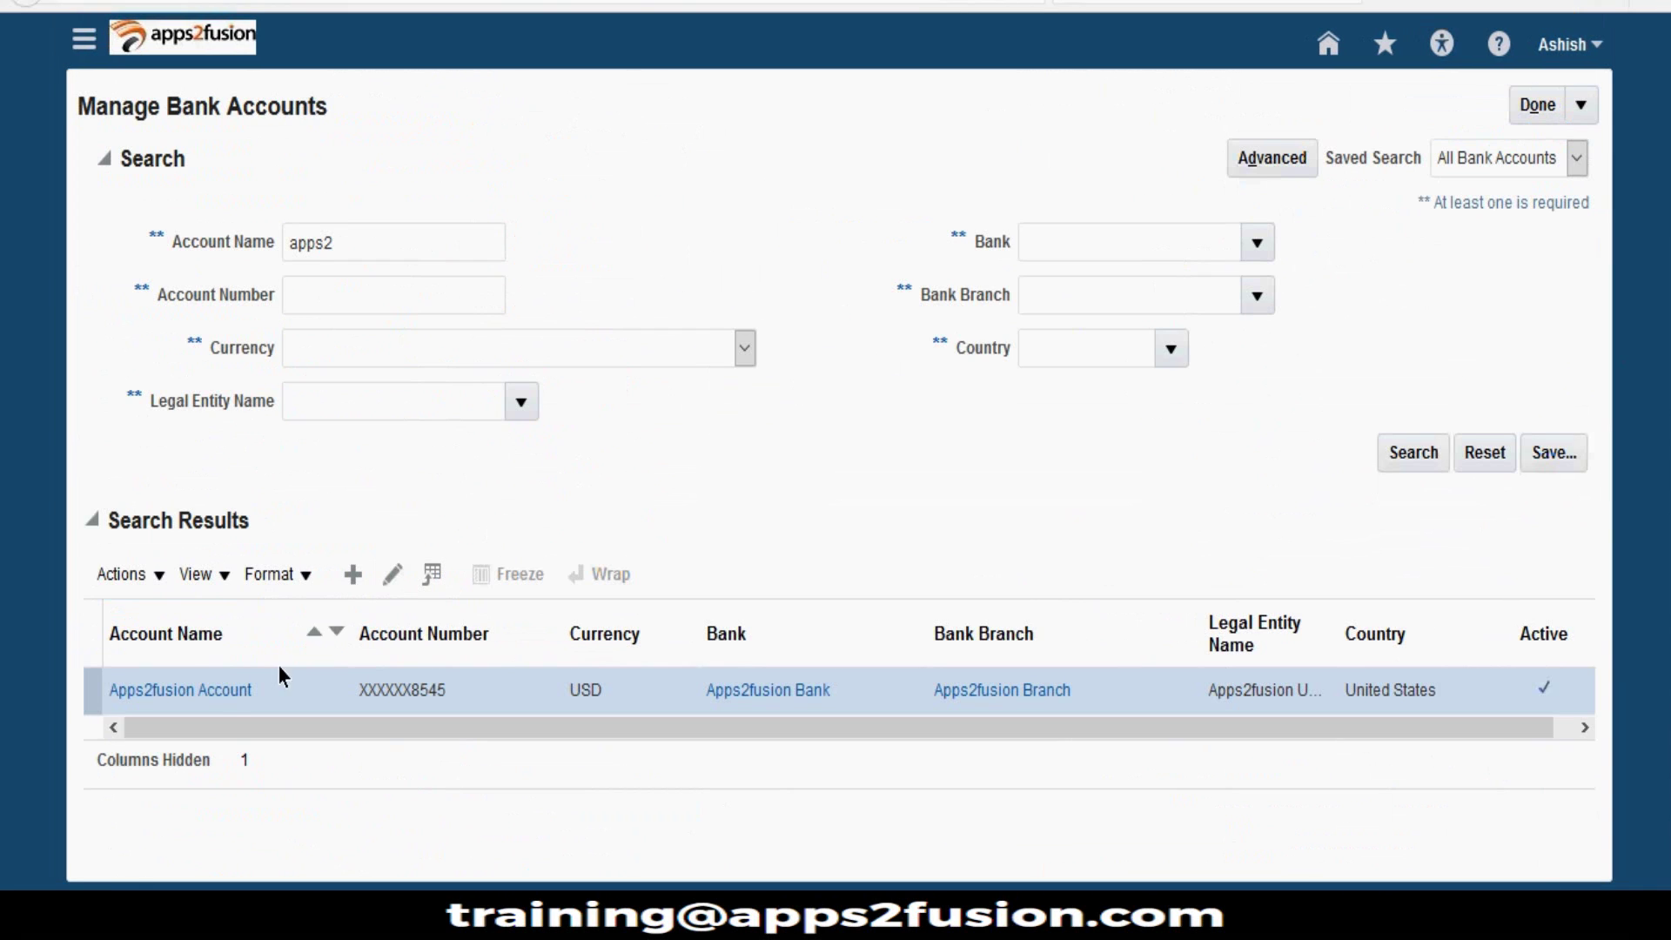
# Step: Edit Apps2fusion Account, check its manual tolerance rule choices, then go back to the tolerance rules list
pyautogui.click(228, 696)
pyautogui.click(1486, 115)
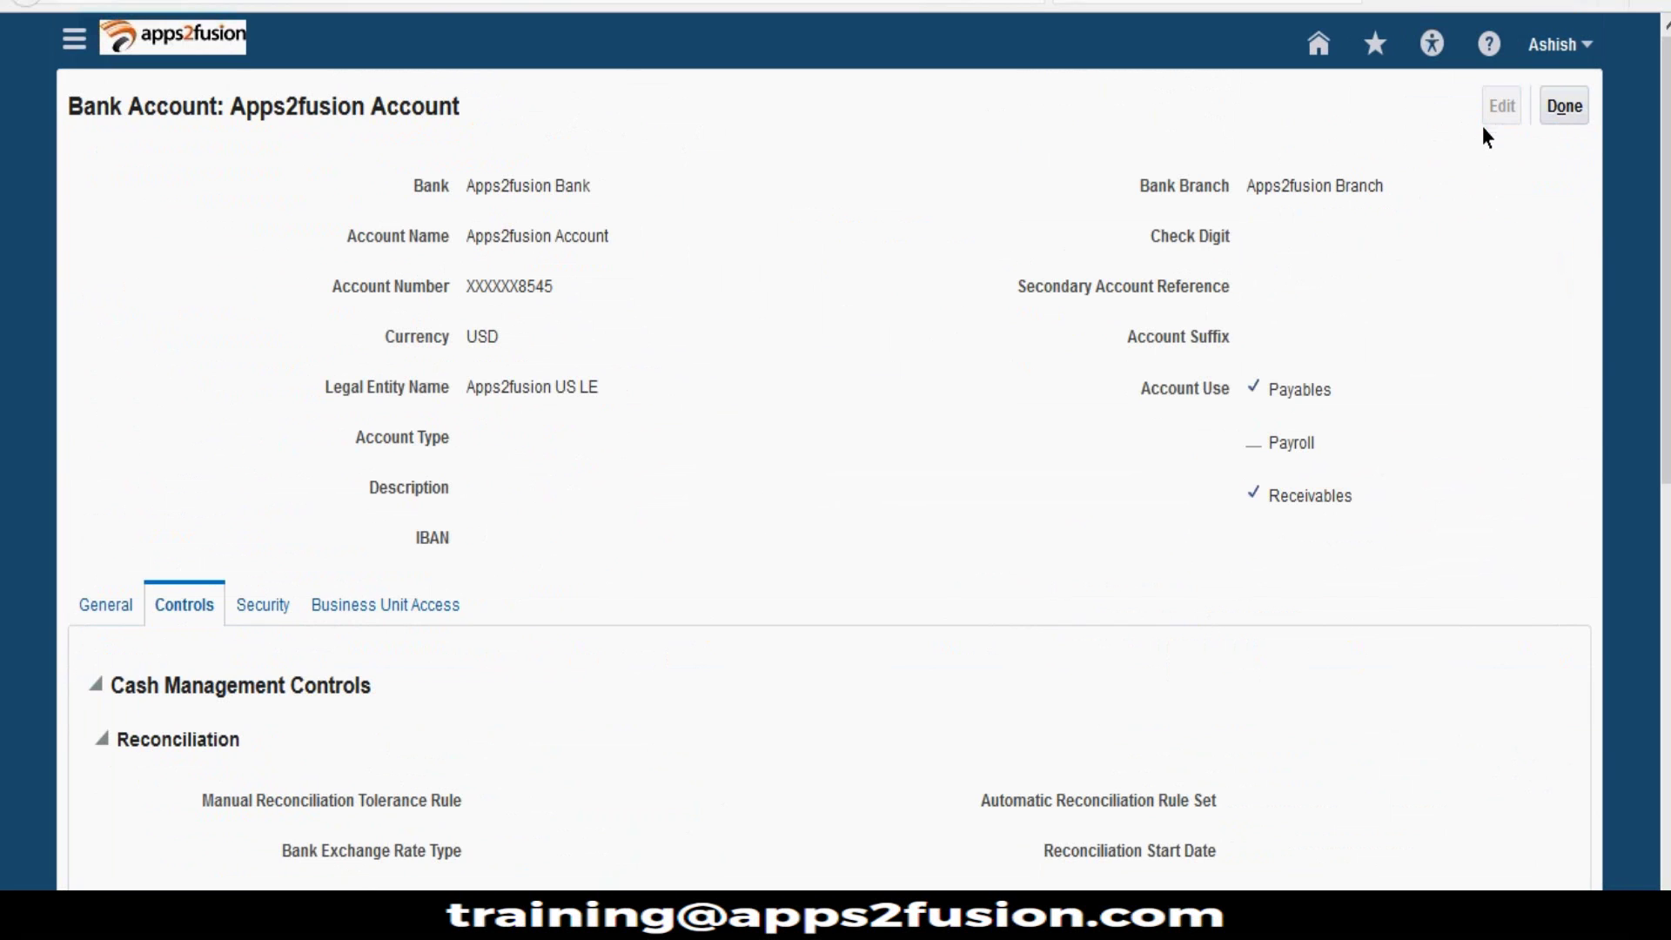
pyautogui.scroll(-3, 589, 523)
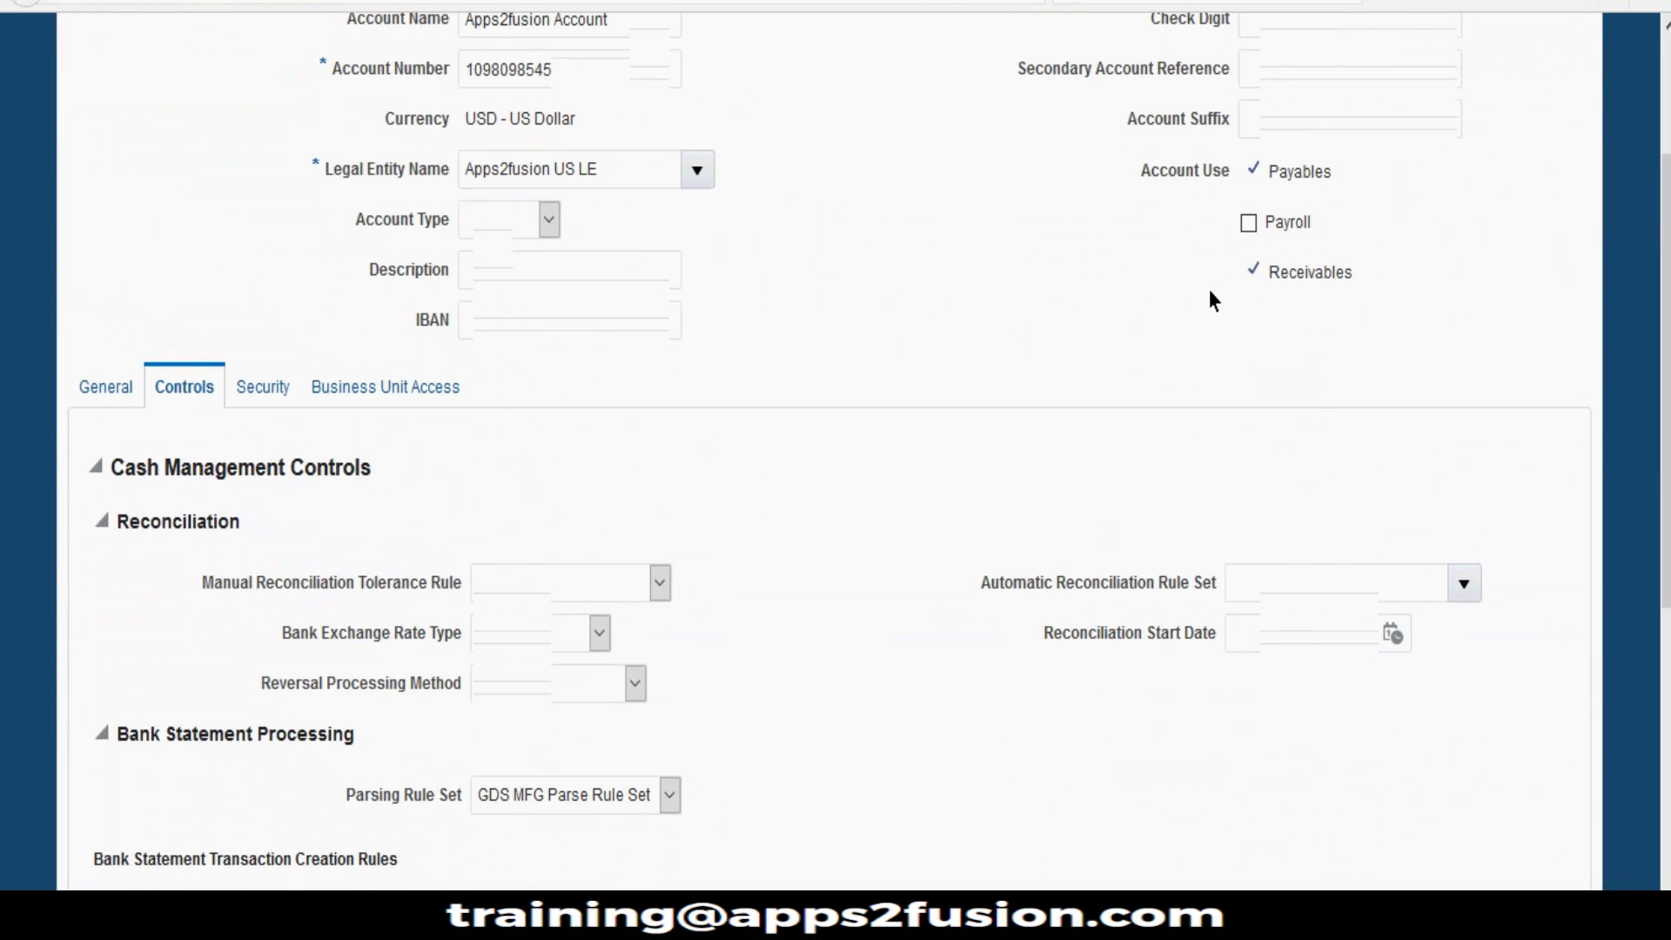
pyautogui.click(597, 589)
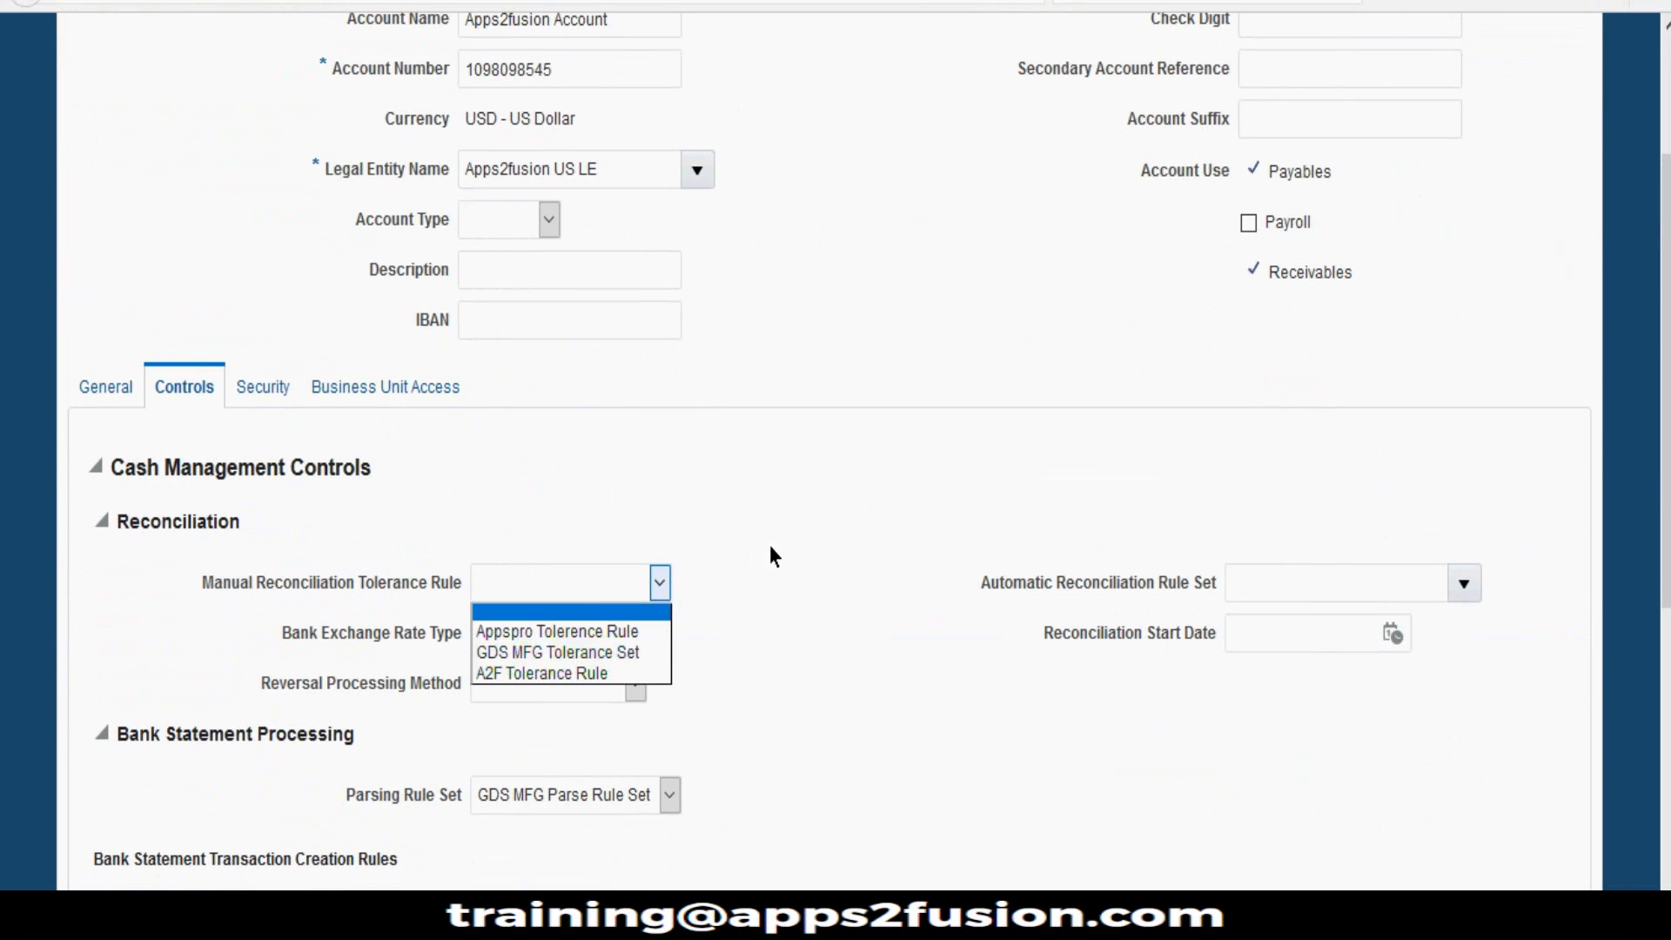
pyautogui.click(980, 592)
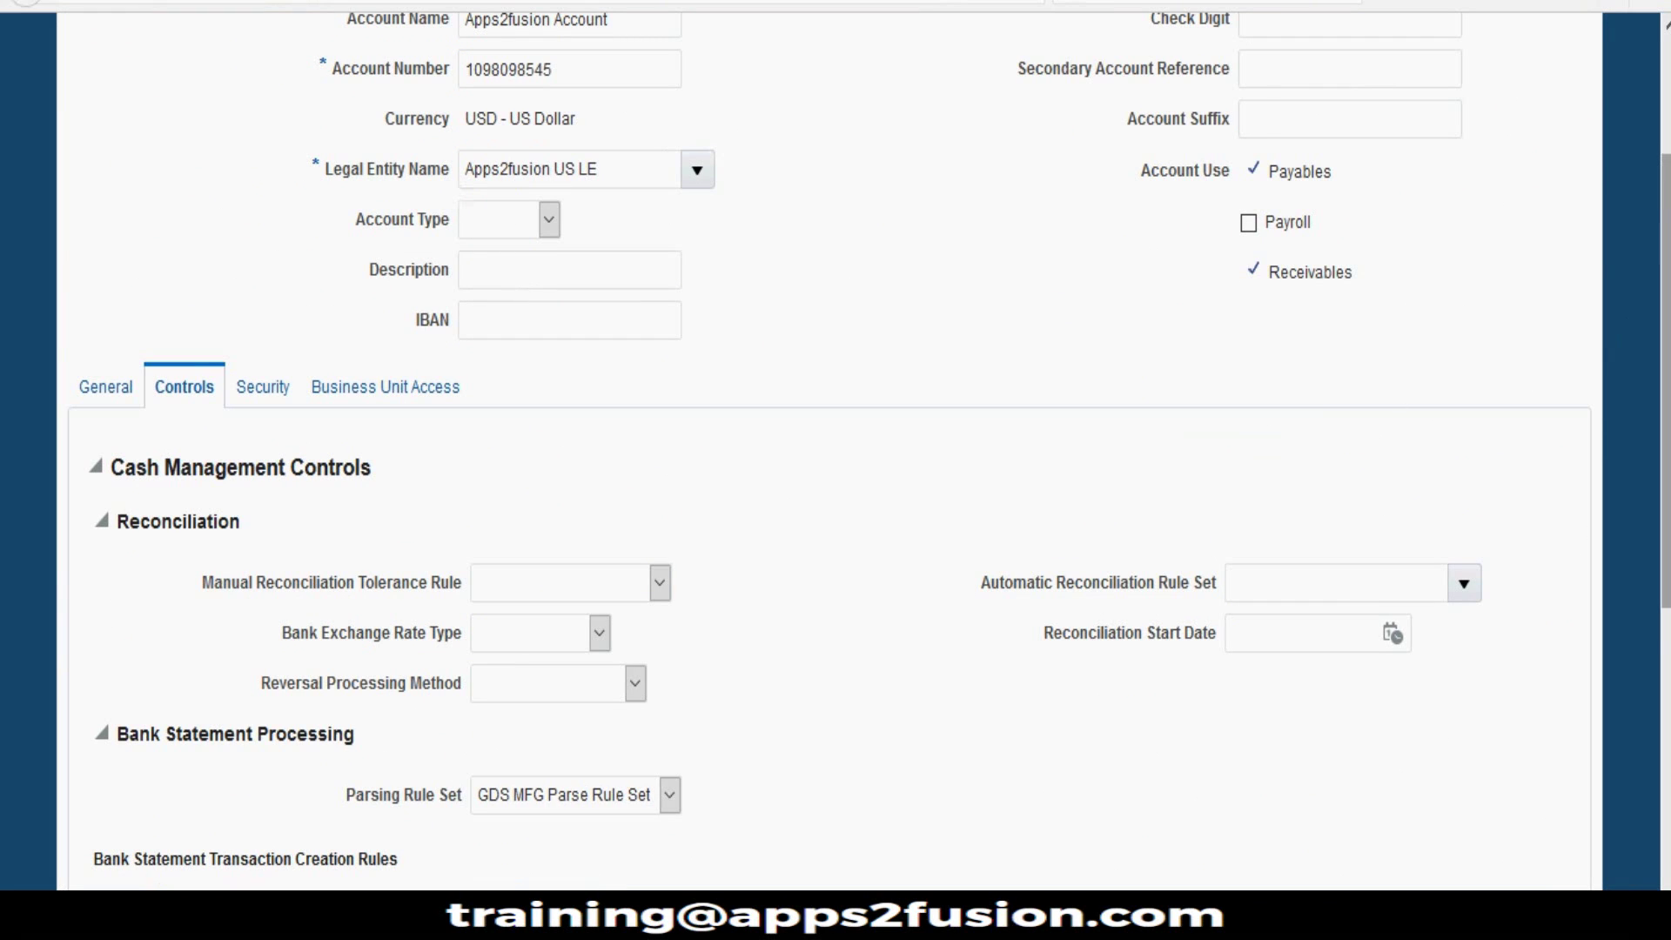
pyautogui.scroll(-2, 341, 564)
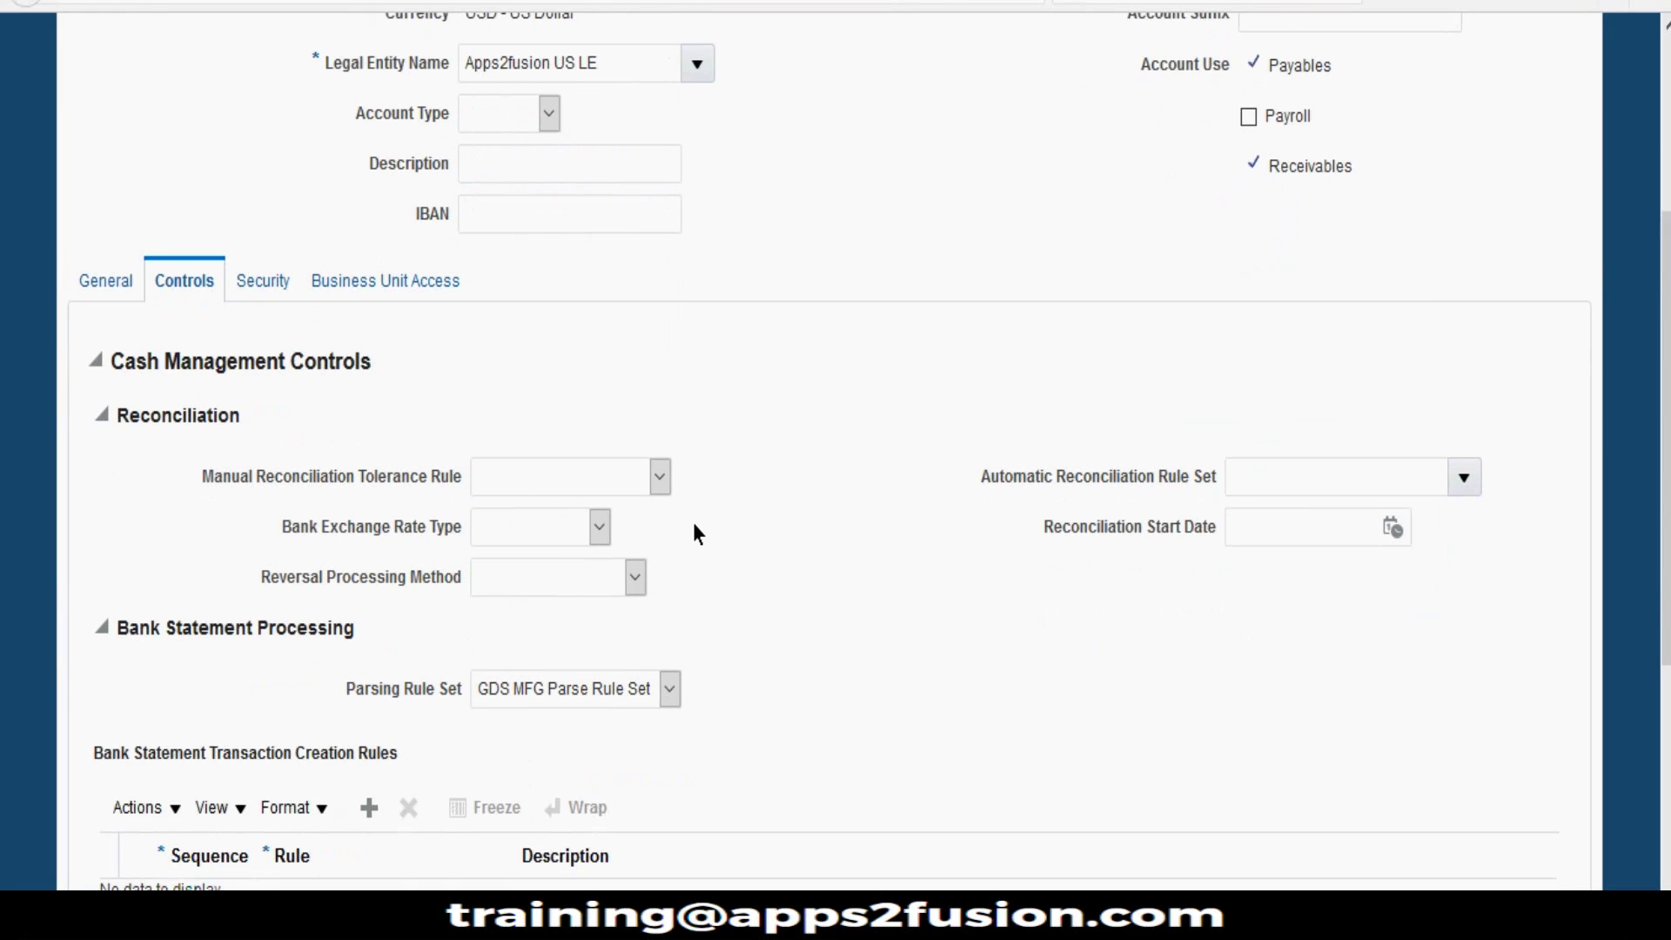
pyautogui.click(533, 476)
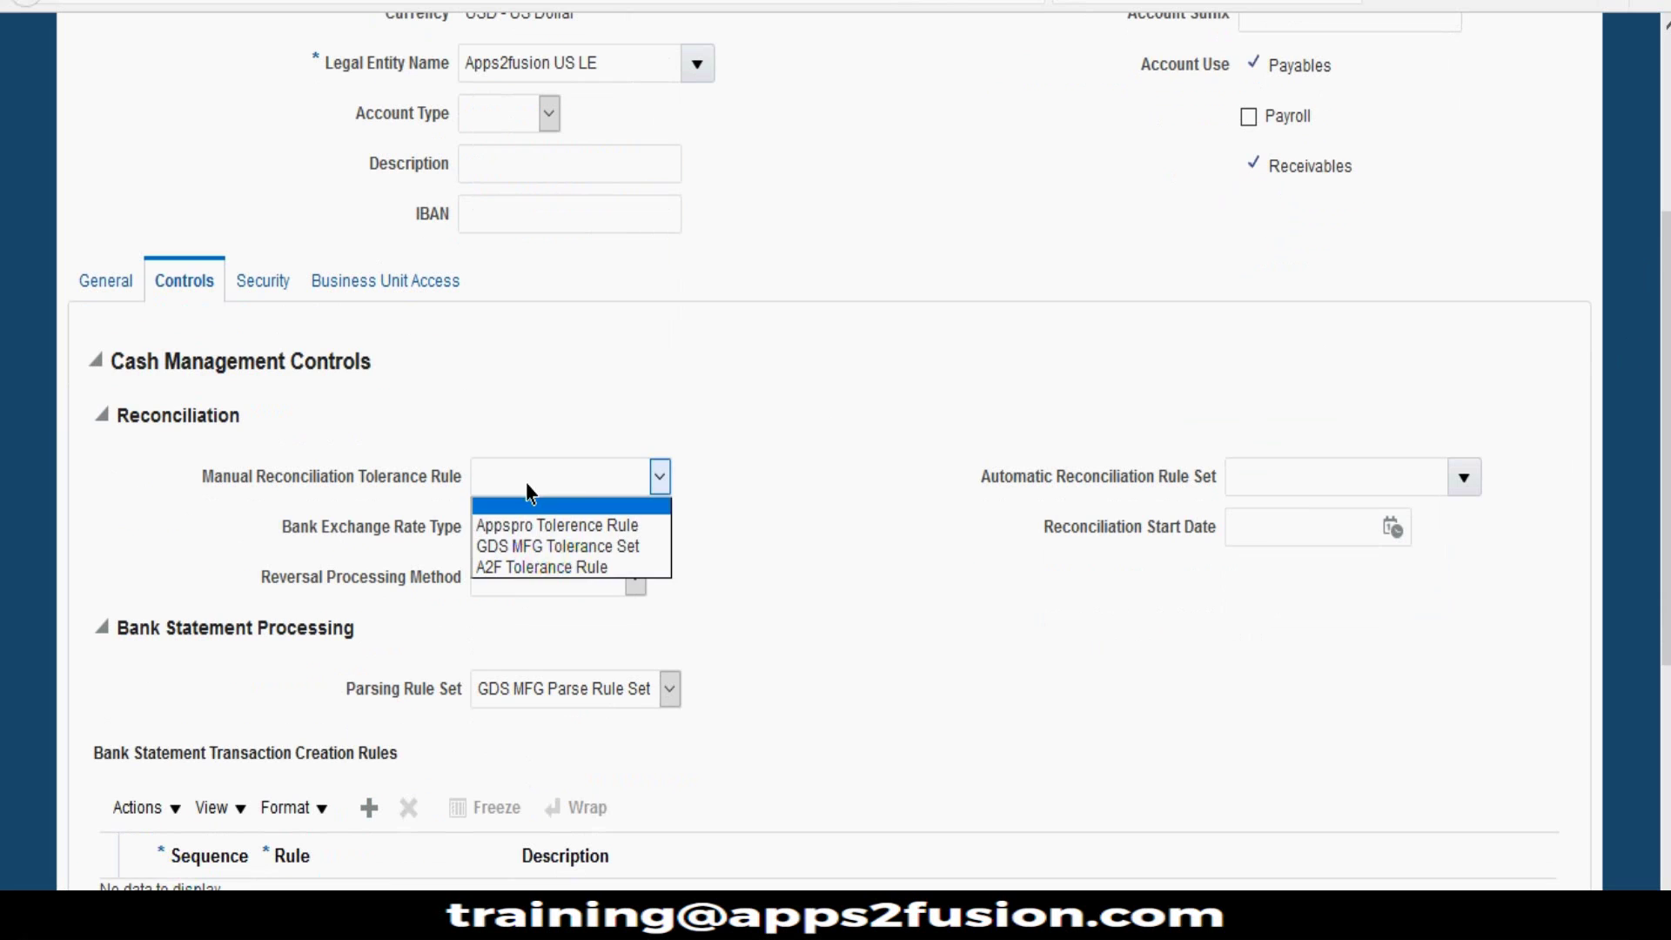
pyautogui.click(905, 9)
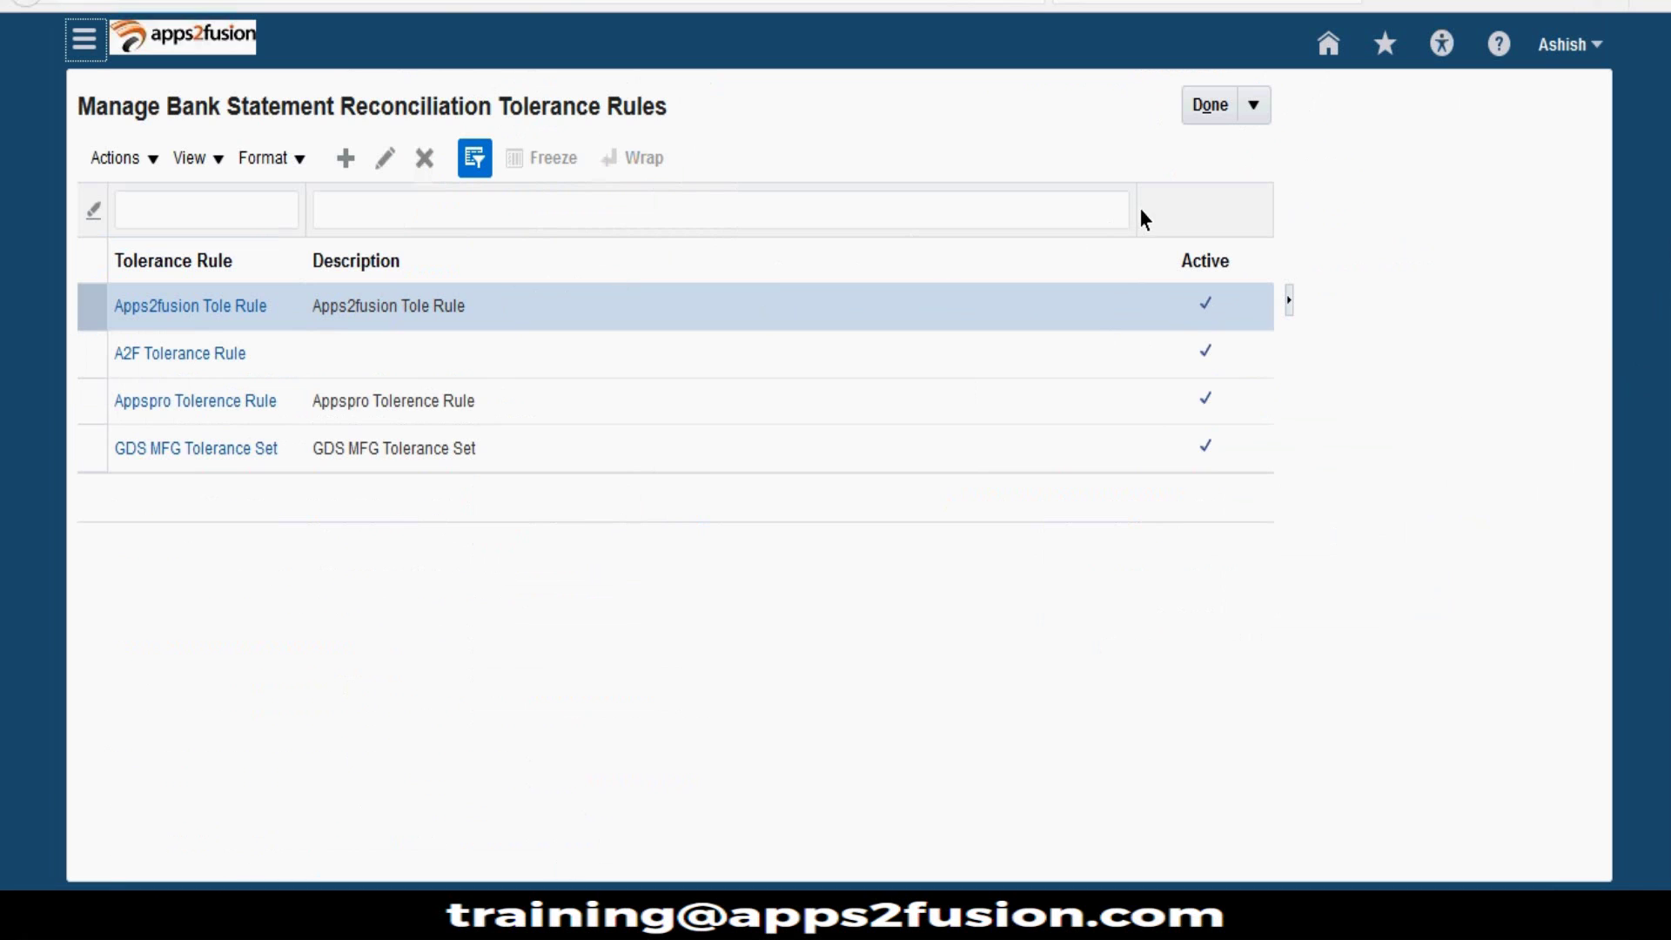
# Step: Inspect the A2F Tolerance Rule, select Apps2fusion Tole Rule, and return to the bank account's Controls tab
pyautogui.click(331, 365)
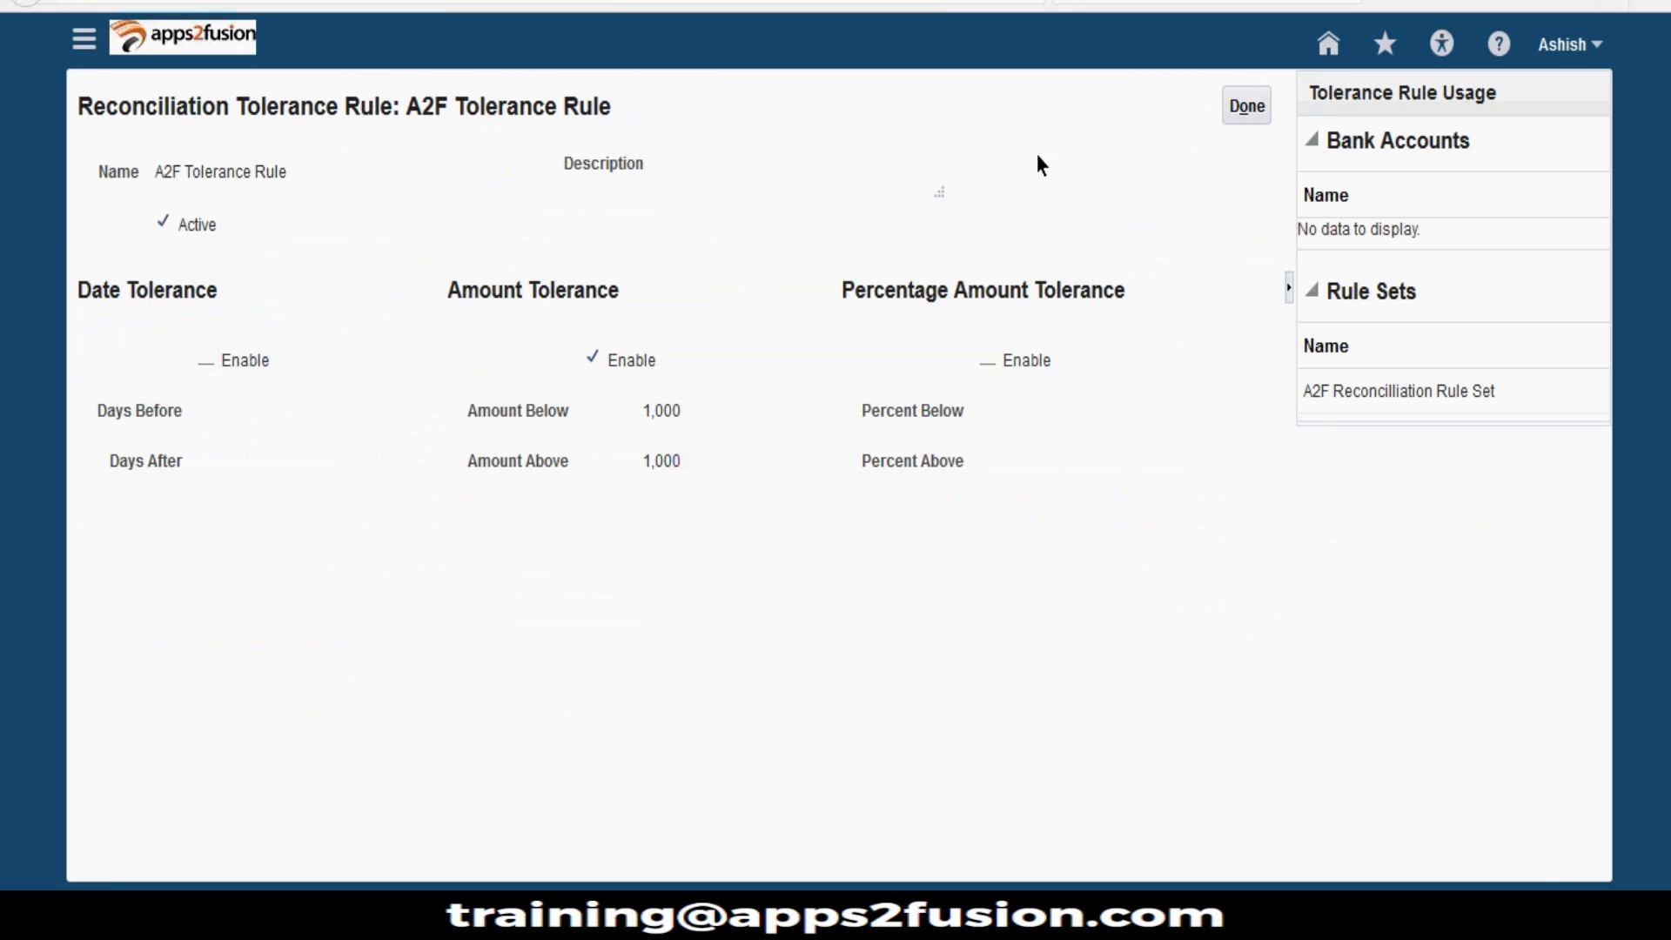
pyautogui.click(1246, 107)
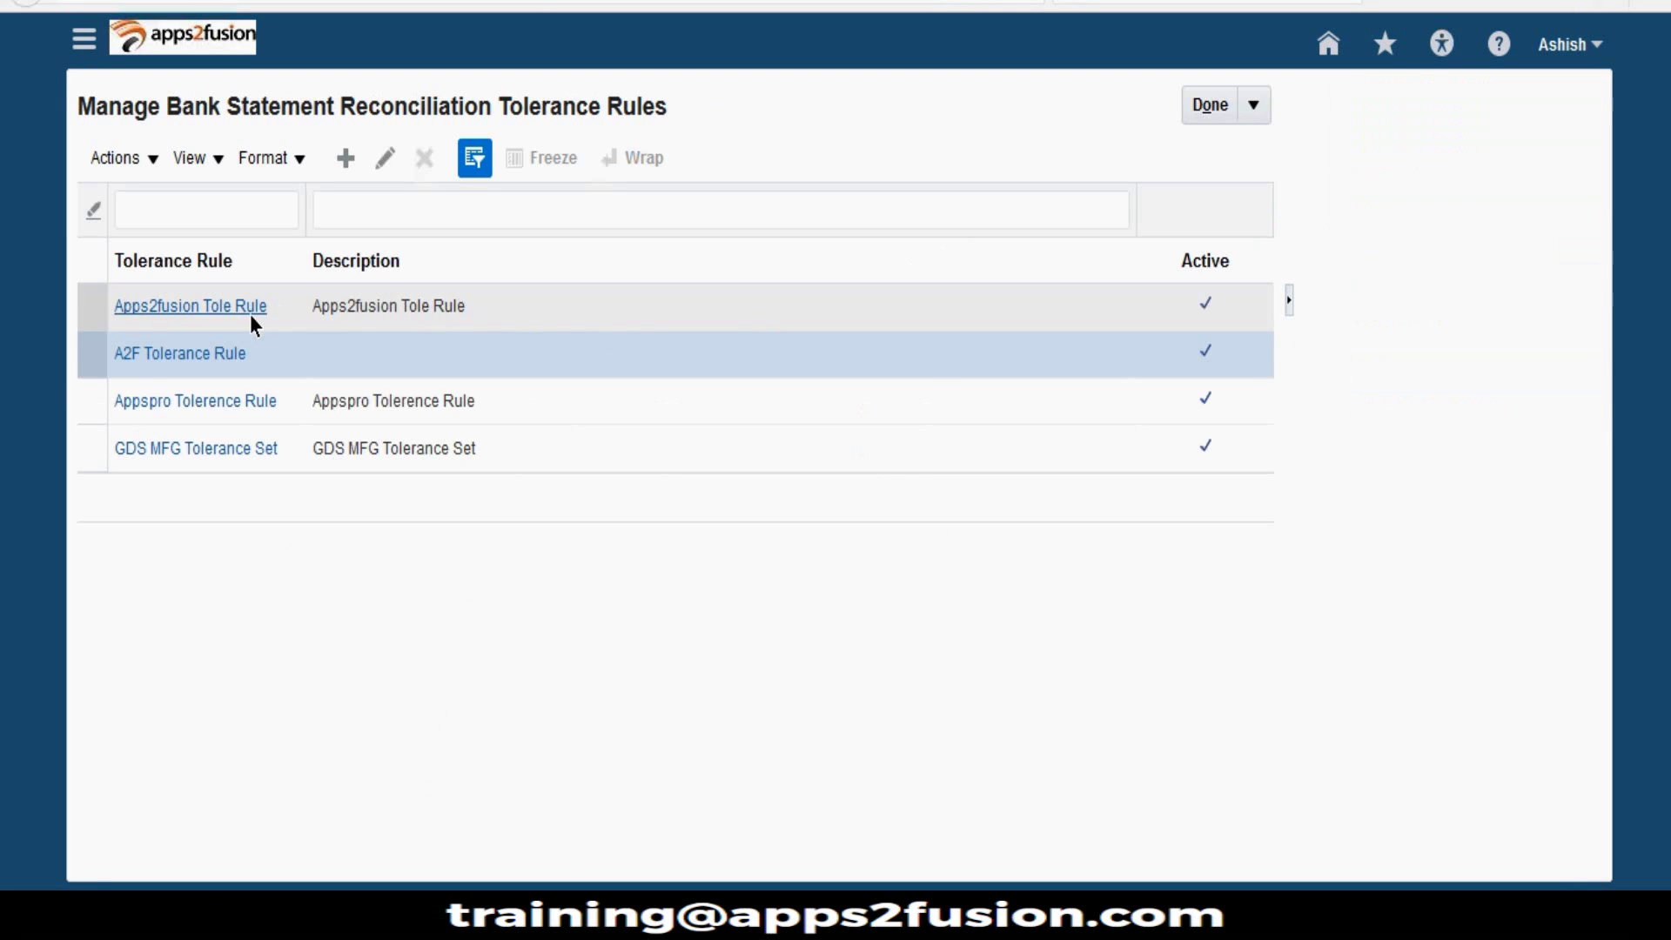
pyautogui.click(248, 312)
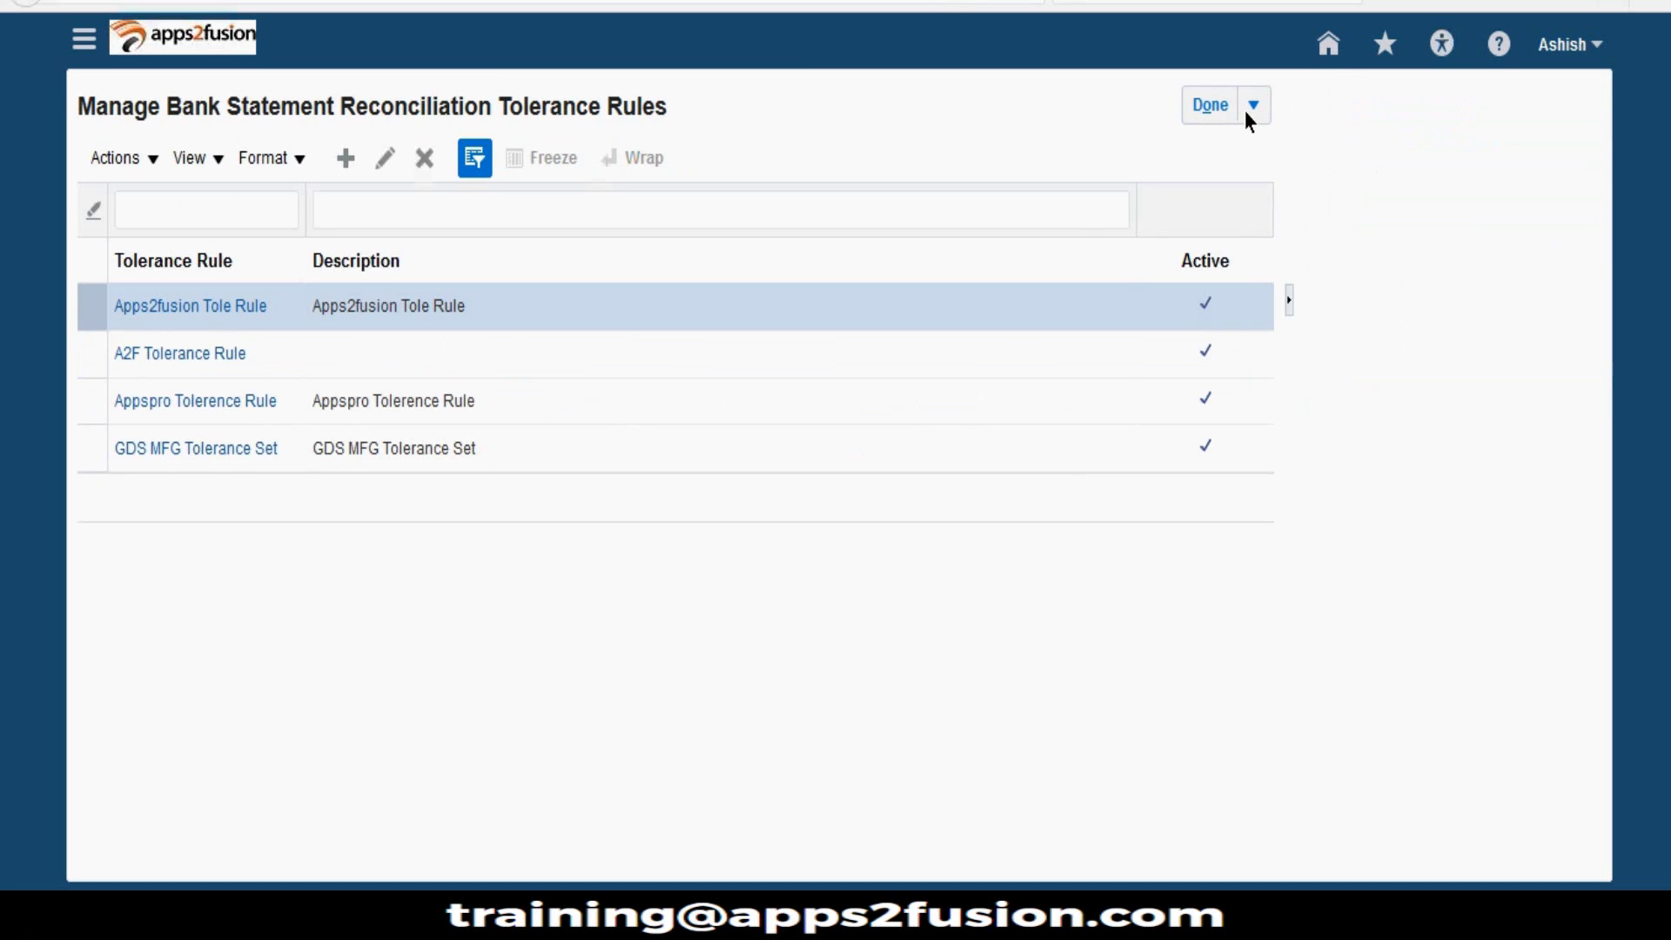
pyautogui.click(1245, 111)
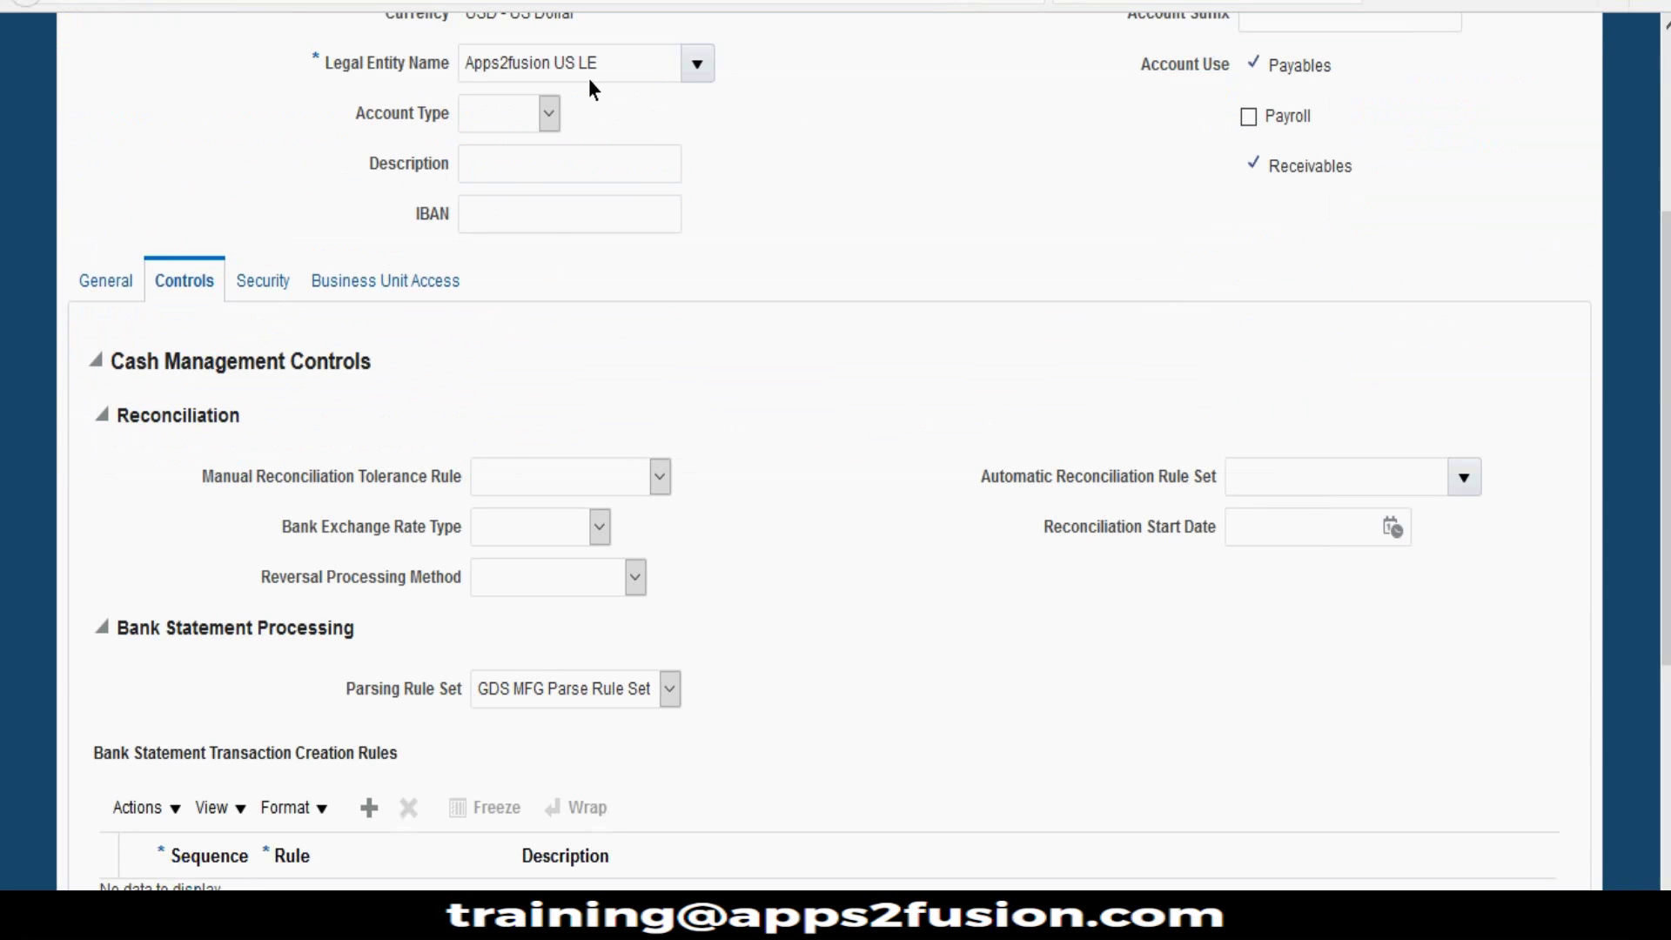
# Step: Close the tolerance rule dropdown without a choice and save and close the Apps2fusion Account
pyautogui.click(496, 477)
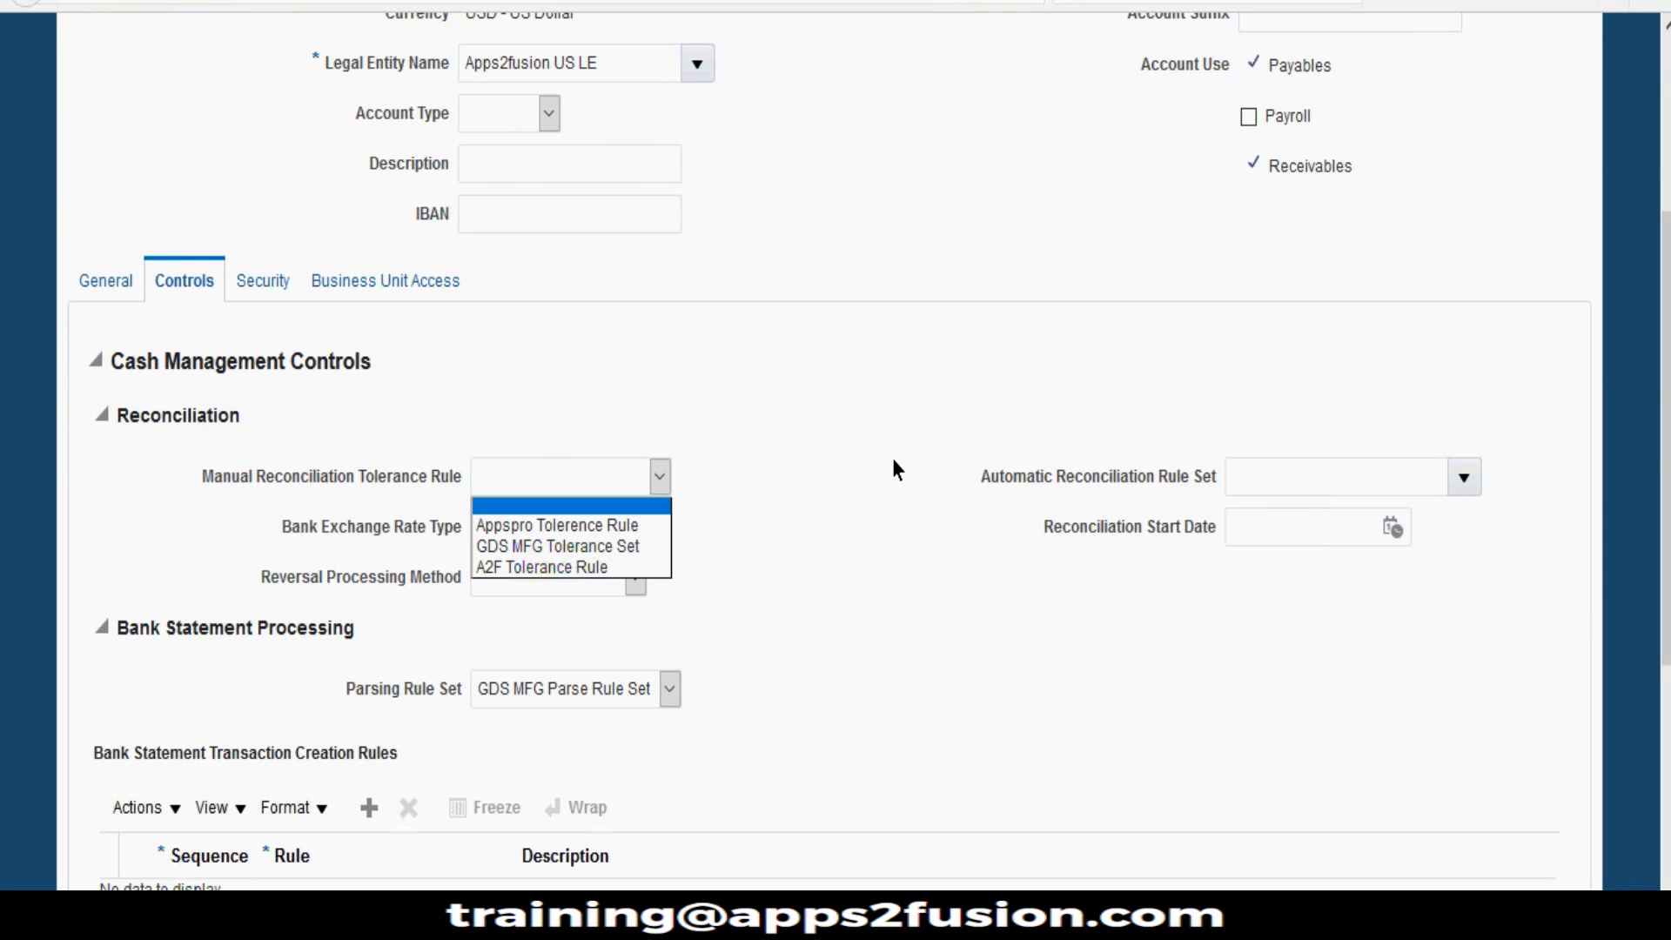
pyautogui.click(898, 529)
pyautogui.scroll(-5, 900, 534)
pyautogui.scroll(10, 1412, 581)
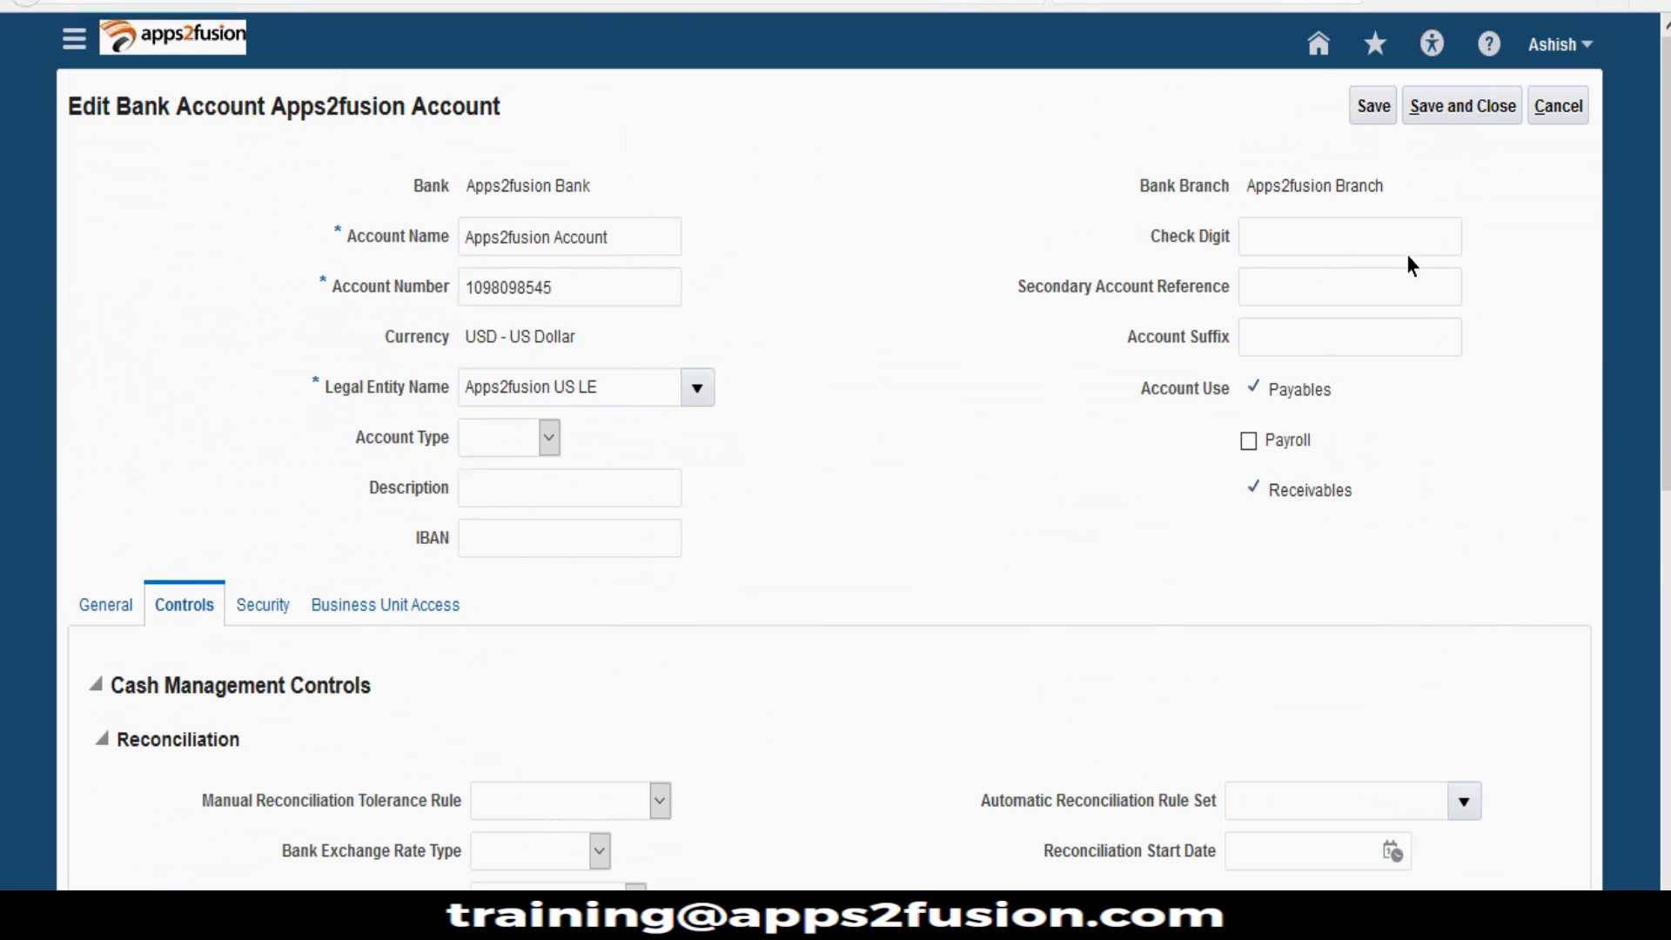
pyautogui.click(1467, 107)
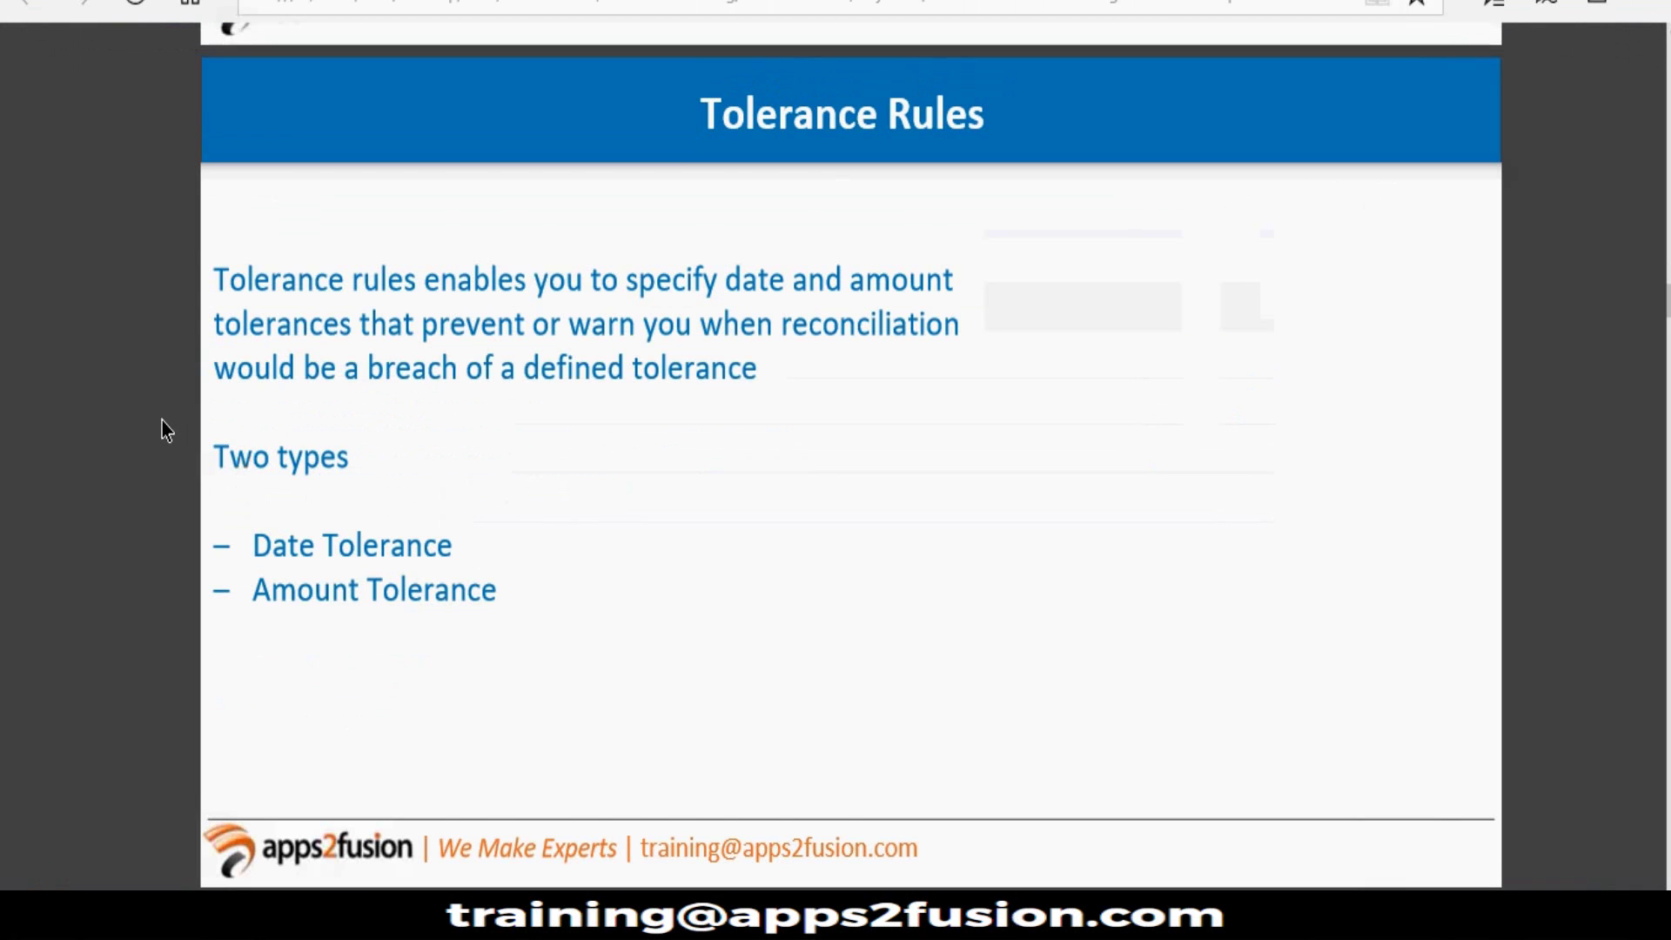
# Step: Scroll the PDF past the Date/Amount Tolerance slides to Reconciliation Matching Rules on page 11
pyautogui.scroll(-3, 167, 430)
pyautogui.scroll(-3, 167, 430)
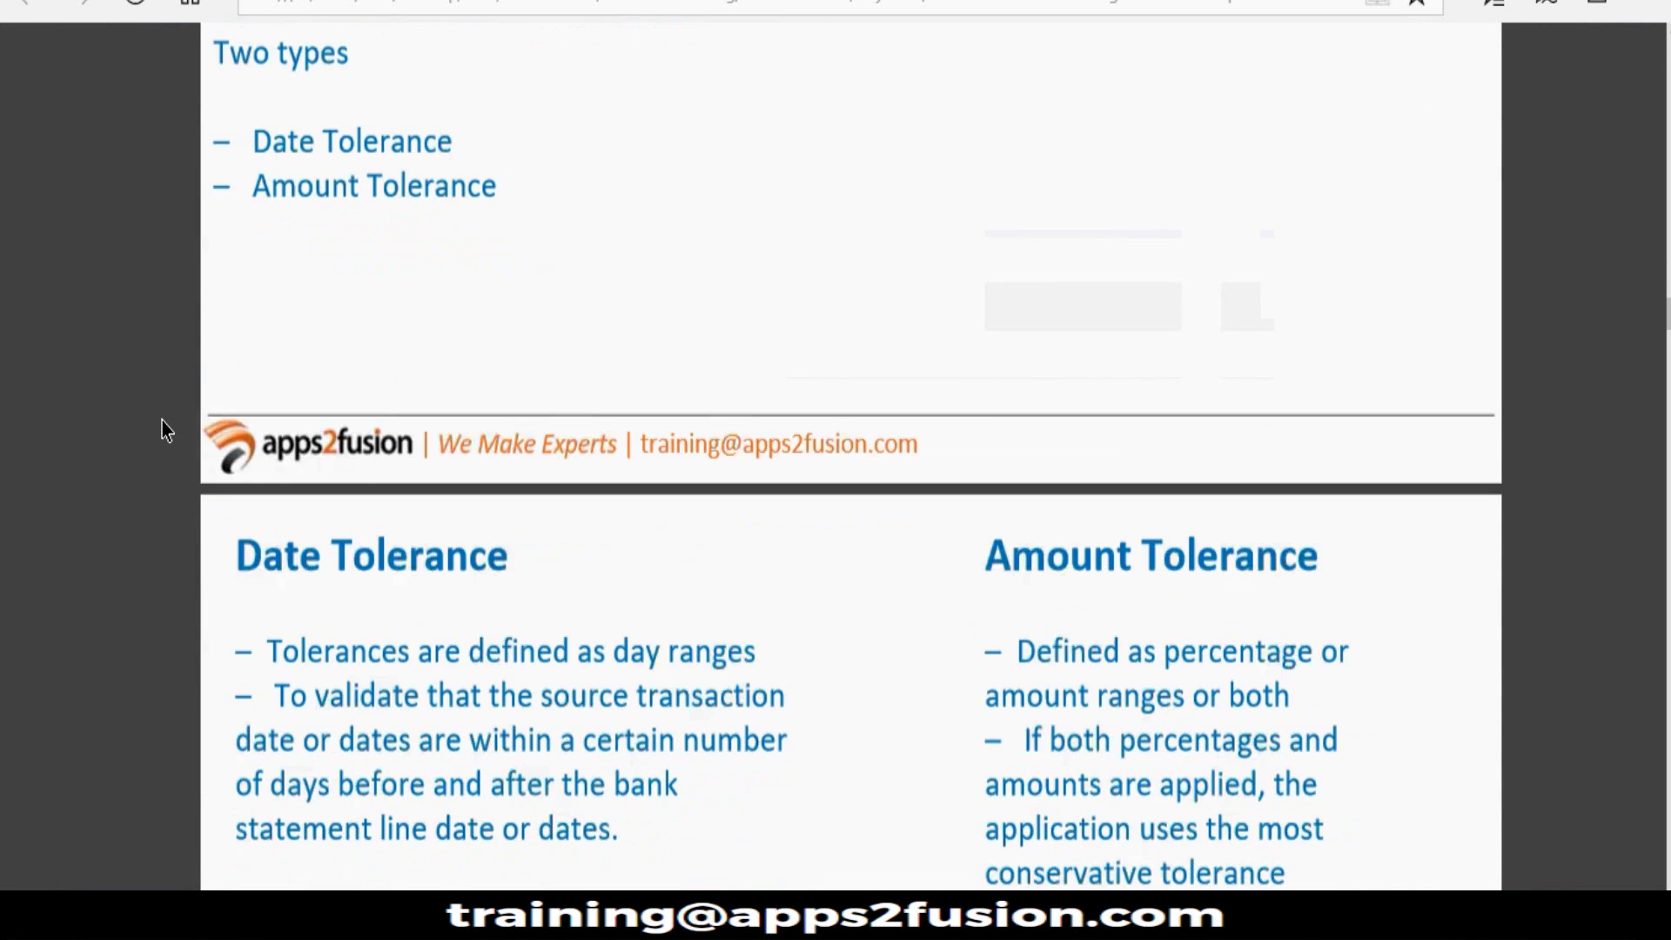
pyautogui.scroll(-3, 167, 430)
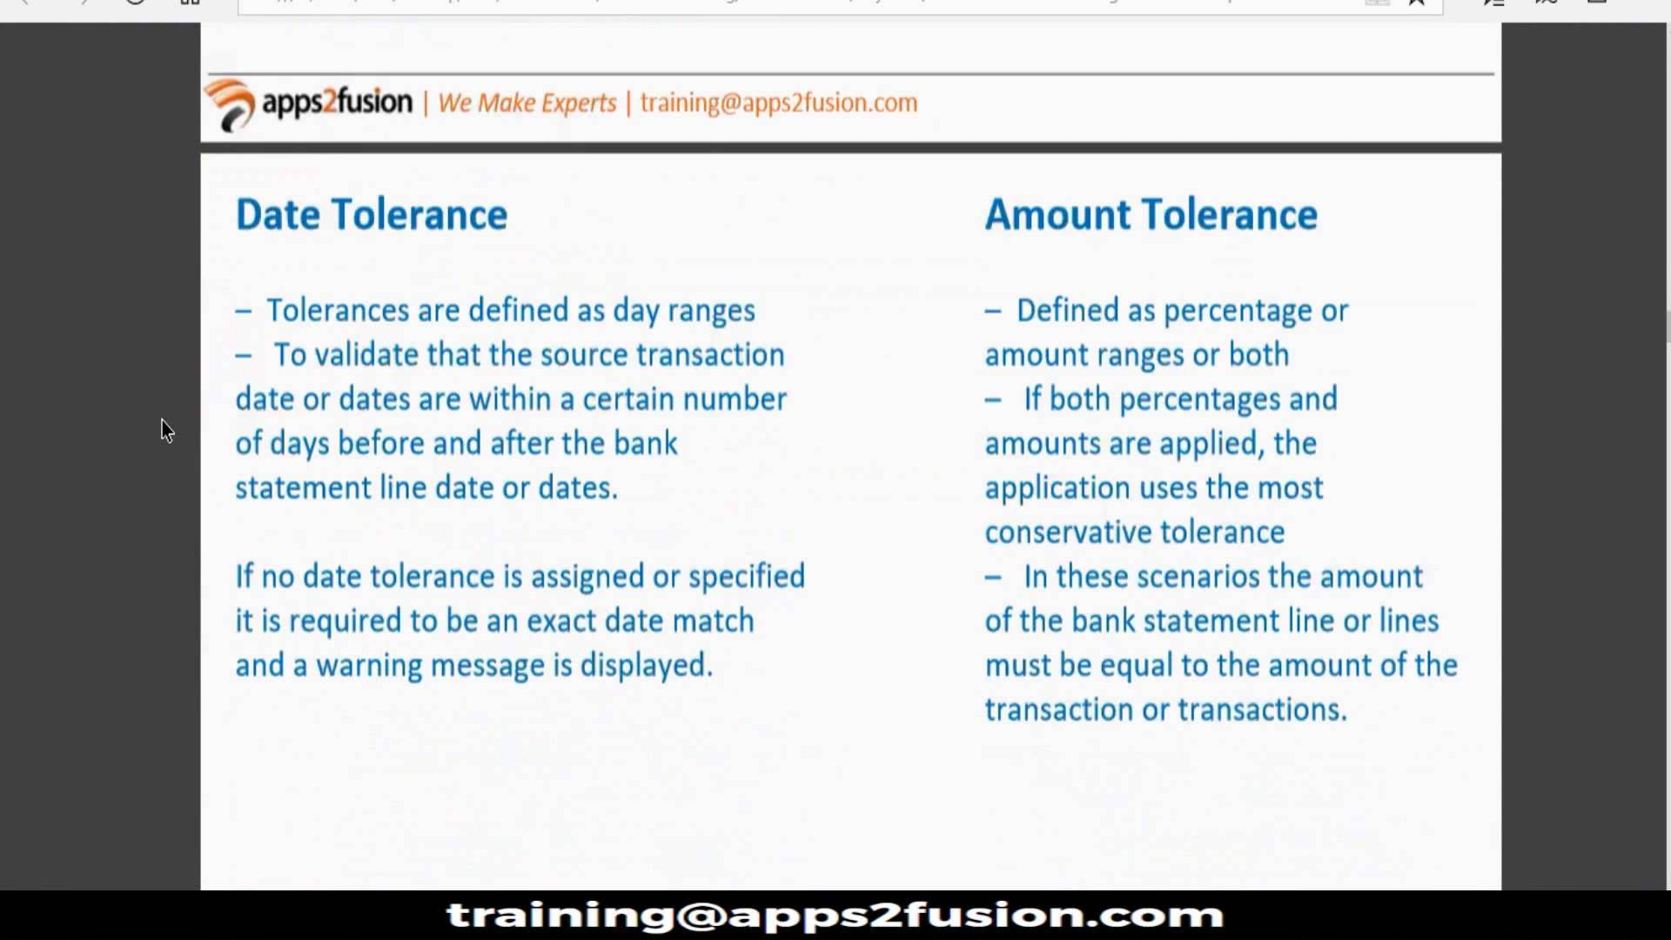
pyautogui.scroll(-4, 167, 430)
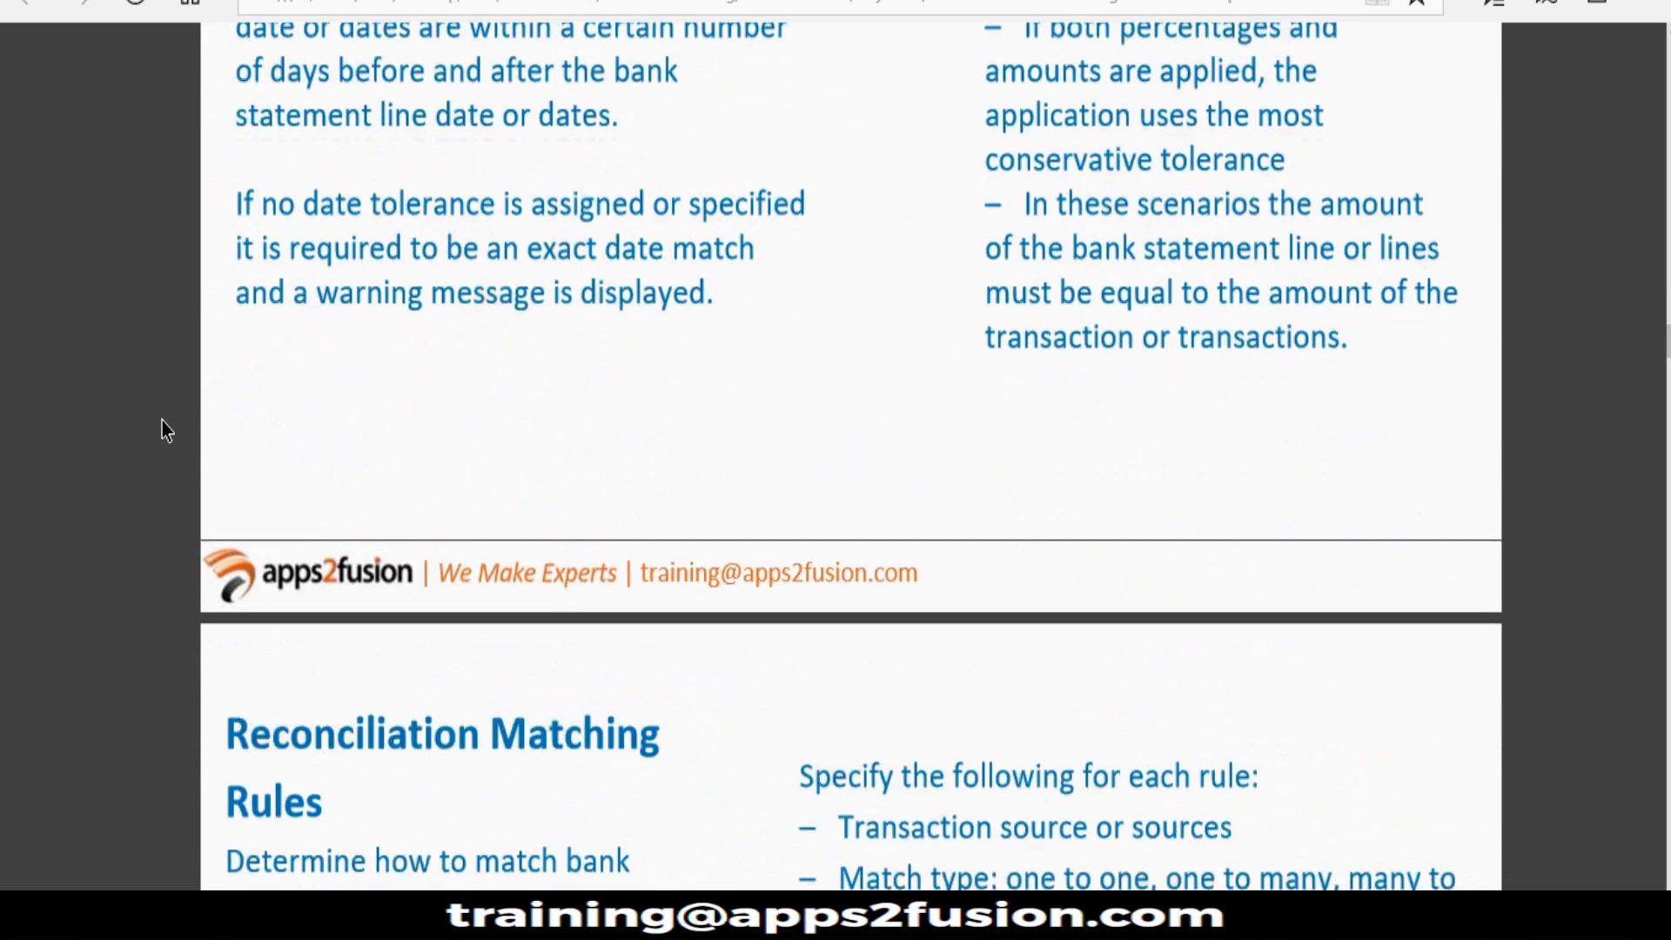
pyautogui.scroll(-3, 167, 430)
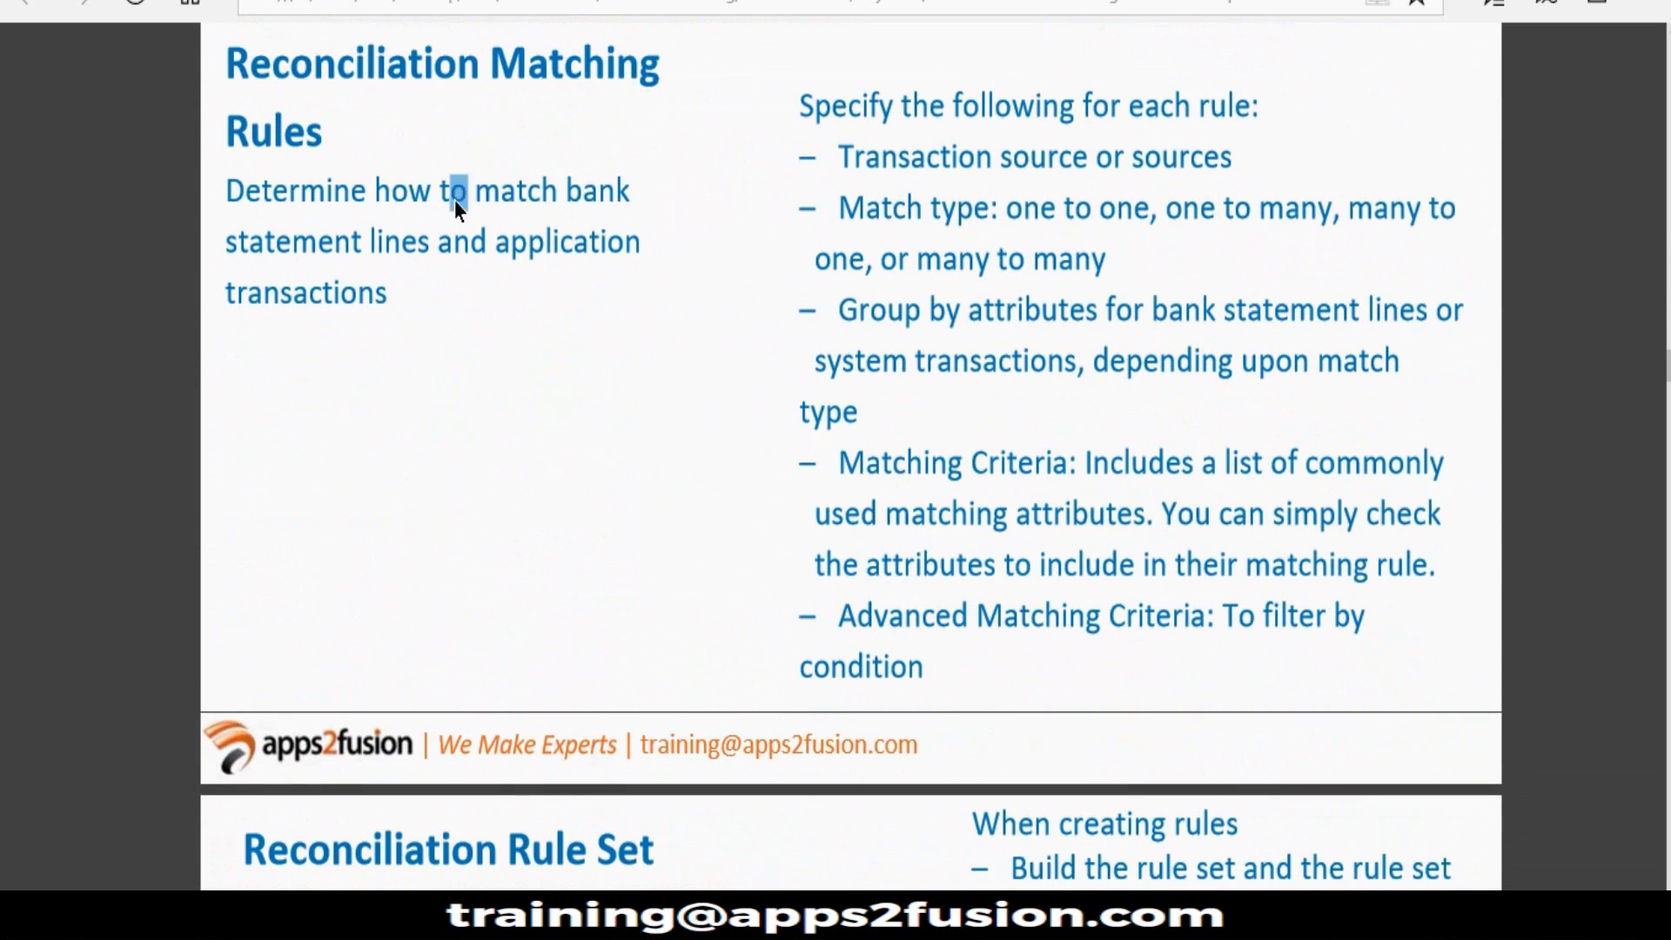
pyautogui.moveTo(450, 194); pyautogui.dragTo(625, 183)
pyautogui.moveTo(264, 241); pyautogui.dragTo(585, 248)
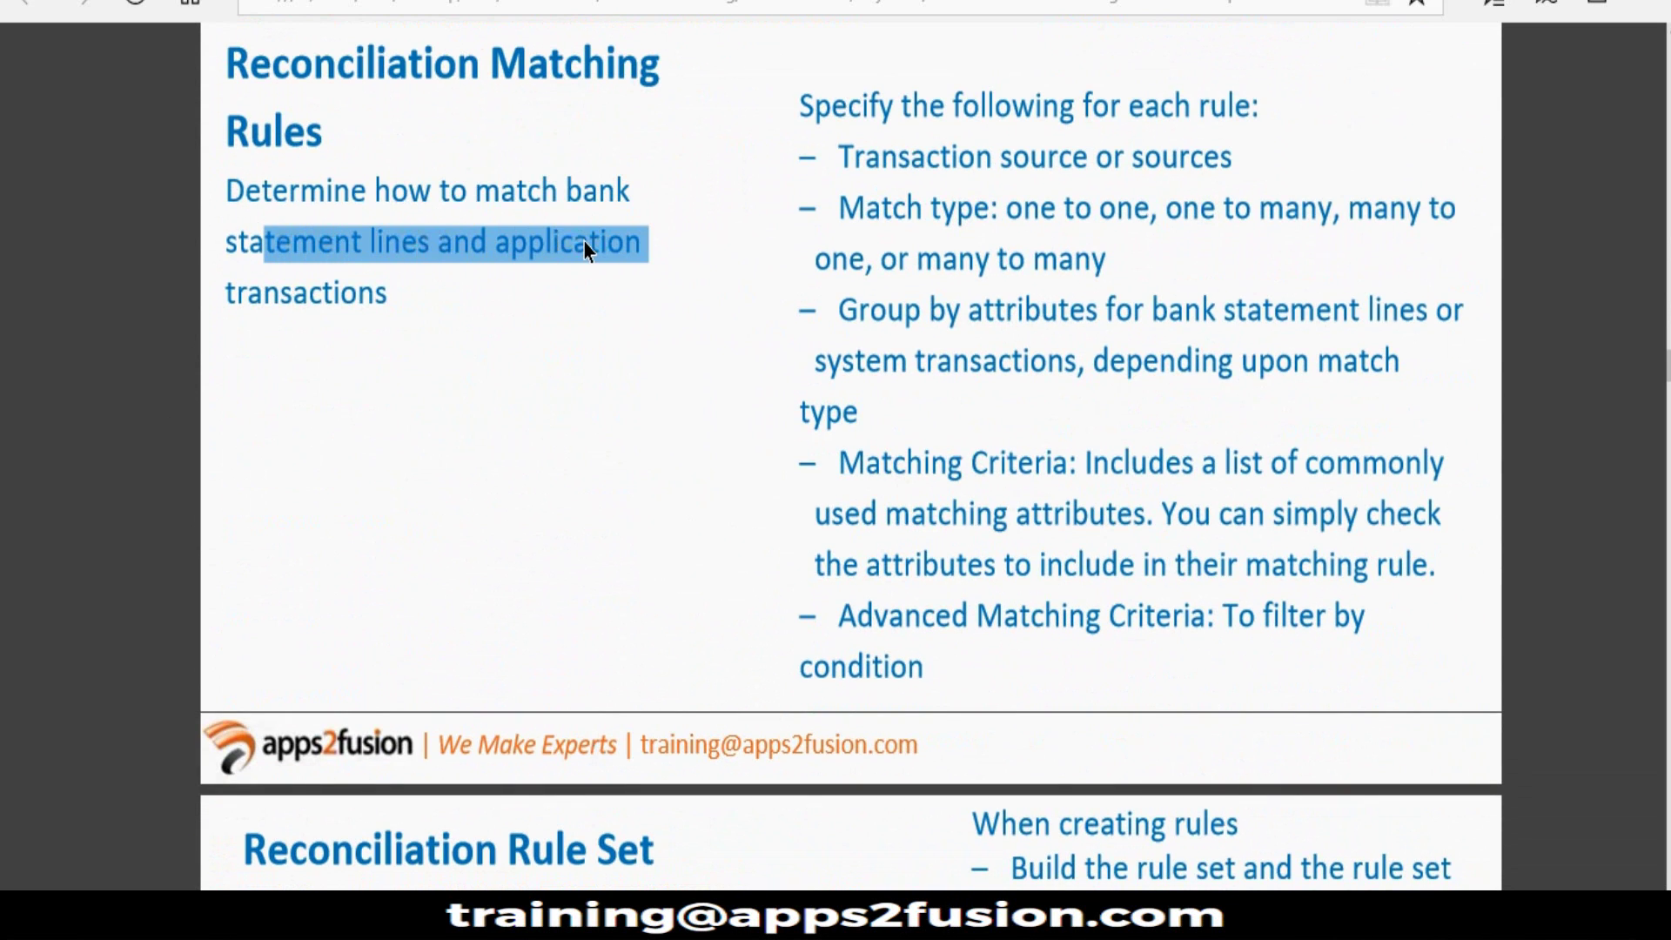
pyautogui.click(526, 286)
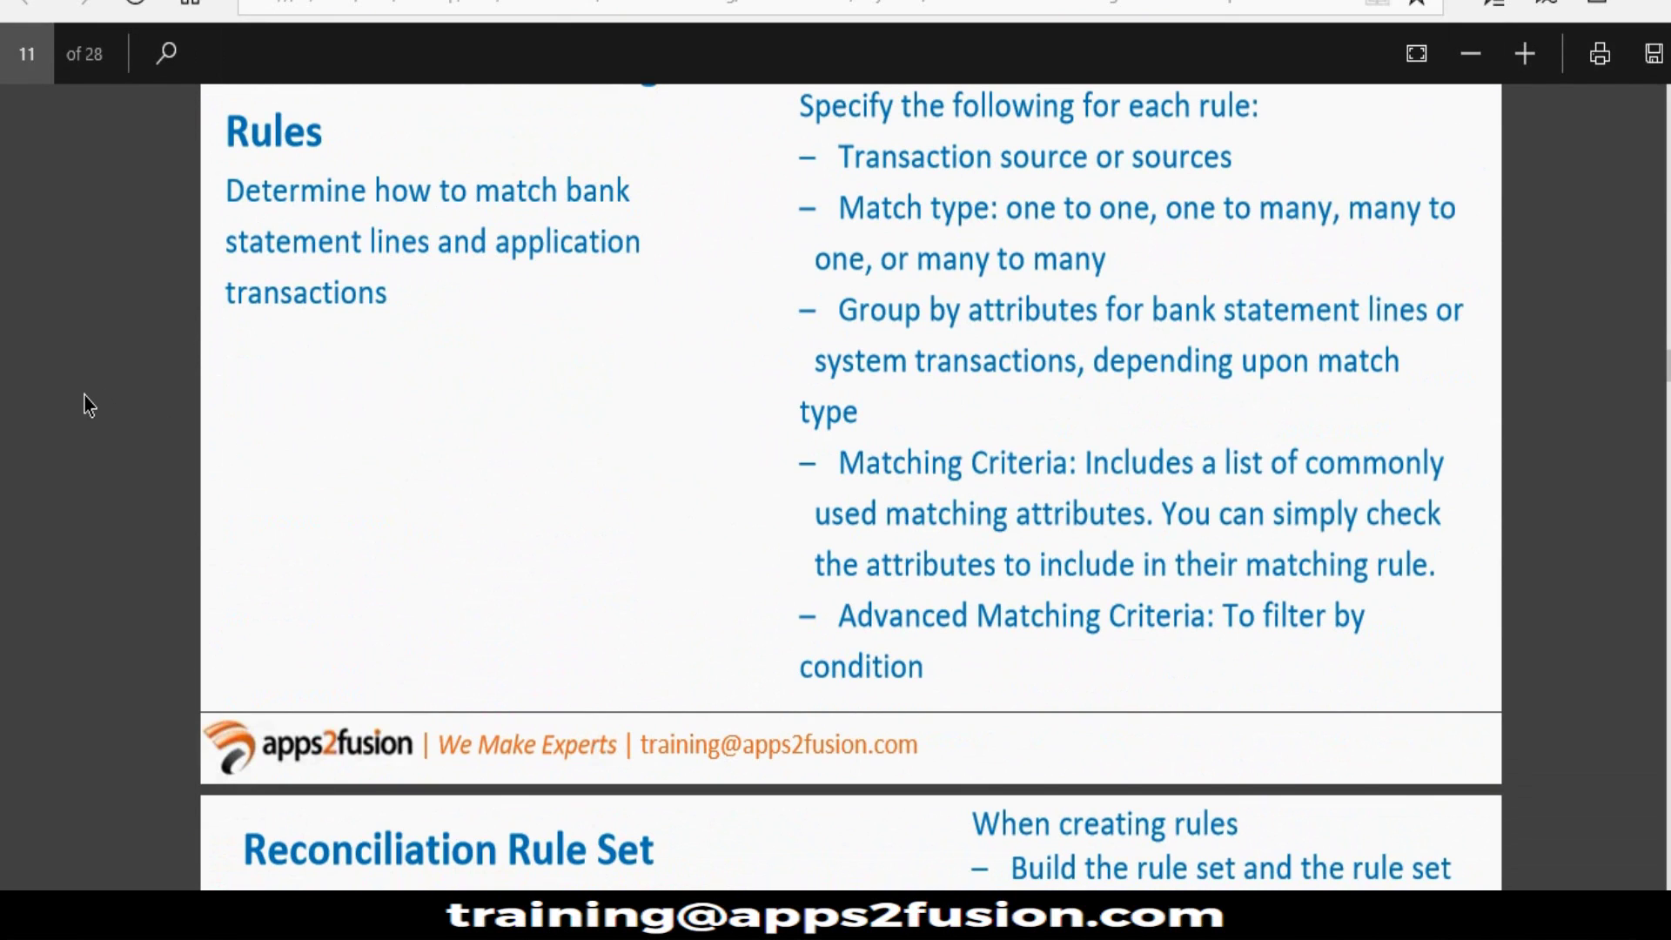
pyautogui.scroll(-3, 87, 405)
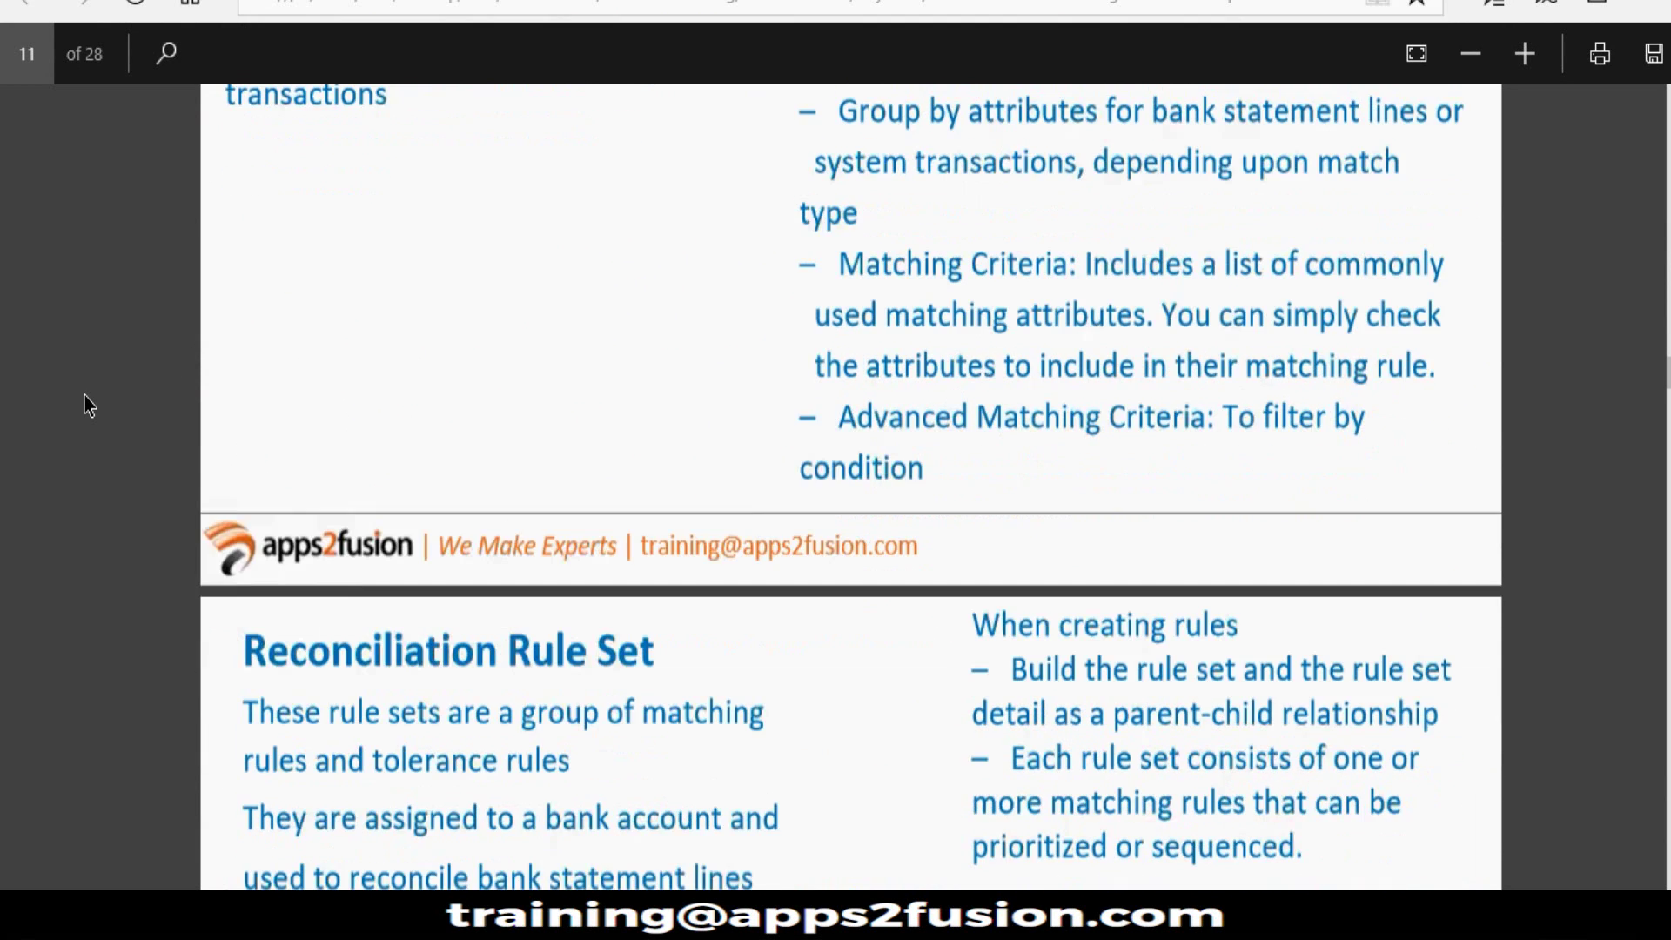
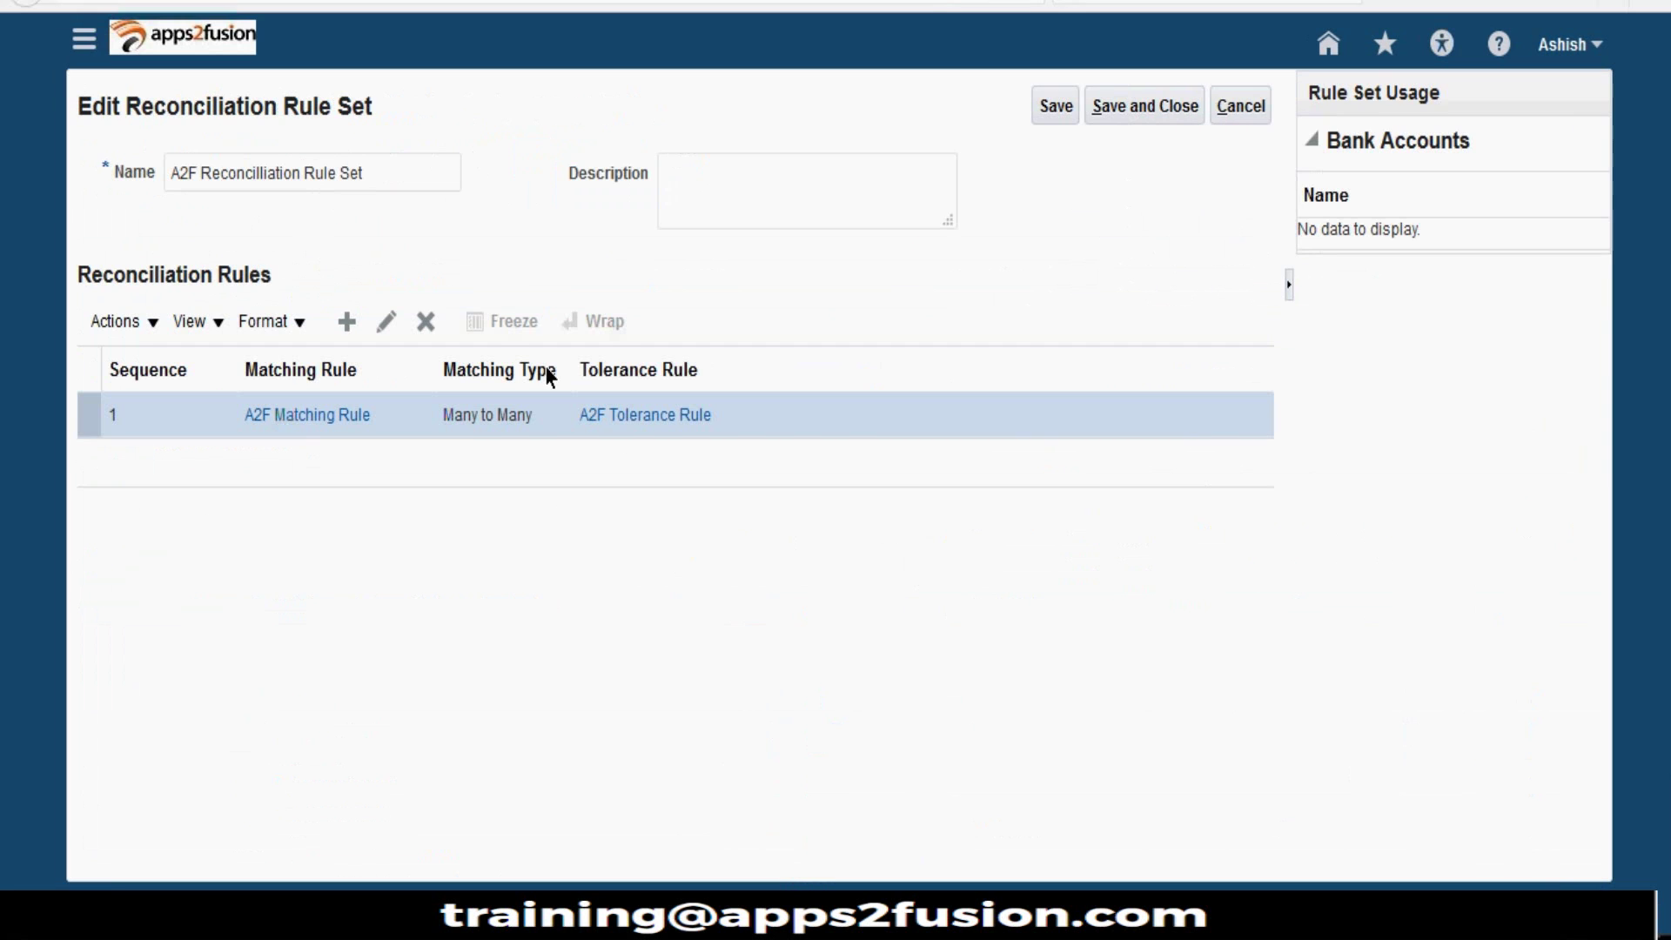
# Step: Review the A2F Matching Rule, then edit rule row 1 and go to the bank account's Controls tab
pyautogui.click(336, 415)
pyautogui.click(1345, 36)
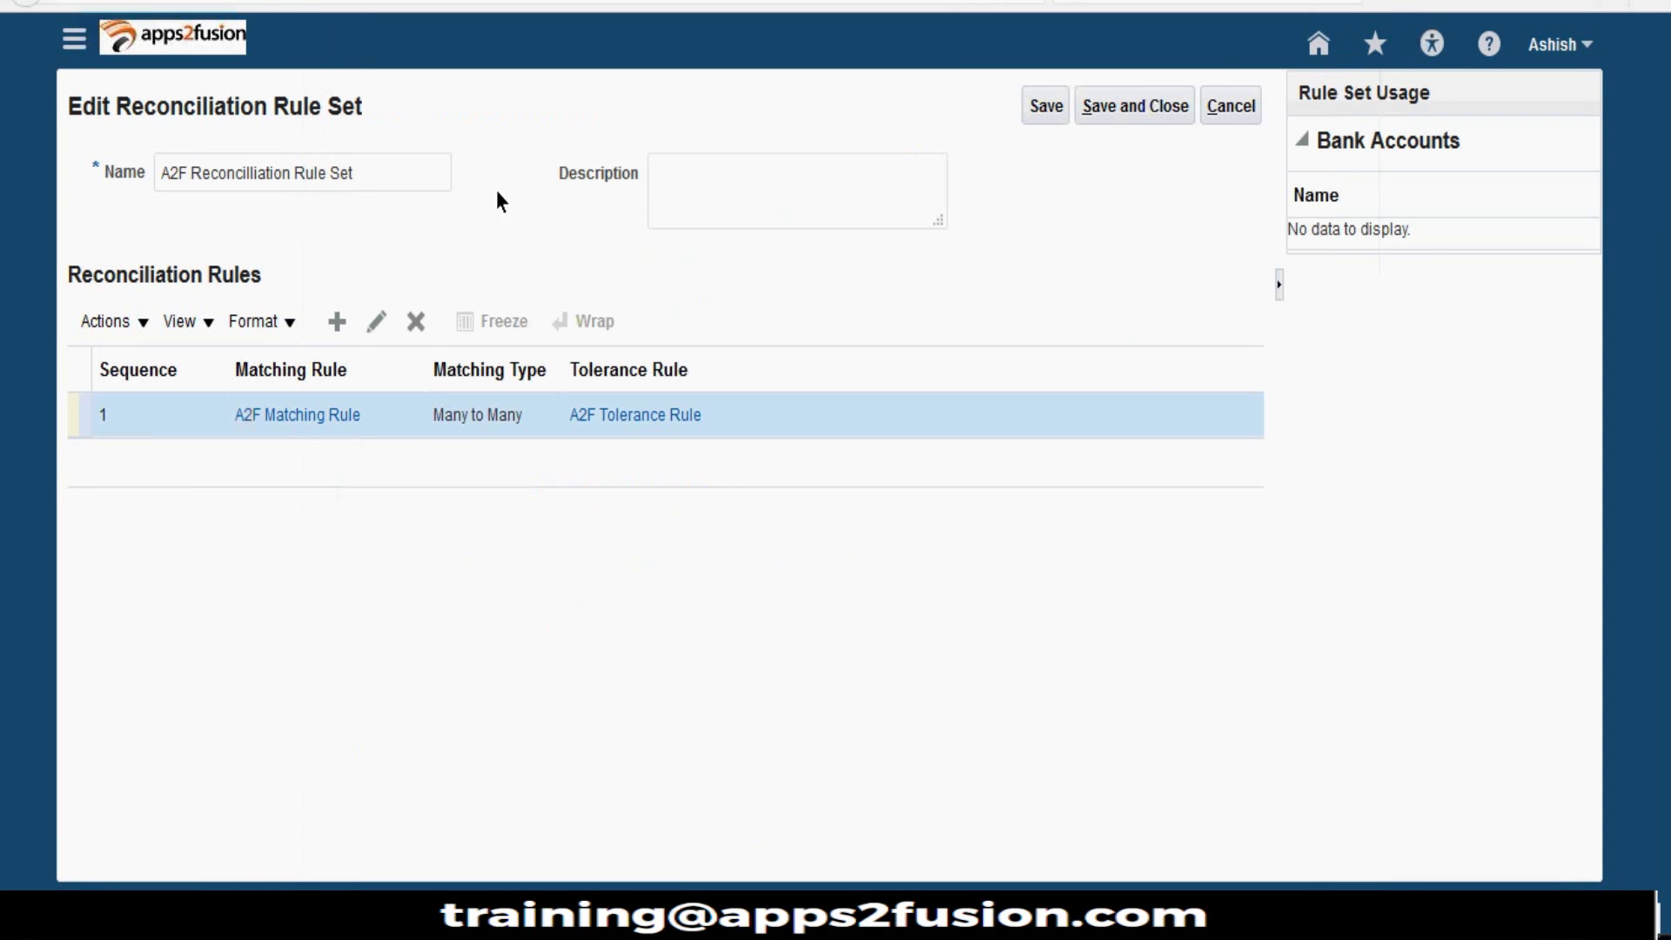
pyautogui.click(374, 322)
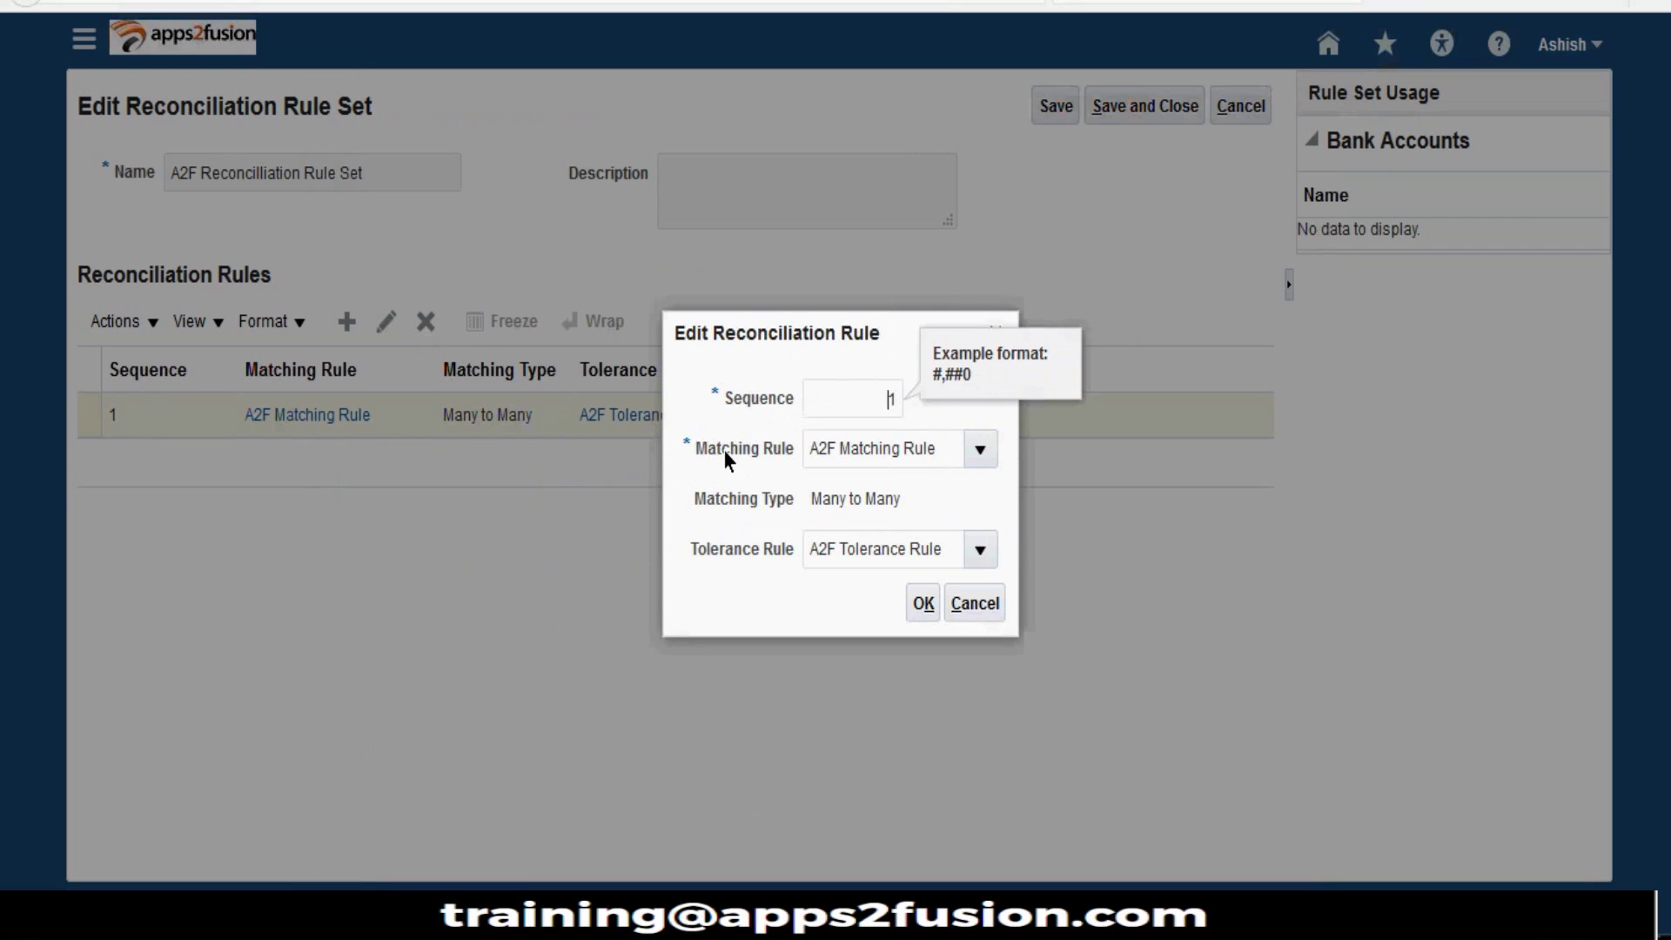
pyautogui.moveTo(718, 451); pyautogui.dragTo(790, 452)
pyautogui.click(710, 566)
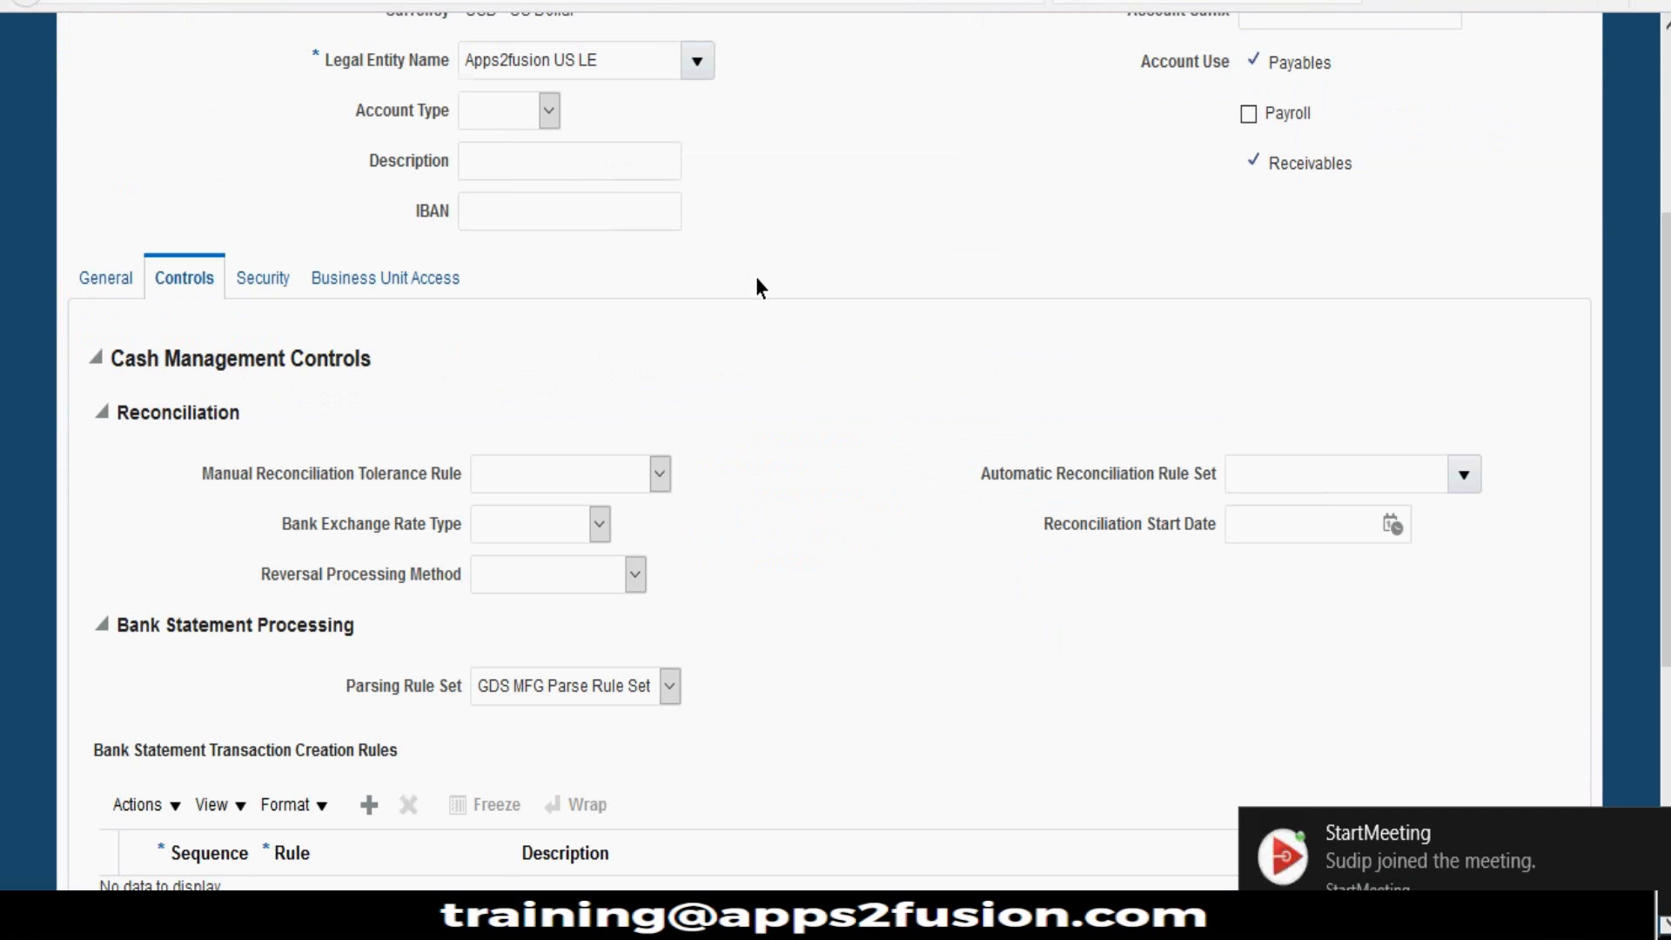
# Step: Set the Manual Reconciliation Tolerance Rule to A2F Tolerance Rule
pyautogui.click(1462, 476)
pyautogui.click(1022, 541)
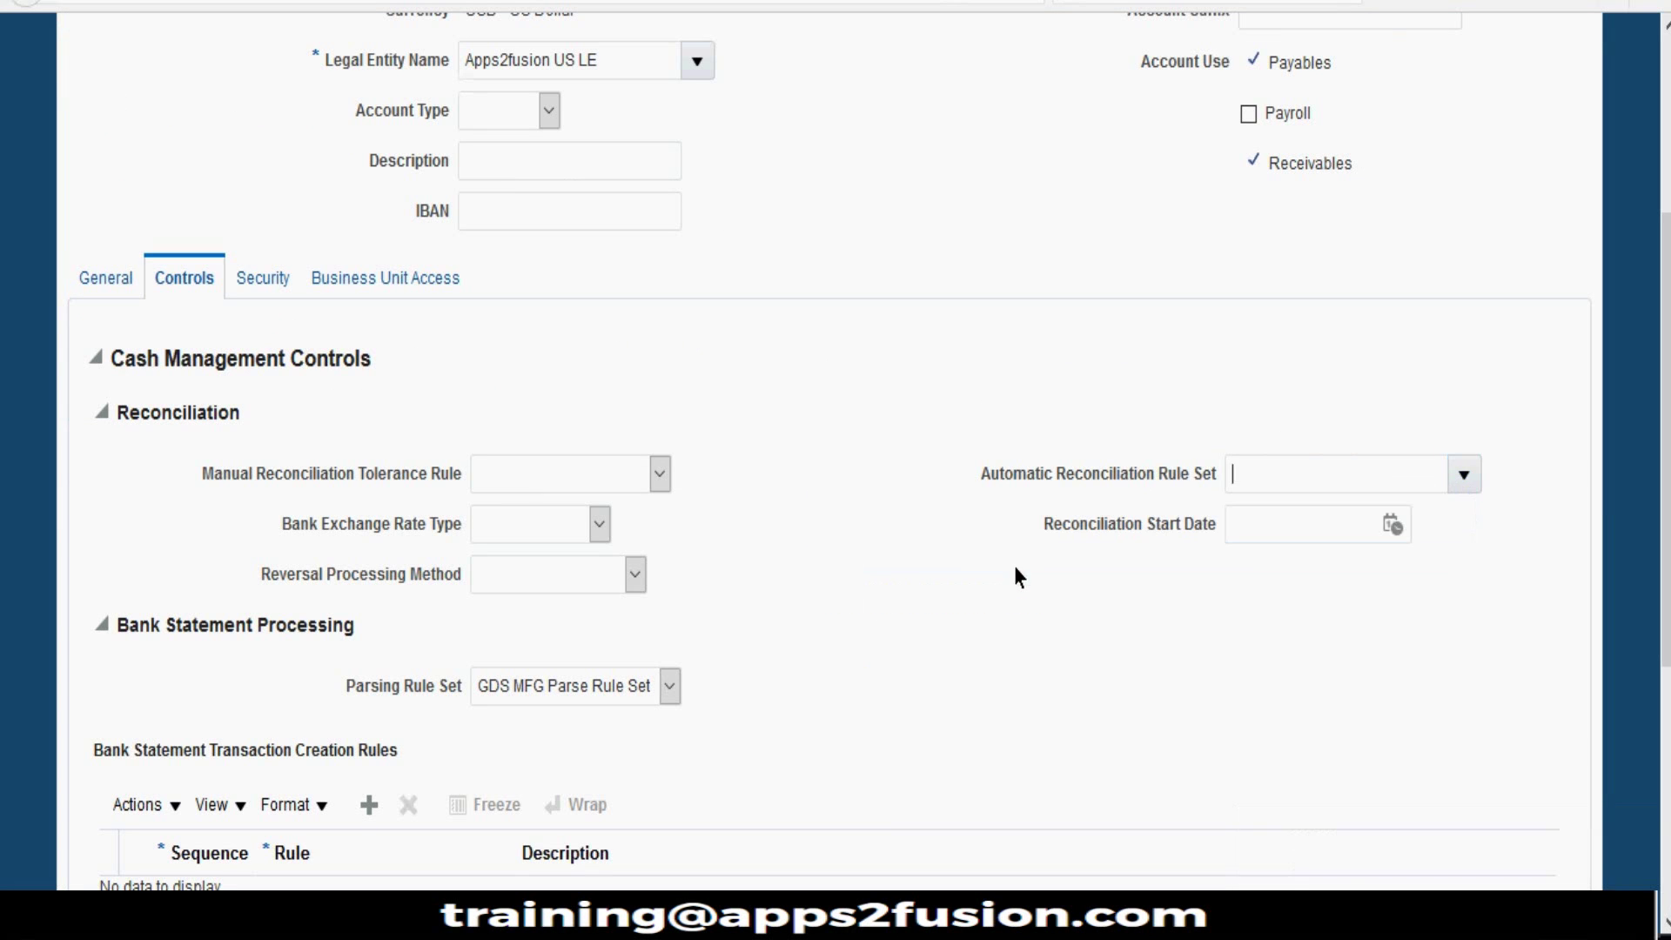
pyautogui.click(659, 473)
pyautogui.click(501, 558)
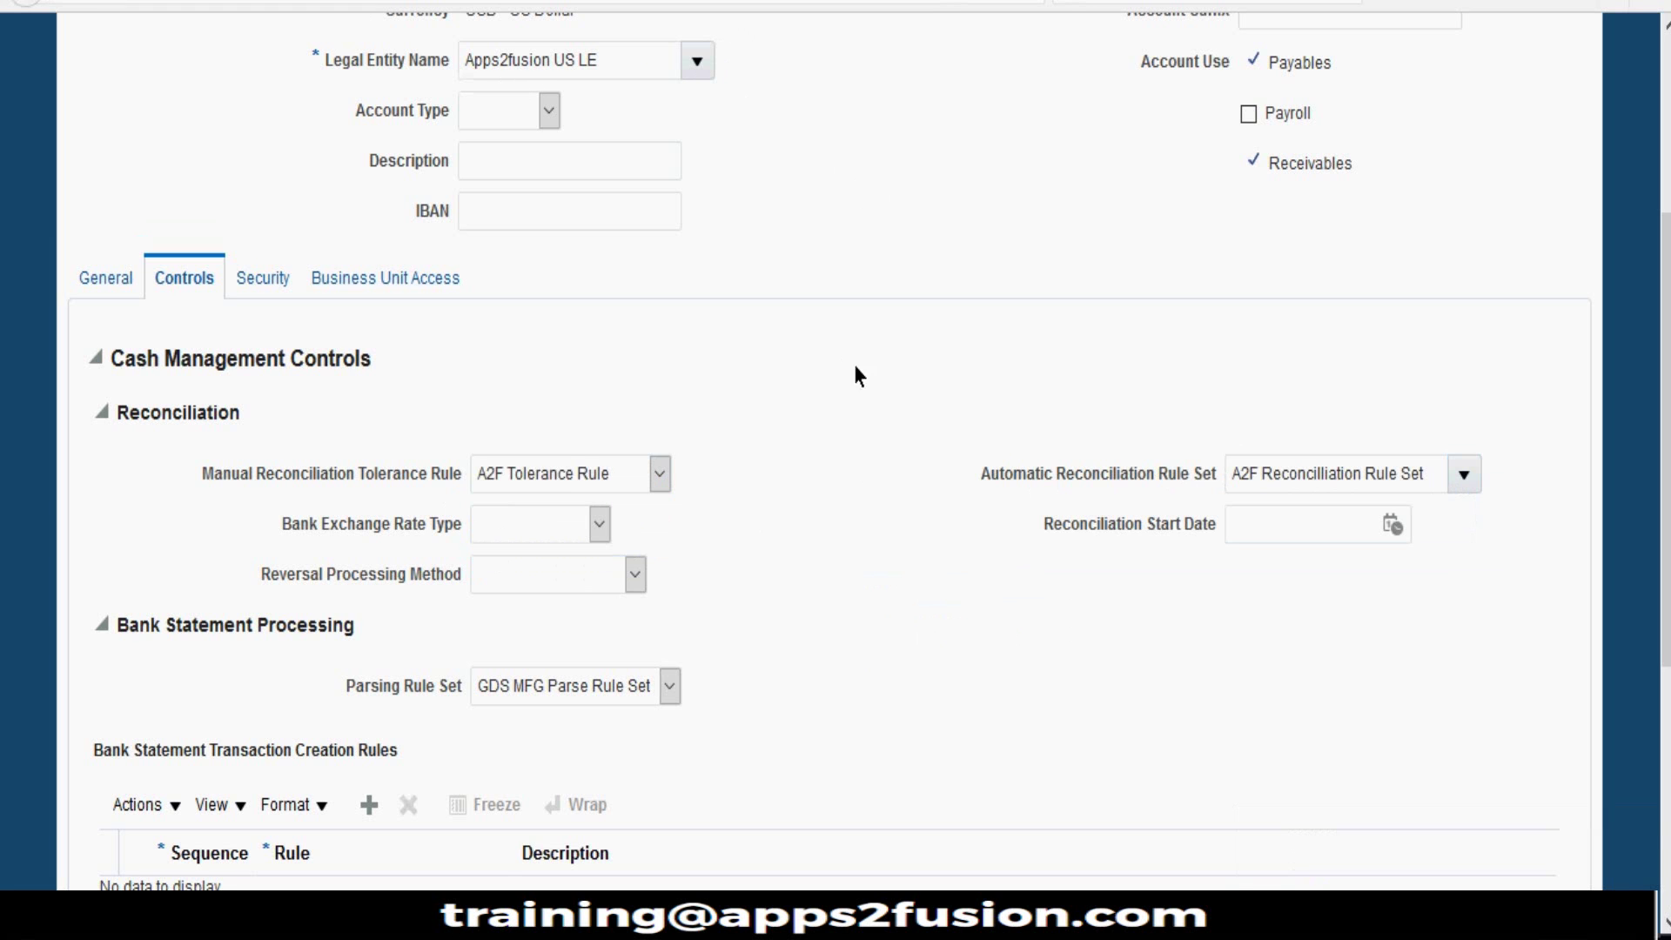
# Step: Assign A2F Reconciliation Rule Set as the Automatic Reconciliation Rule Set
pyautogui.scroll(4, 925, 478)
pyautogui.scroll(-9, 925, 478)
pyautogui.scroll(9, 1537, 566)
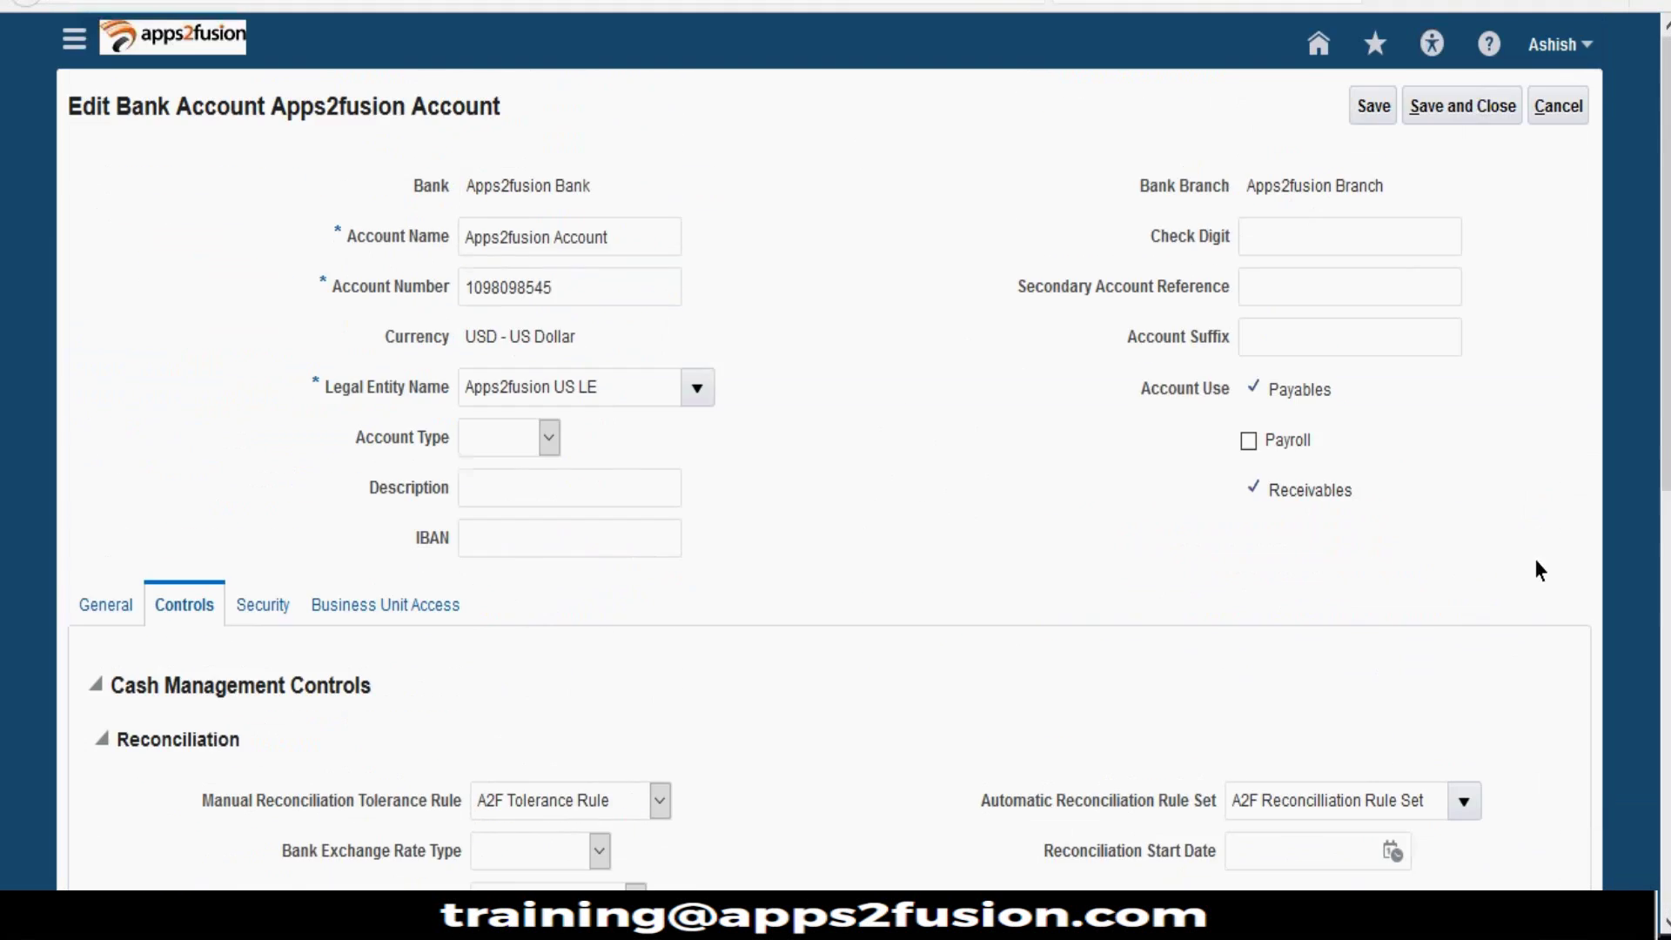
pyautogui.scroll(-5, 1095, 487)
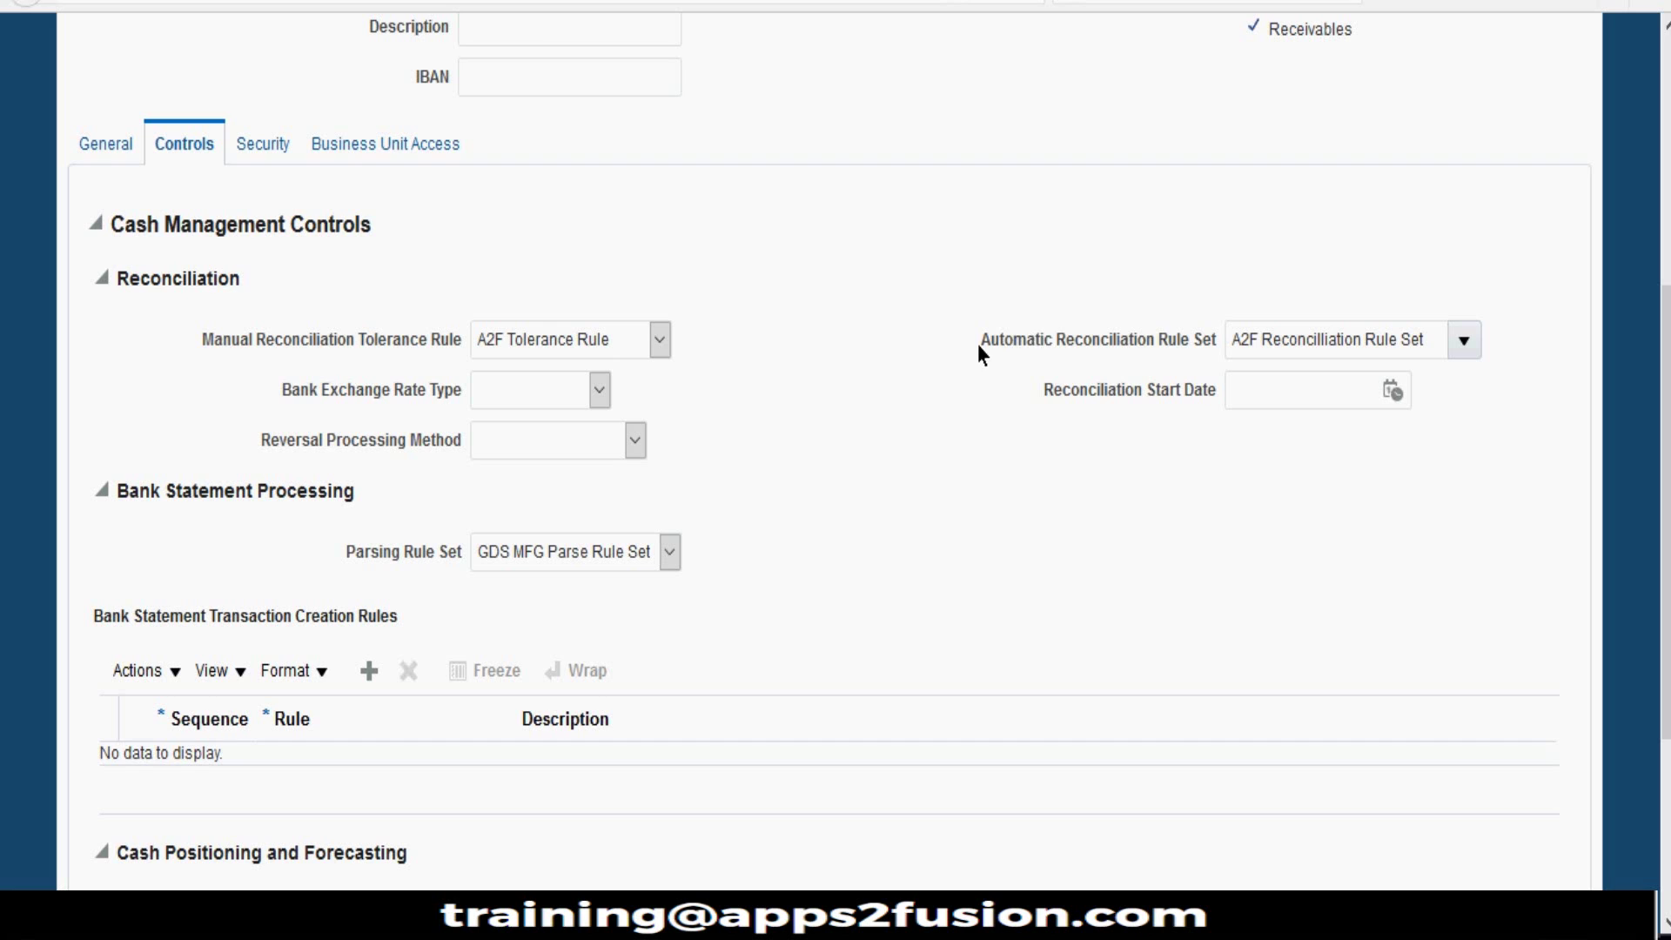
pyautogui.moveTo(977, 343); pyautogui.dragTo(1092, 390)
pyautogui.click(1248, 352)
pyautogui.doubleClick(1150, 335)
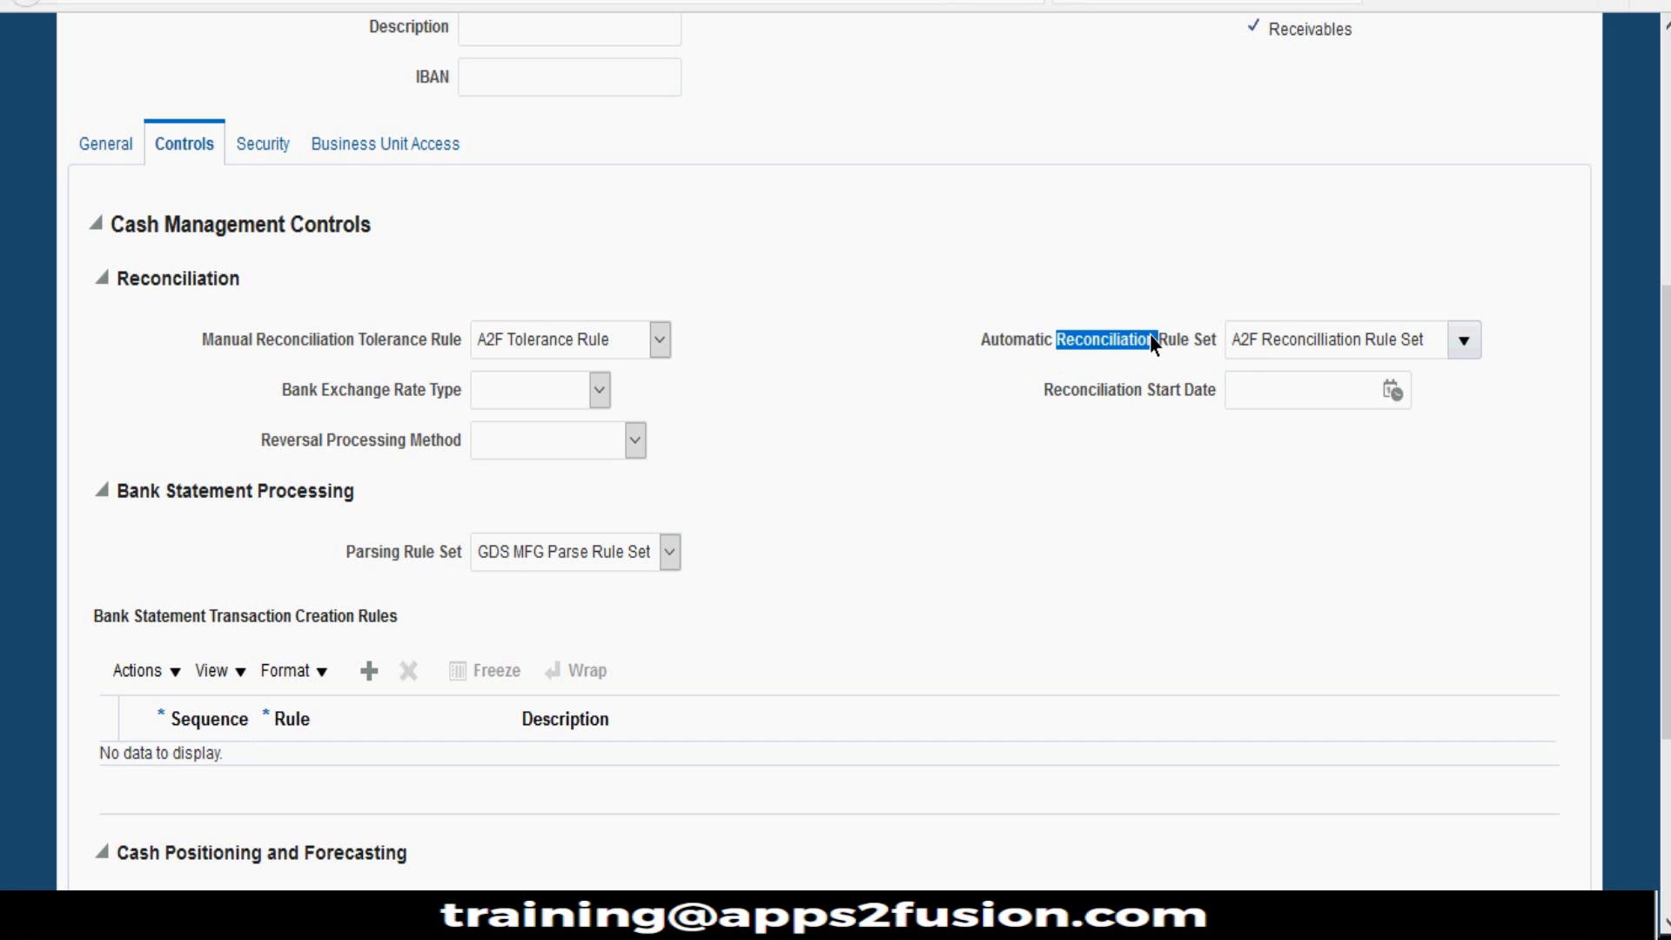
pyautogui.click(1121, 283)
pyautogui.moveTo(966, 337); pyautogui.dragTo(1218, 345)
pyautogui.click(1067, 273)
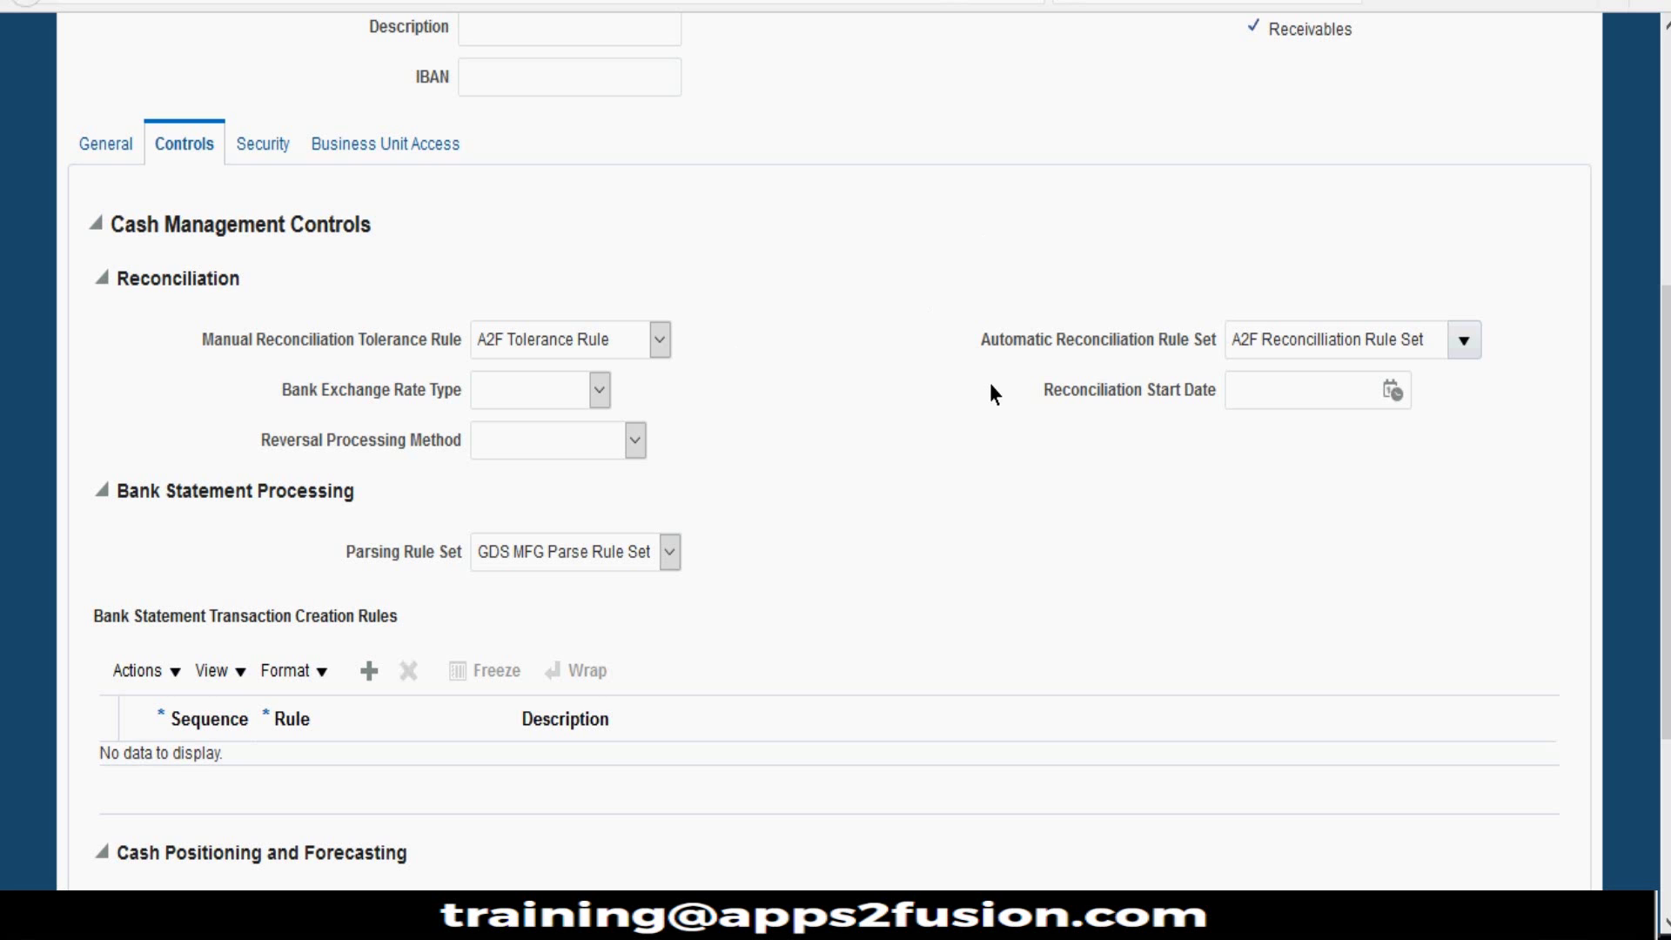
# Step: On the training slides, highlight the transaction code definition and its statement-line usage
pyautogui.hotkey('alt', 'Tab')
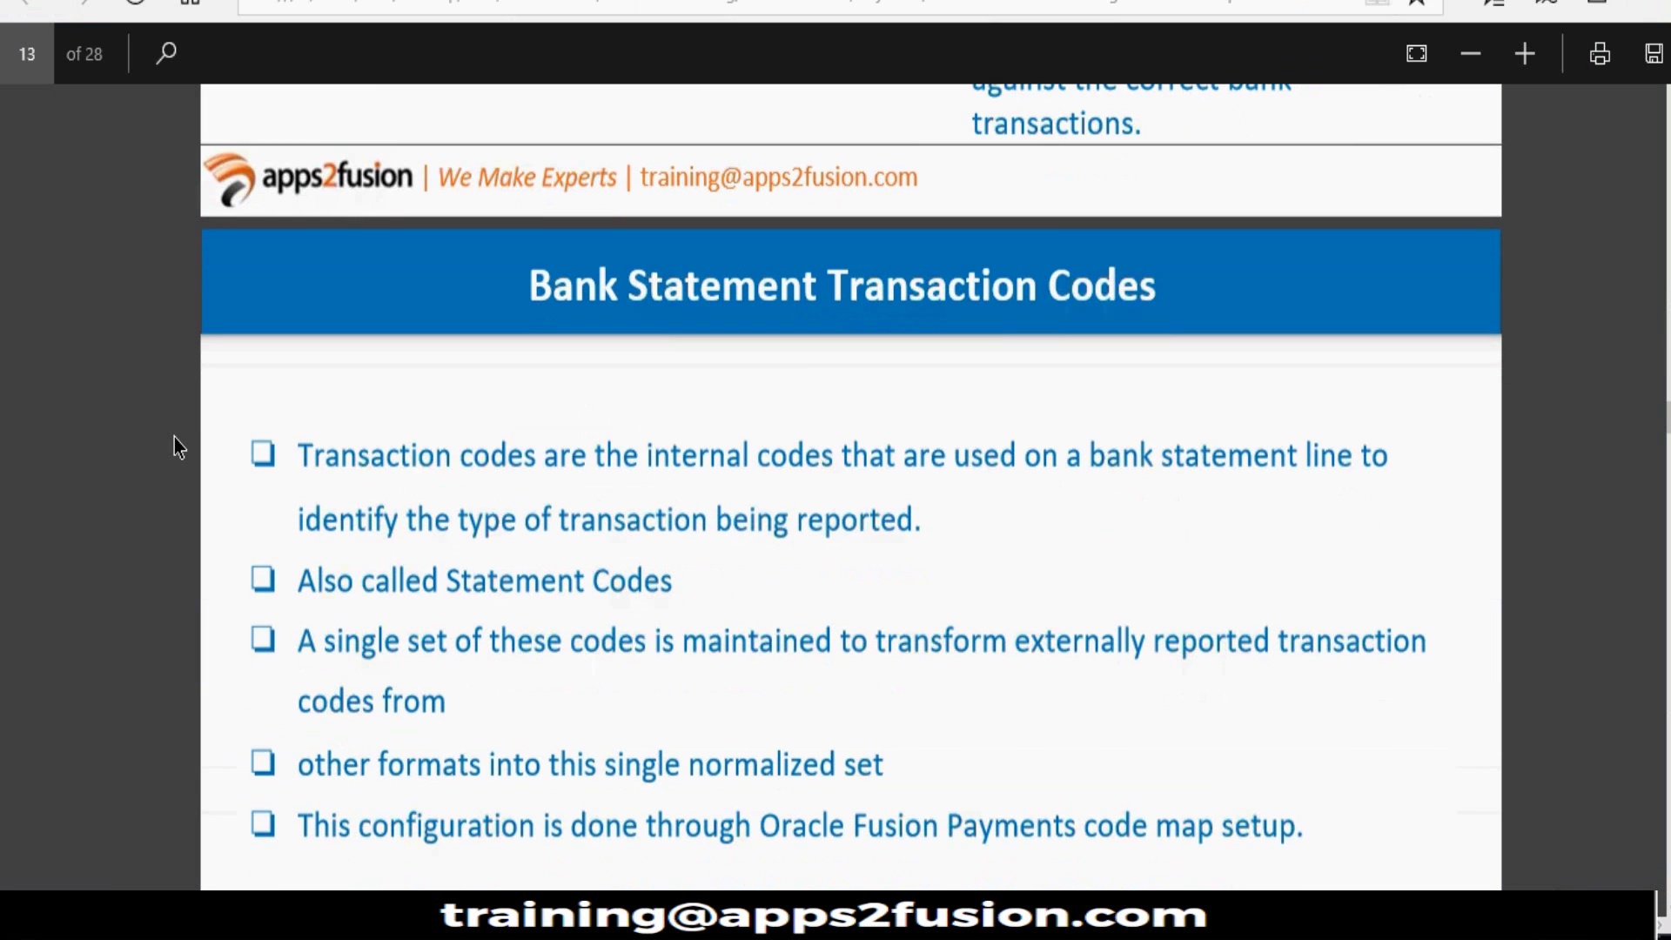
pyautogui.scroll(-1, 177, 445)
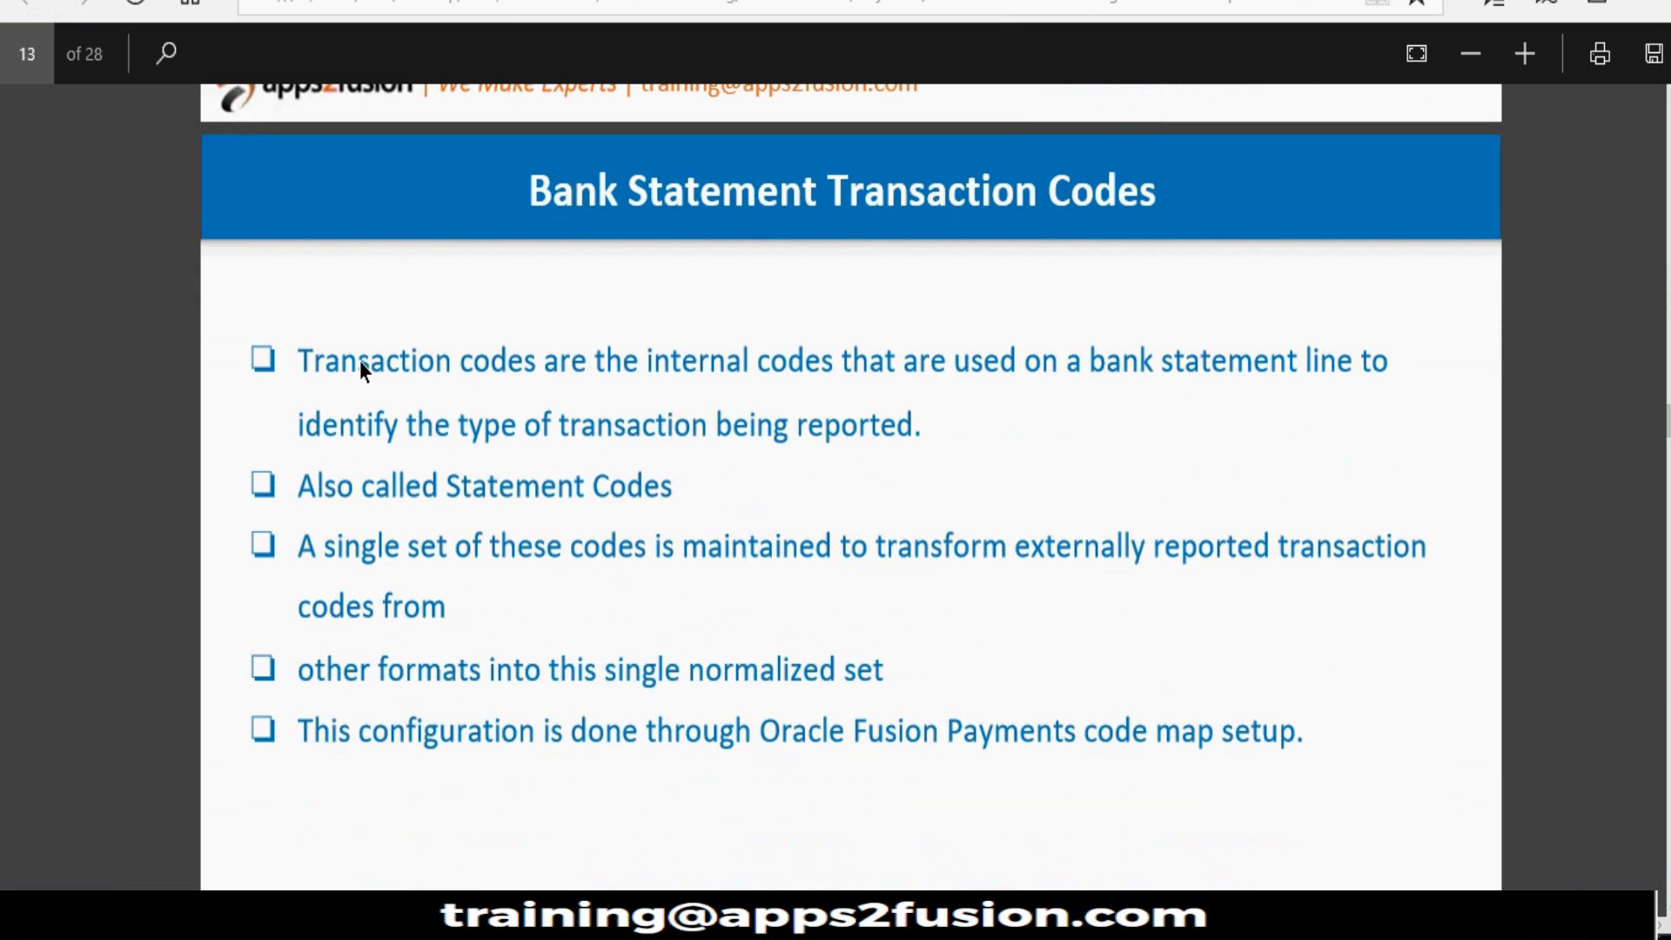
pyautogui.moveTo(361, 364); pyautogui.dragTo(992, 376)
pyautogui.click(668, 364)
pyautogui.click(914, 377)
pyautogui.moveTo(1124, 365); pyautogui.dragTo(1336, 359)
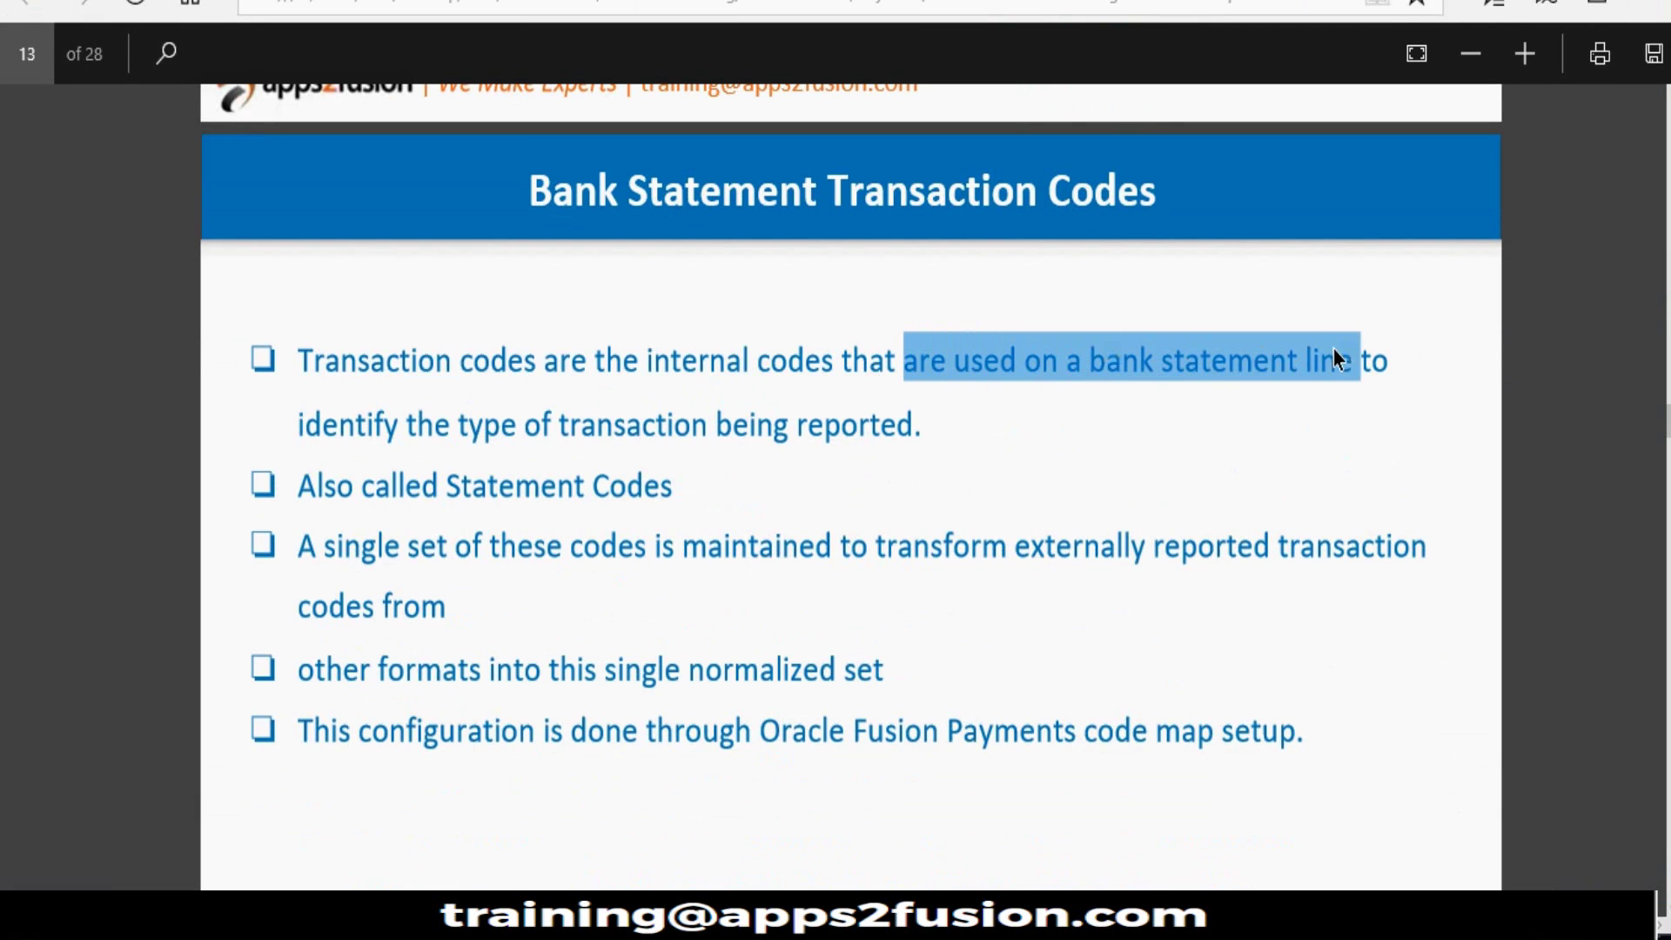
pyautogui.click(549, 478)
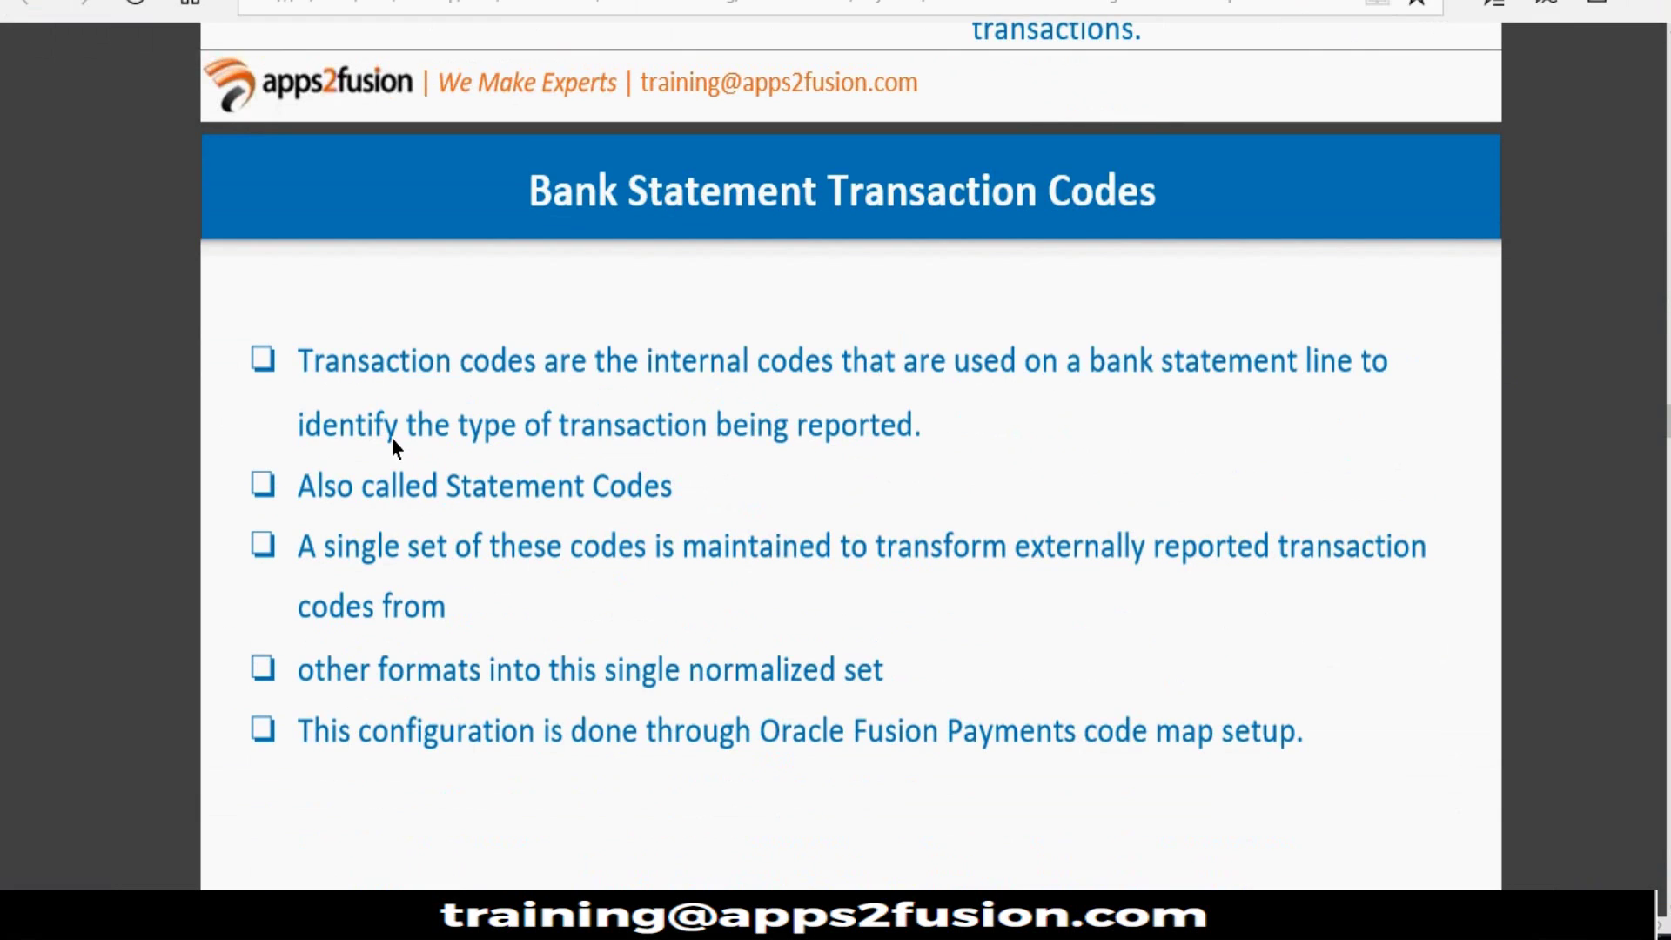
pyautogui.moveTo(386, 428); pyautogui.dragTo(905, 428)
pyautogui.click(571, 420)
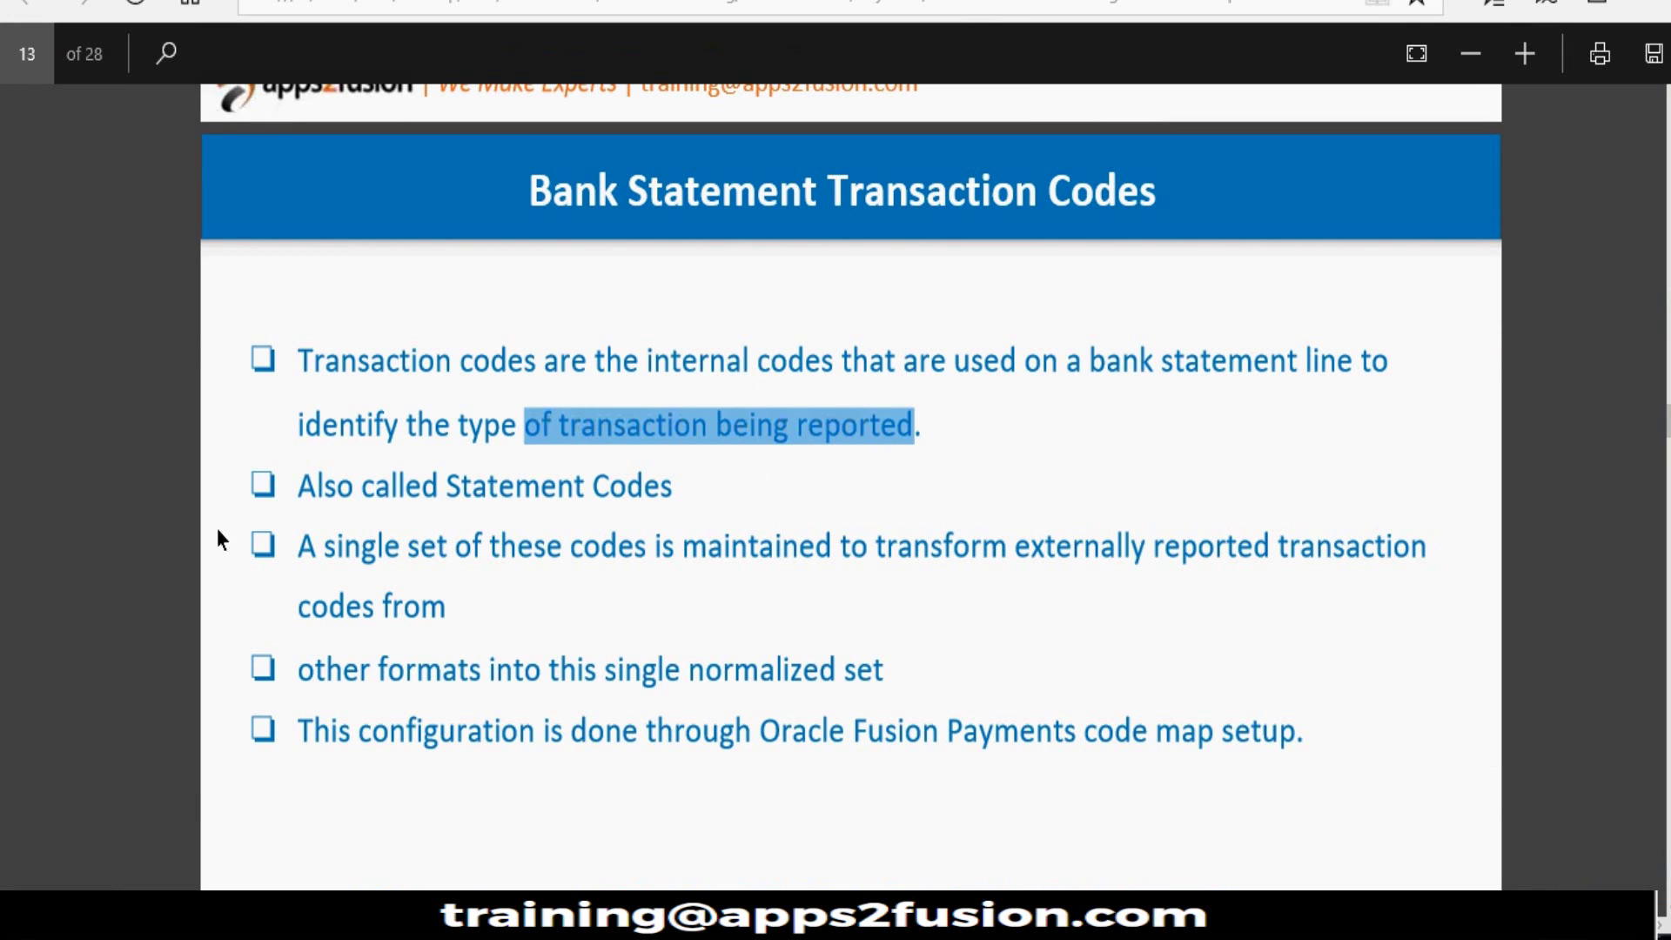
# Step: Highlight the Statement Codes, single code set and code transformation points on the slide
pyautogui.moveTo(283, 496); pyautogui.dragTo(543, 493)
pyautogui.click(696, 483)
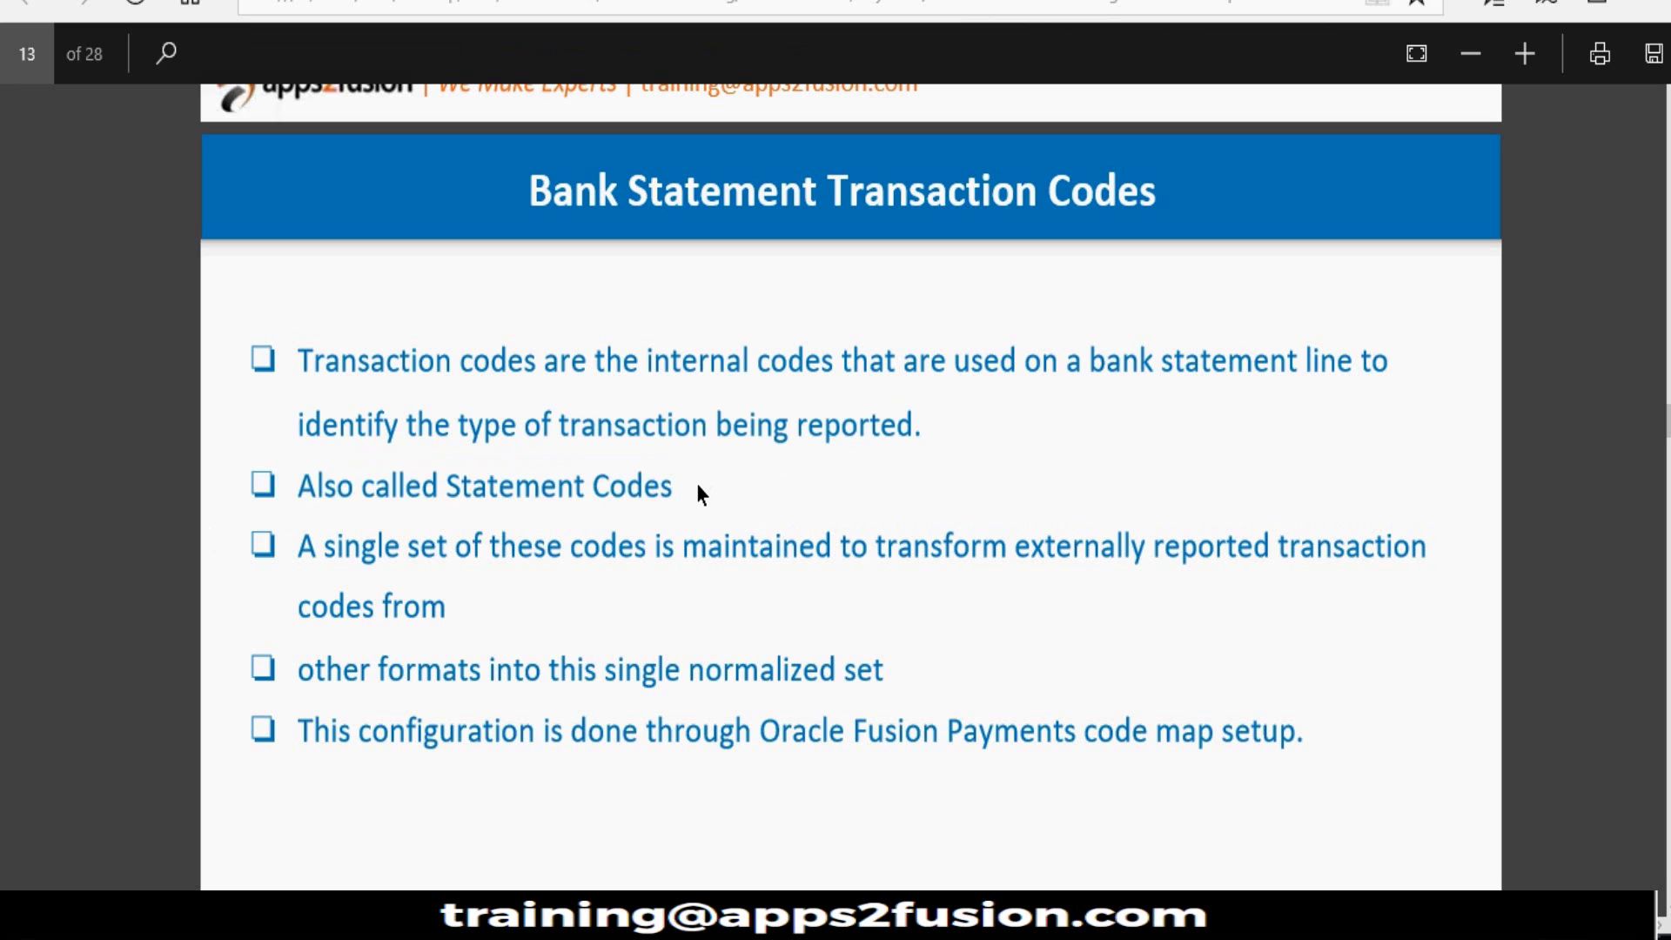
pyautogui.moveTo(376, 547); pyautogui.dragTo(648, 565)
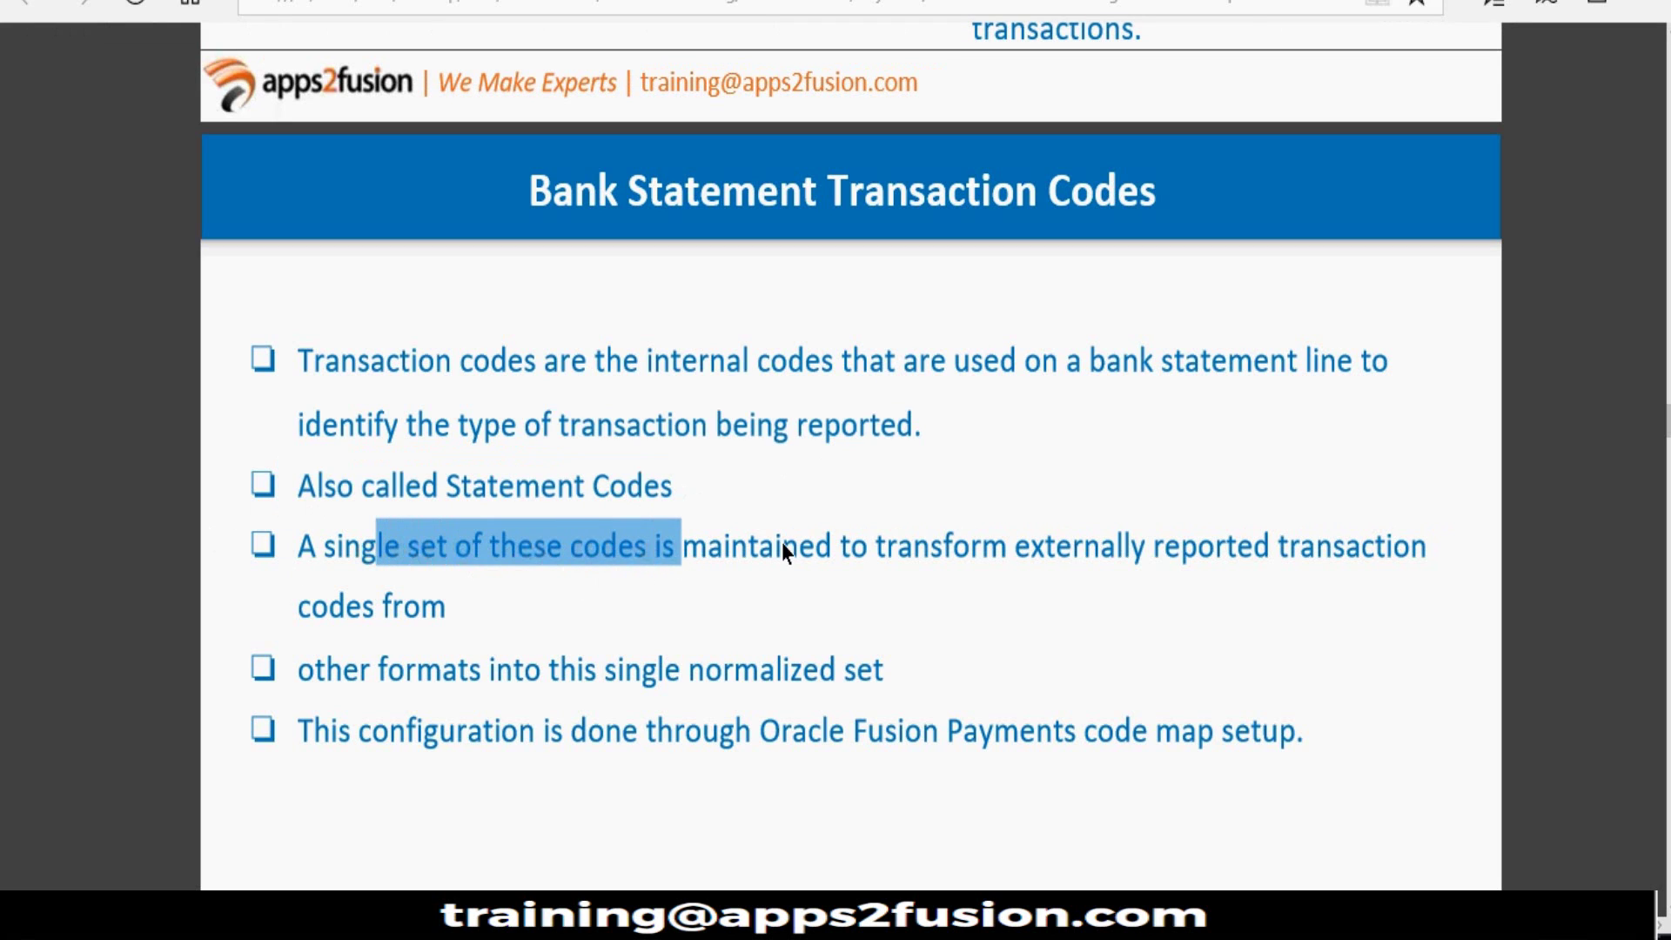
pyautogui.moveTo(777, 546); pyautogui.dragTo(940, 552)
pyautogui.moveTo(1056, 546); pyautogui.dragTo(1401, 545)
pyautogui.click(1082, 550)
pyautogui.moveTo(294, 607); pyautogui.dragTo(557, 609)
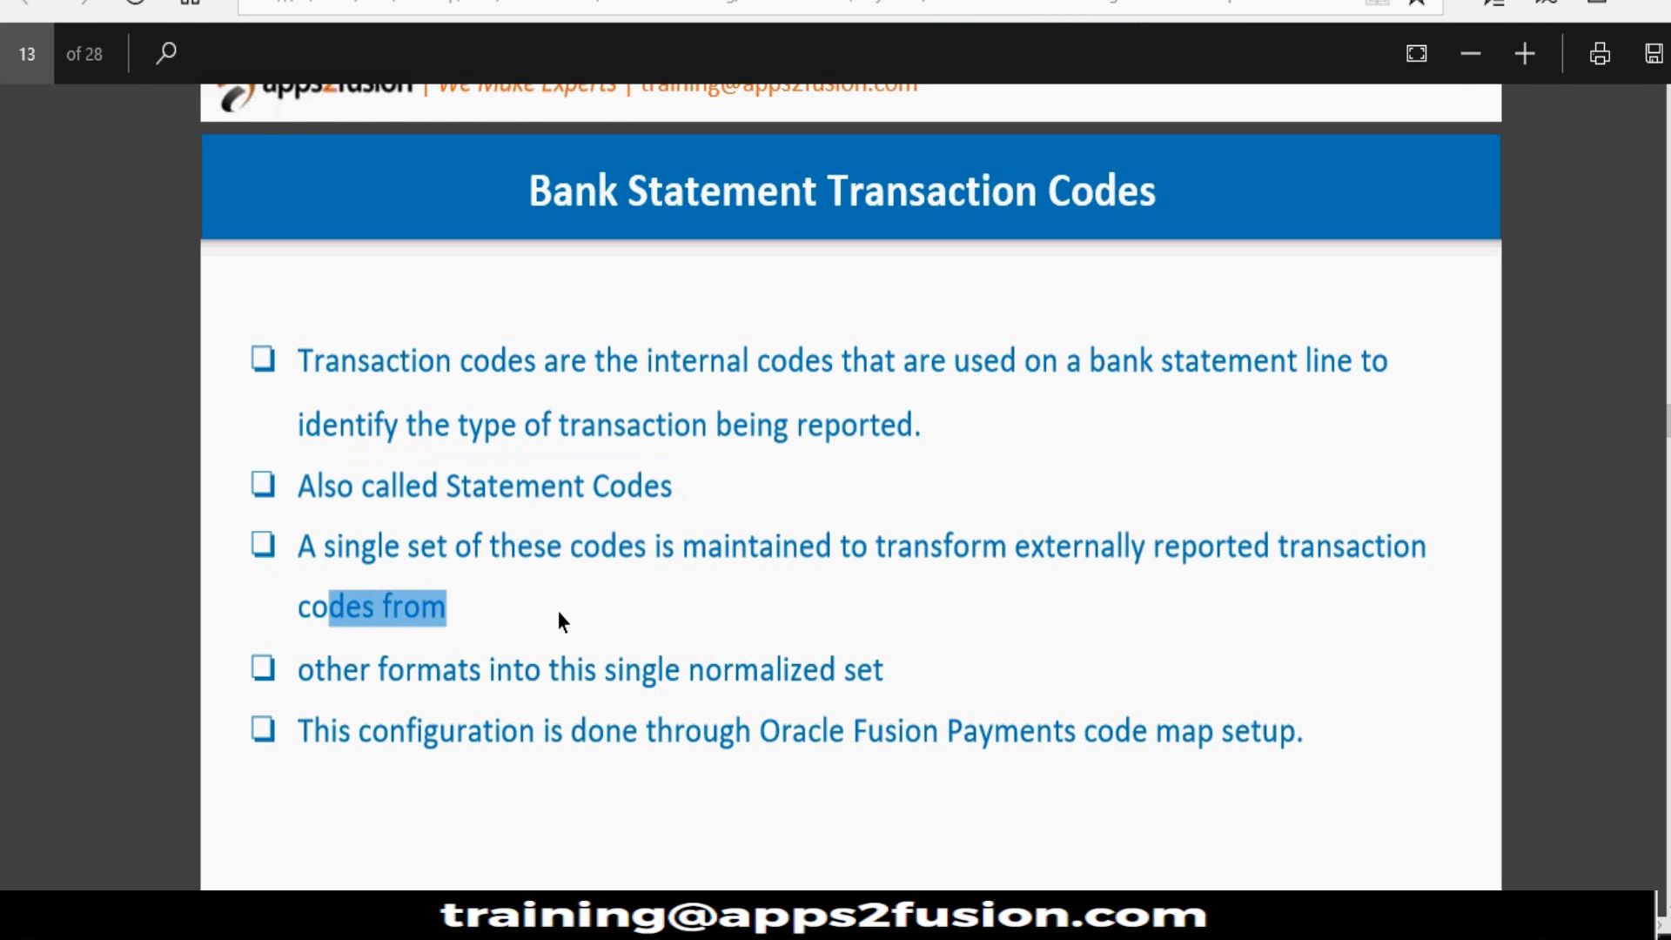
pyautogui.click(593, 624)
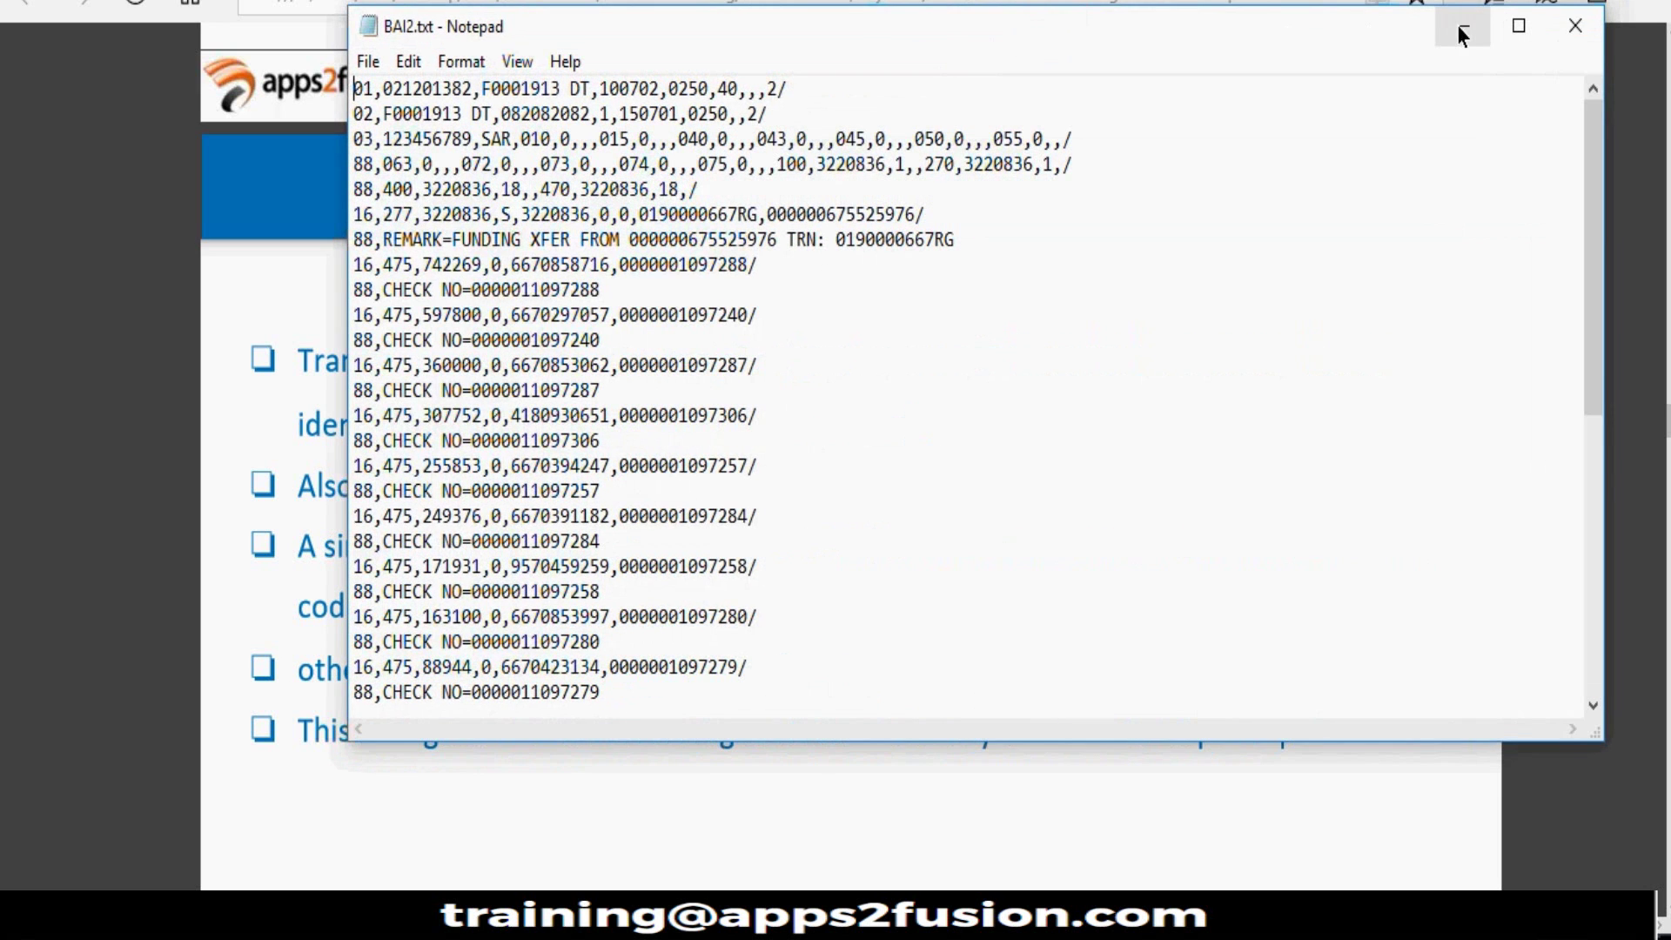
# Step: Reposition and enlarge the BAI2.txt window over the slide
pyautogui.click(1585, 38)
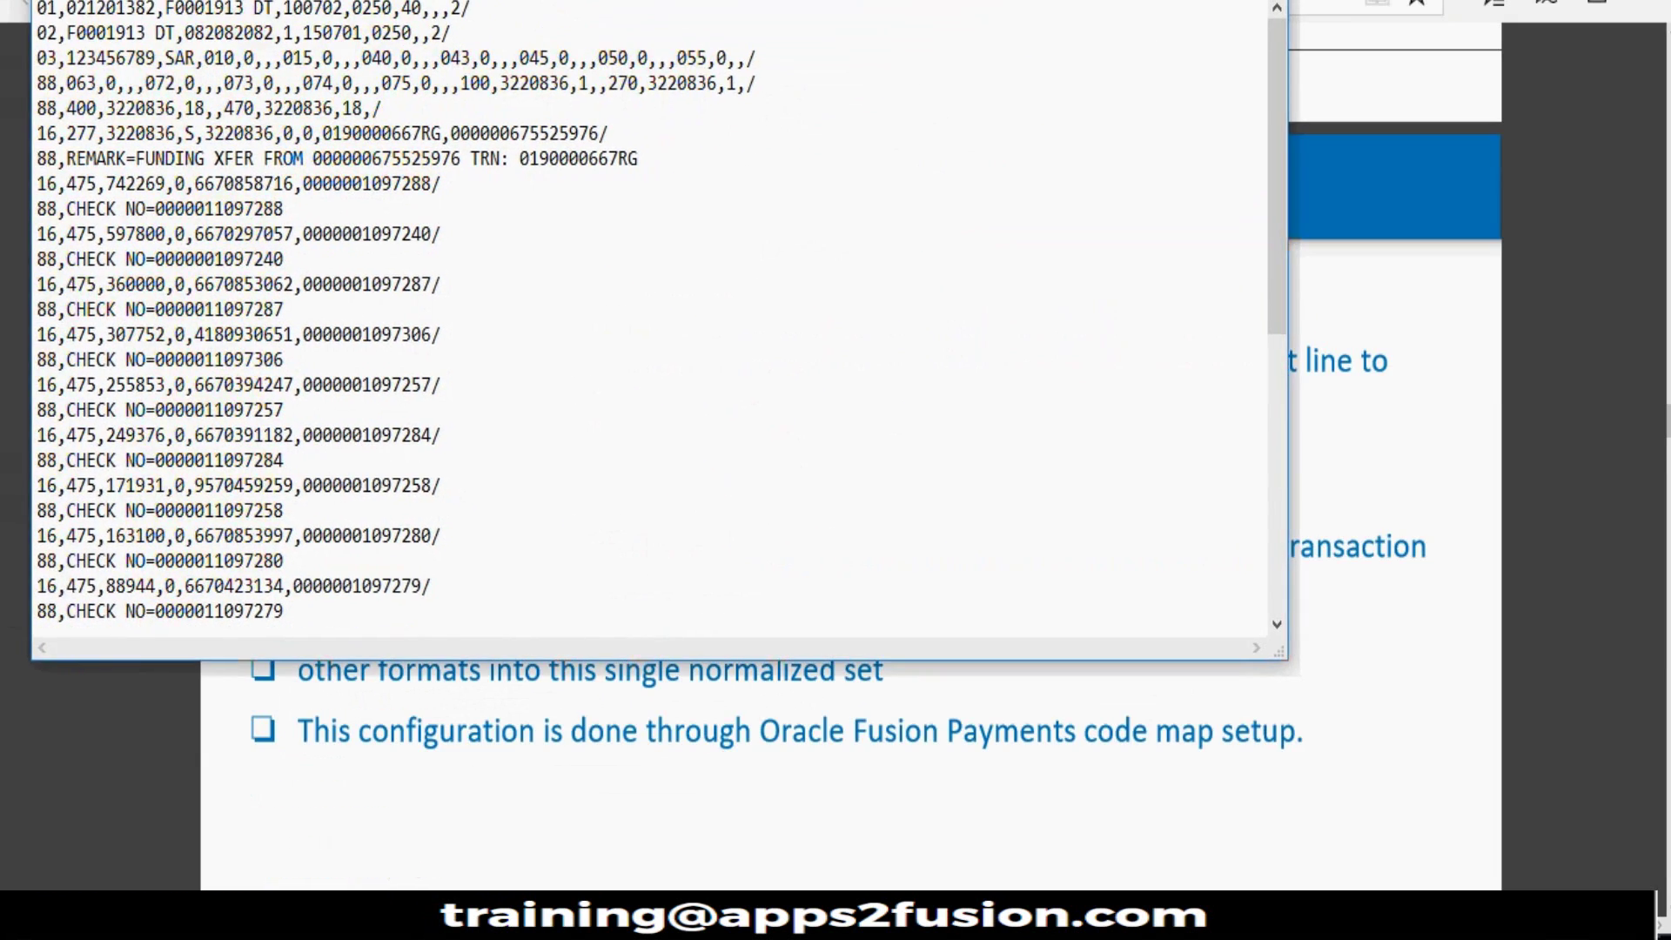
pyautogui.moveTo(473, 70); pyautogui.dragTo(598, 144)
pyautogui.scroll(-8, 458, 456)
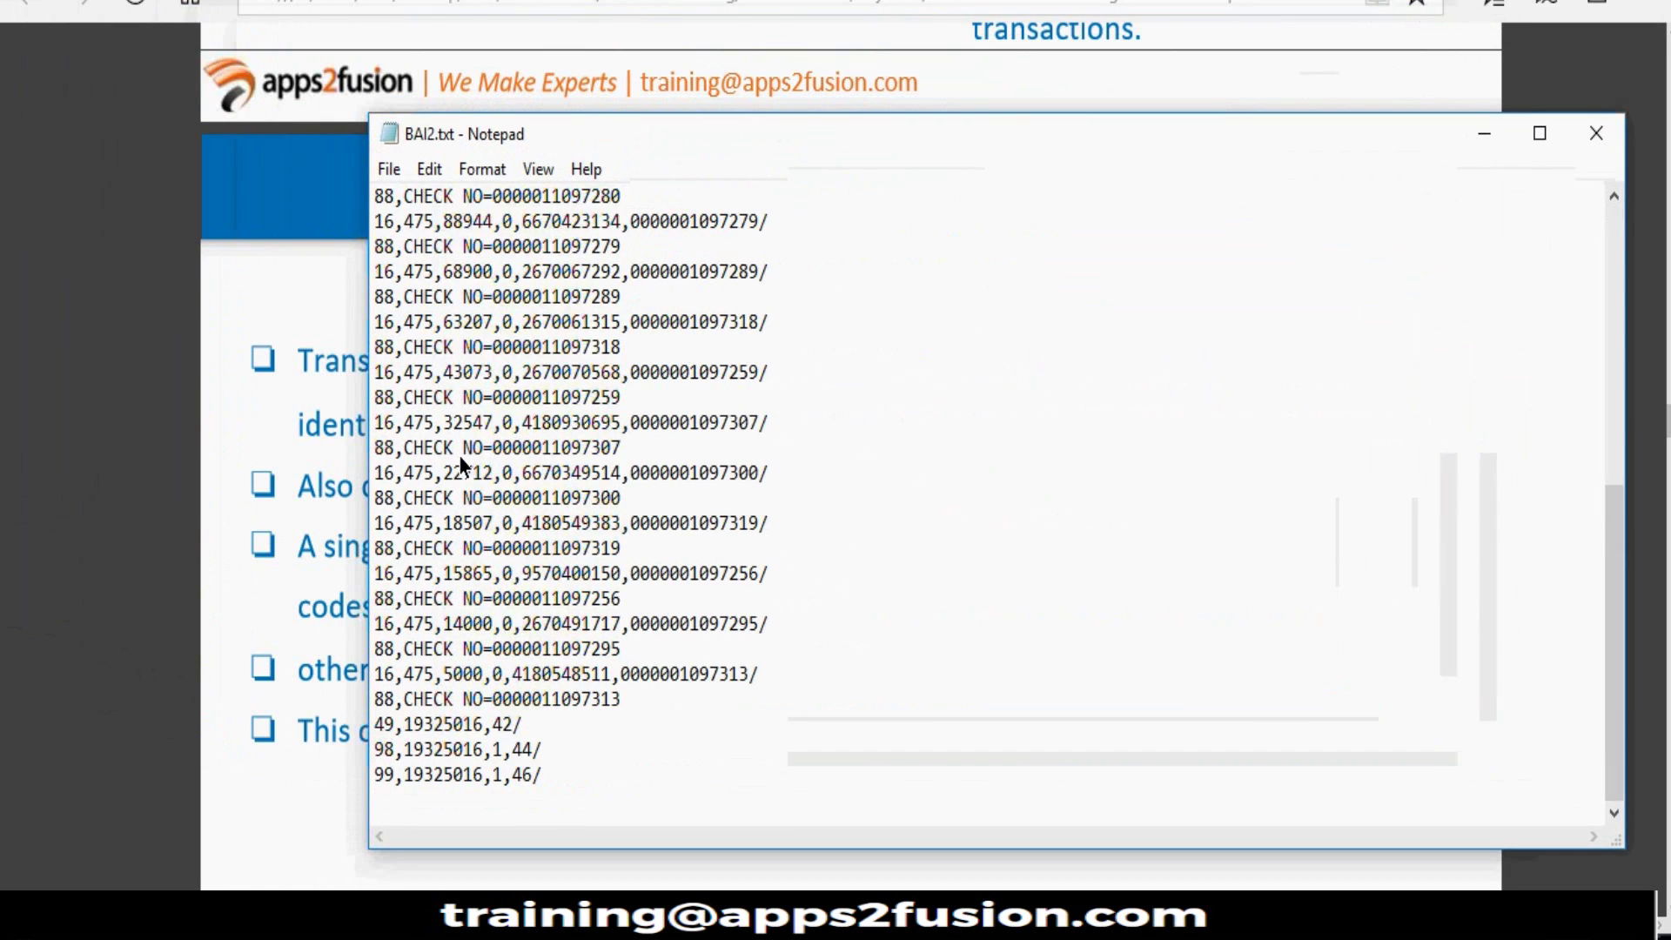
pyautogui.scroll(8, 458, 456)
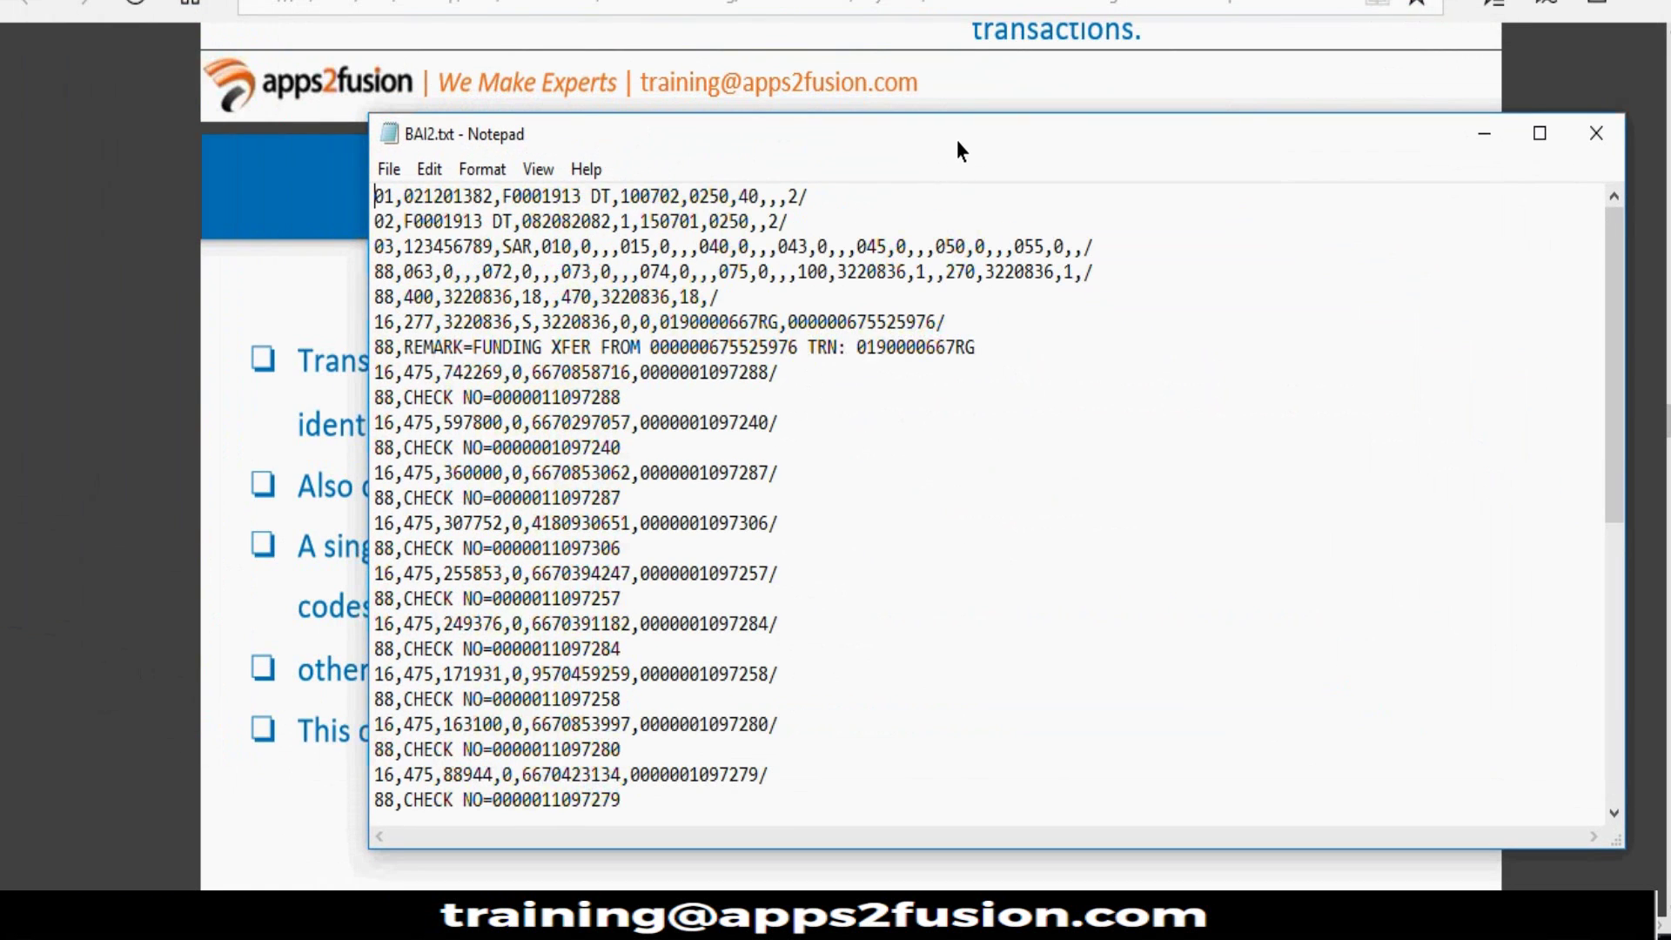
pyautogui.moveTo(950, 116); pyautogui.dragTo(945, 63)
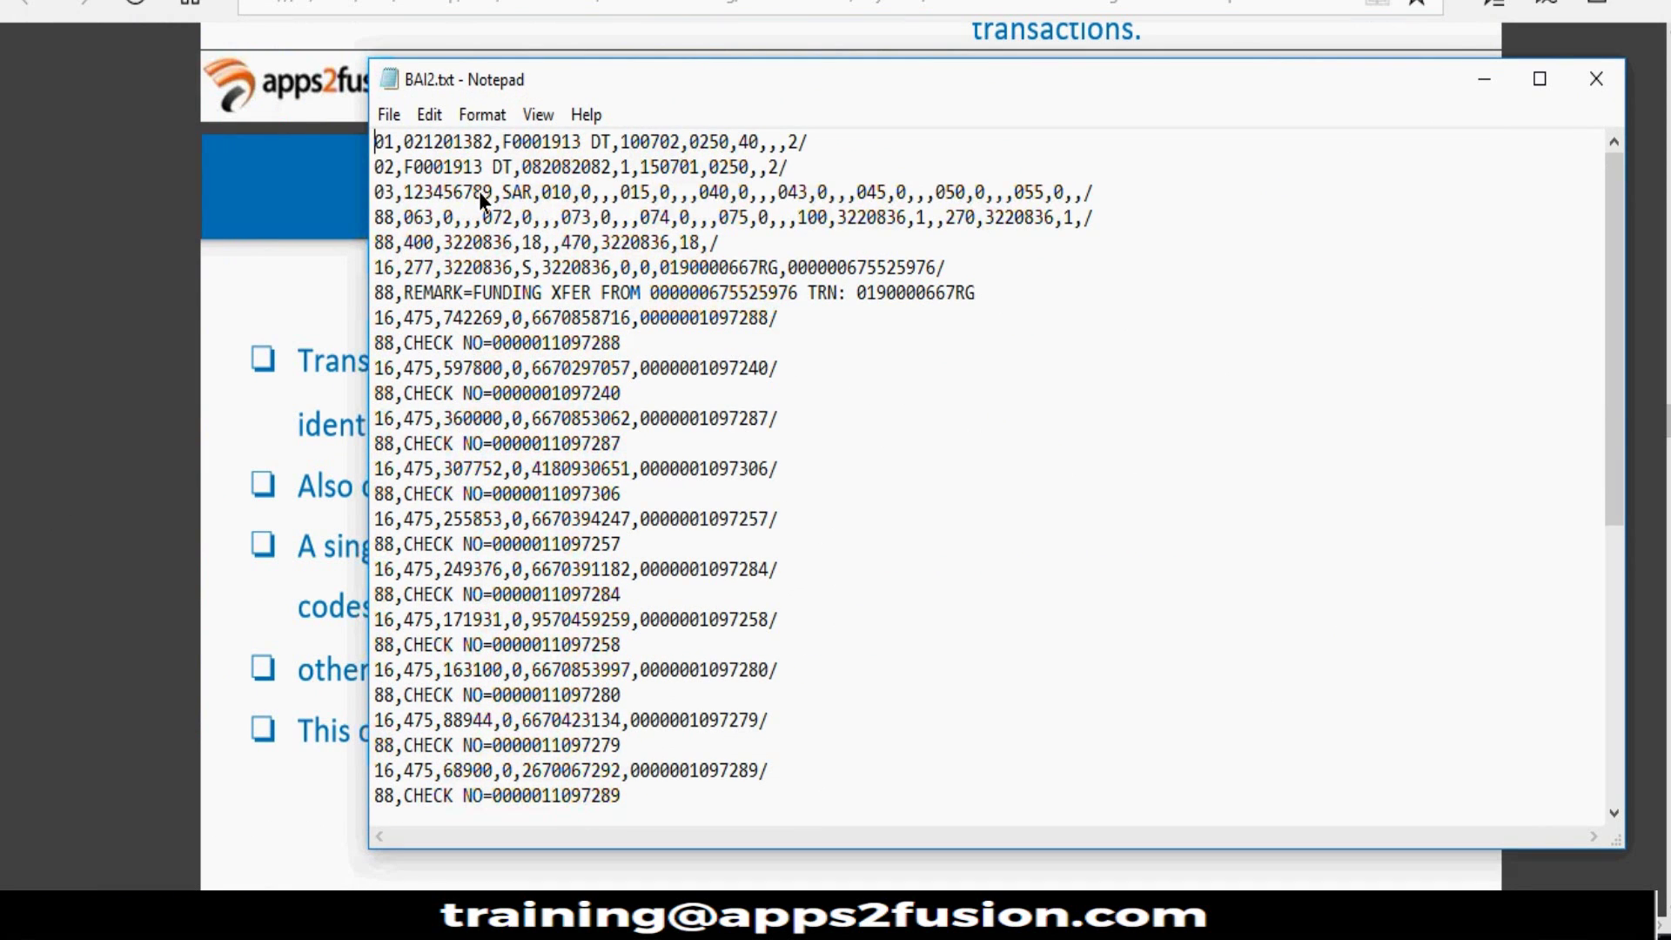
pyautogui.scroll(-7, 479, 197)
pyautogui.scroll(7, 479, 196)
# Step: Highlight the 277 code and the 475 codes on the BAI2.txt transaction lines
pyautogui.moveTo(403, 266); pyautogui.dragTo(435, 316)
pyautogui.click(410, 369)
pyautogui.doubleClick(419, 418)
pyautogui.moveTo(404, 468); pyautogui.dragTo(433, 468)
pyautogui.click(424, 468)
pyautogui.doubleClick(418, 318)
pyautogui.moveTo(435, 368); pyautogui.dragTo(620, 546)
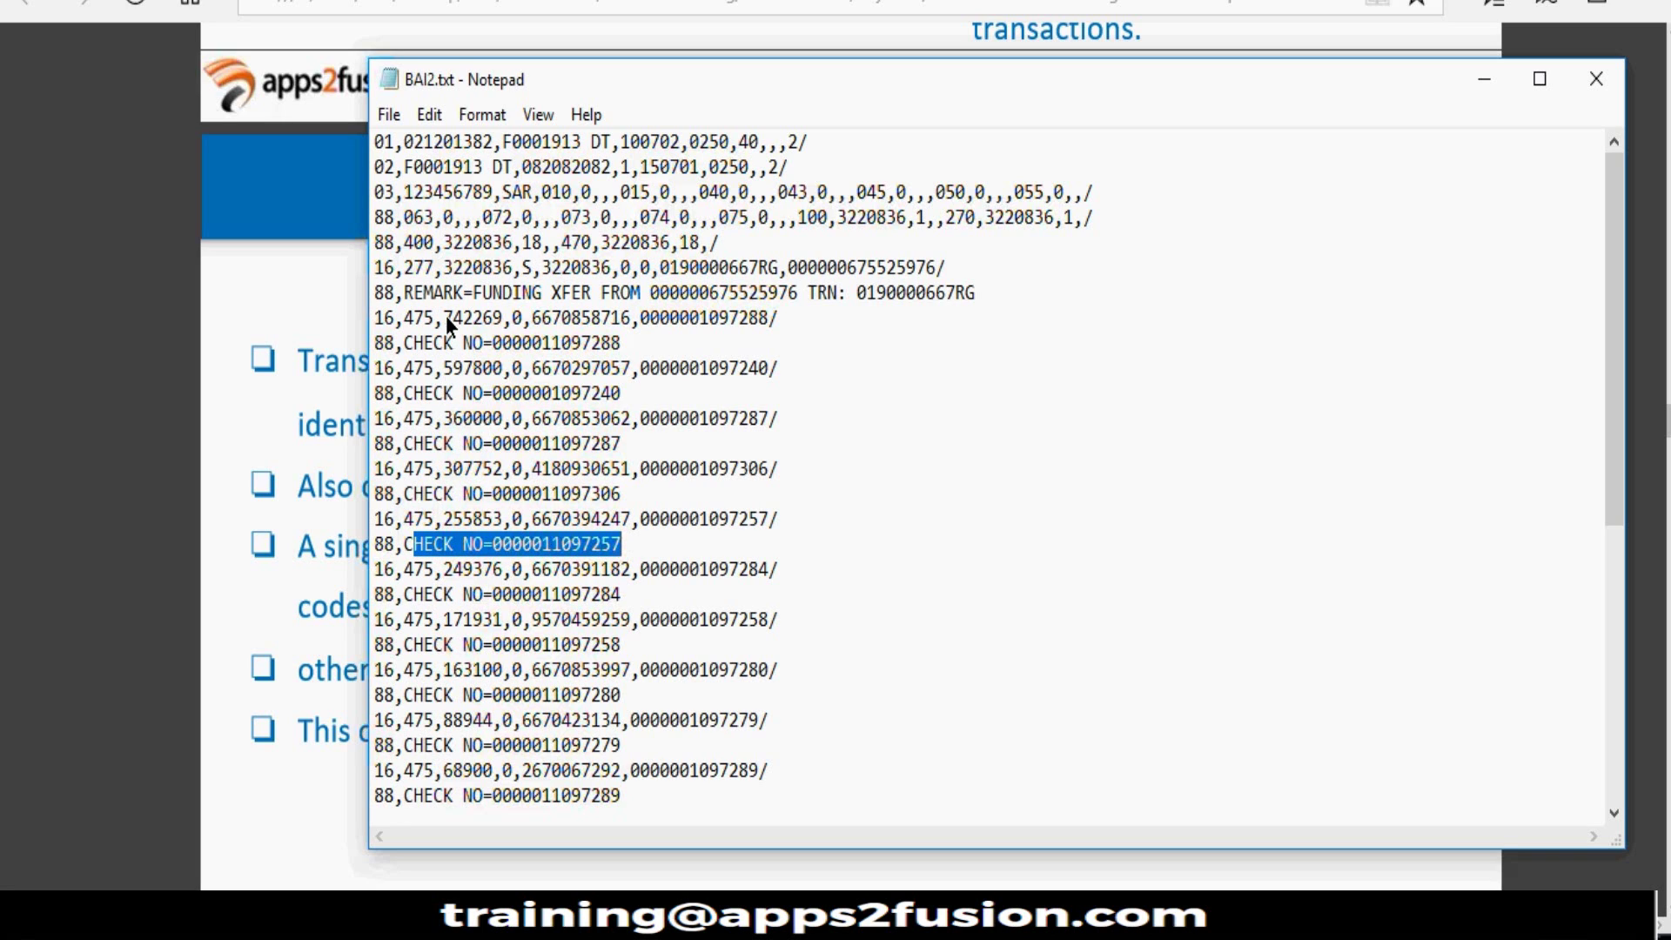
# Step: Highlight amounts 742269 and 597800 and mark the 16,277 and 475 records
pyautogui.moveTo(443, 318); pyautogui.dragTo(494, 317)
pyautogui.moveTo(443, 368); pyautogui.dragTo(493, 368)
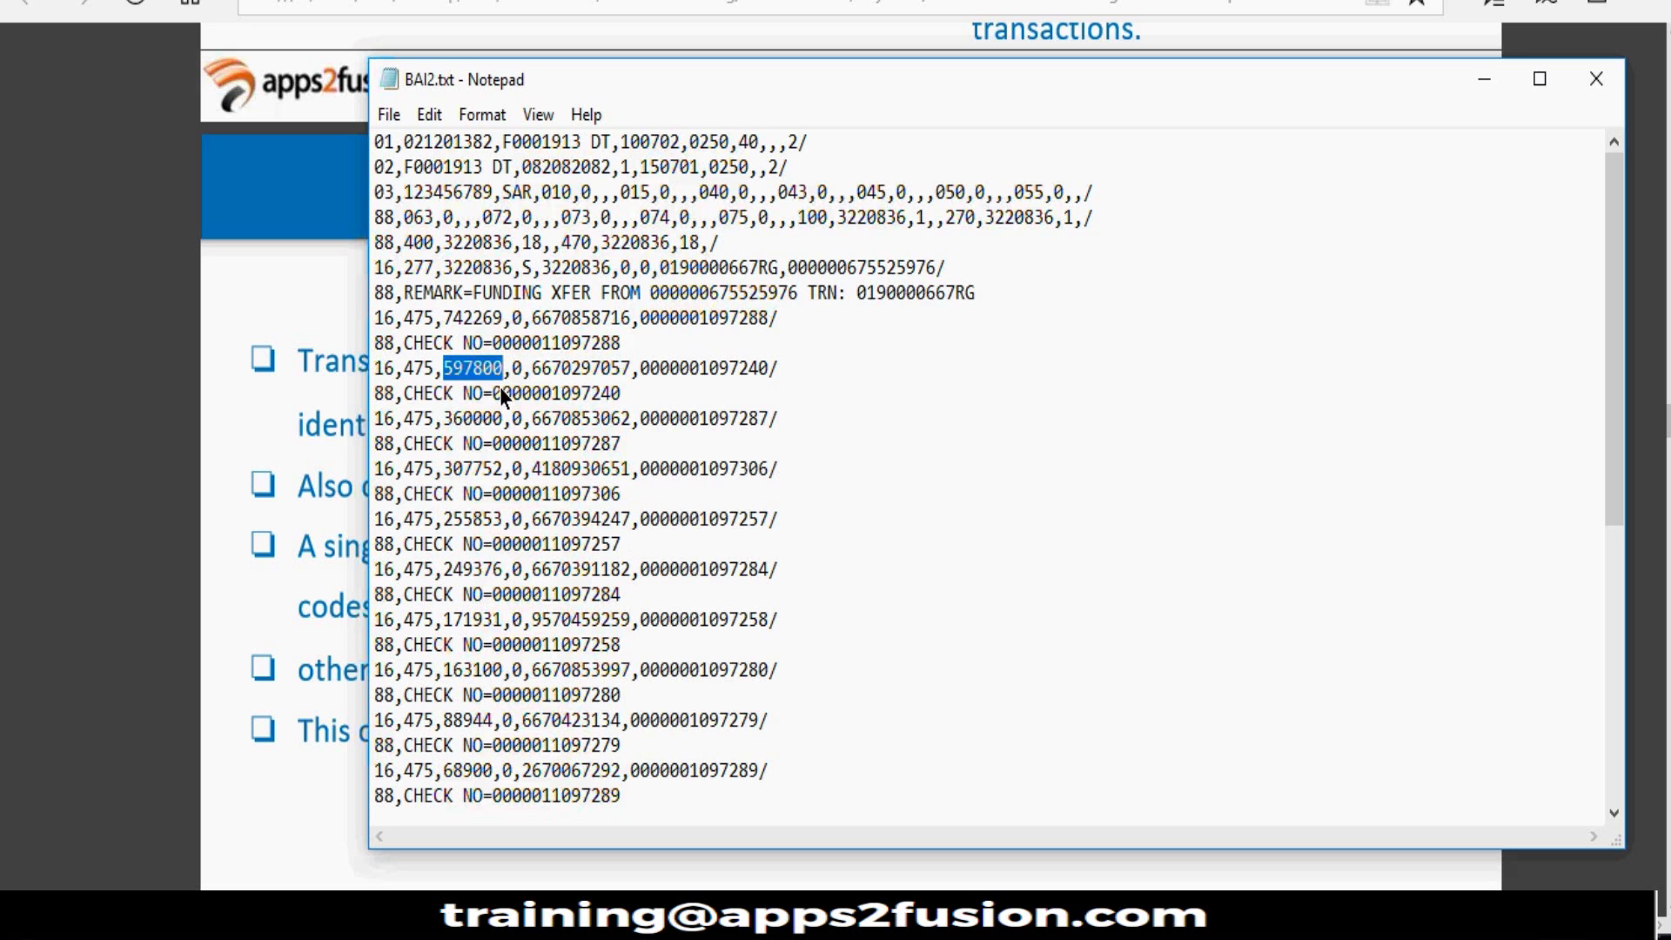
pyautogui.scroll(-7, 728, 424)
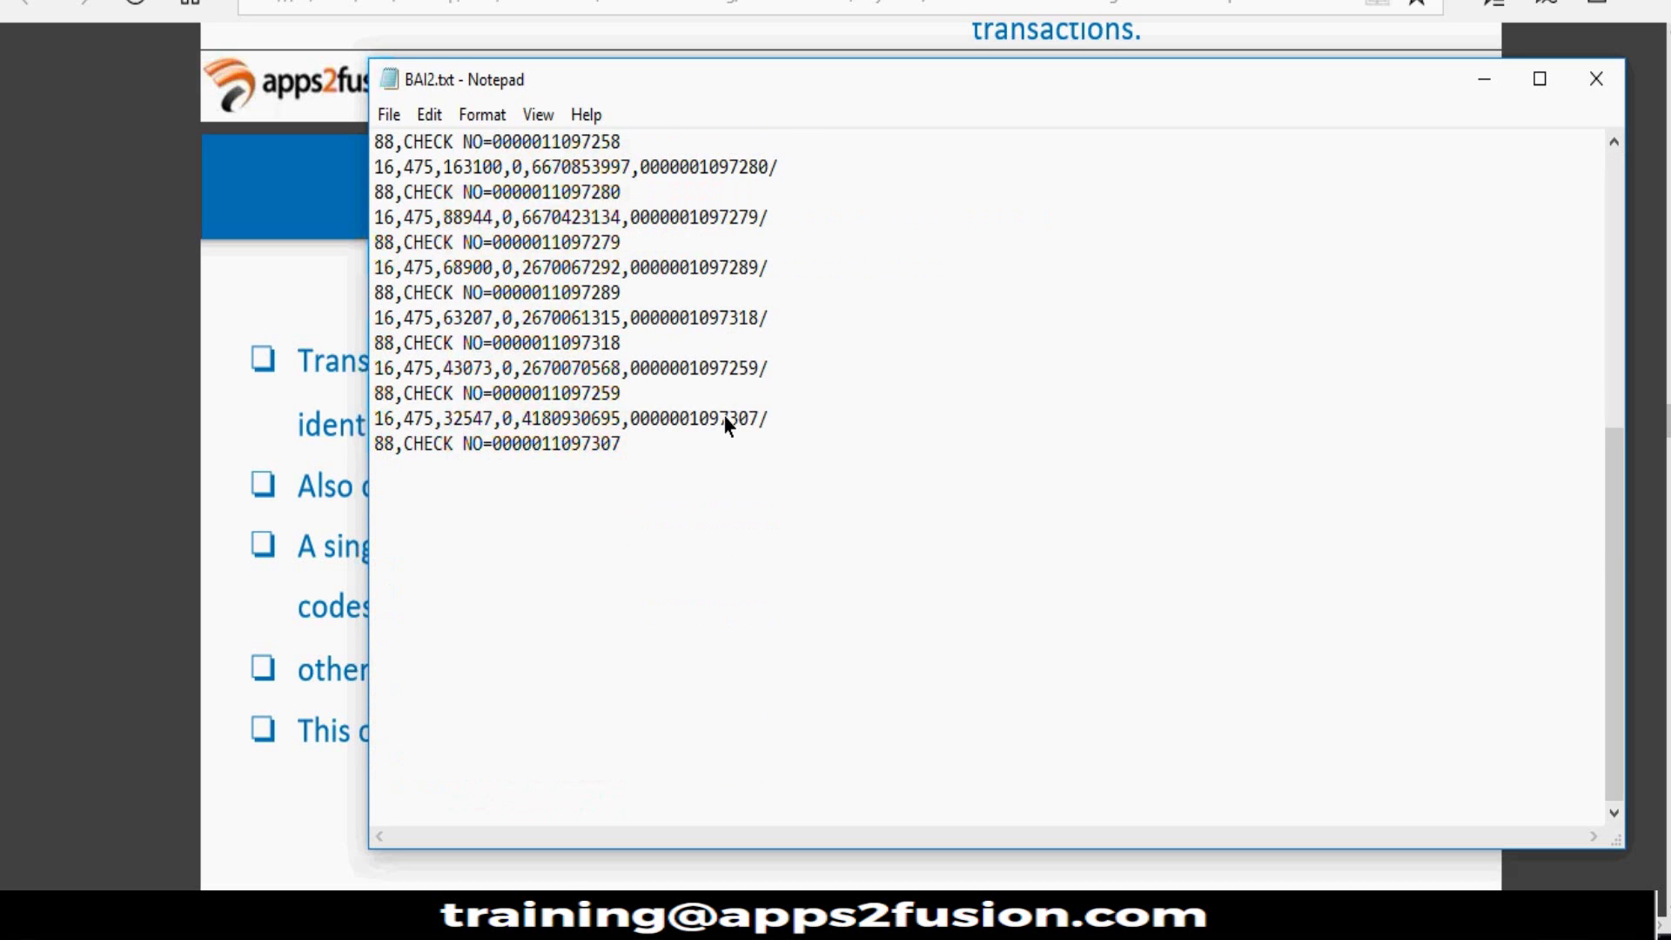
pyautogui.scroll(7, 727, 424)
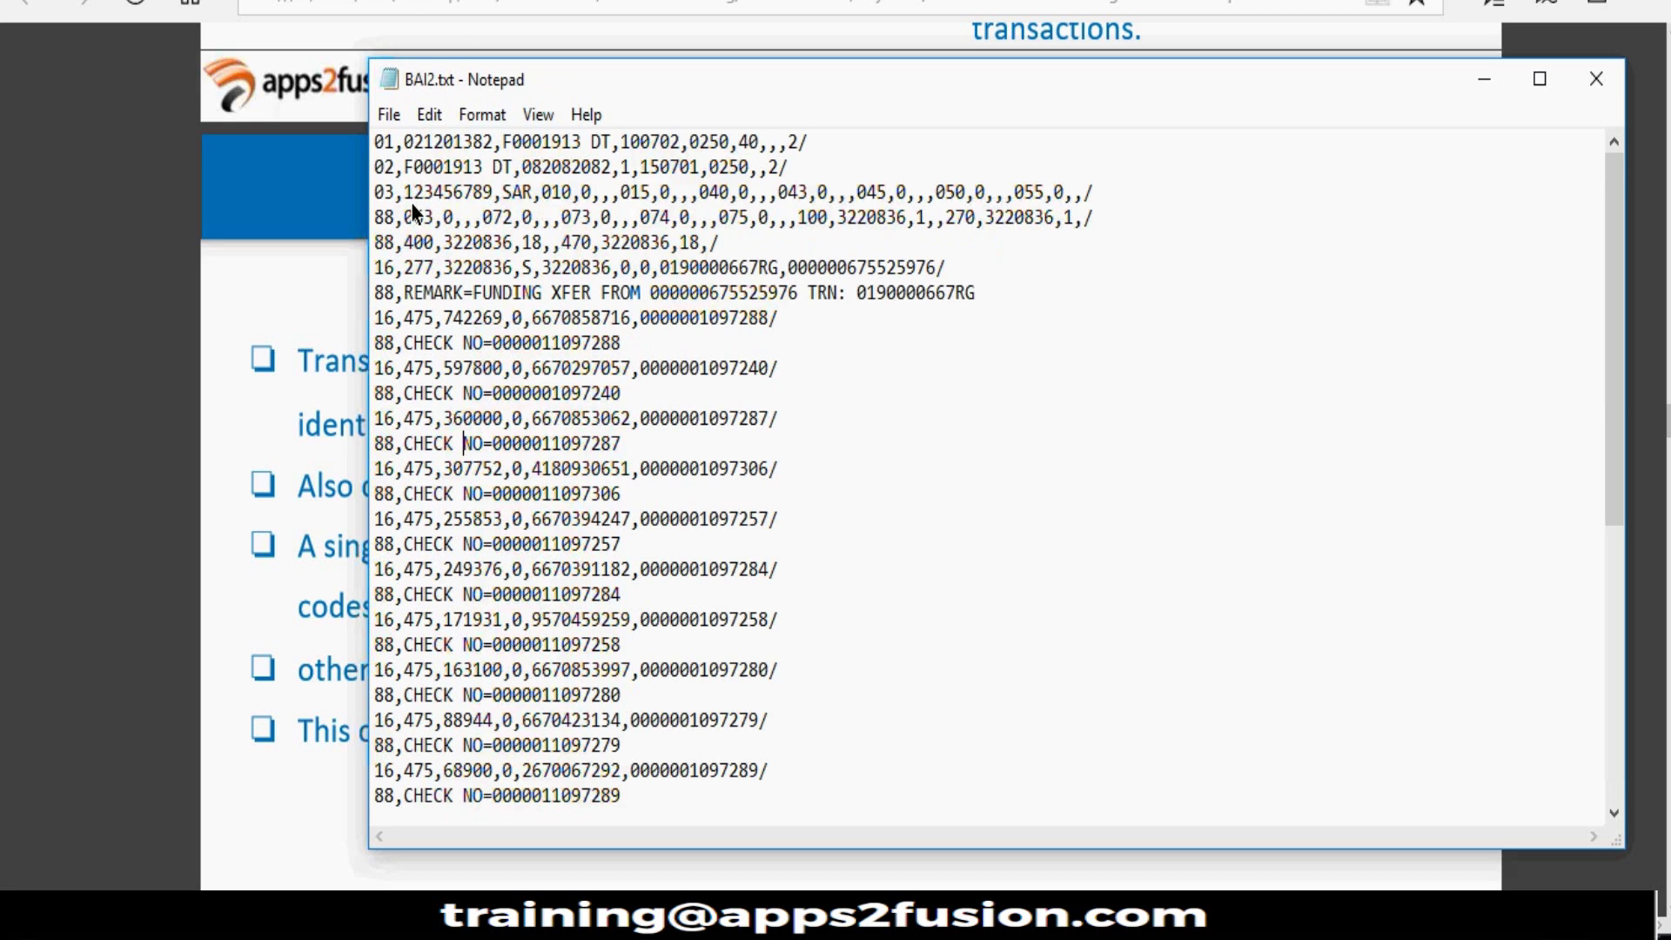
pyautogui.click(405, 269)
pyautogui.moveTo(405, 318); pyautogui.dragTo(440, 375)
pyautogui.click(840, 464)
# Step: Move the BAI2.txt window further left and scroll through the records
pyautogui.moveTo(567, 75); pyautogui.dragTo(456, 78)
pyautogui.scroll(-7, 703, 300)
pyautogui.scroll(7, 675, 400)
pyautogui.scroll(-7, 644, 356)
pyautogui.scroll(7, 618, 319)
pyautogui.scroll(-7, 585, 488)
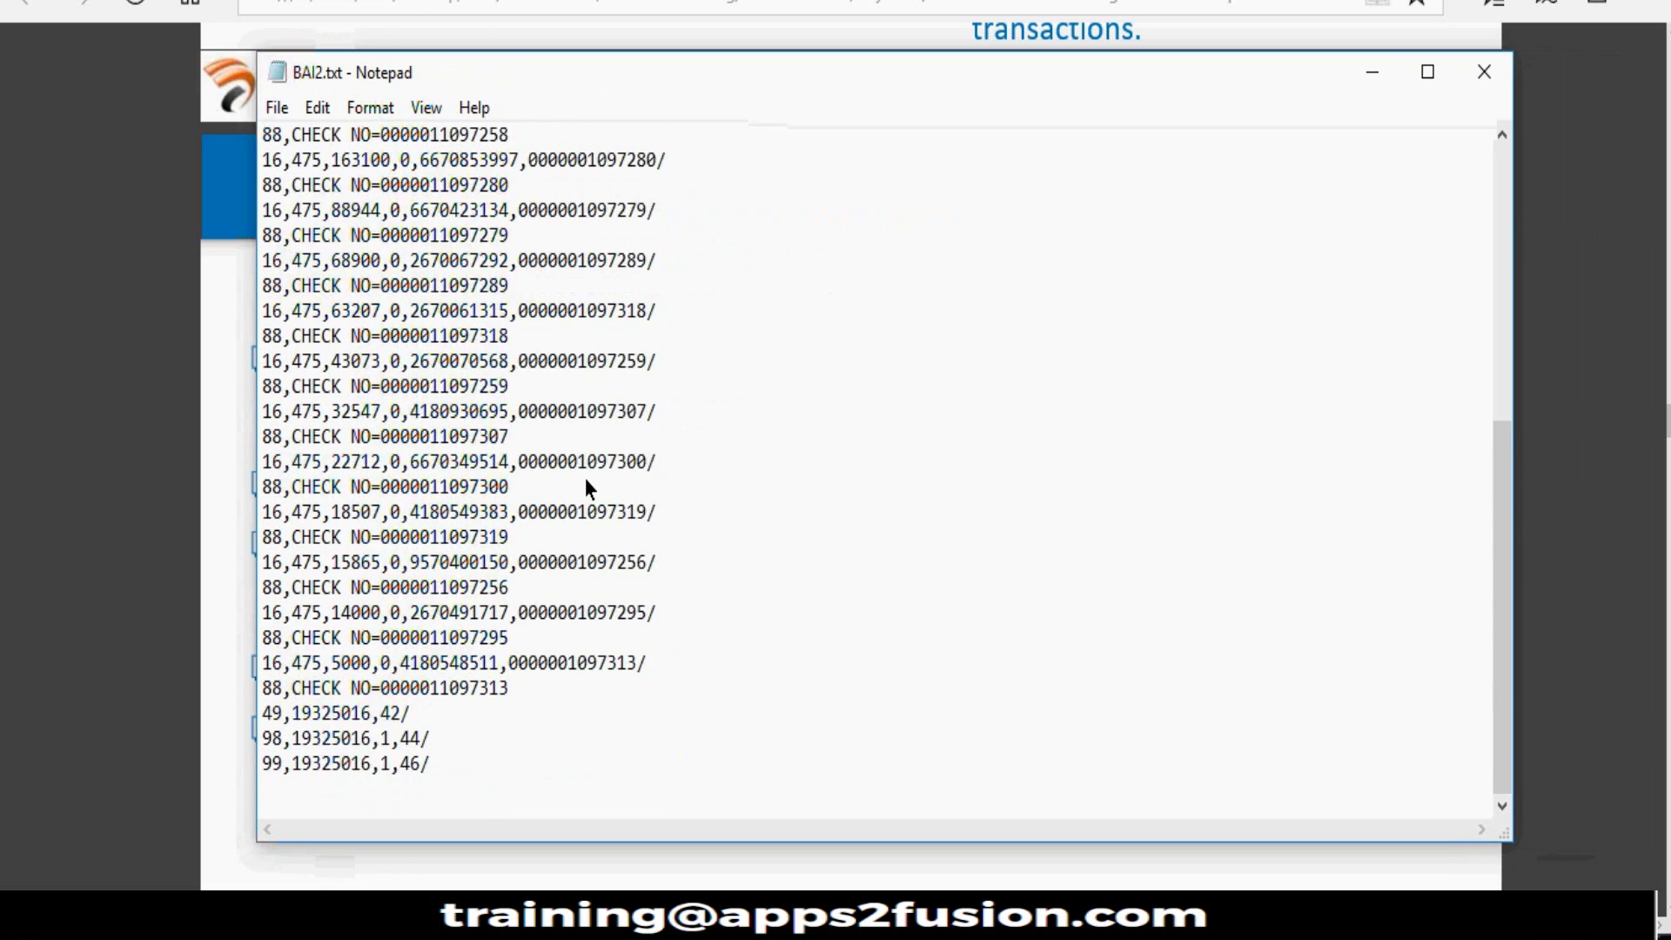
pyautogui.scroll(7, 576, 487)
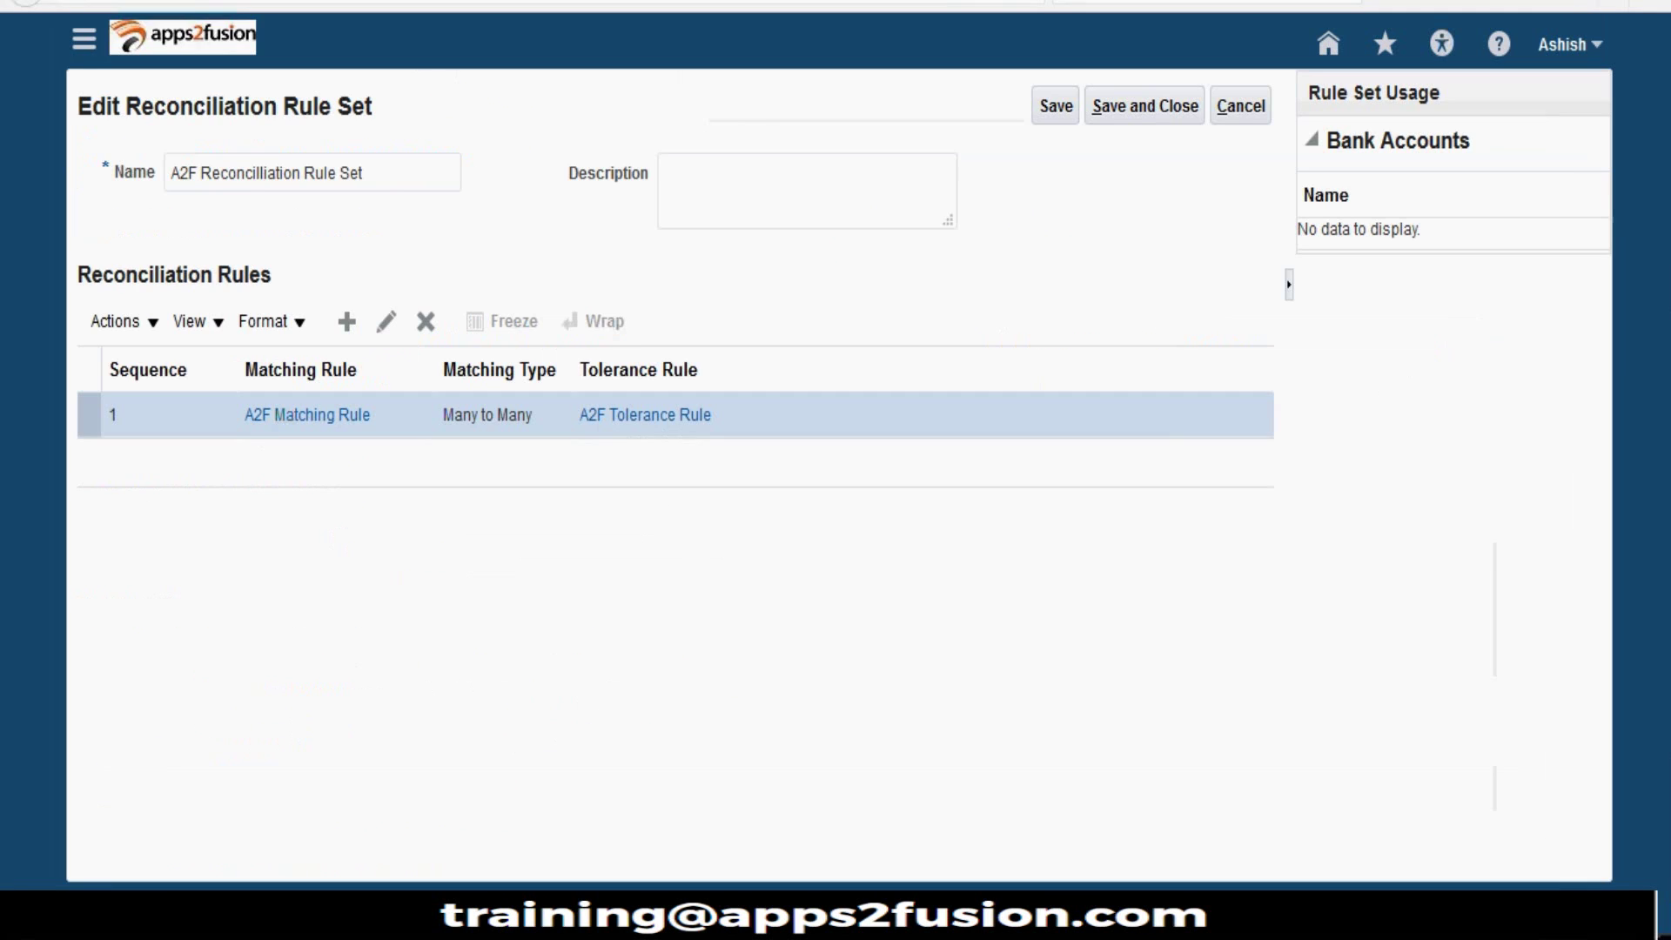
# Step: Save and close the A2F Reconciliation Rule Set and leave the rule sets page
pyautogui.click(1136, 108)
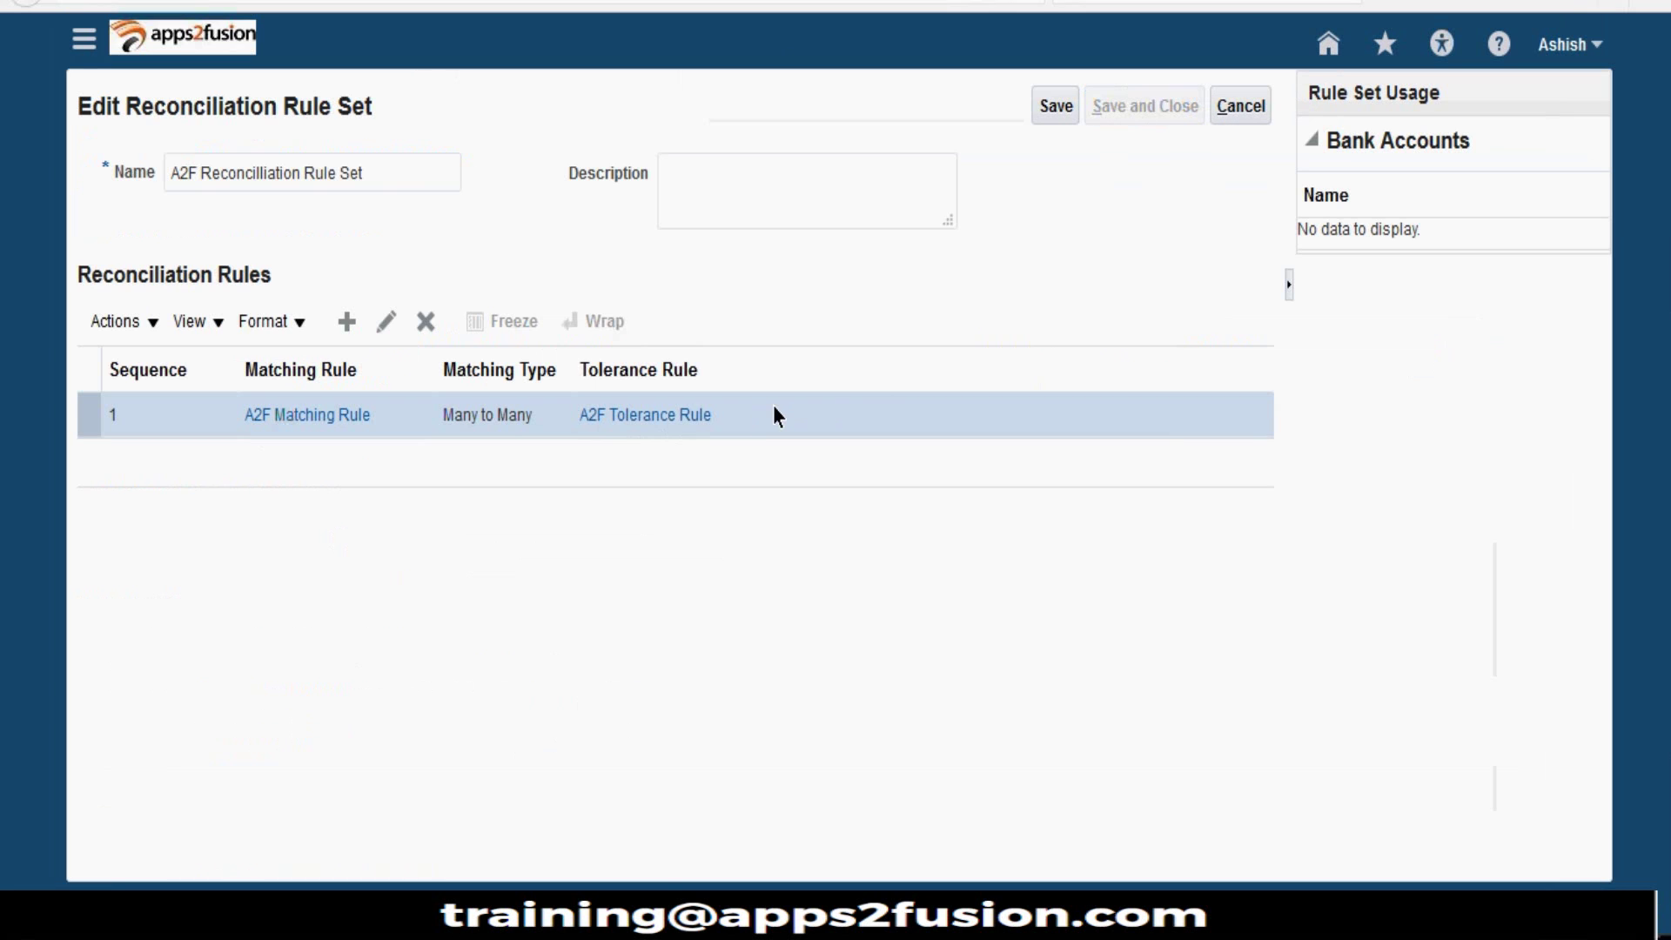
pyautogui.hotkey('alt', 'Tab')
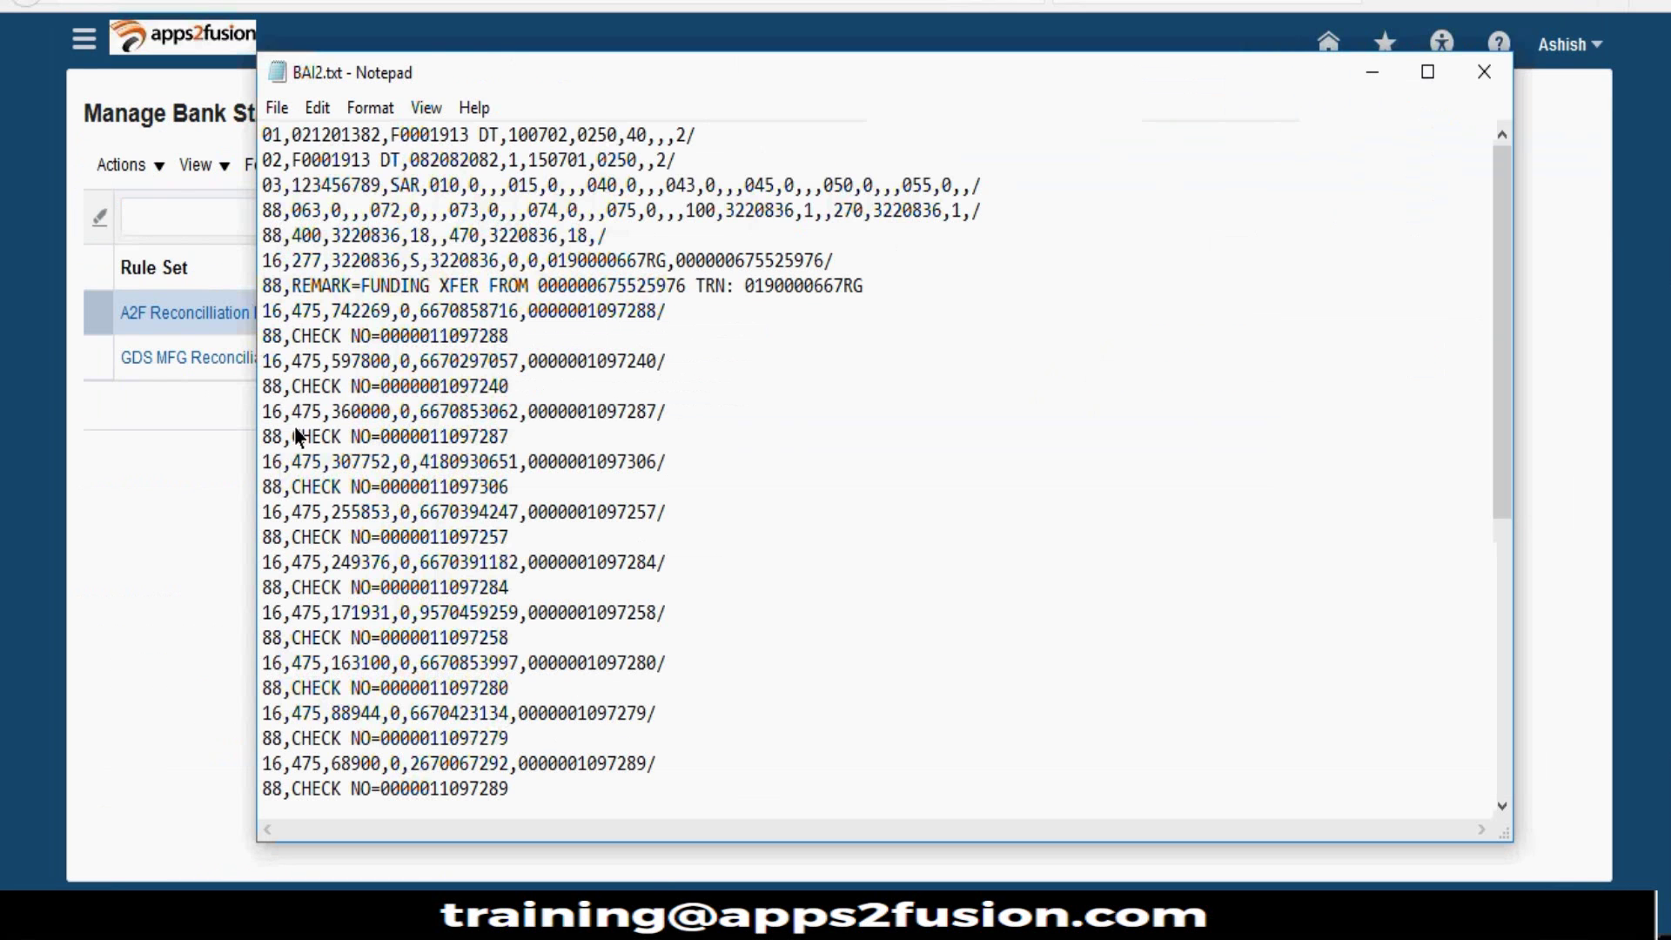
pyautogui.moveTo(292, 260); pyautogui.dragTo(332, 260)
pyautogui.hotkey('alt', 'Tab')
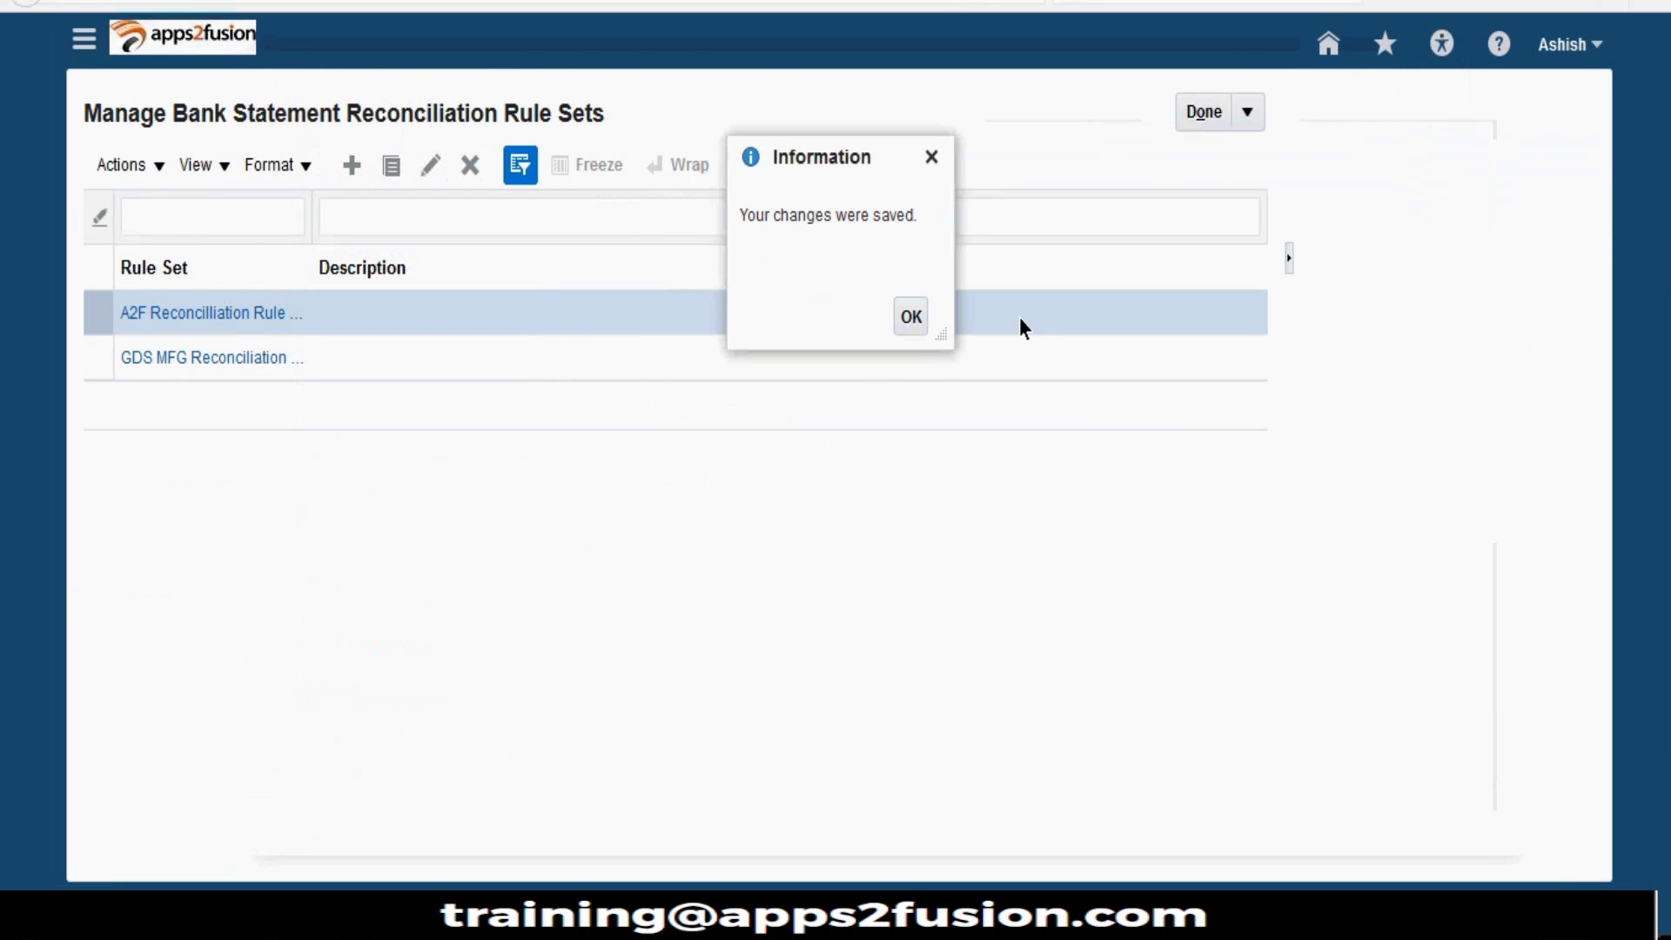
pyautogui.click(911, 316)
pyautogui.click(1199, 115)
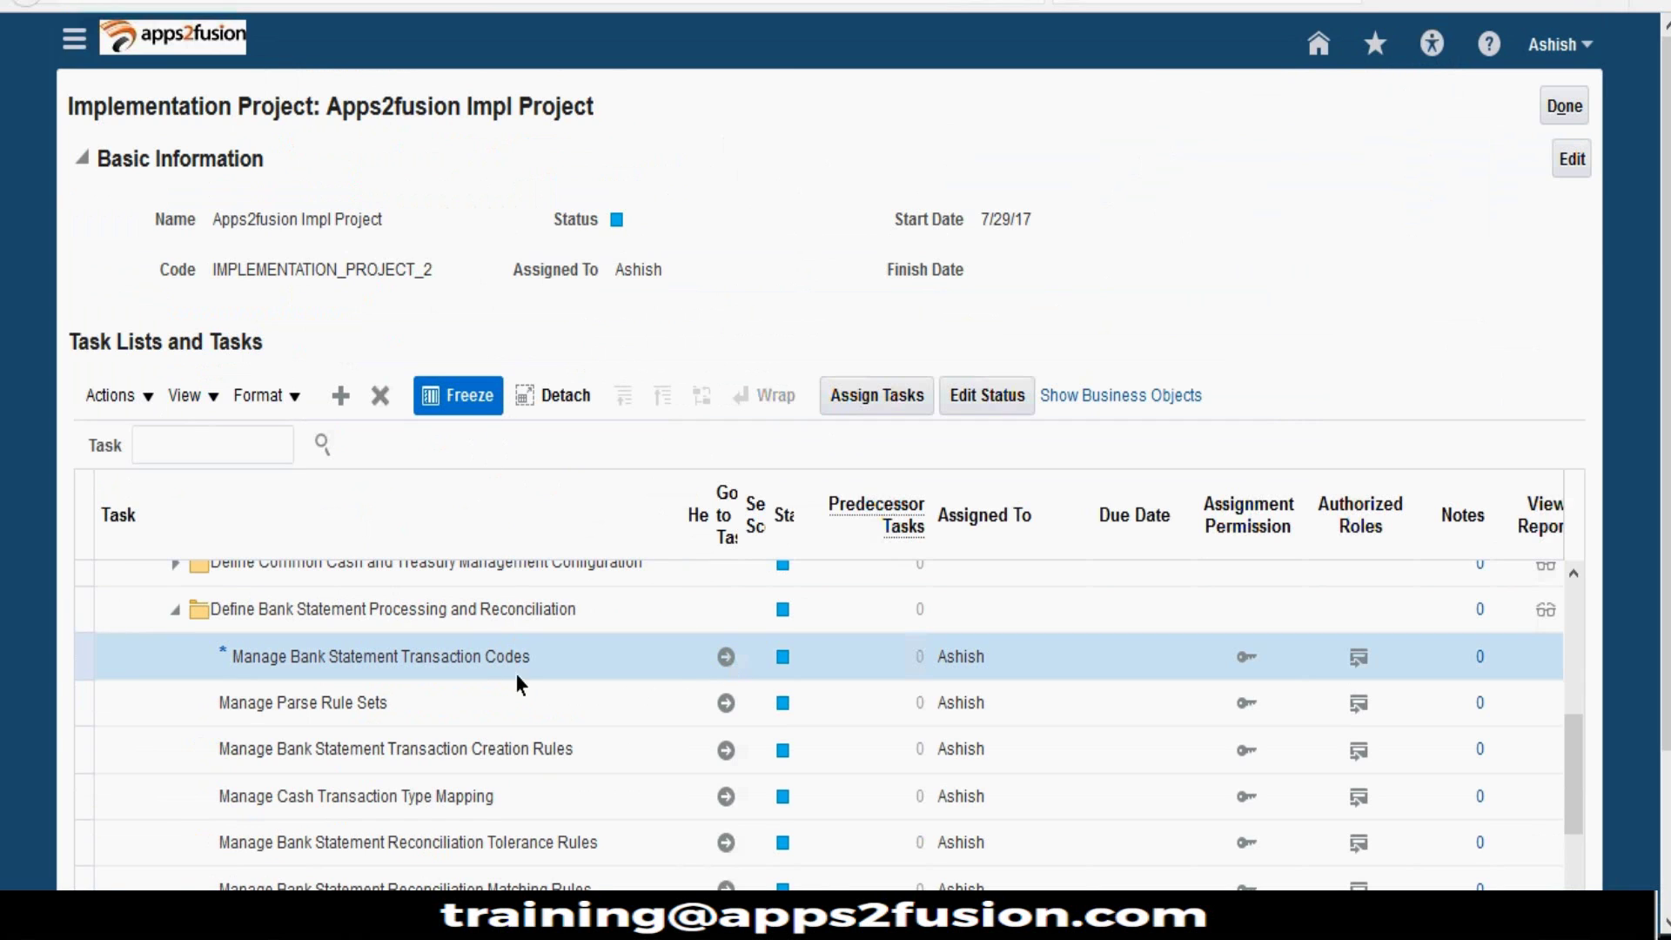
# Step: Open Manage Bank Statement Transaction Codes and select codes 277 Check payment and 475 Interest
pyautogui.click(722, 657)
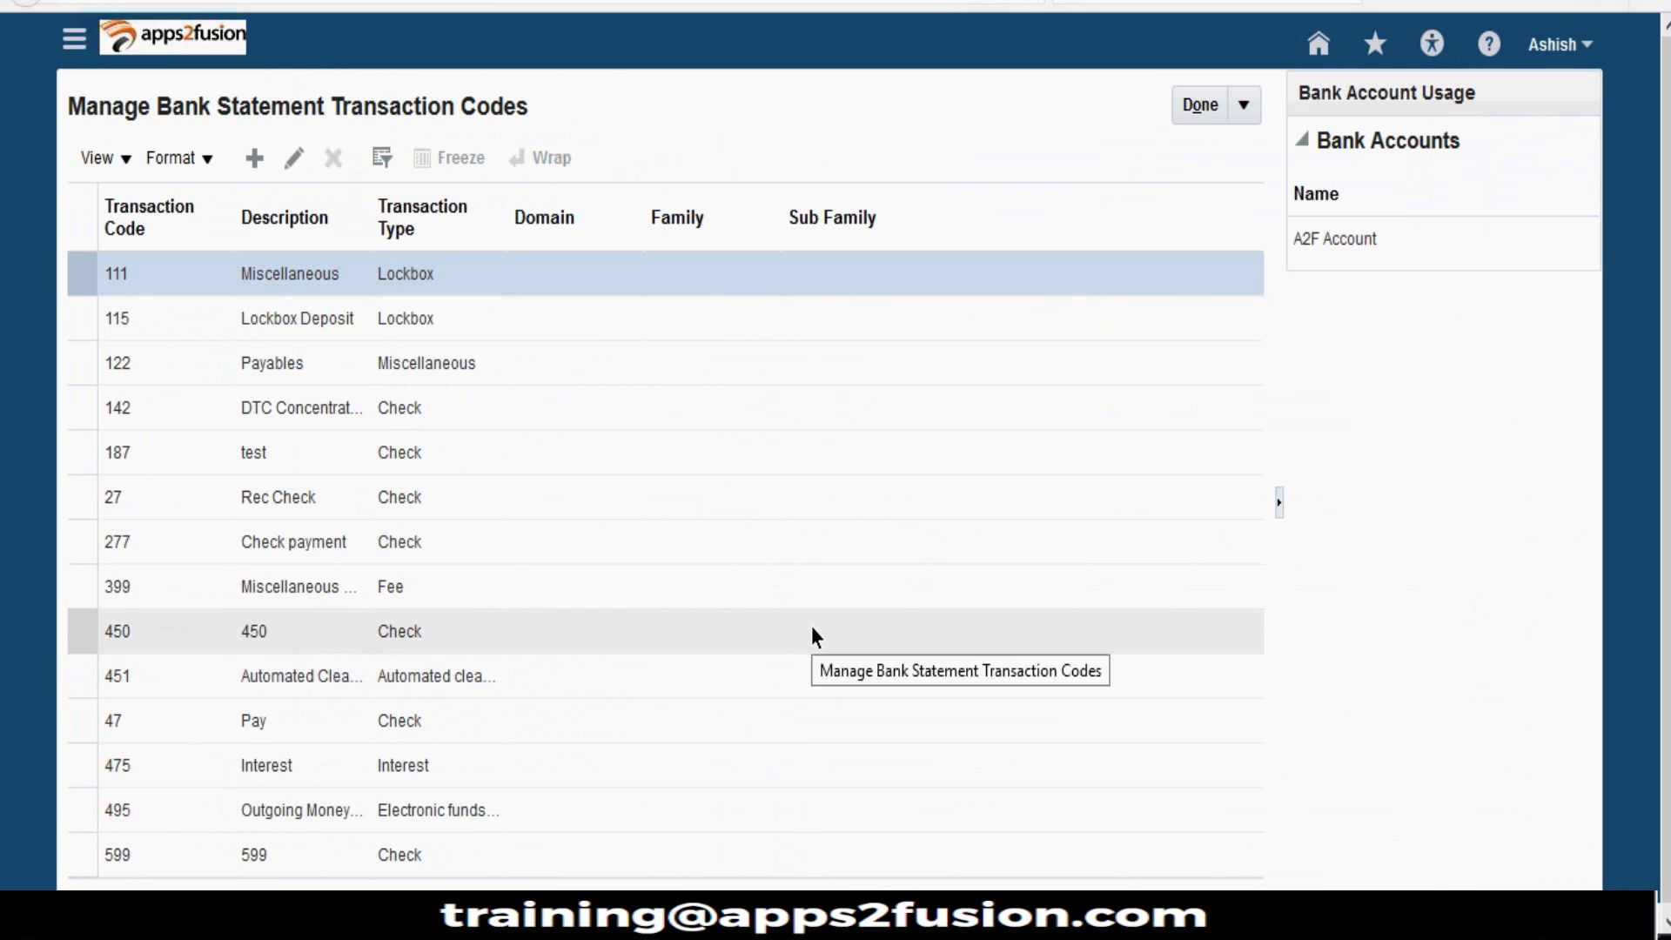
pyautogui.click(127, 535)
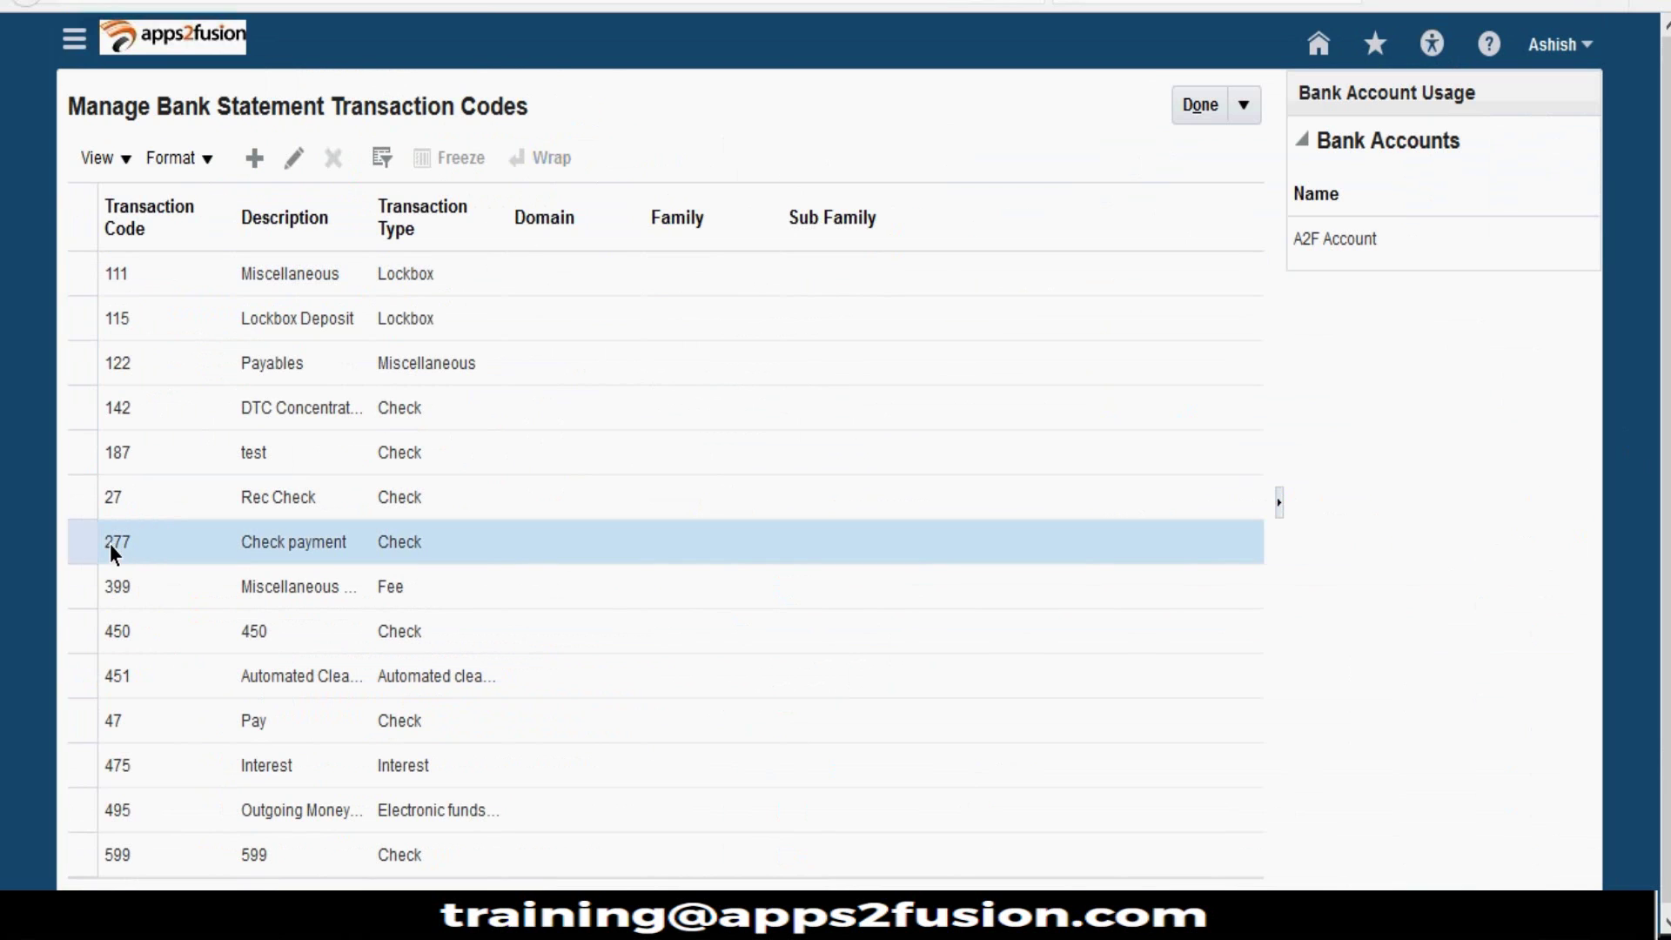
pyautogui.click(117, 766)
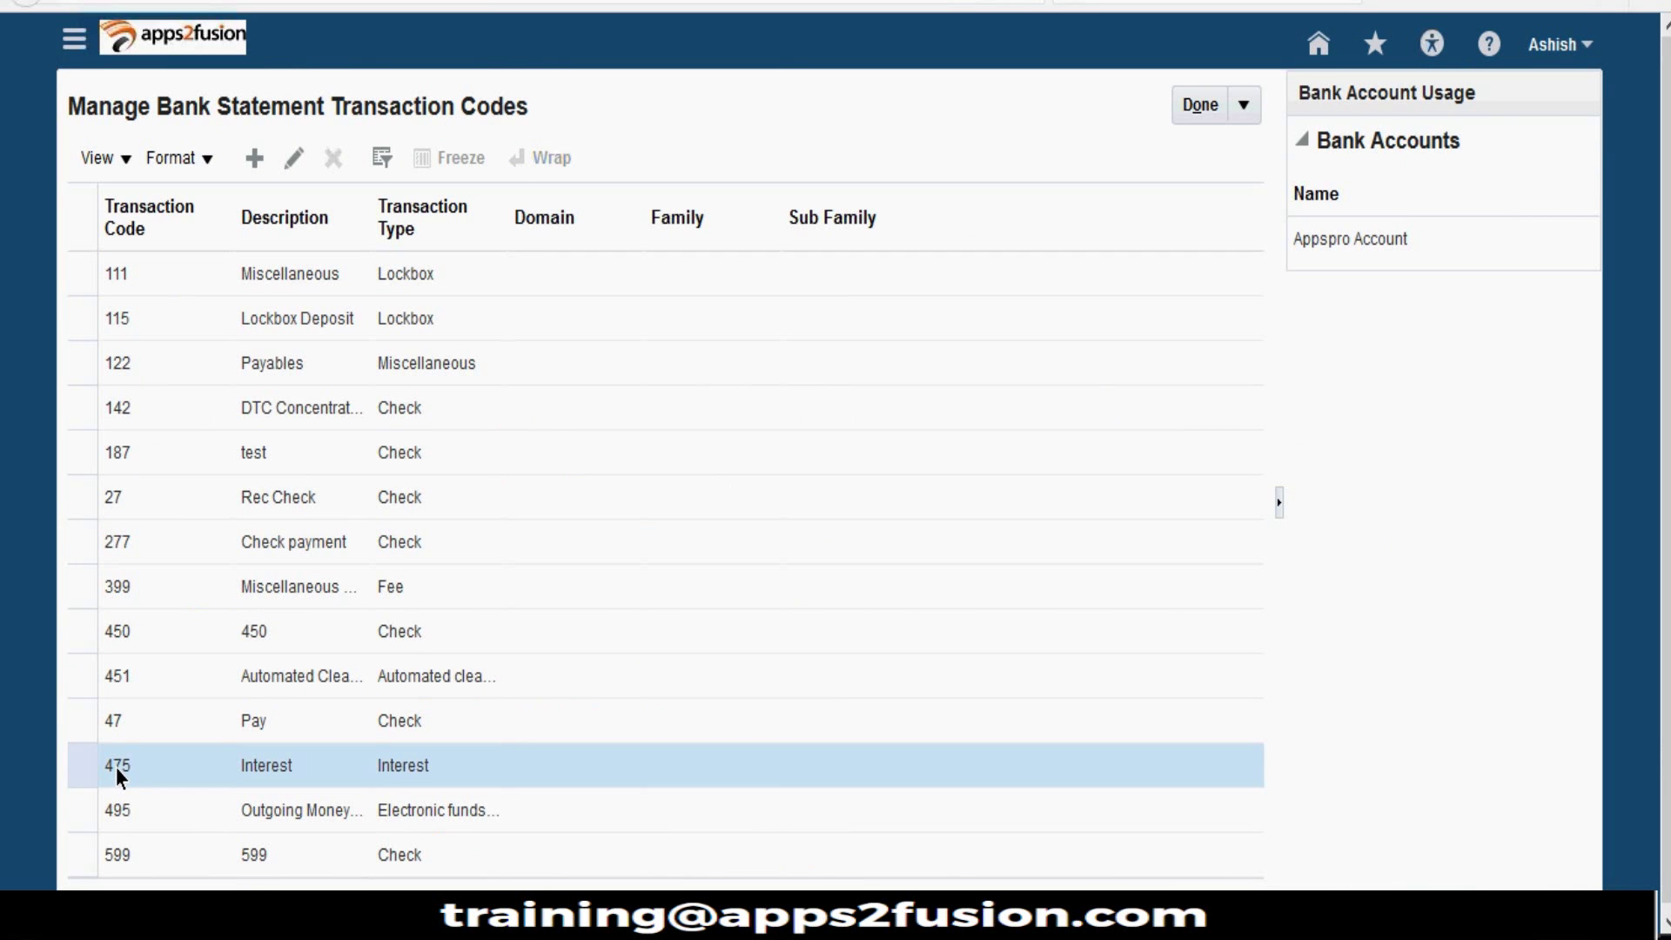
pyautogui.click(337, 540)
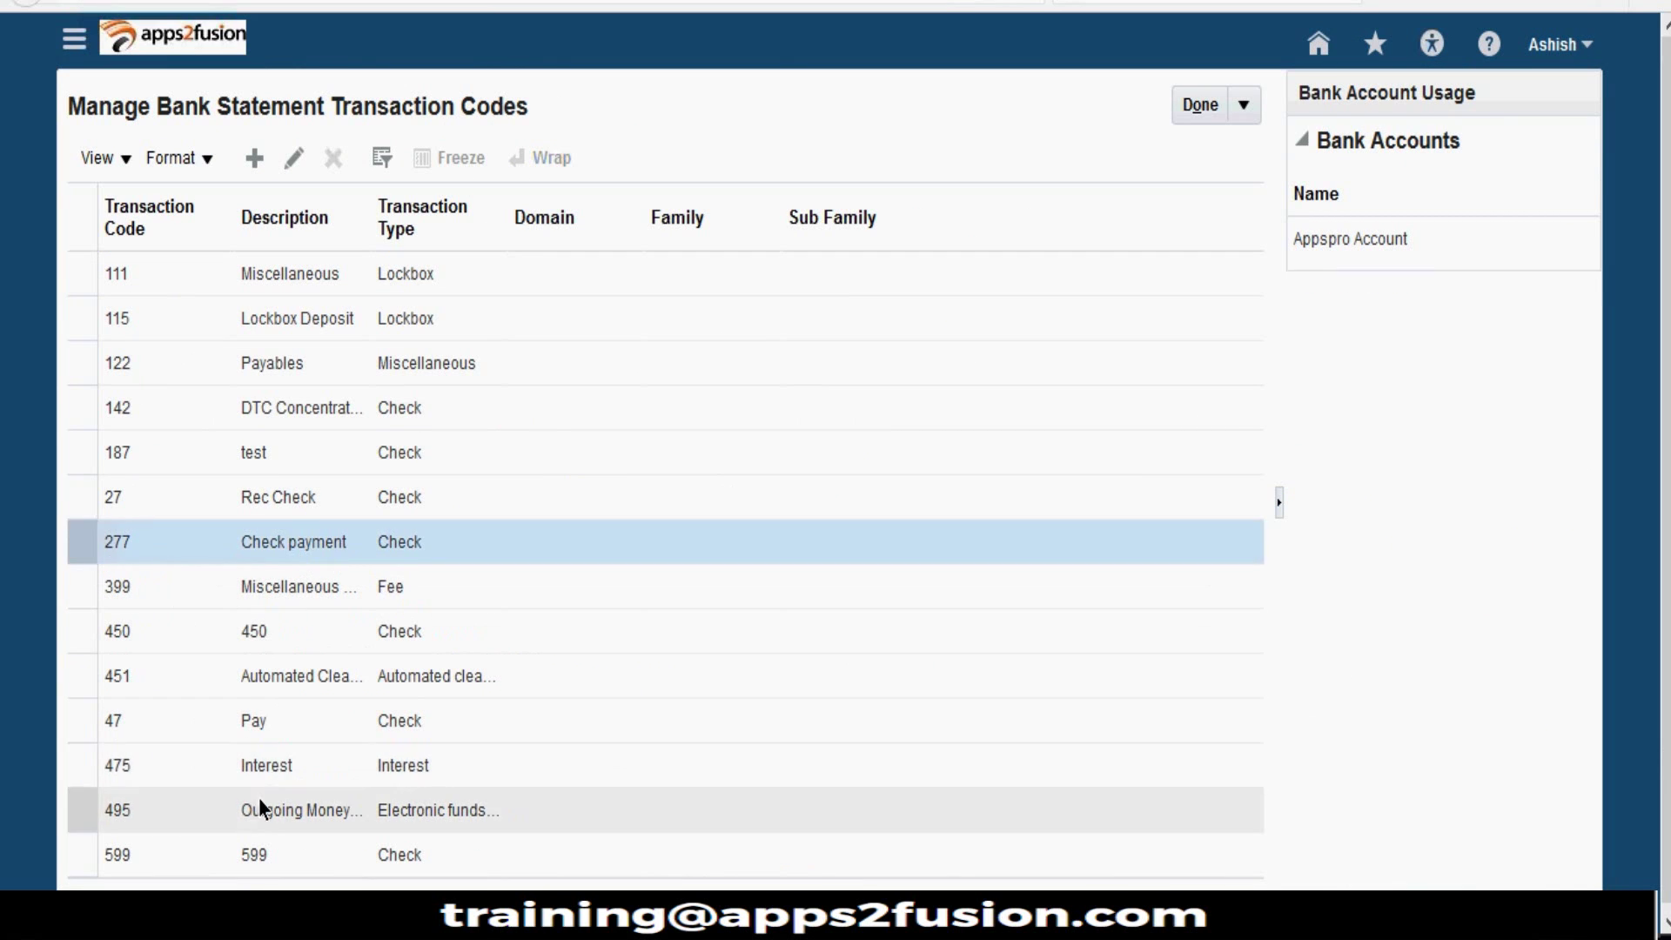
pyautogui.click(253, 762)
pyautogui.click(253, 159)
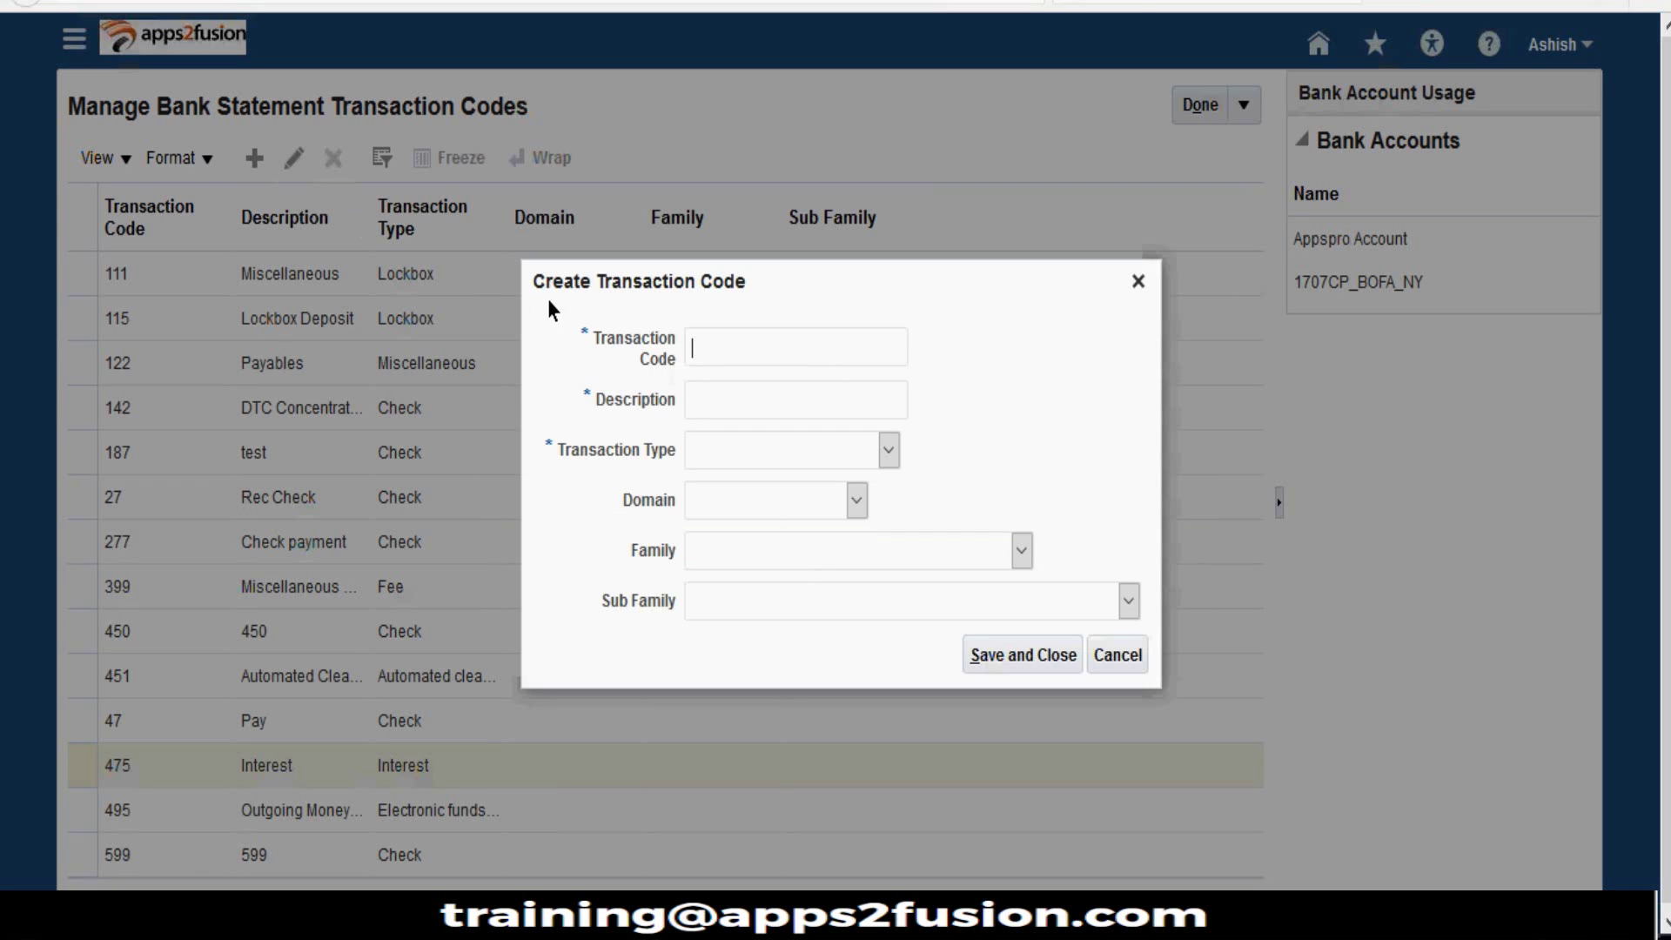
pyautogui.write('277')
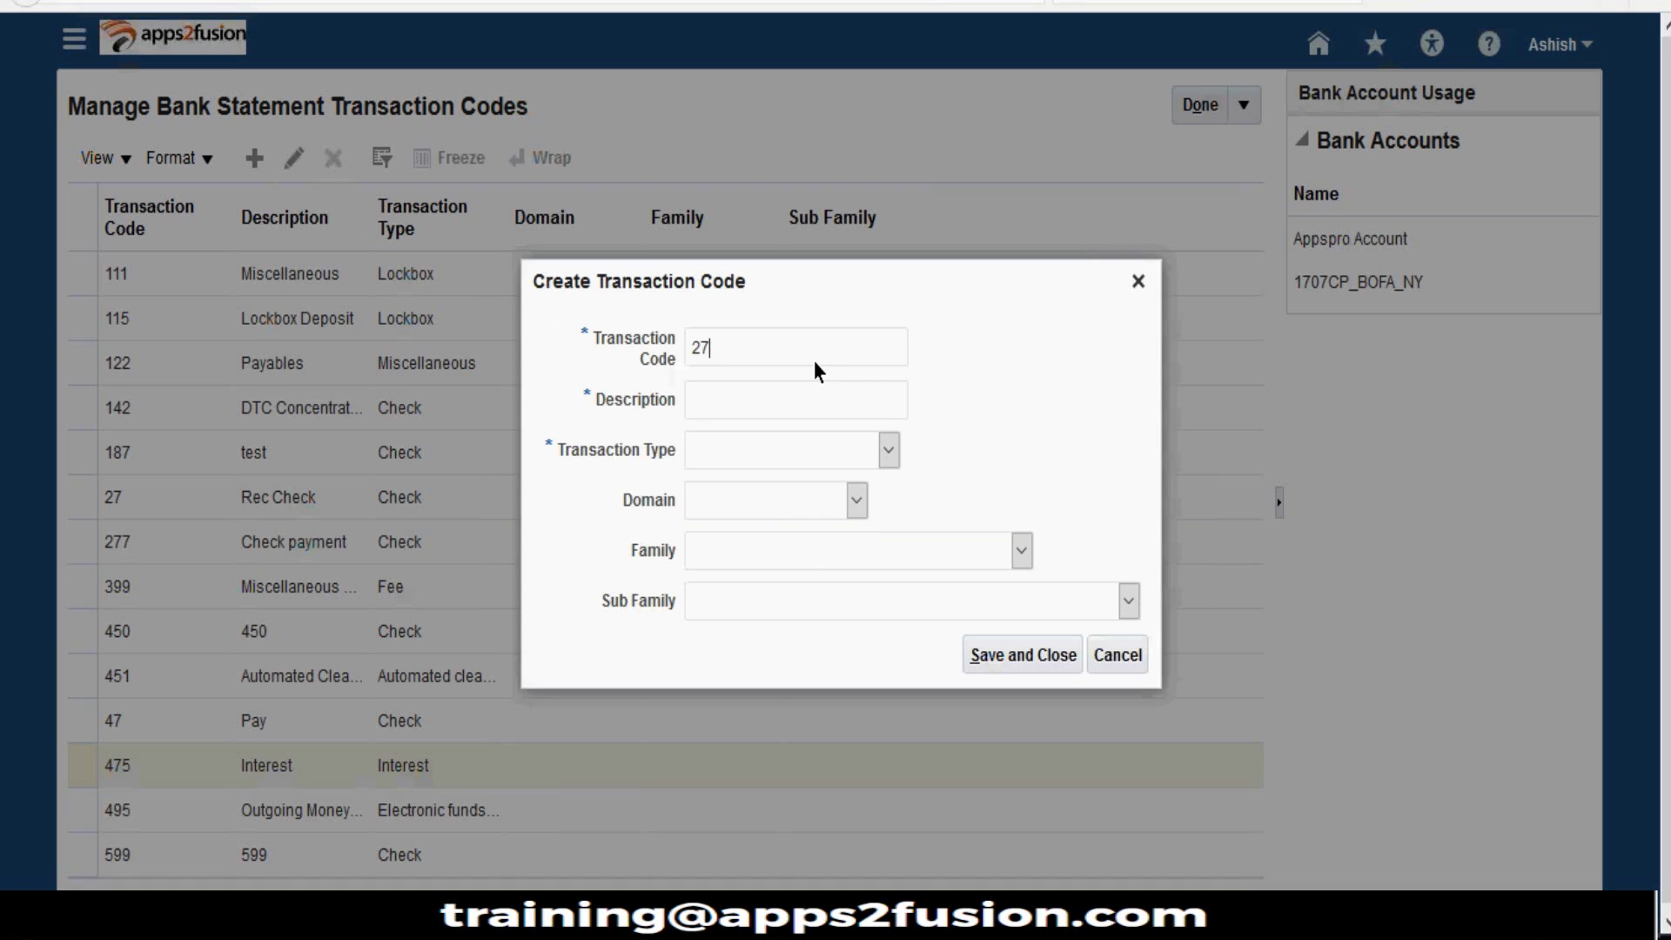
pyautogui.click(827, 416)
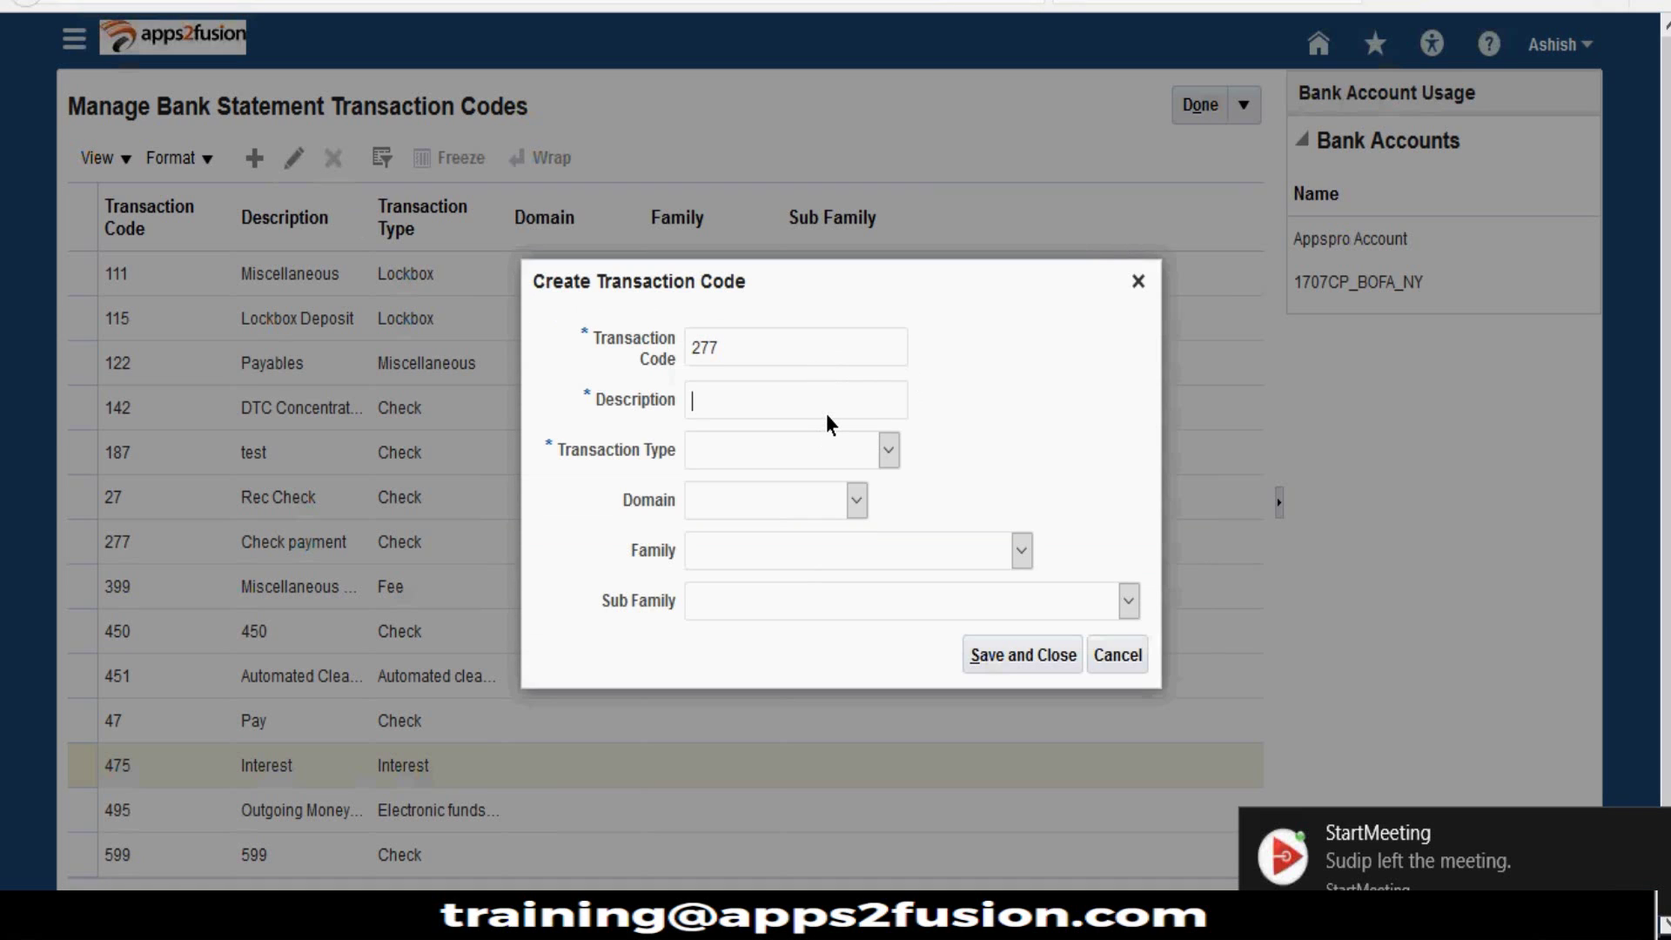
pyautogui.write('Payment')
pyautogui.click(838, 448)
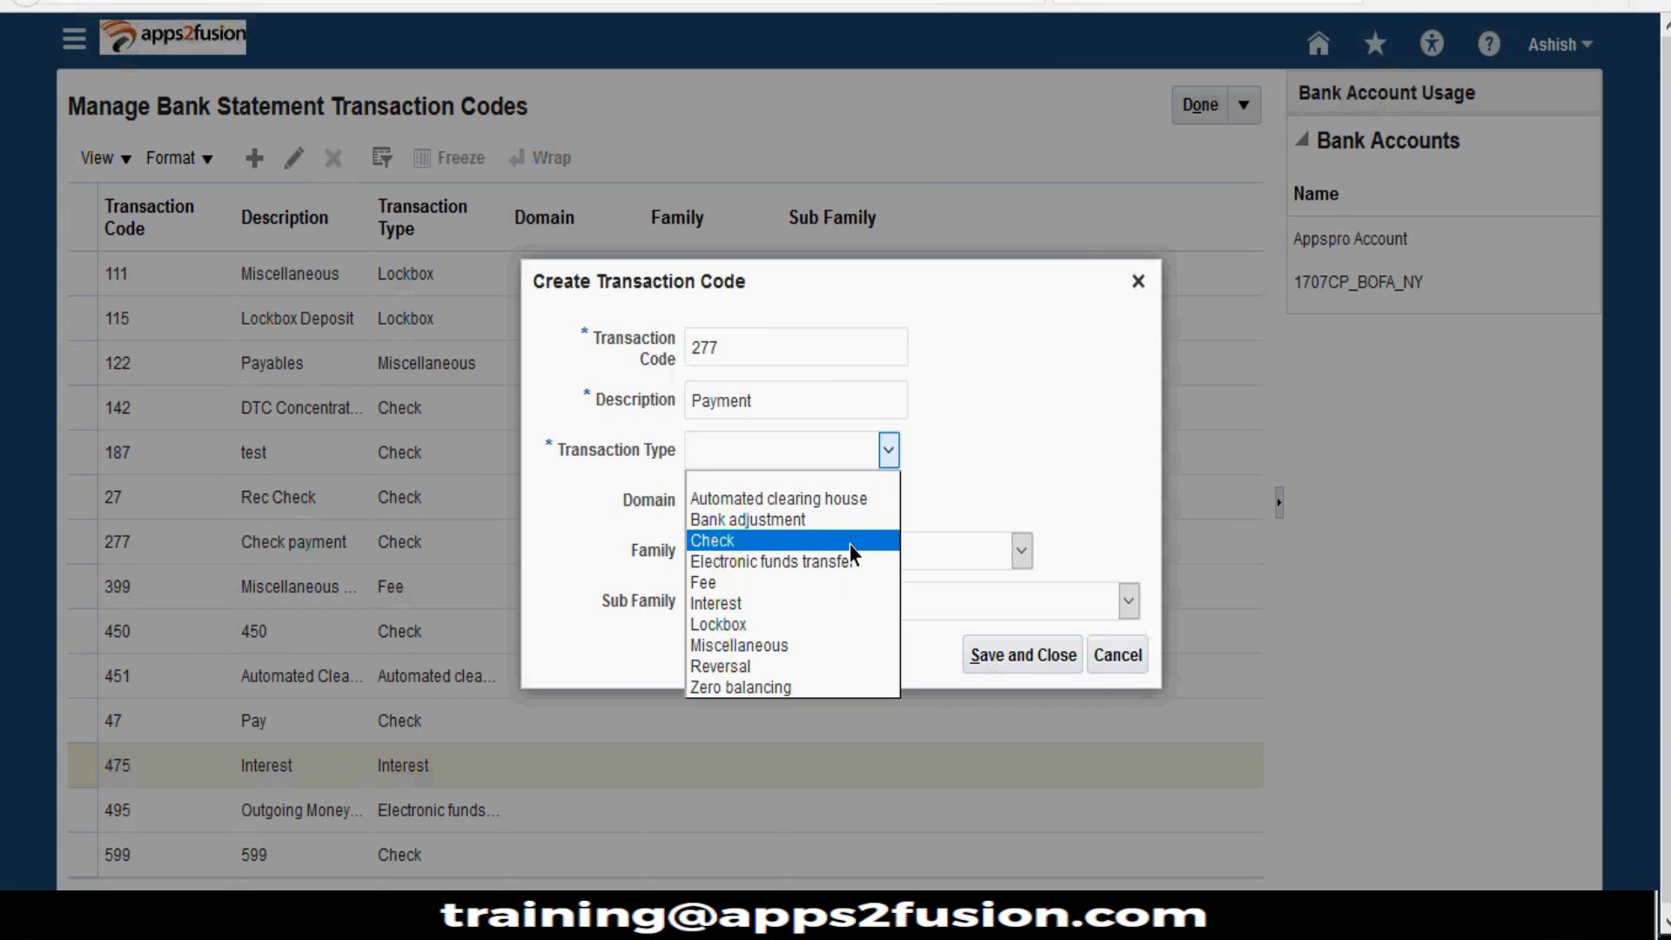
pyautogui.click(849, 542)
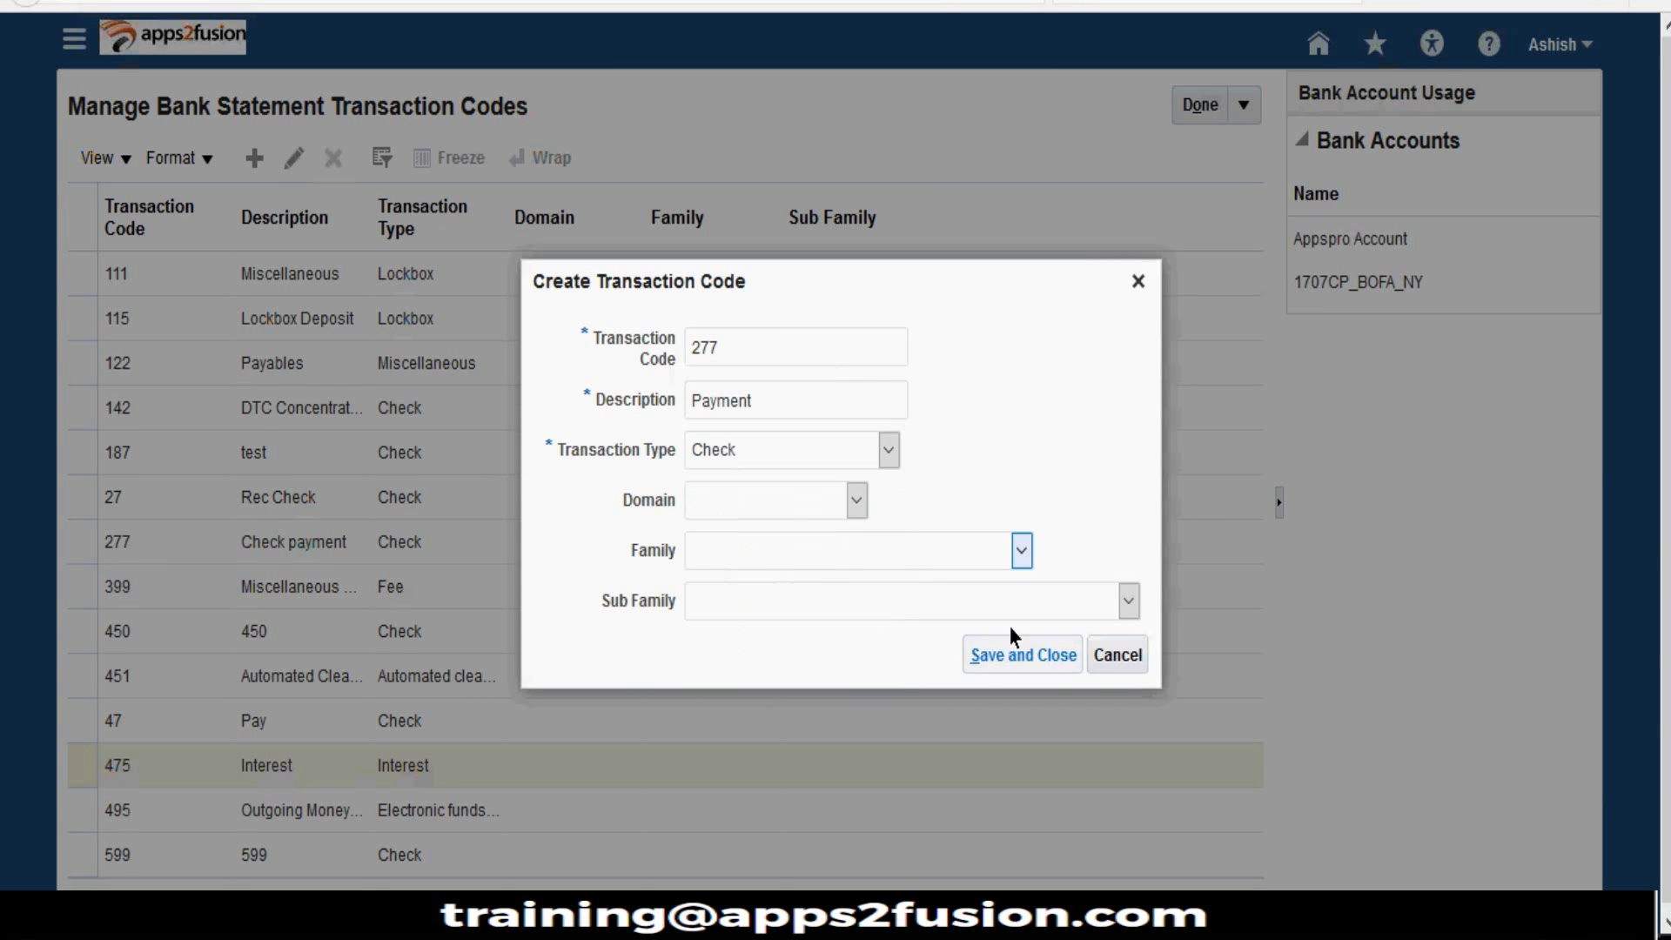
pyautogui.click(1053, 659)
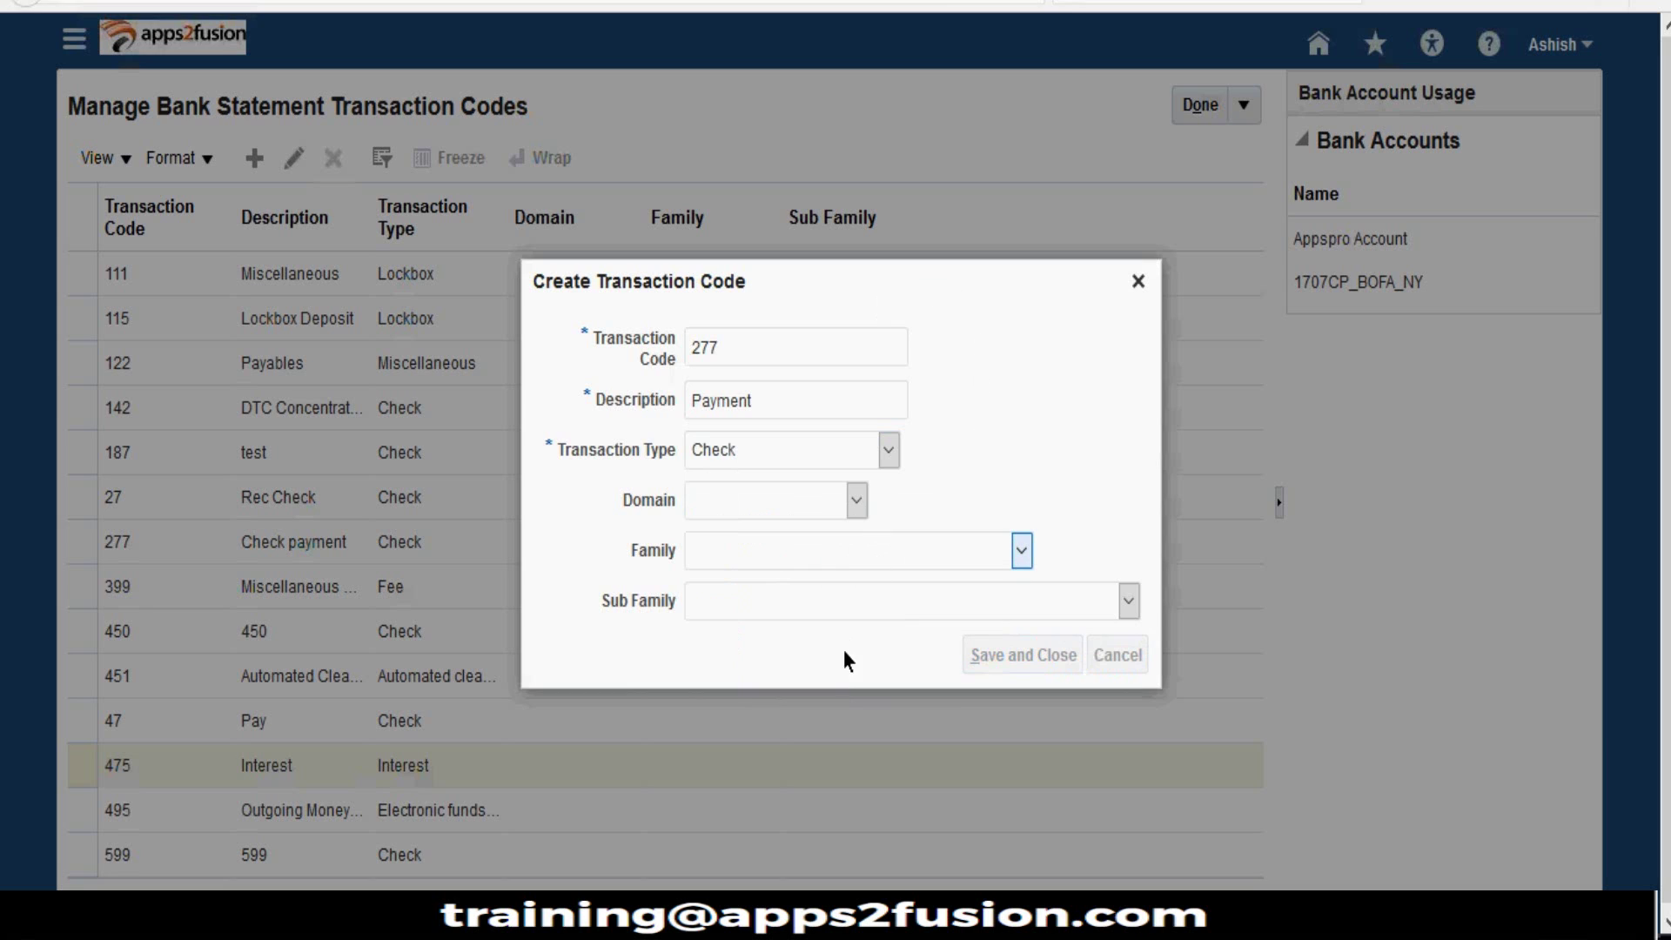
pyautogui.moveTo(1023, 218); pyautogui.dragTo(1167, 222)
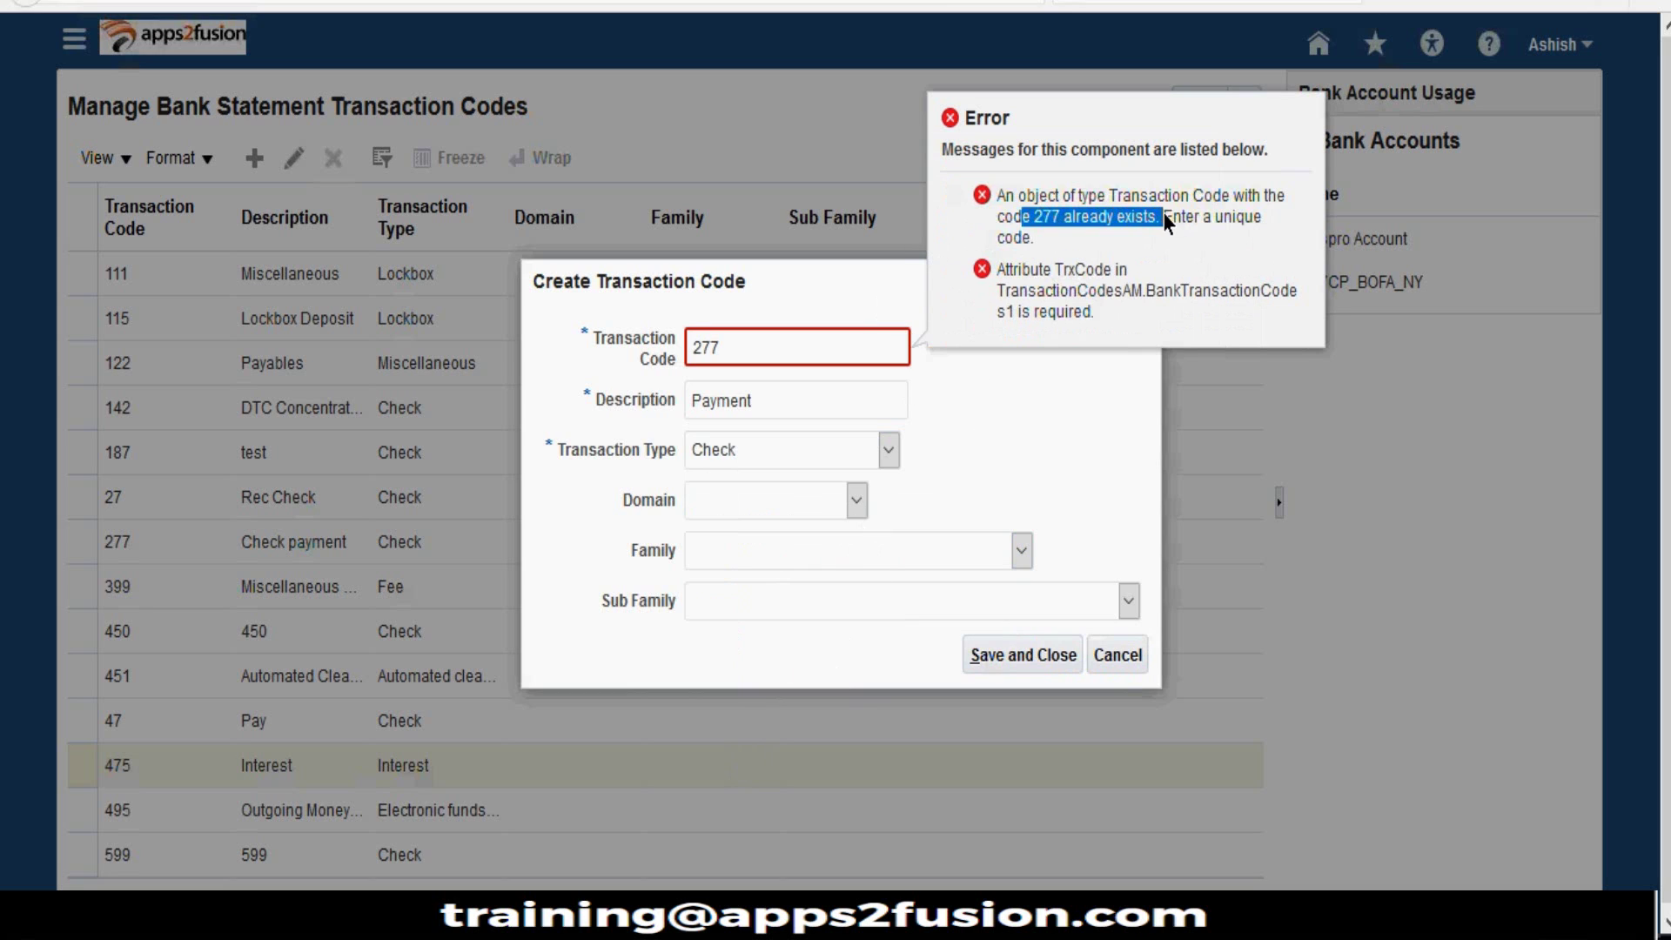
pyautogui.click(1118, 655)
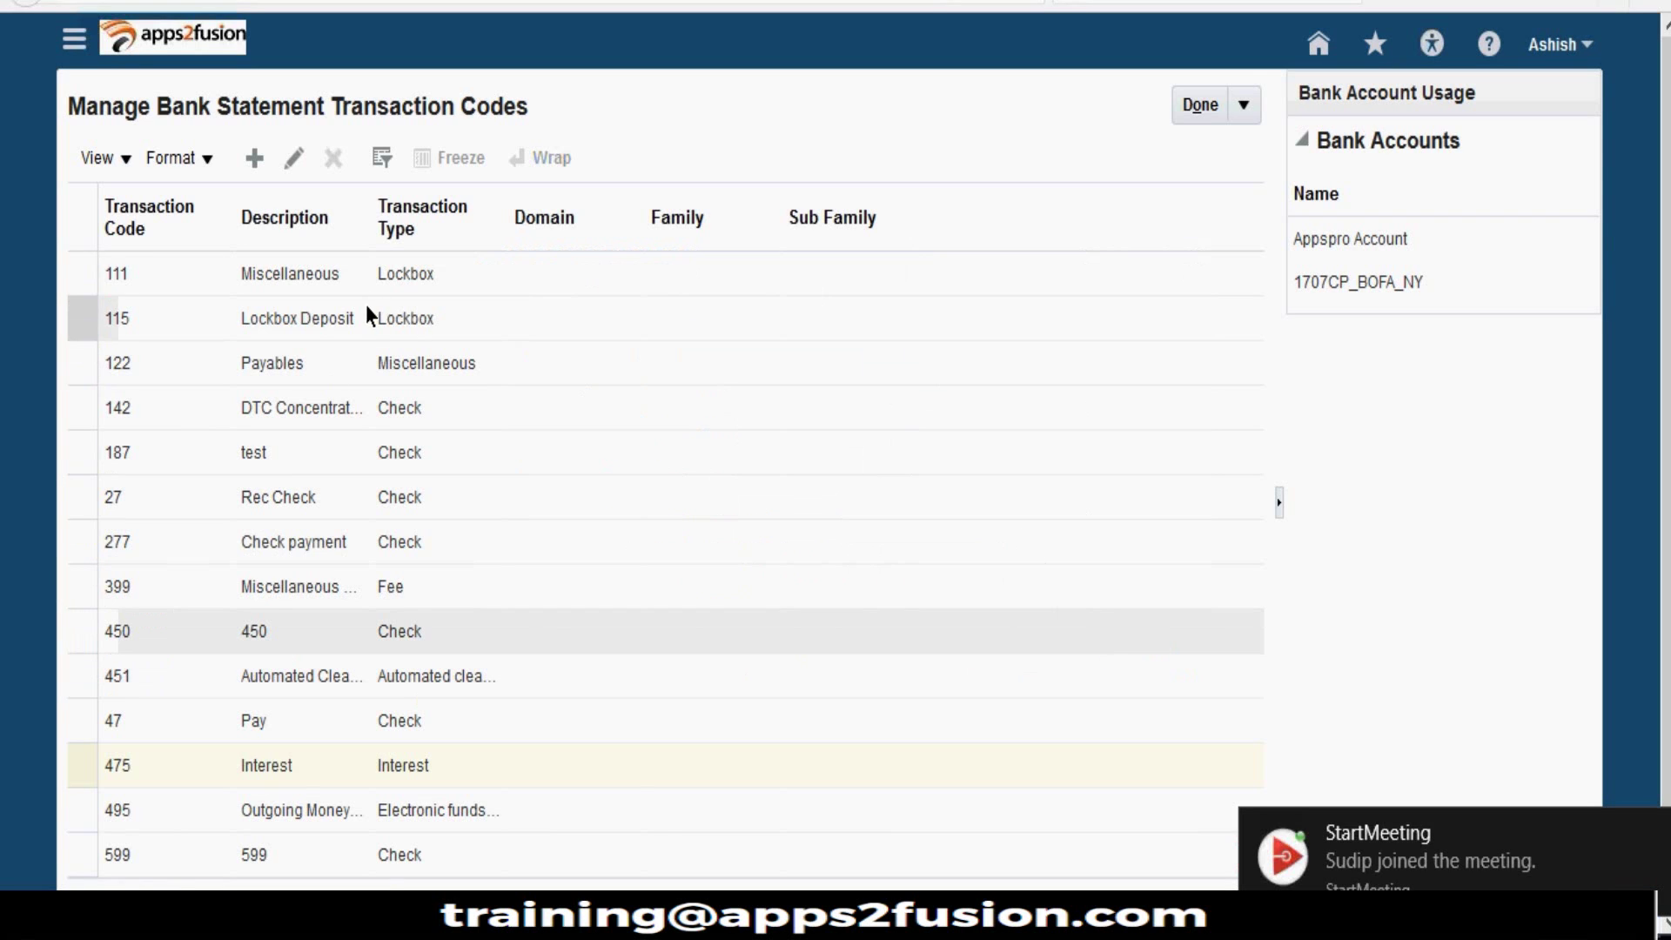
# Step: Widen the Description column, select codes 111 and 475, then select the bank account number
pyautogui.click(317, 255)
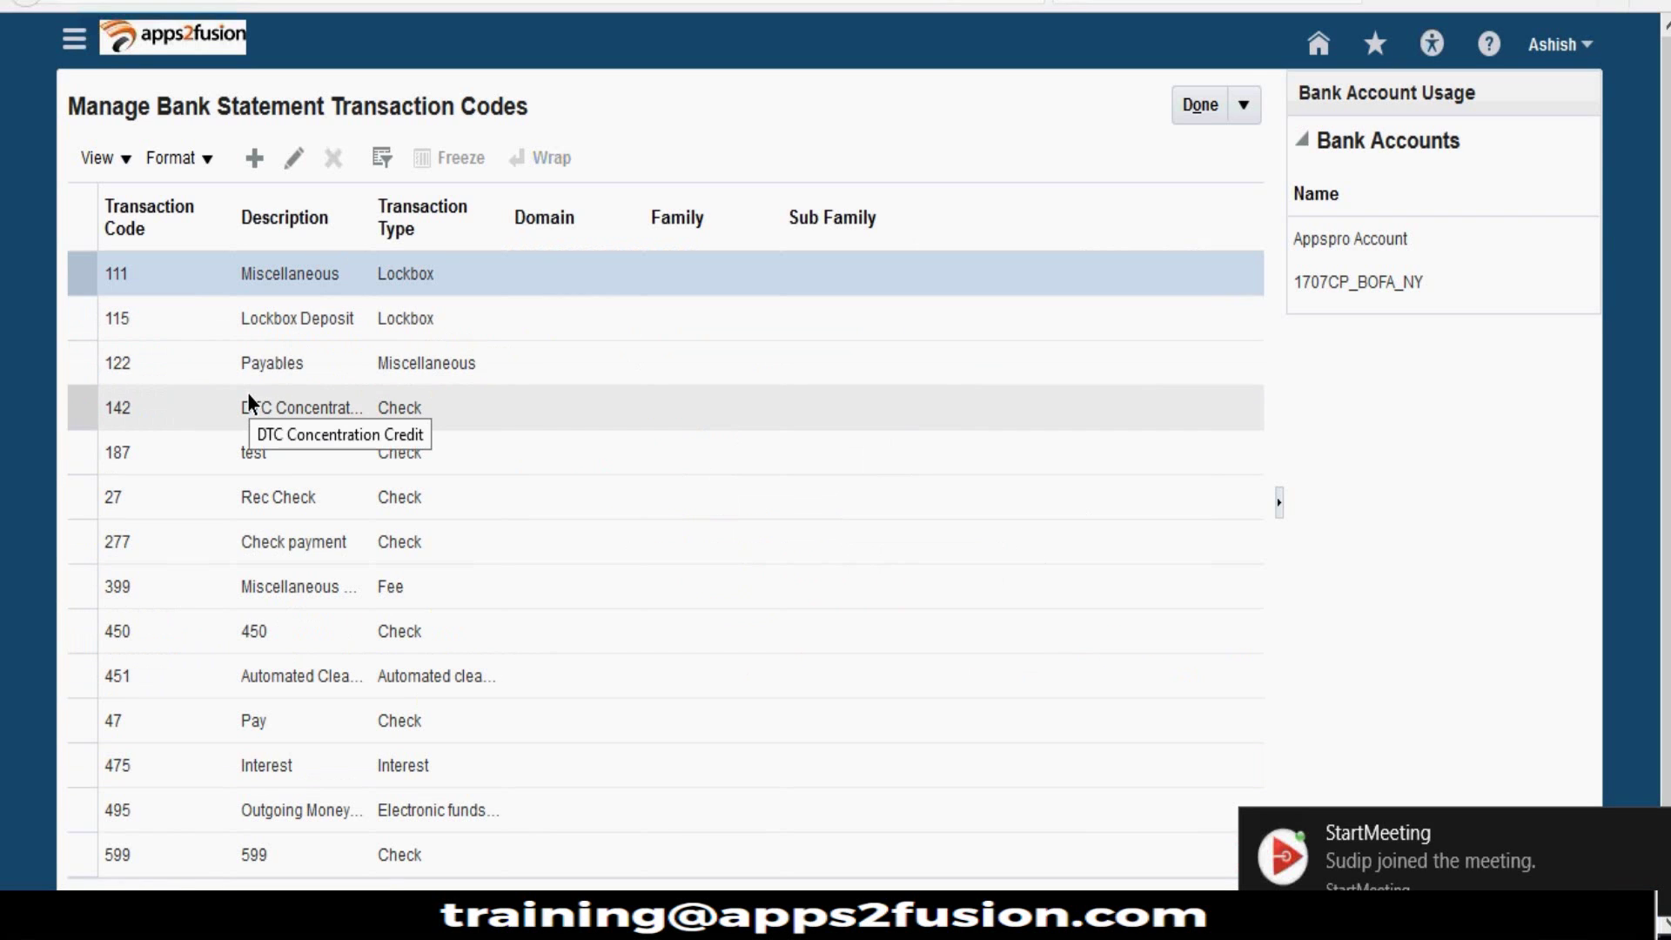
pyautogui.moveTo(373, 232); pyautogui.dragTo(701, 262)
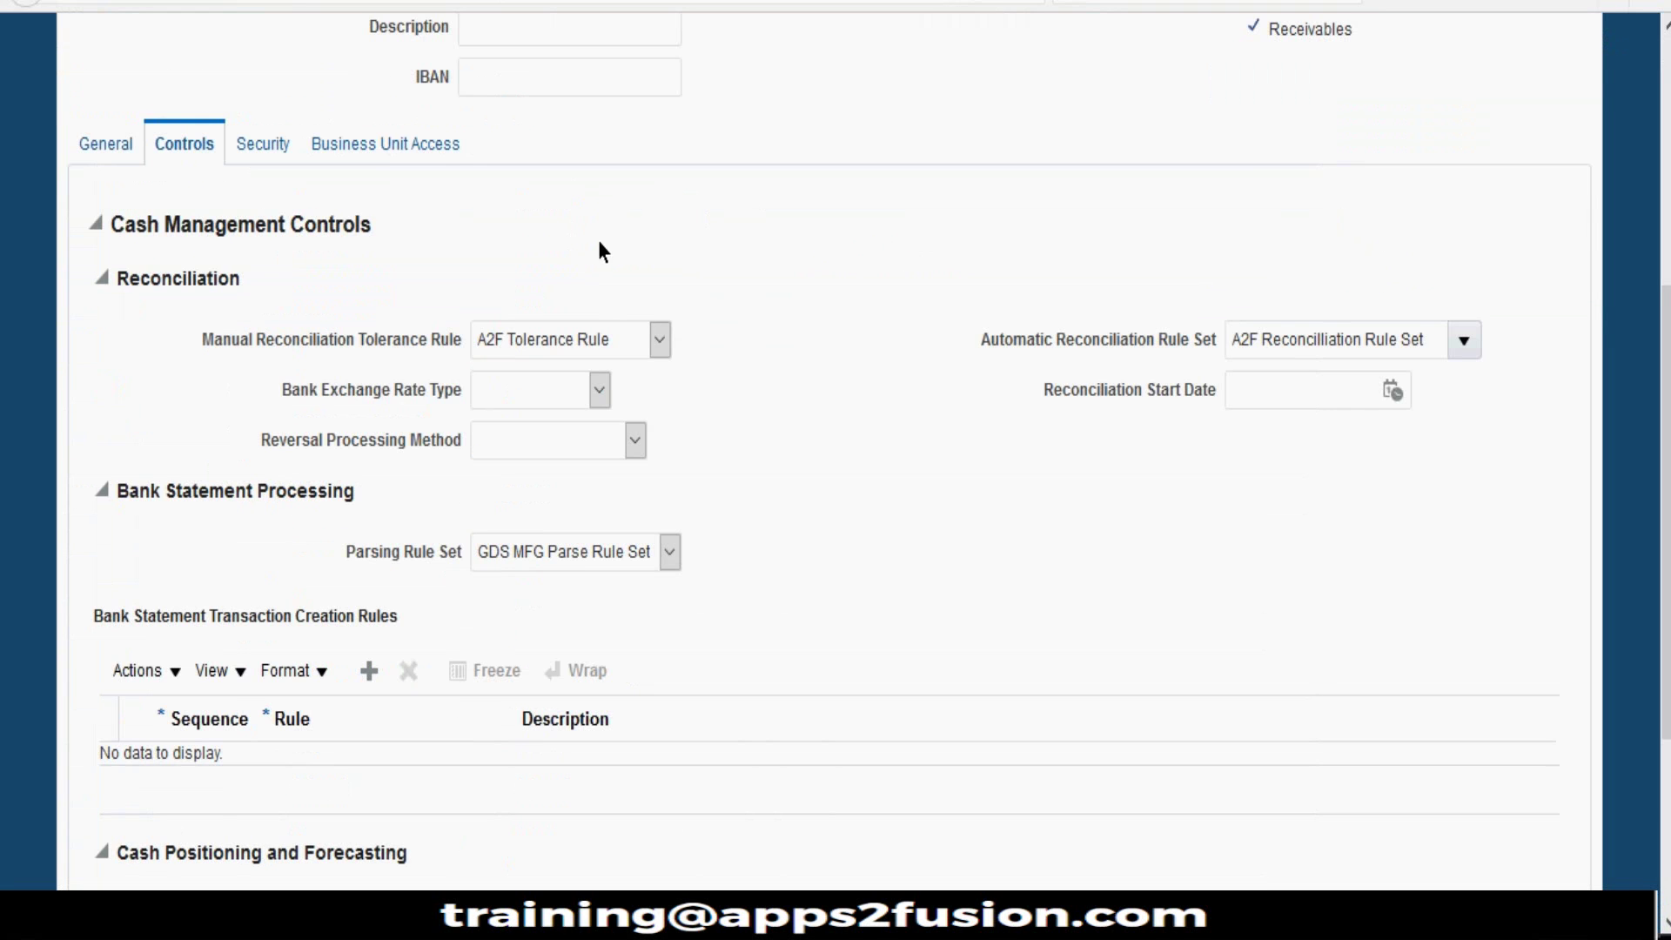
pyautogui.scroll(5, 600, 252)
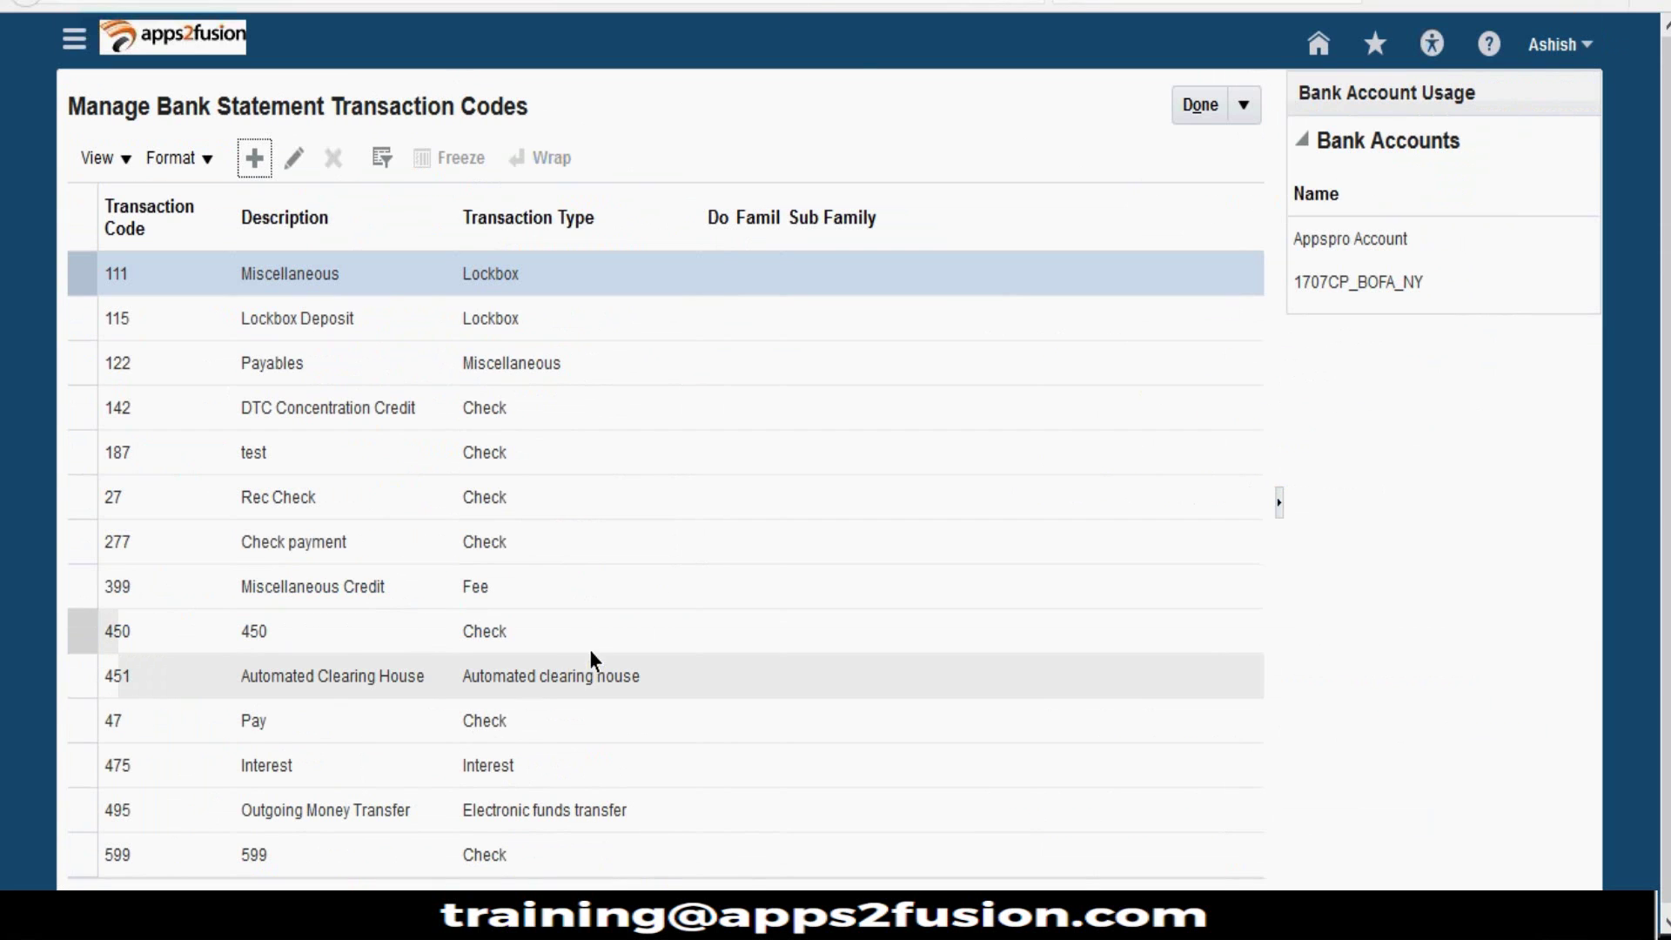
pyautogui.click(140, 767)
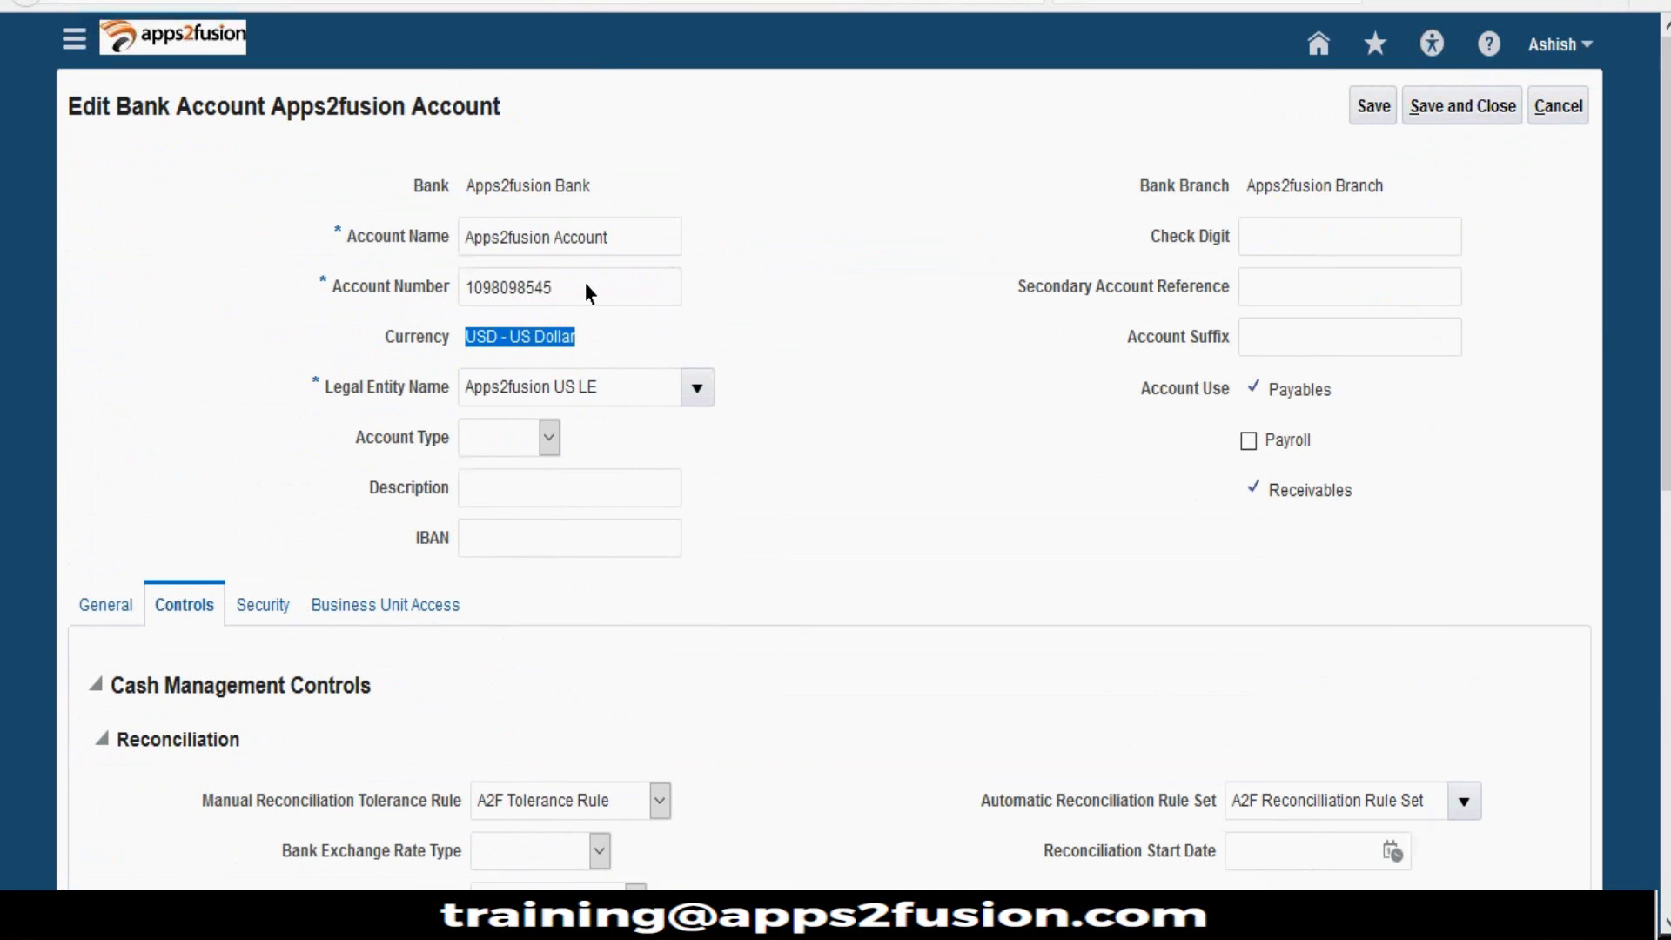
pyautogui.doubleClick(585, 285)
pyautogui.hotkey('ctrl', 'c')
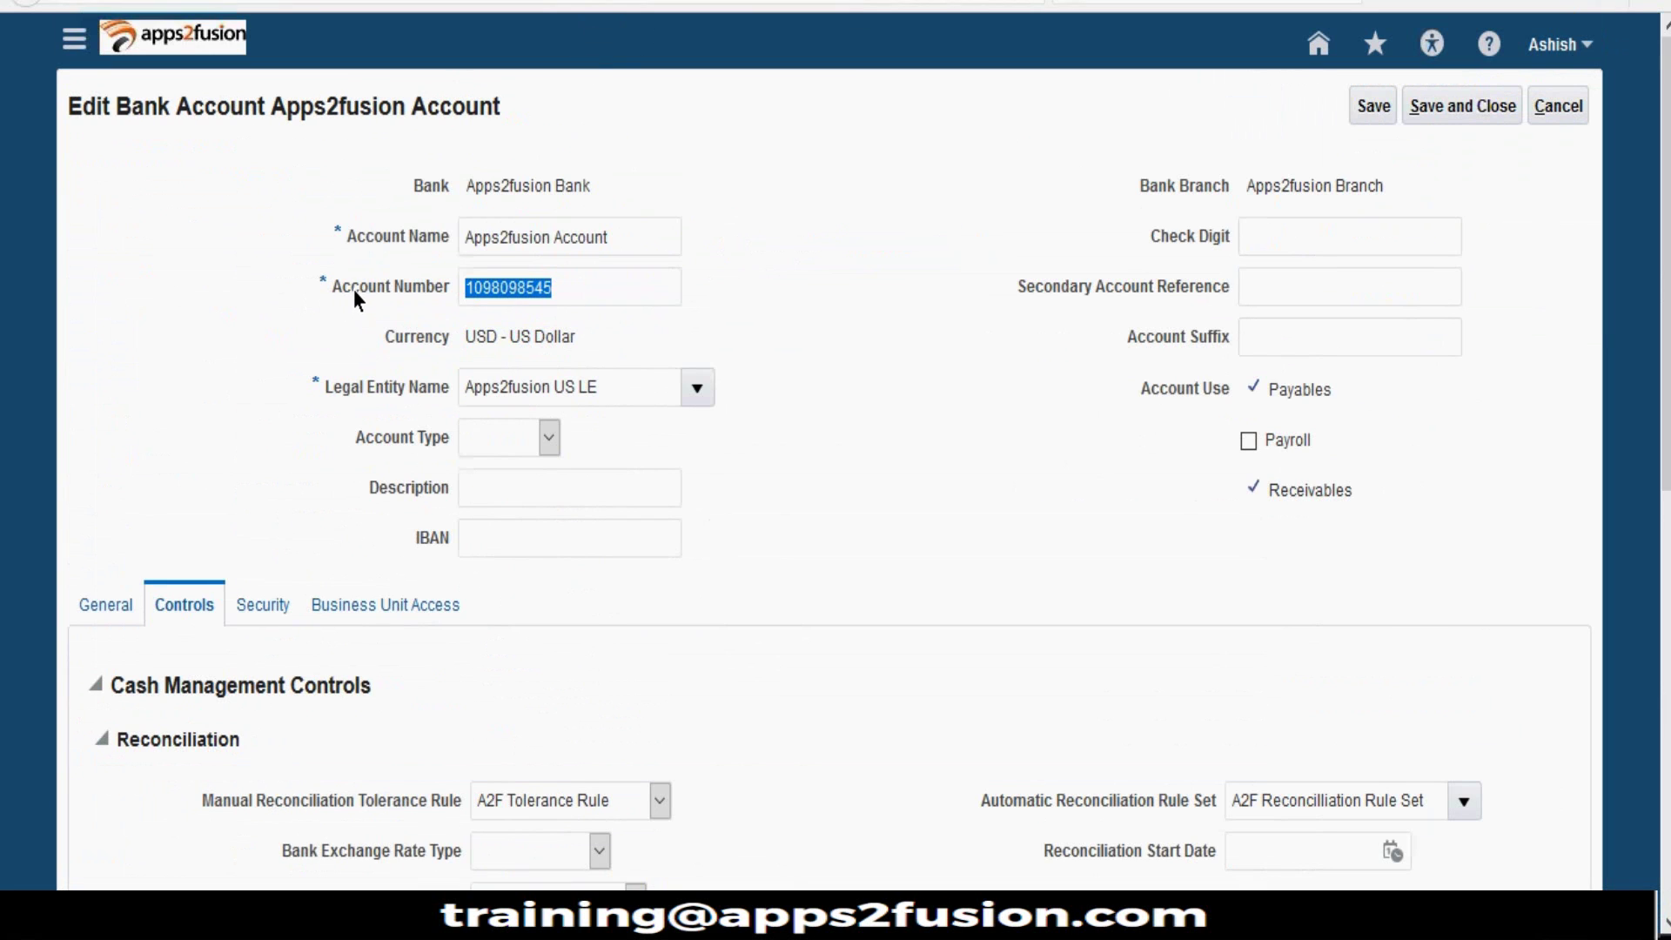
# Step: Paste the new account number on line 3 of BAI2.txt and replace SAR with USD
pyautogui.hotkey('alt', 'Tab')
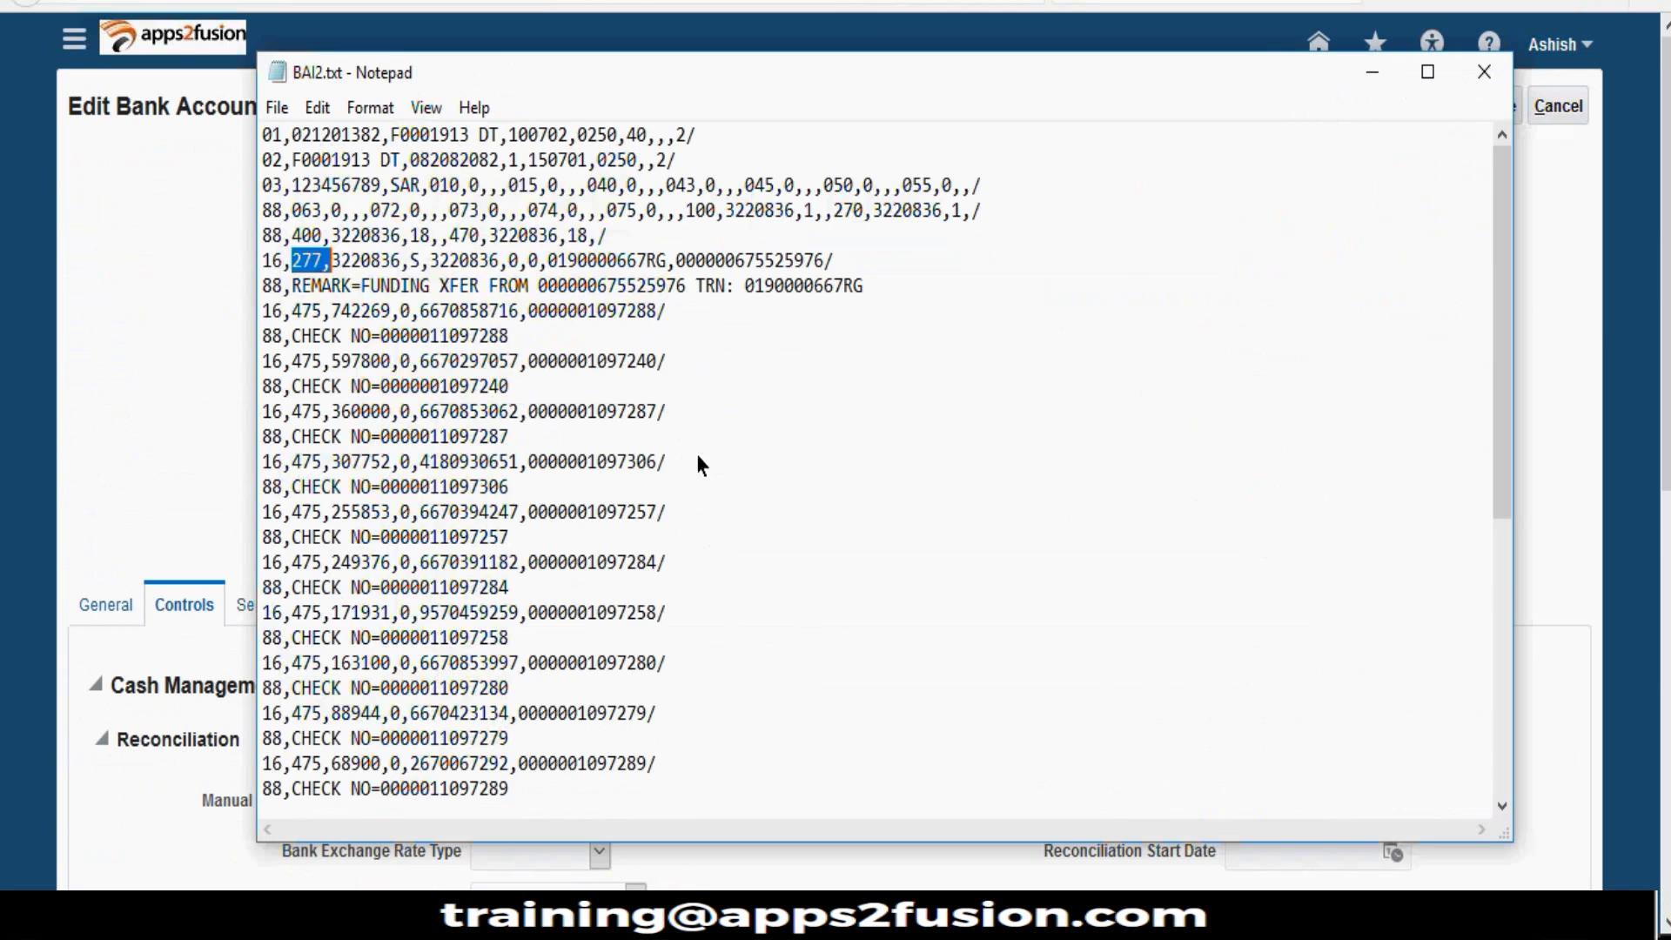
pyautogui.click(362, 28)
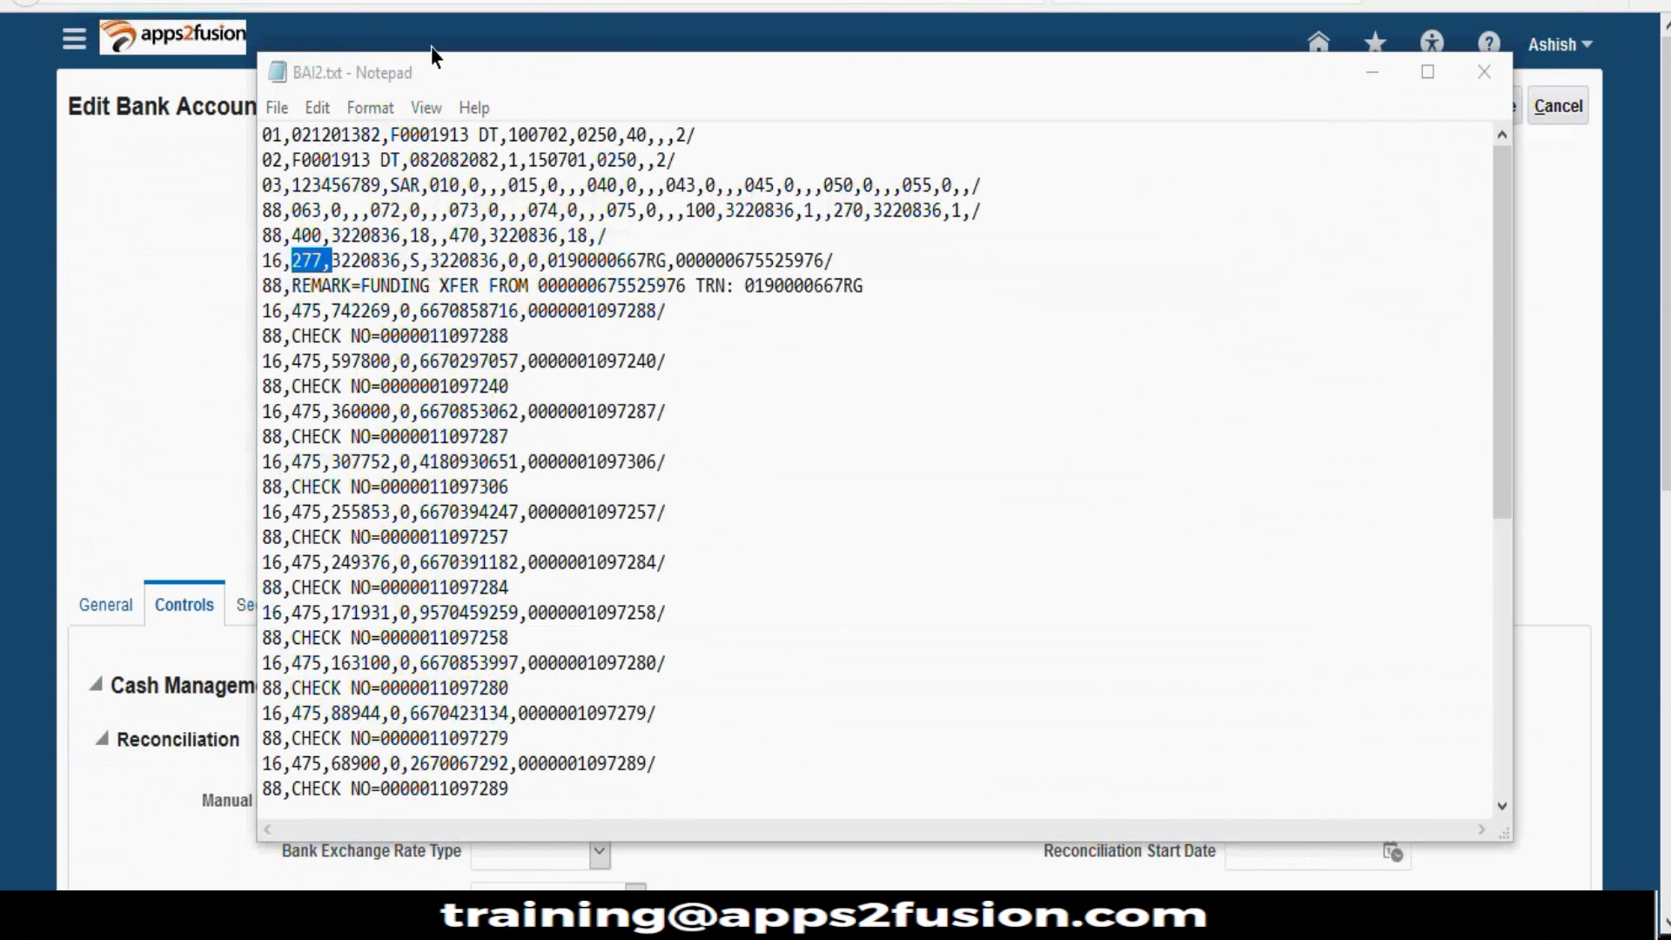
pyautogui.doubleClick(341, 185)
pyautogui.hotkey('ctrl', 'v')
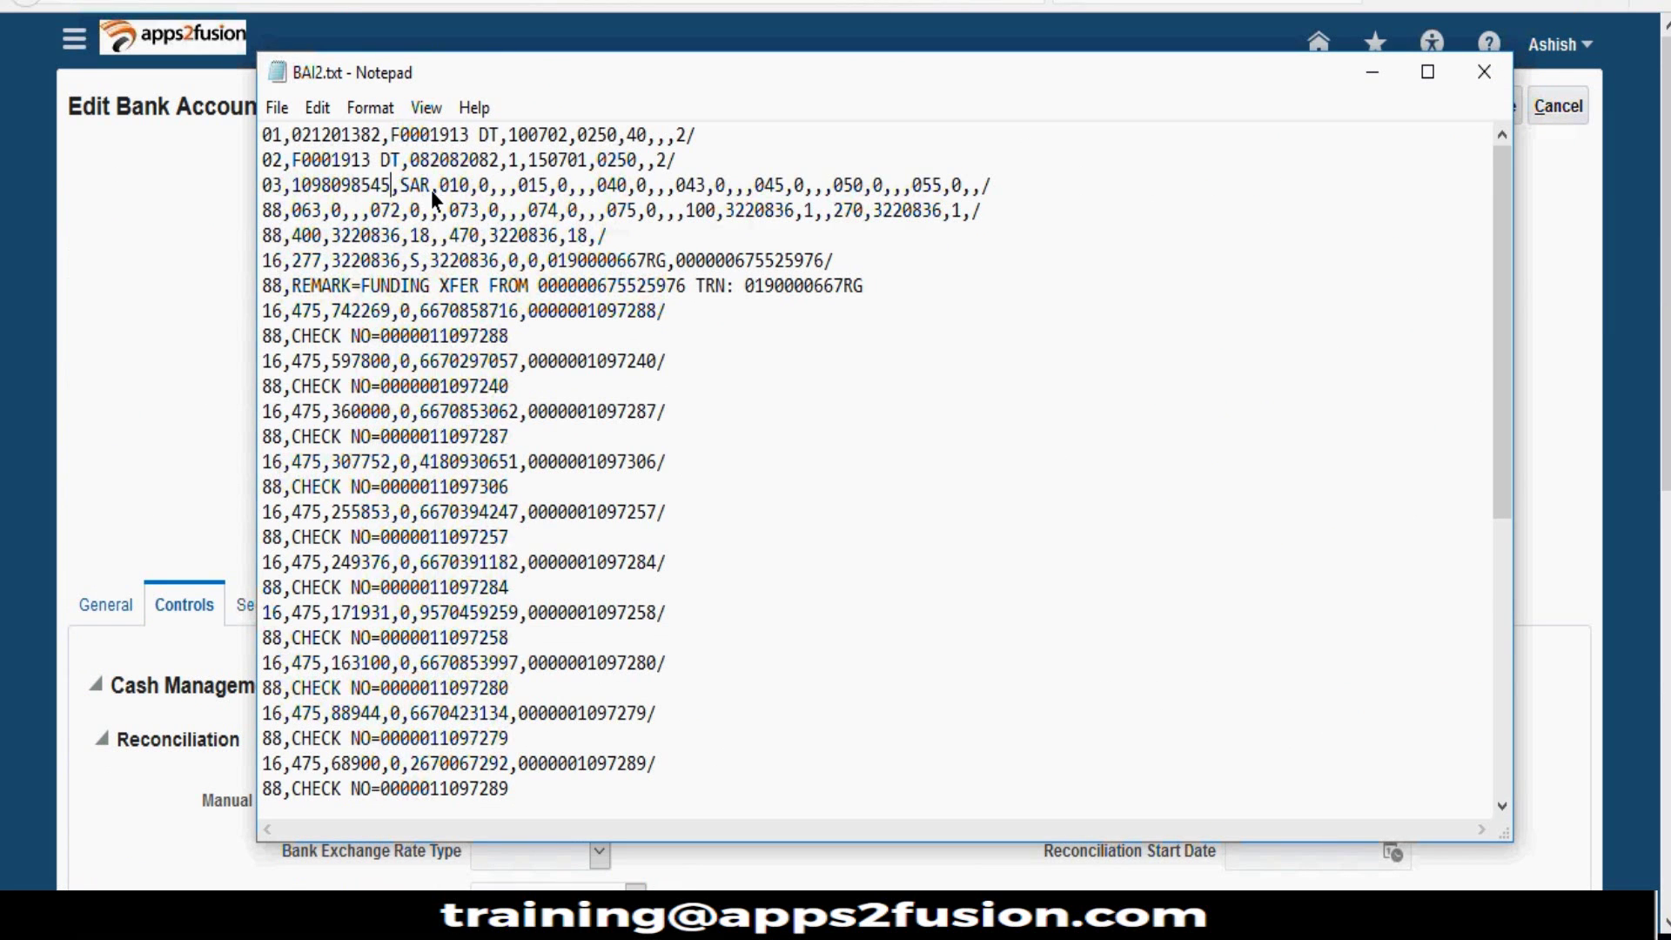
pyautogui.press('Right')
pyautogui.press('Delete')
pyautogui.press('Delete')
pyautogui.press('Delete')
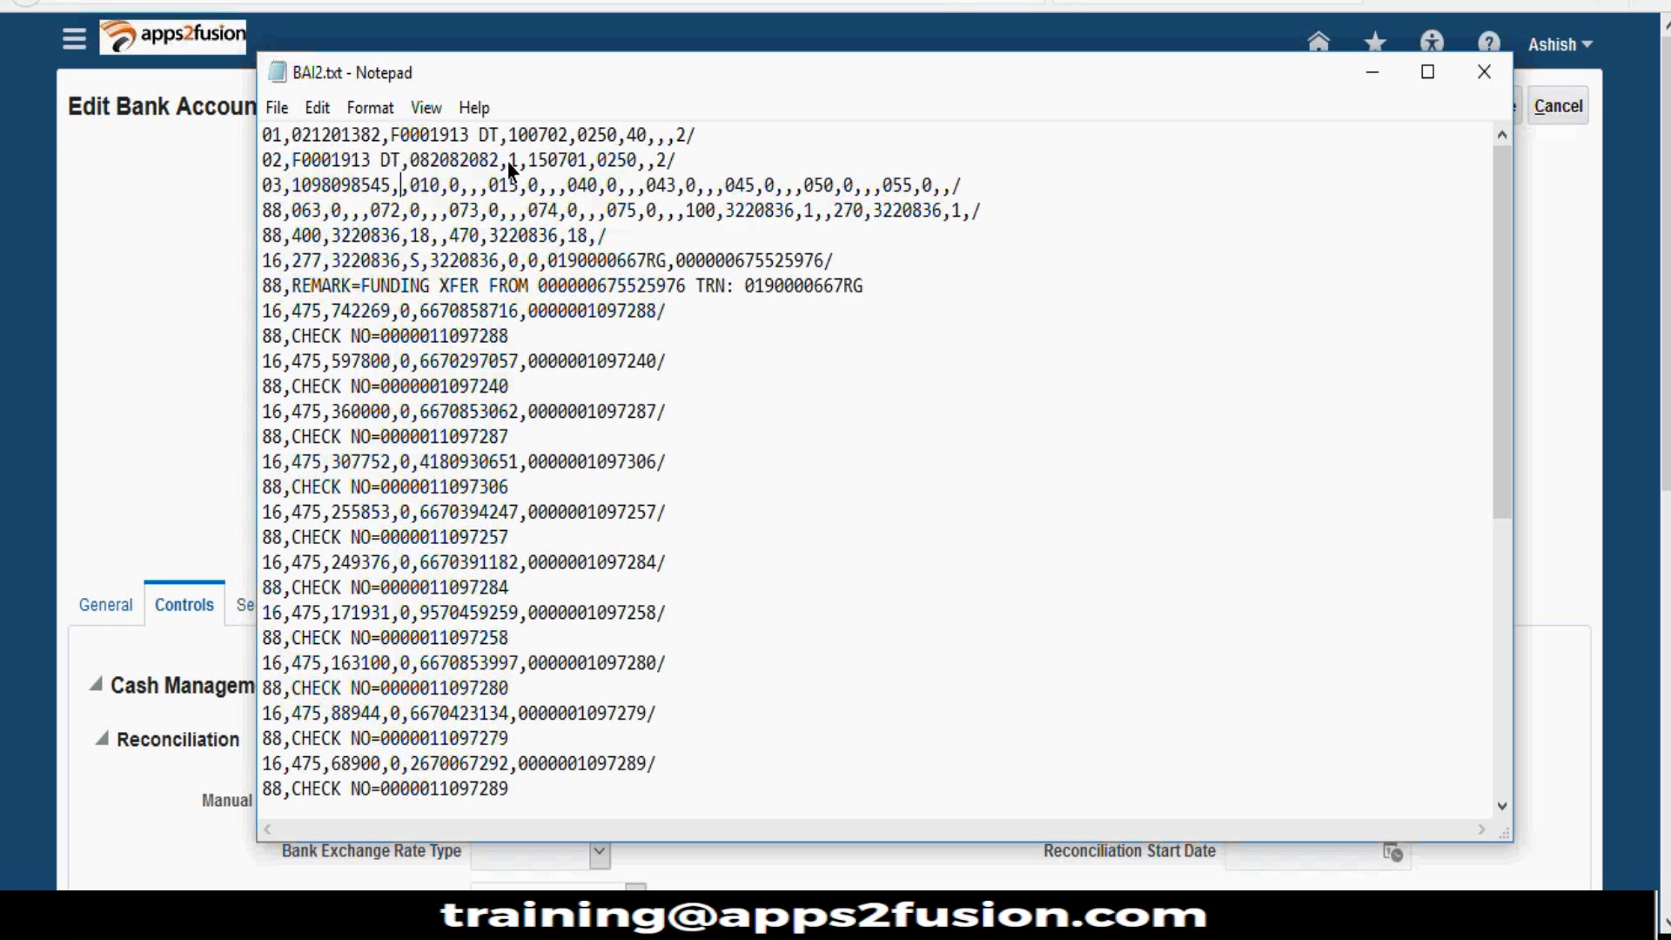
pyautogui.write('USD')
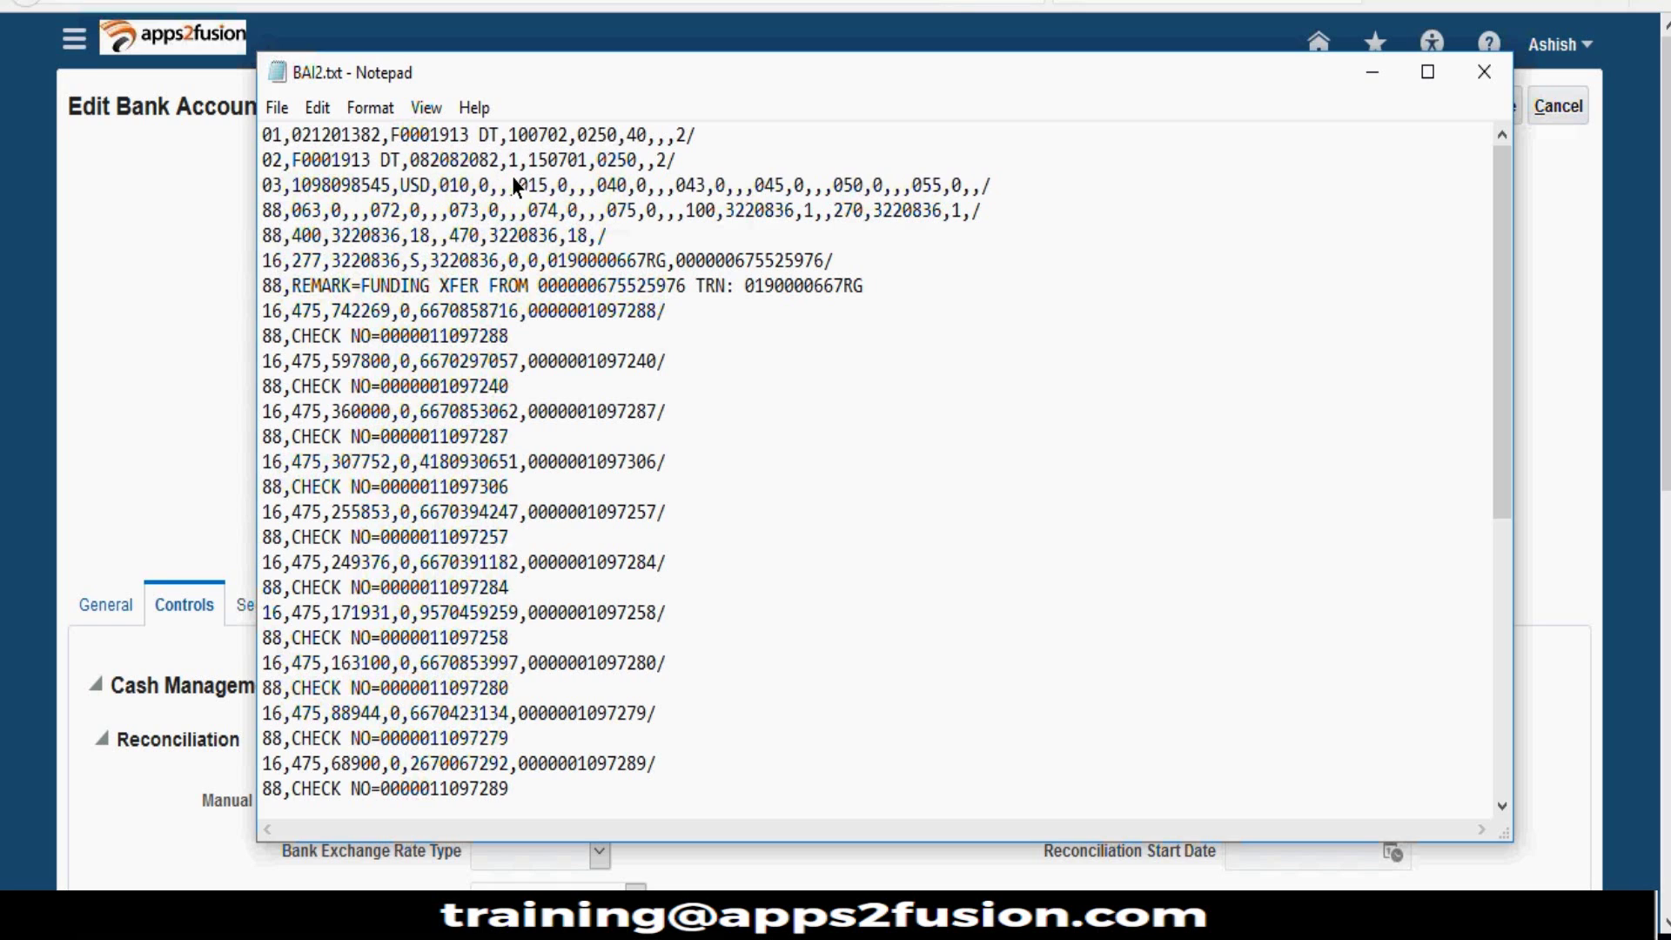
# Step: Save BAI2.txt from the File menu and close Notepad
pyautogui.click(276, 108)
pyautogui.click(178, 199)
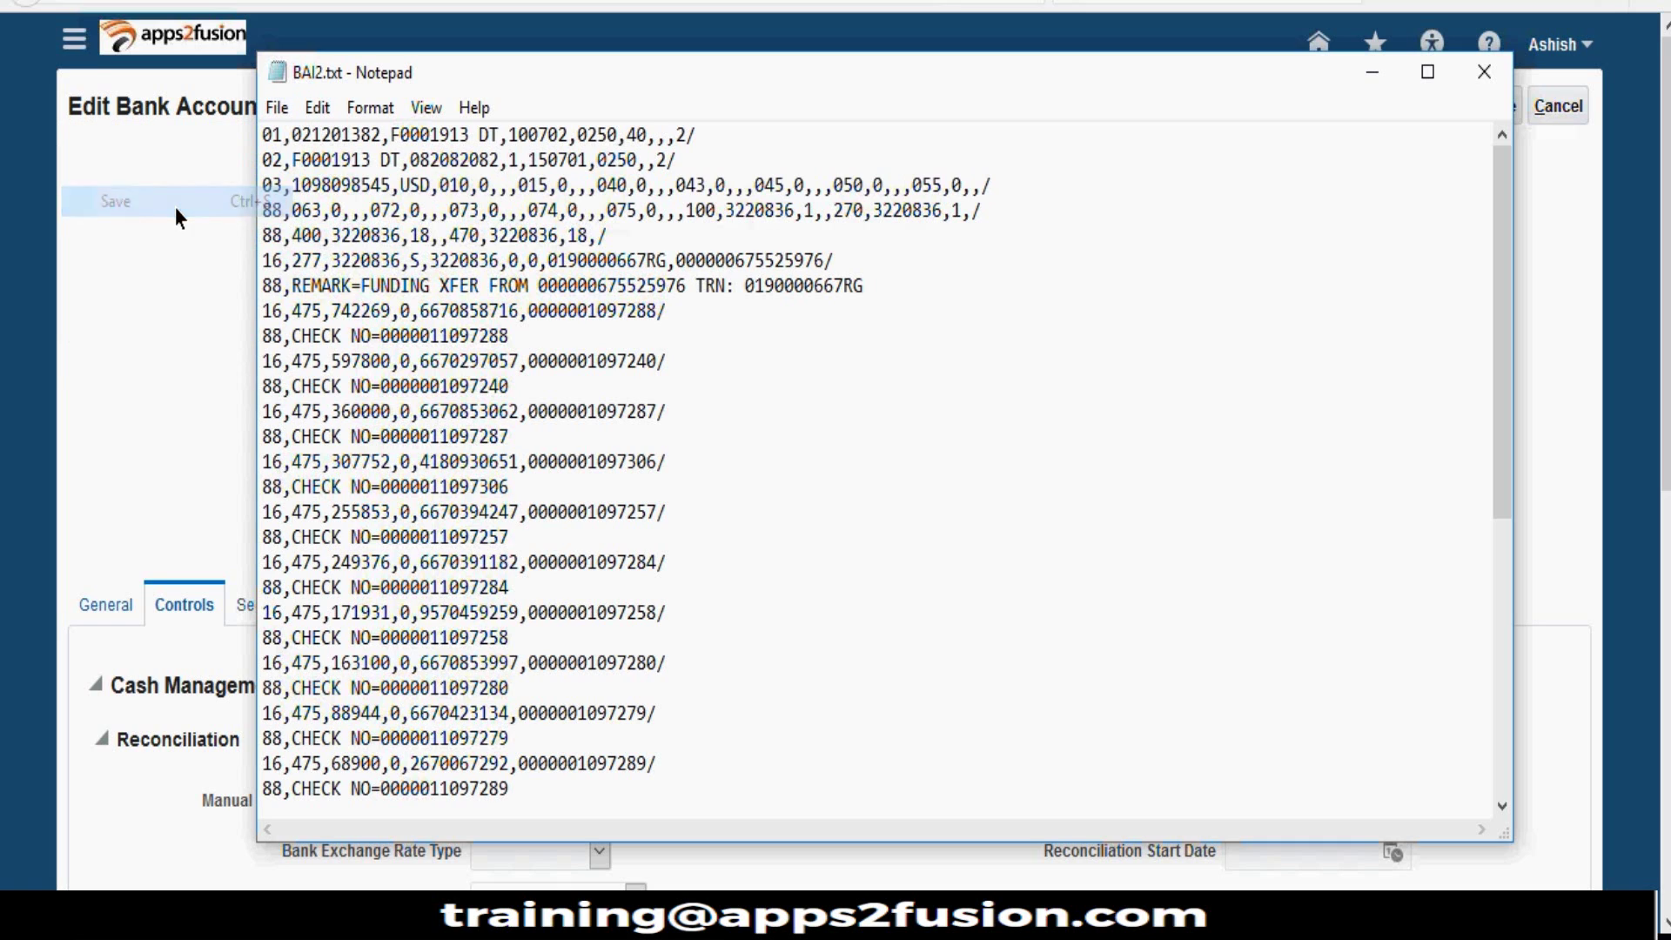
pyautogui.click(270, 109)
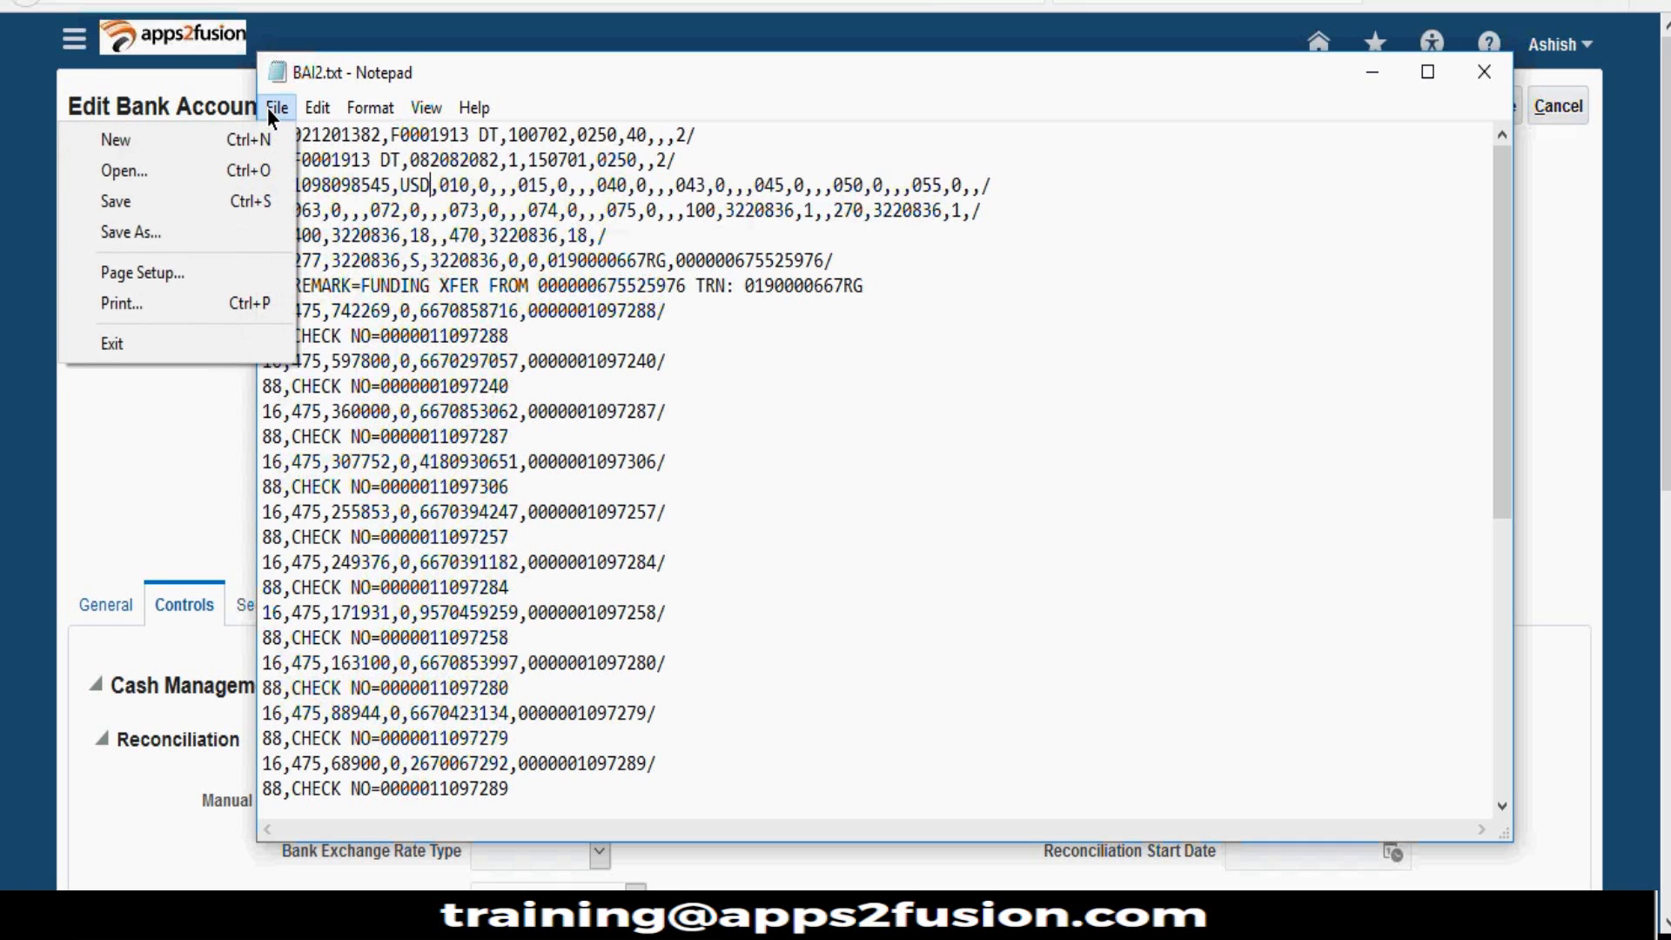
pyautogui.click(268, 107)
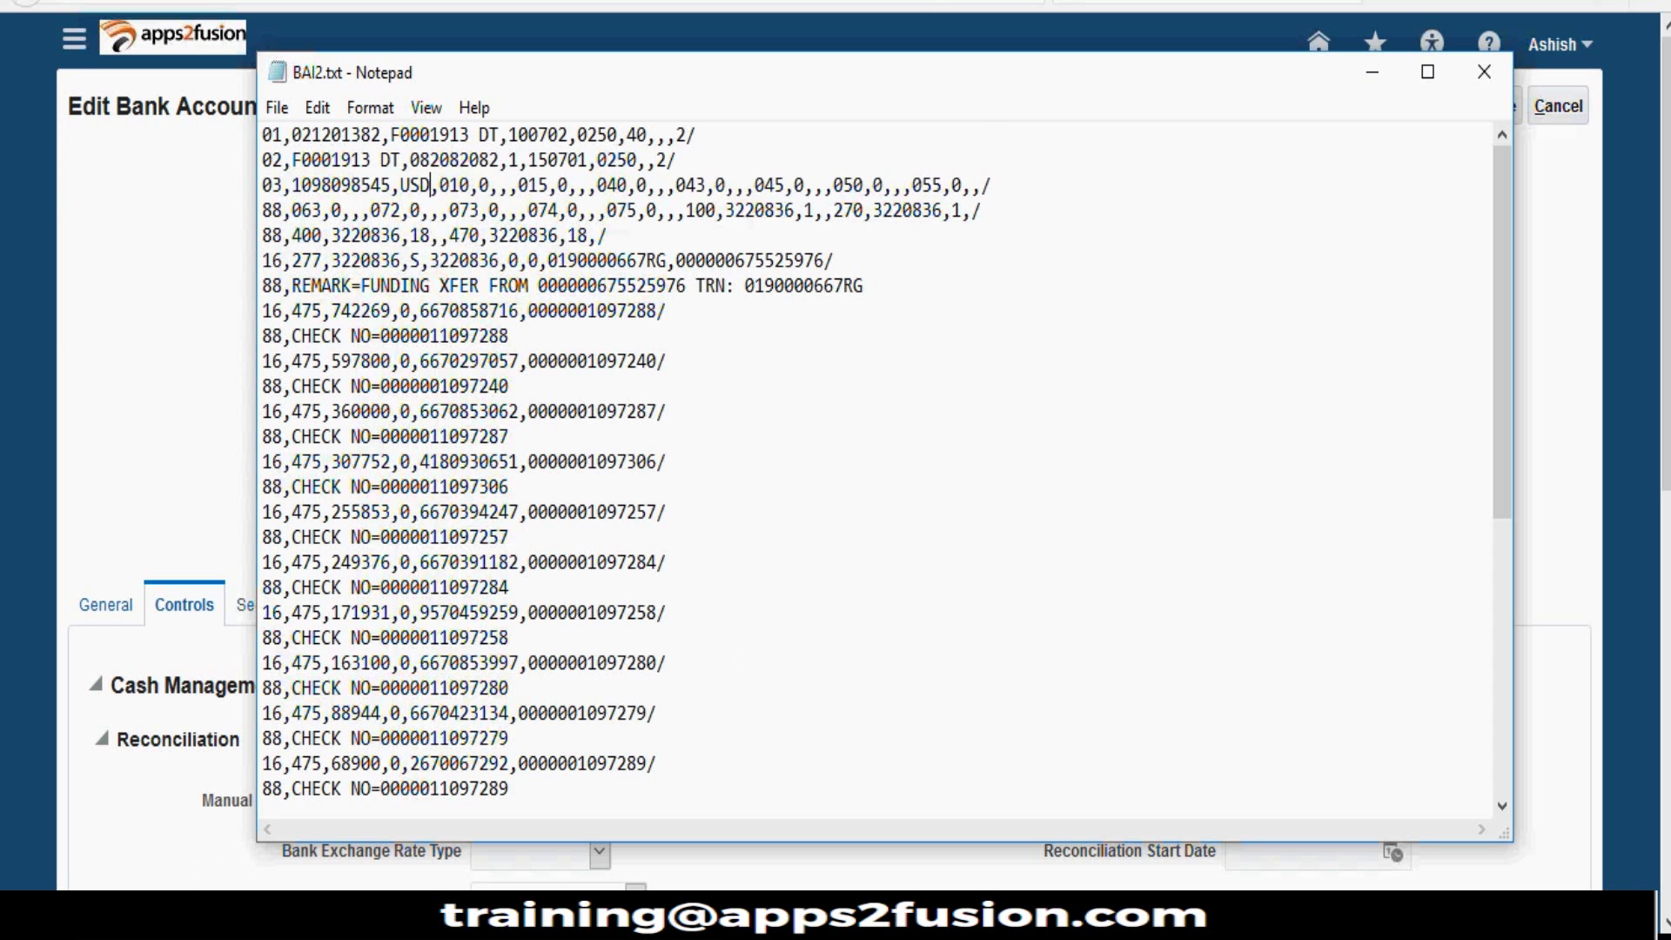
pyautogui.click(104, 398)
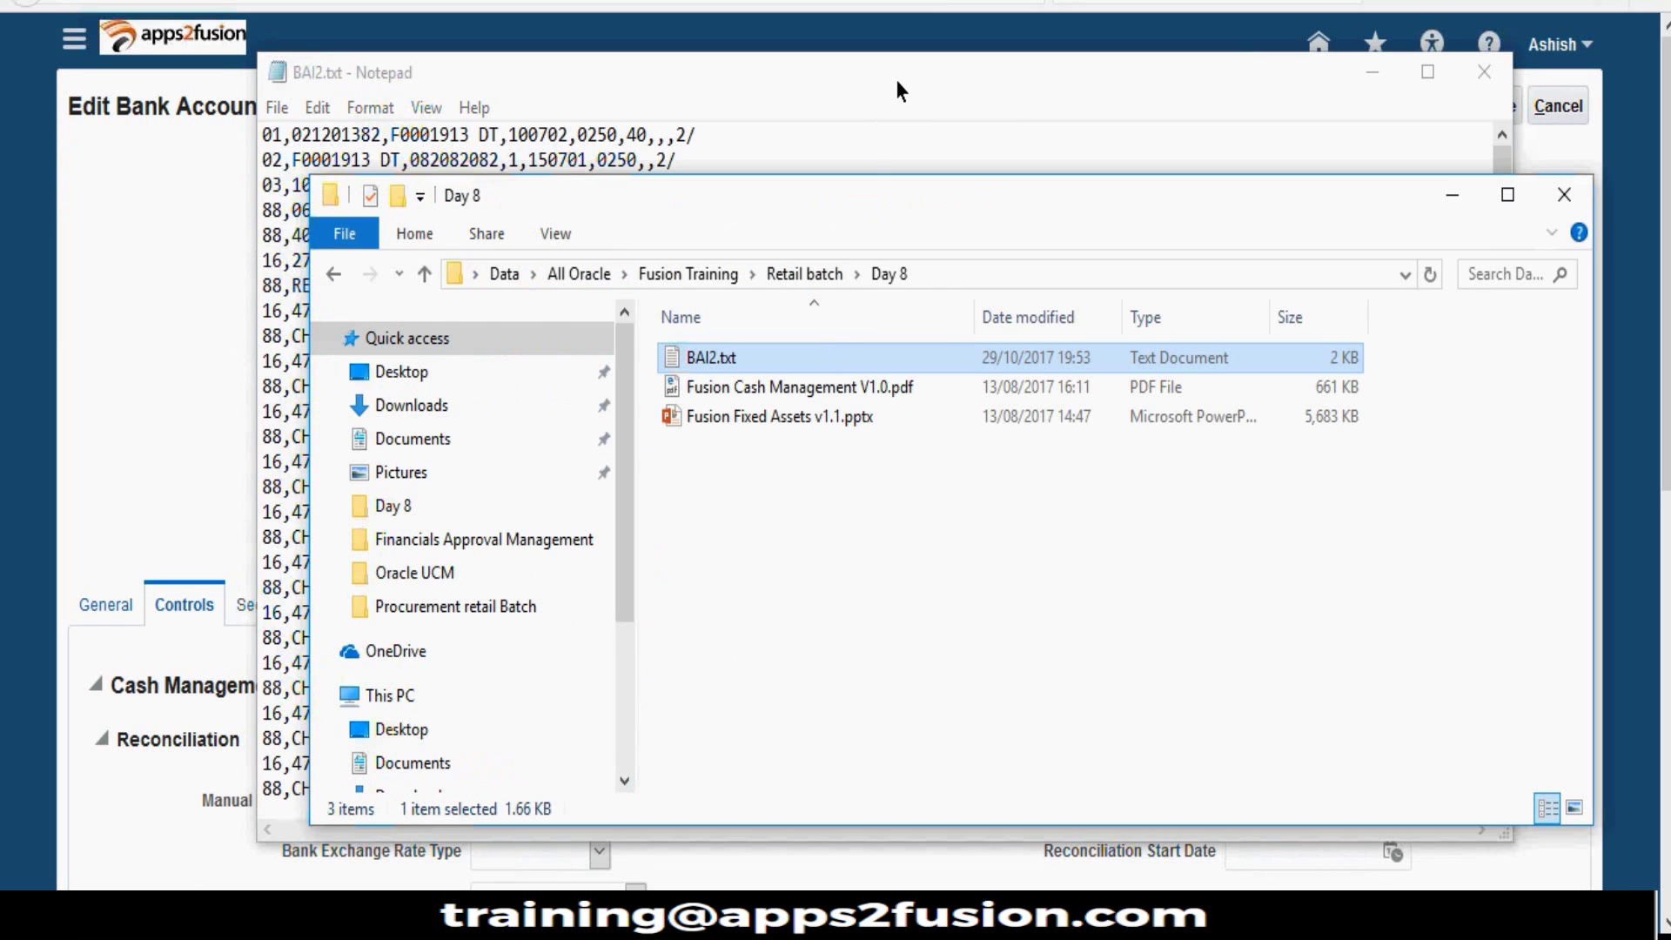
pyautogui.click(896, 80)
pyautogui.click(268, 107)
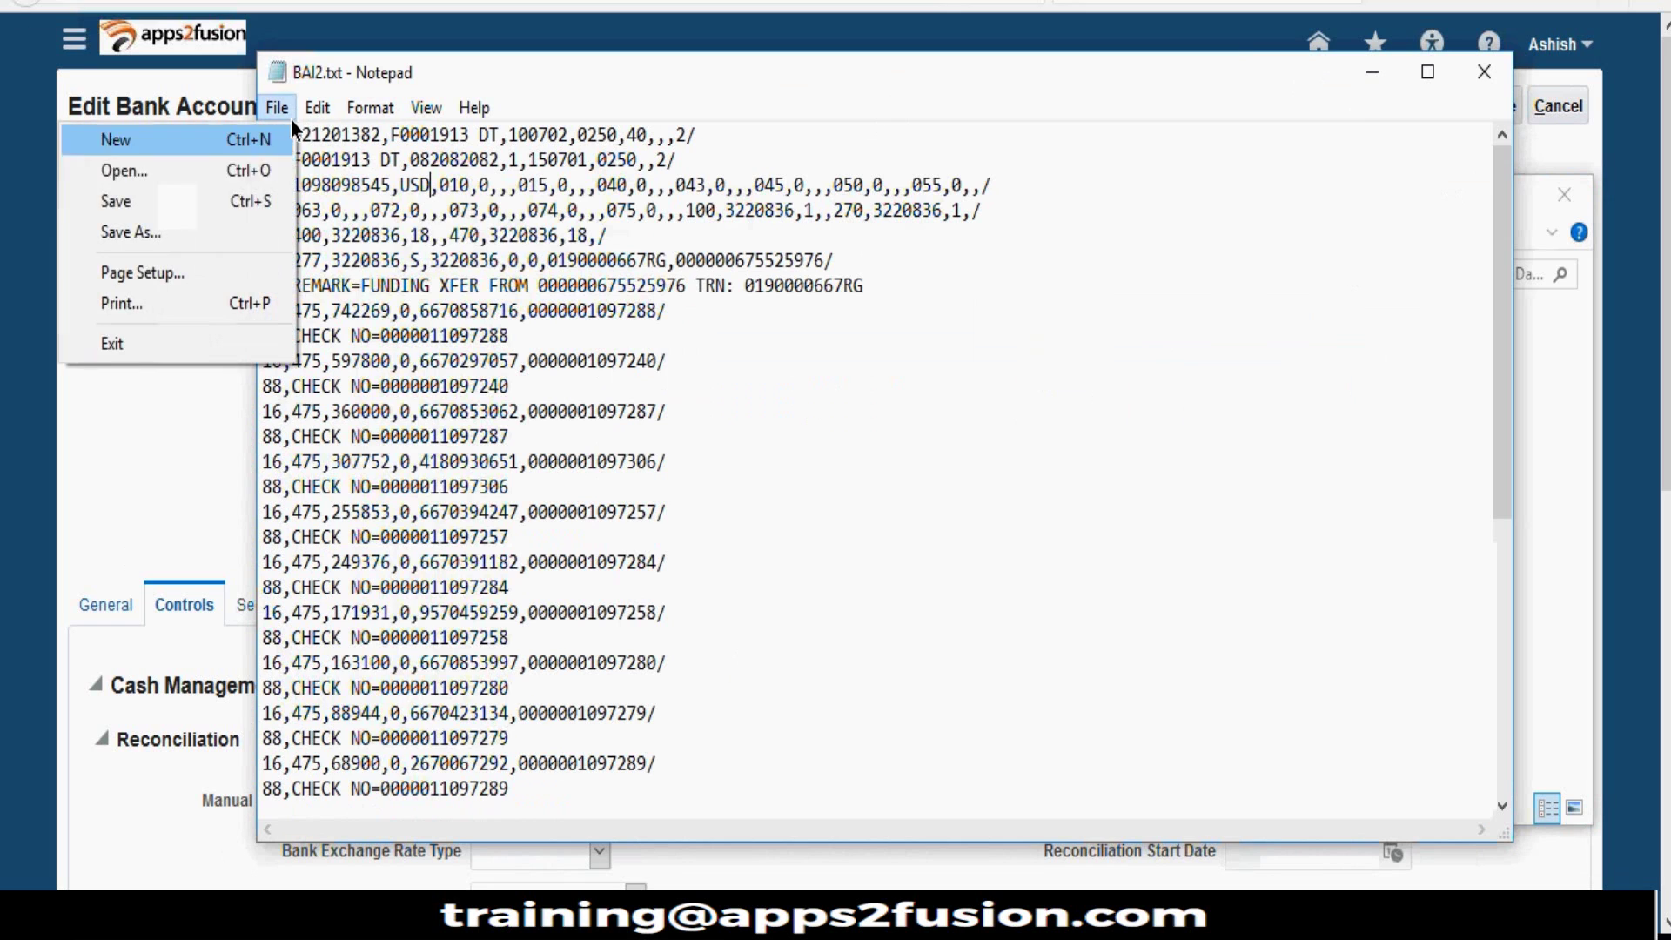
pyautogui.click(248, 201)
pyautogui.click(1484, 71)
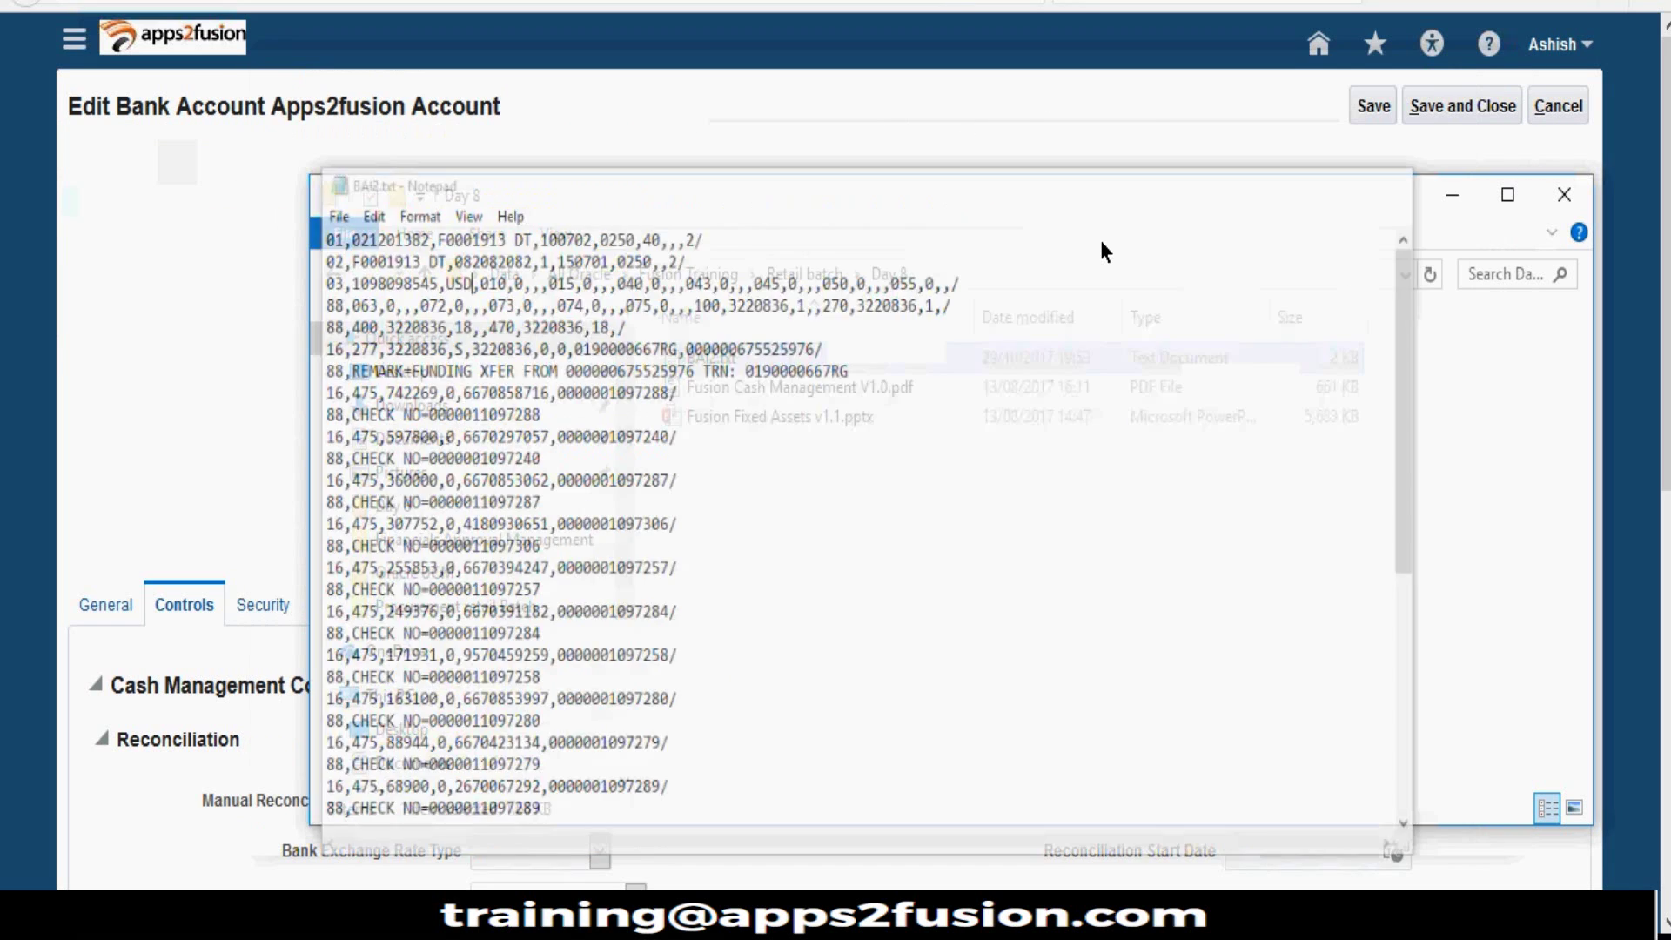
# Step: Create BAI2.rar from BAI2.txt using WinRAR's Add to archive with default settings
pyautogui.rightClick(710, 364)
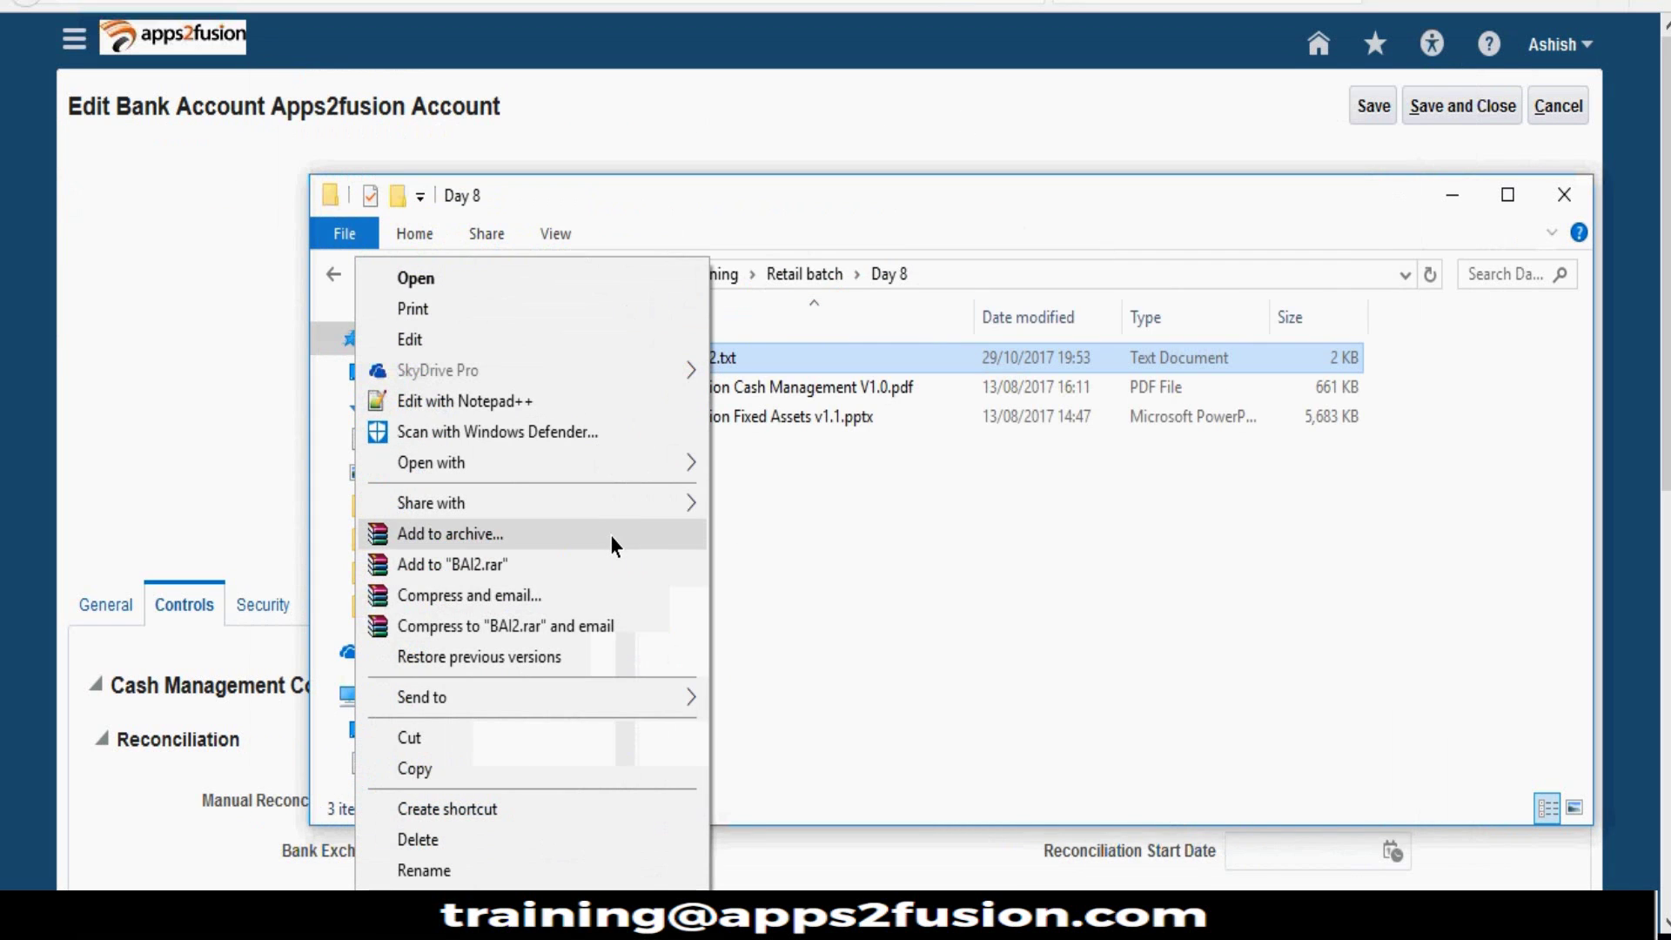
pyautogui.click(609, 535)
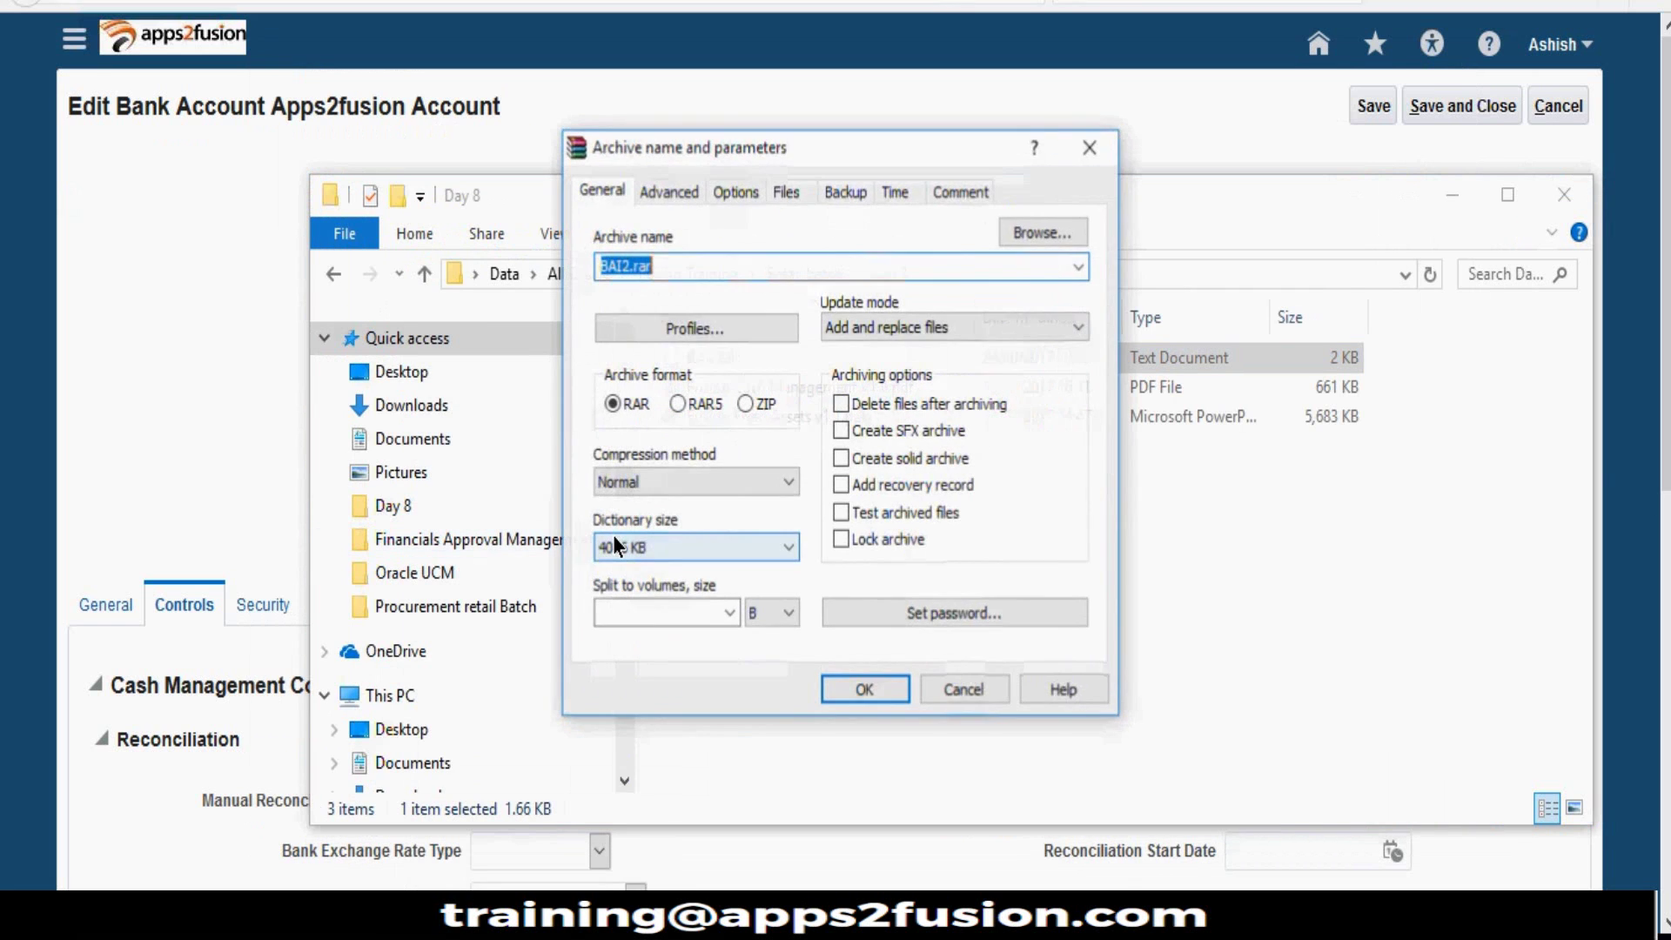
pyautogui.click(832, 692)
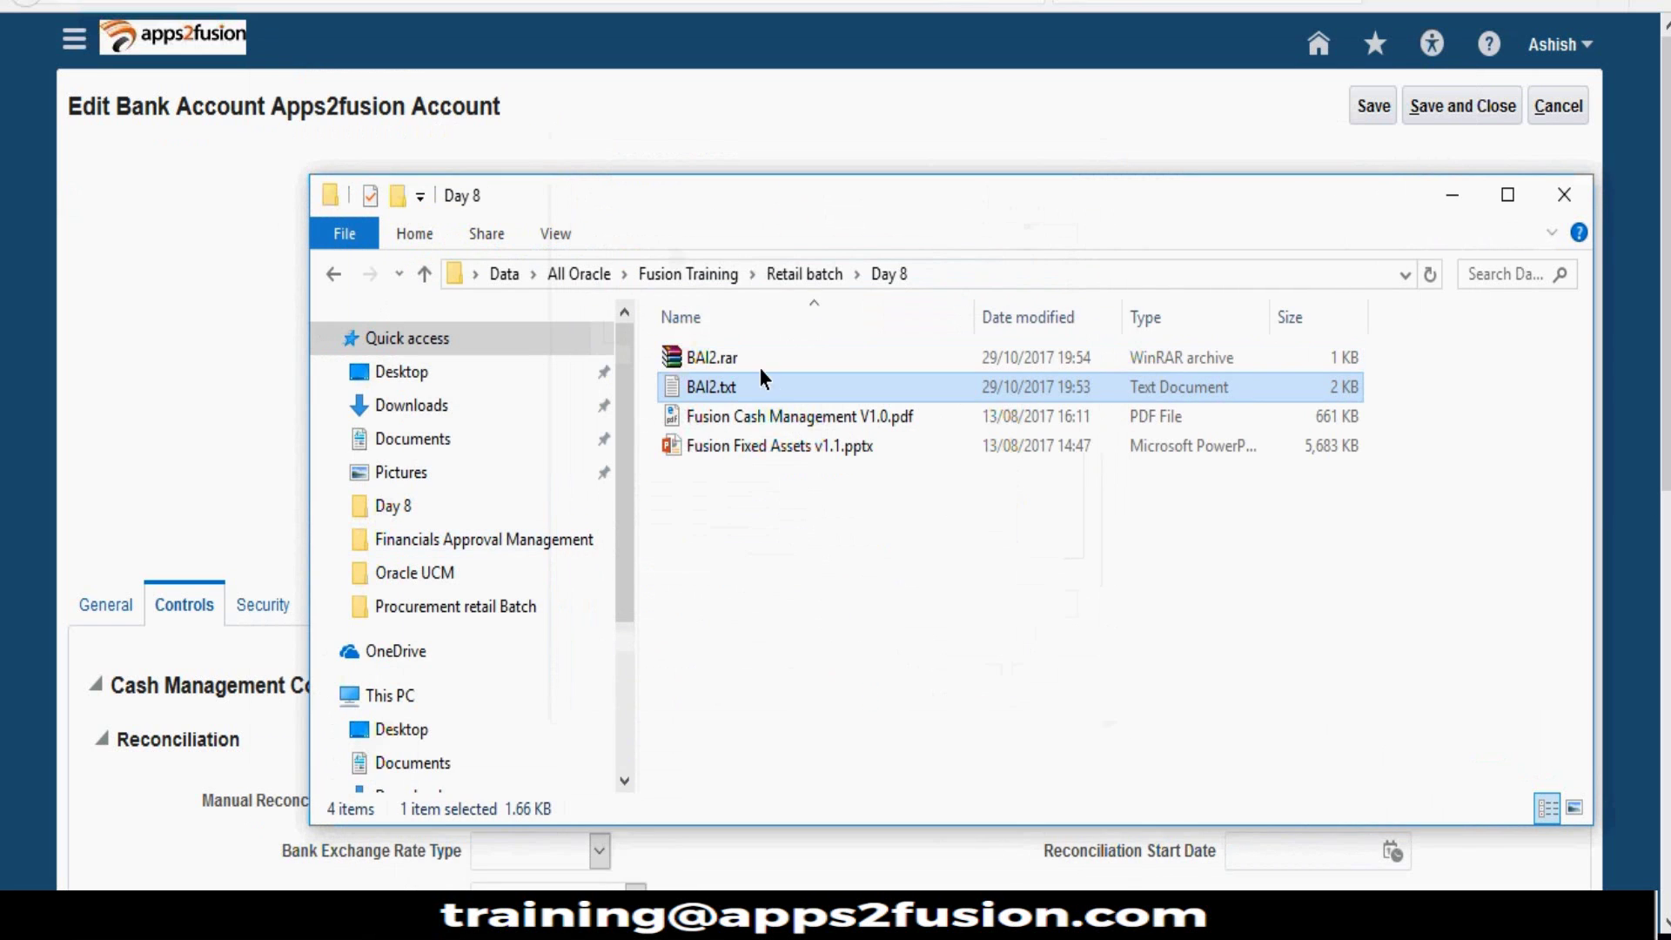
pyautogui.click(754, 364)
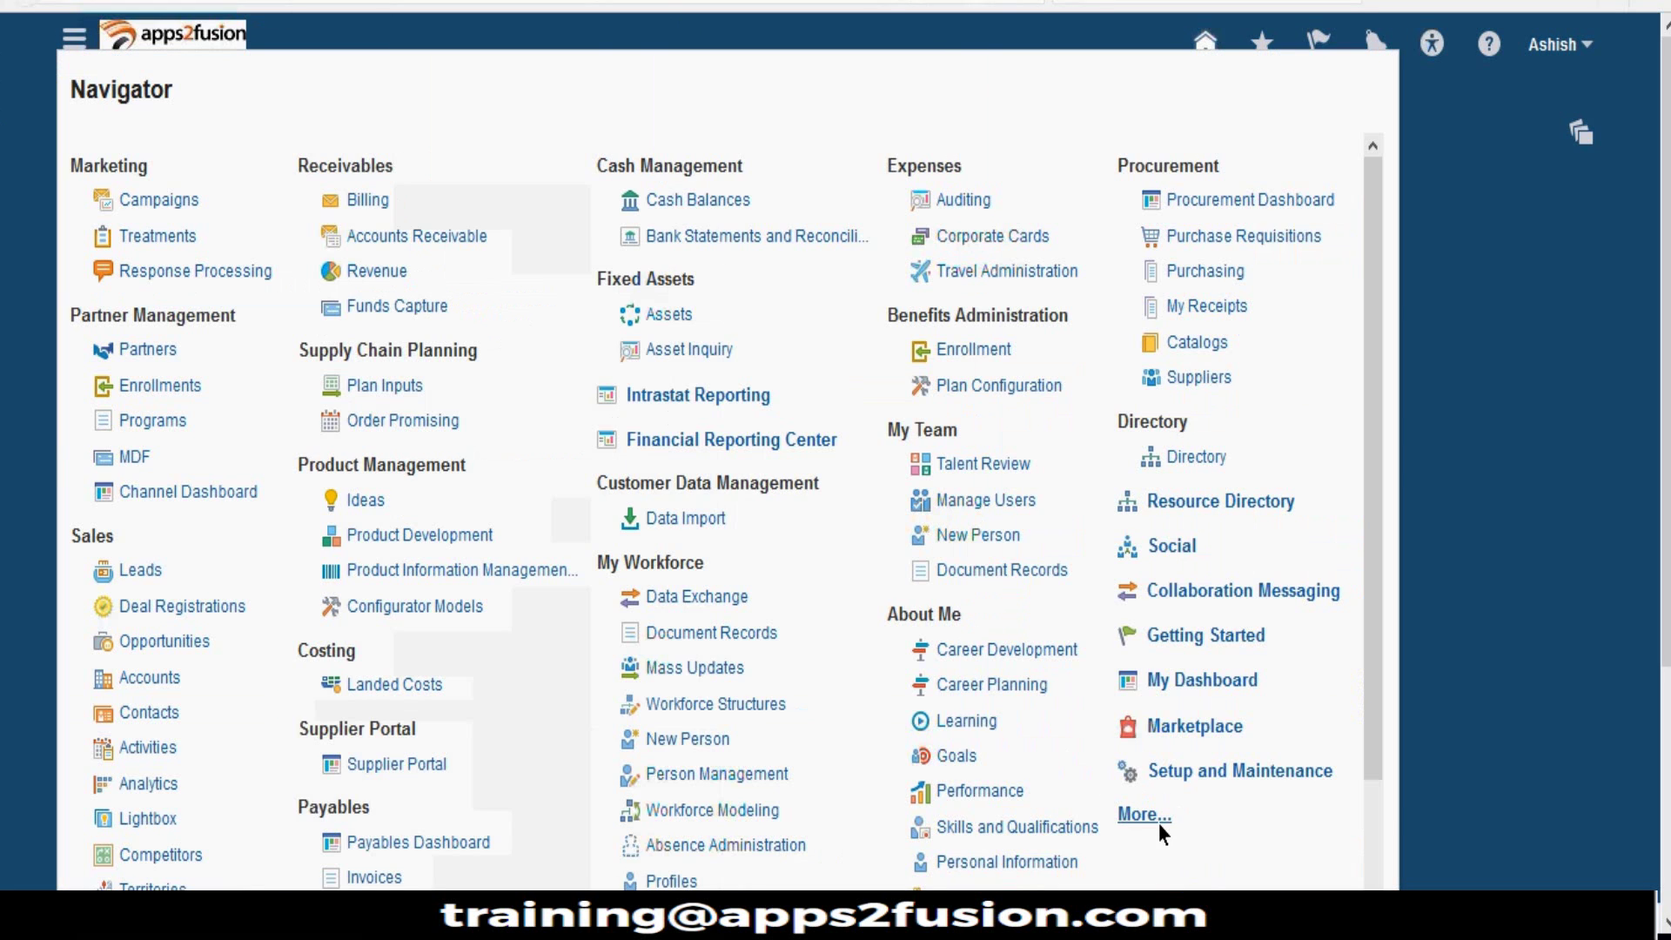
# Step: Open the File Import and Export page and start a new file upload
pyautogui.click(1156, 825)
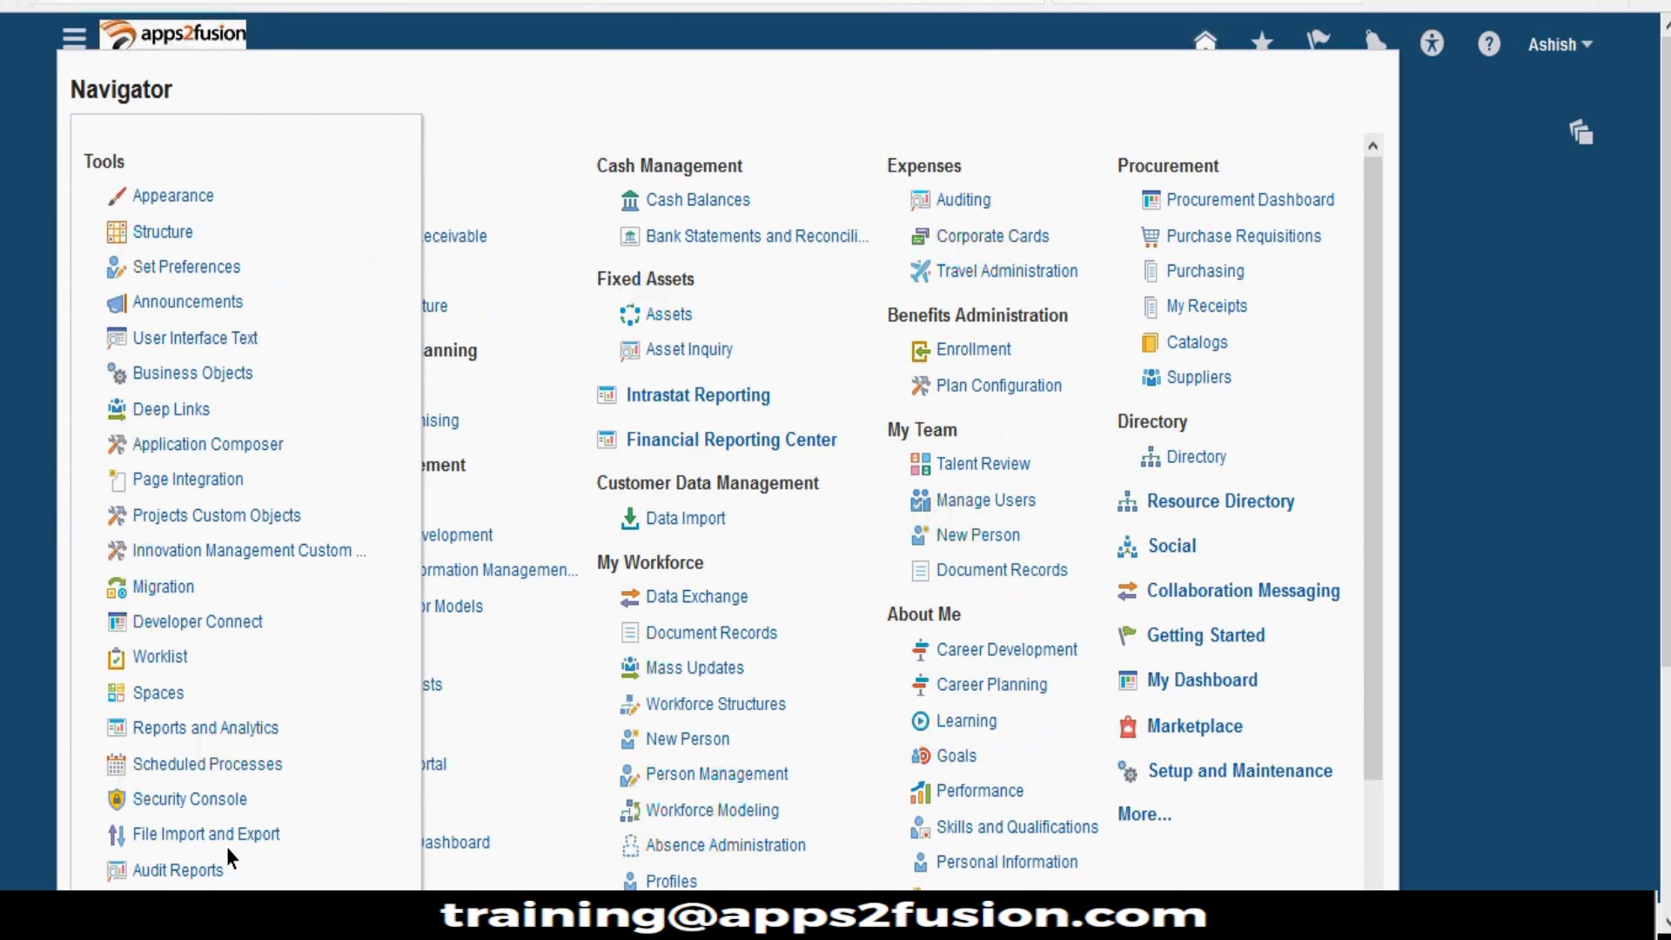
pyautogui.click(226, 834)
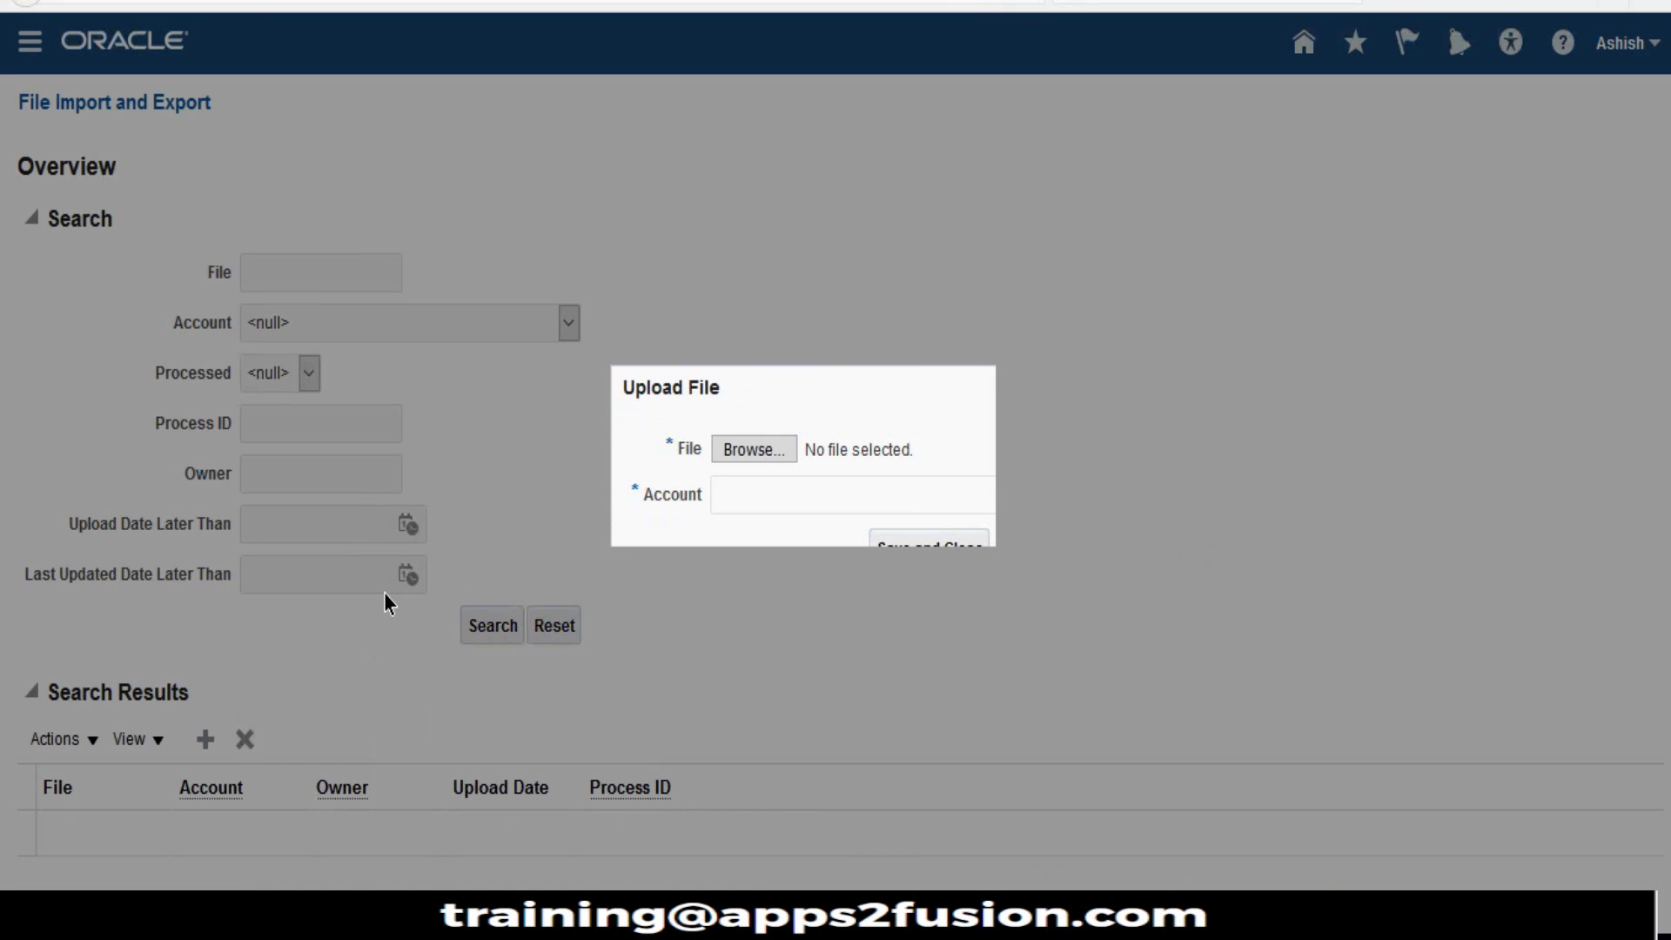
pyautogui.click(745, 452)
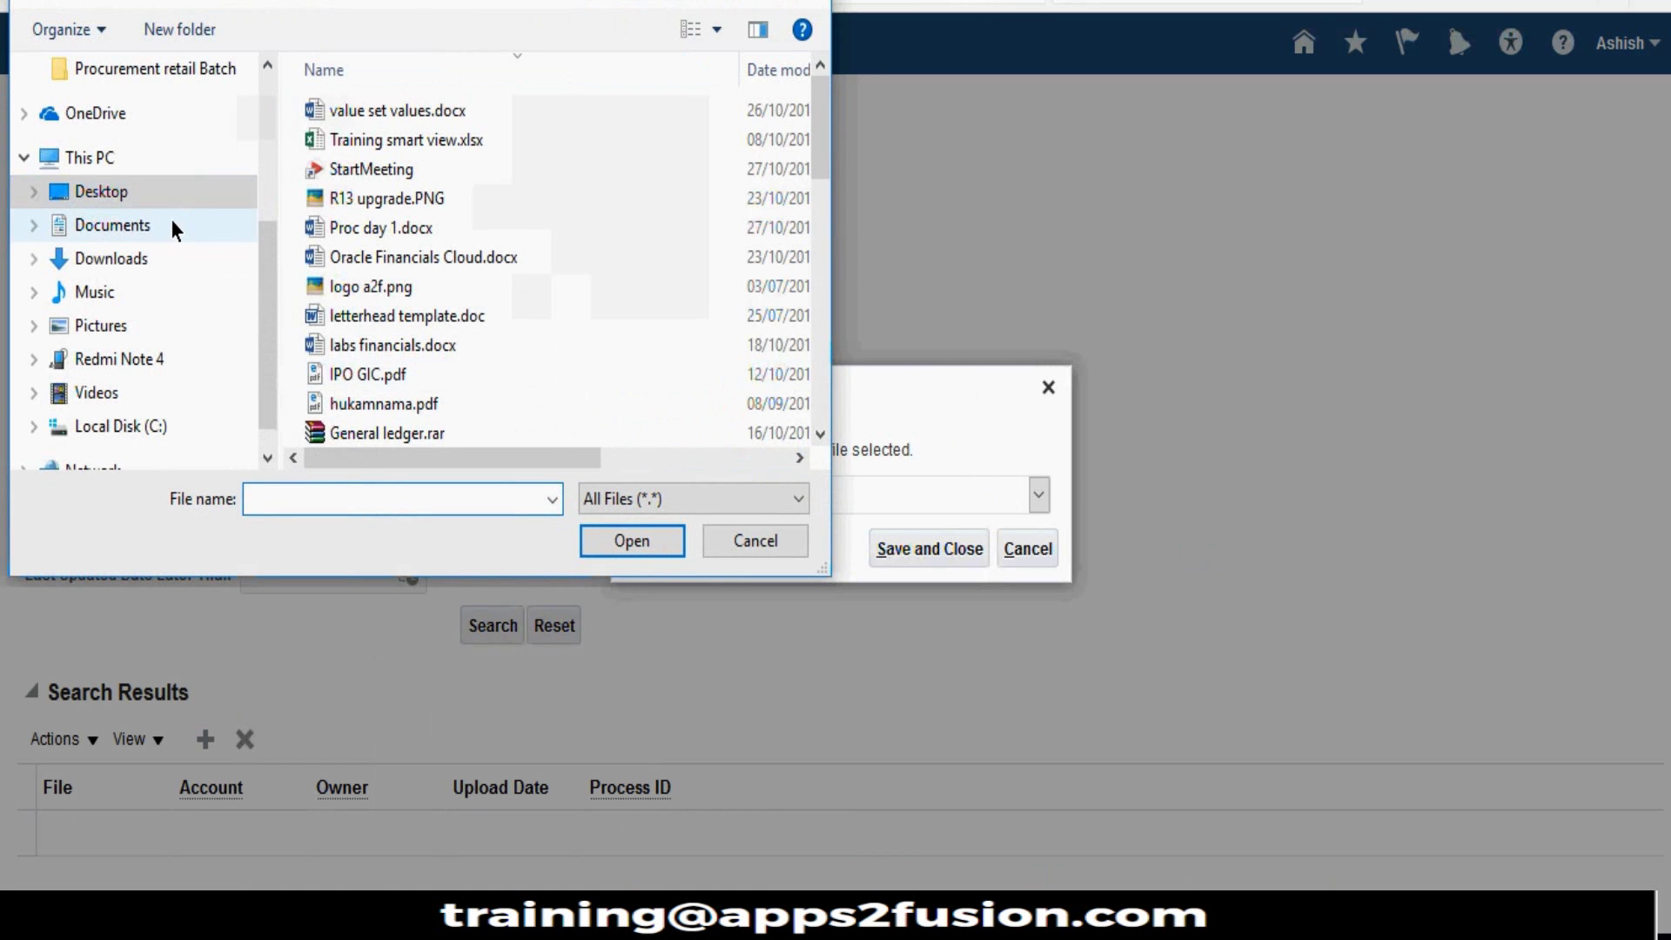
pyautogui.click(482, 176)
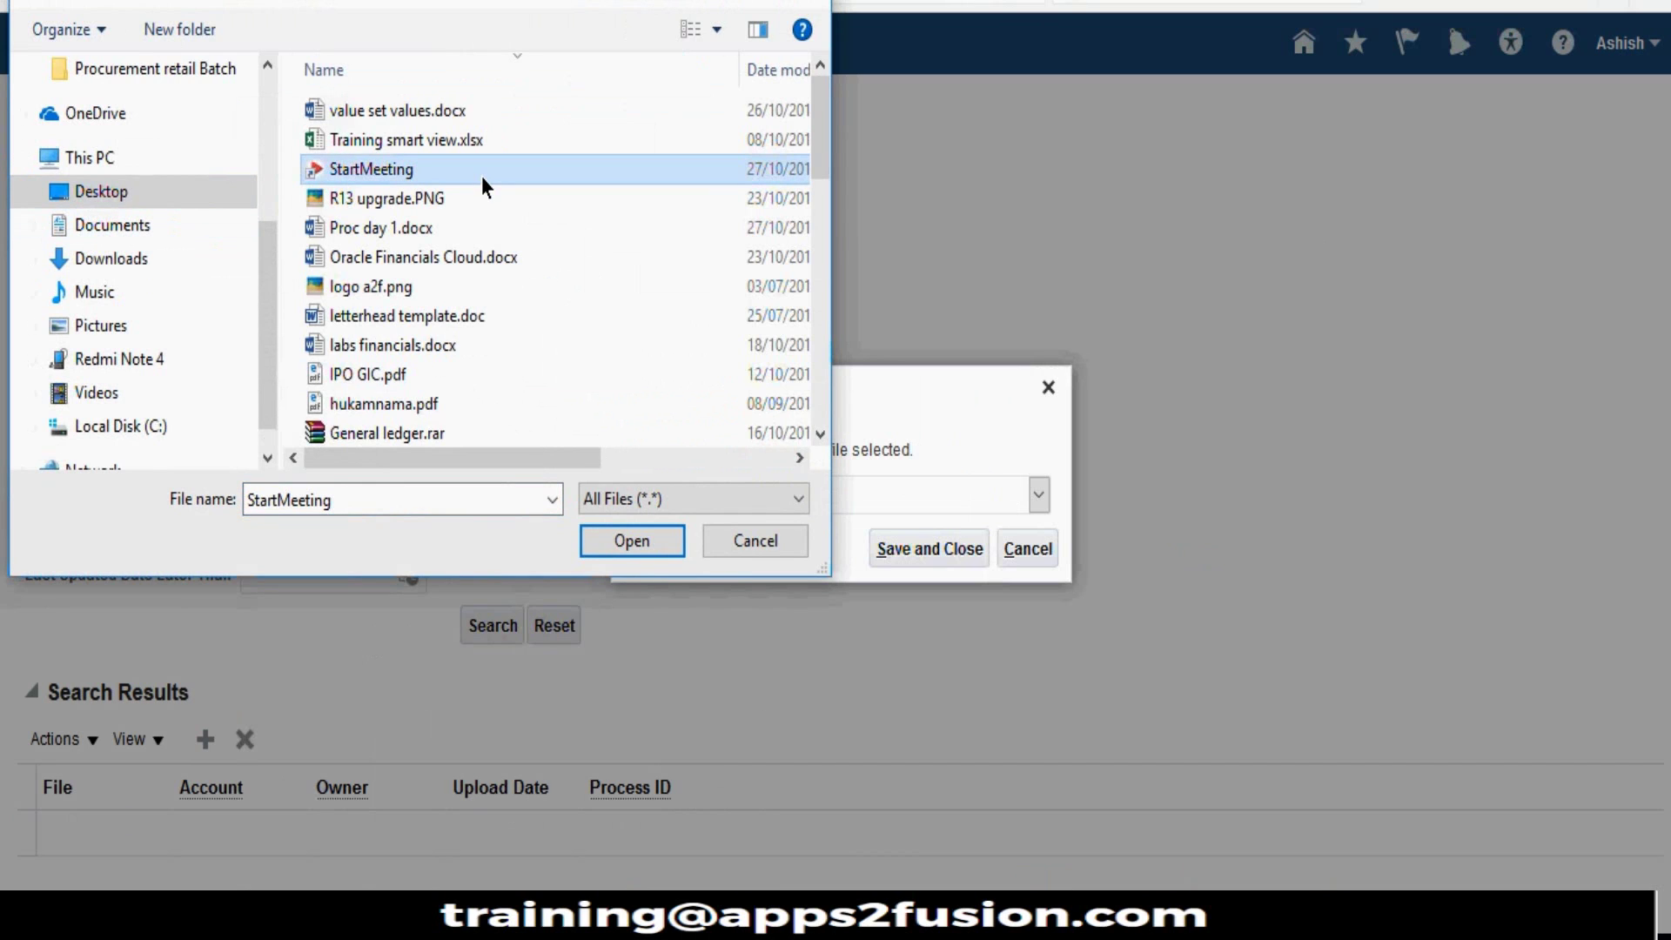
# Step: Browse through Data, Fusion Training, Retail batch and Day 8 folders to choose BAI2.rar
pyautogui.press('d')
pyautogui.press('Down')
pyautogui.press('Down')
pyautogui.press('Down')
pyautogui.press('Down')
pyautogui.press('Down')
pyautogui.press('Down')
pyautogui.press('Down')
pyautogui.press('Down')
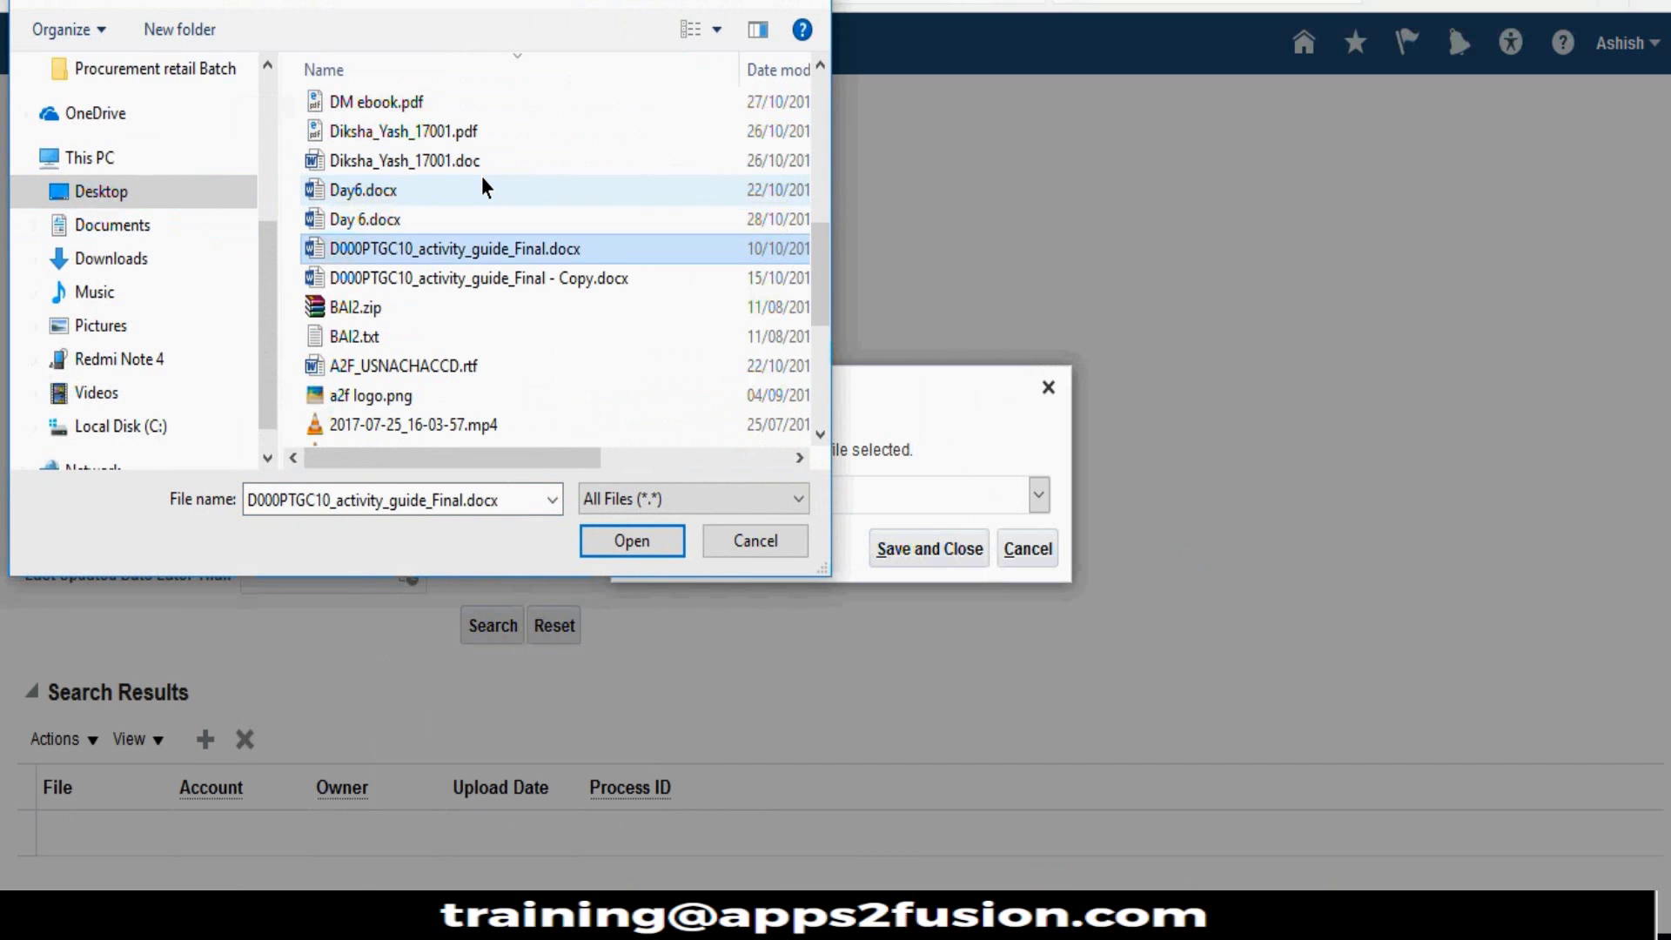
pyautogui.press('Down')
pyautogui.press('Down')
pyautogui.press('Down')
pyautogui.press('Down')
pyautogui.press('Down')
pyautogui.press('Down')
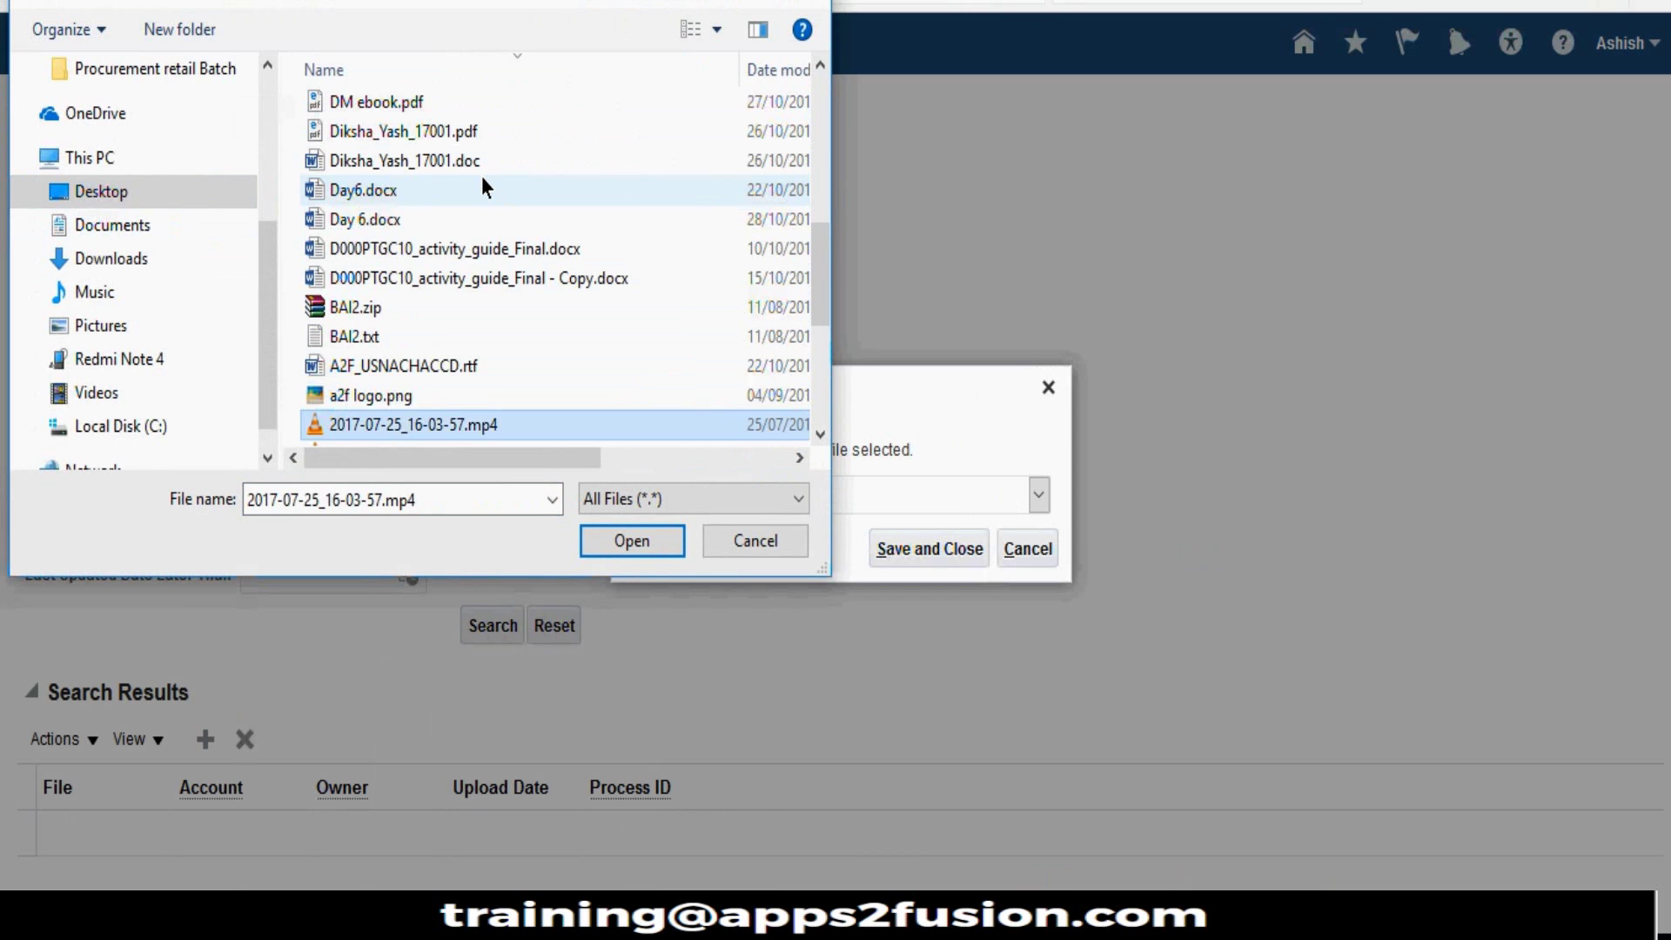
pyautogui.press('Down')
pyautogui.press('Down')
pyautogui.press('Down')
pyautogui.press('Down')
pyautogui.press('Down')
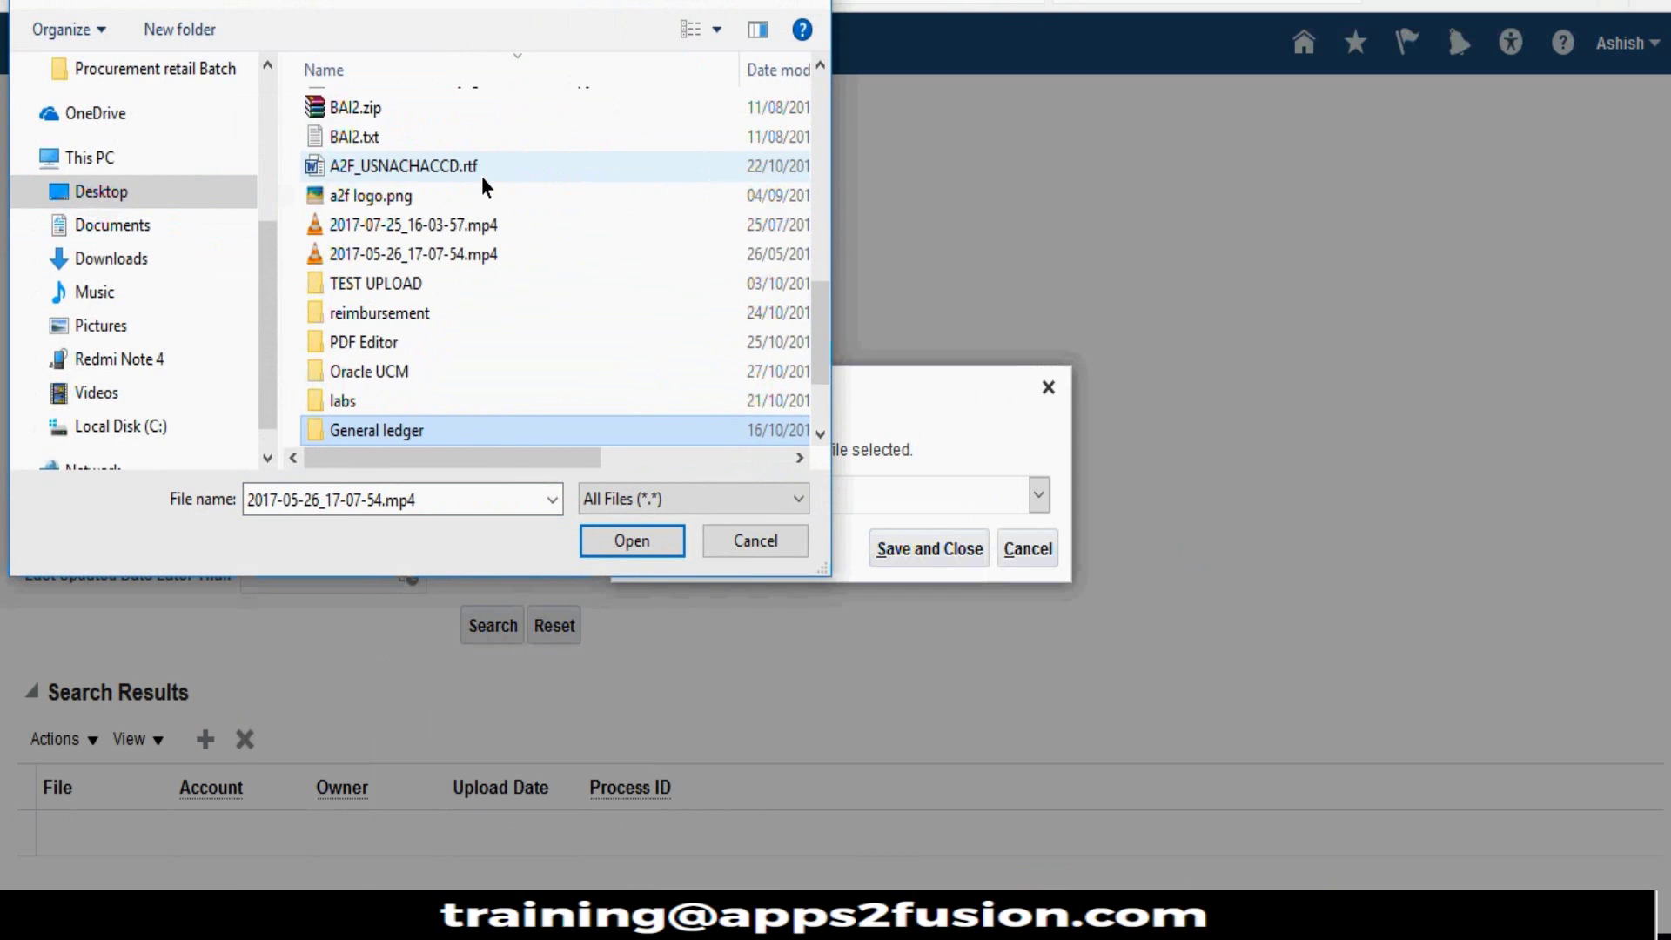
pyautogui.press('Down')
pyautogui.press('Down')
pyautogui.press('Return')
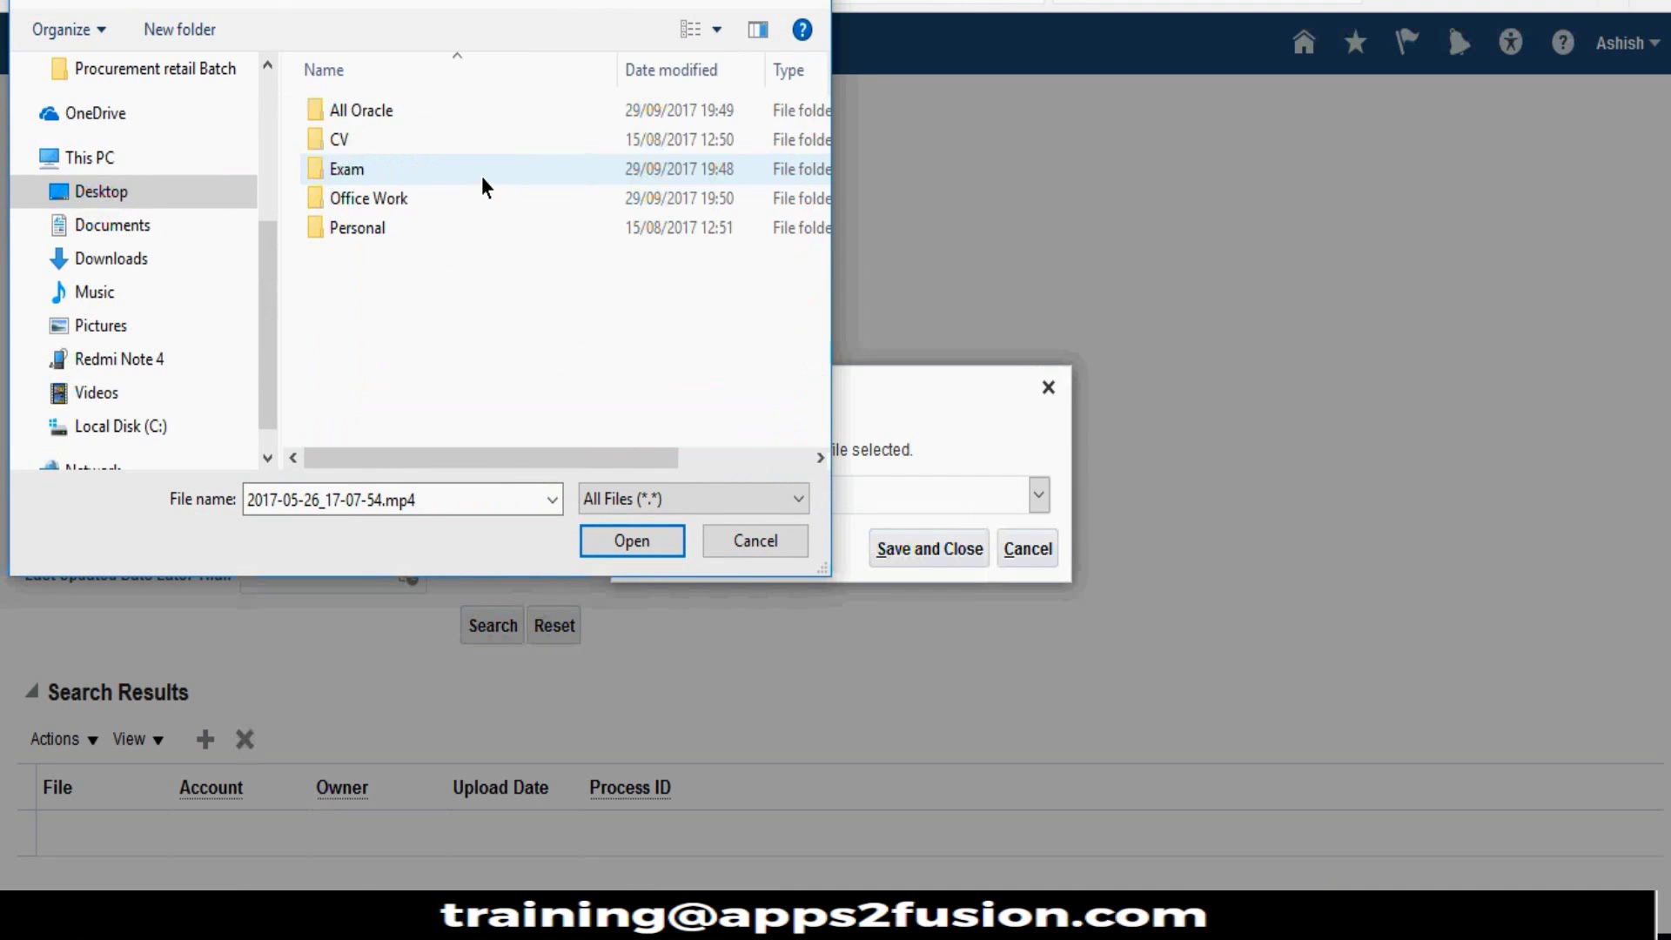
pyautogui.press('Down')
pyautogui.press('Return')
pyautogui.press('Down')
pyautogui.press('Return')
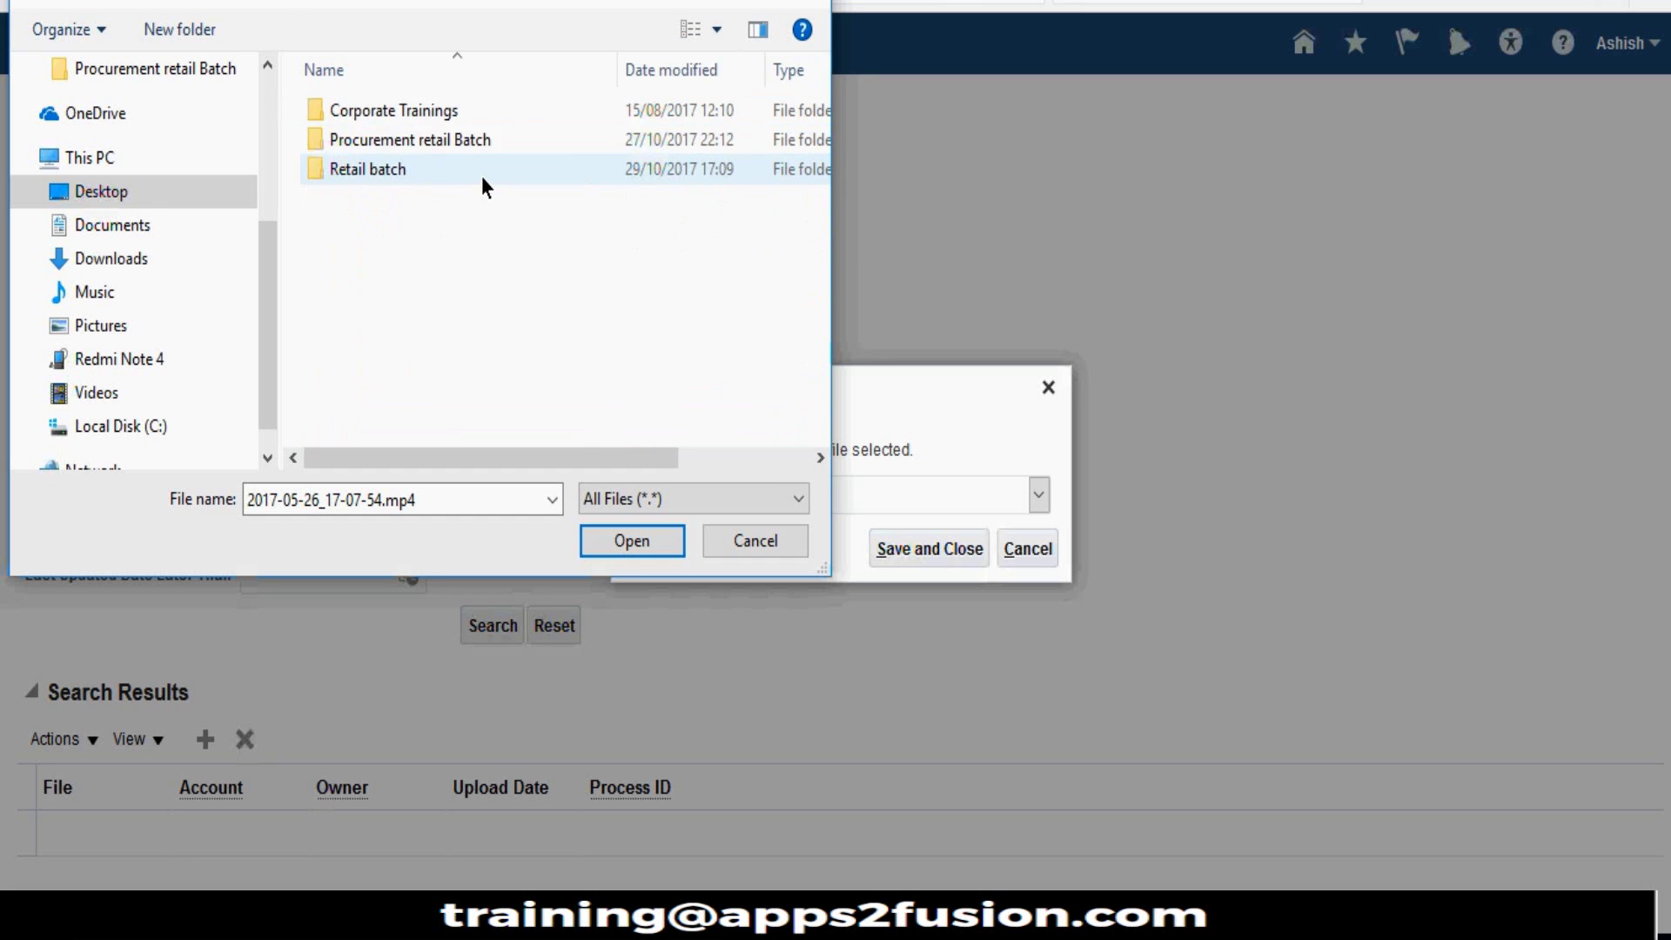
pyautogui.press('Down')
pyautogui.press('Down')
pyautogui.press('Return')
pyautogui.press('Down')
pyautogui.press('Down')
pyautogui.press('Down')
pyautogui.press('Down')
pyautogui.press('Down')
pyautogui.press('Down')
pyautogui.press('Down')
pyautogui.press('Down')
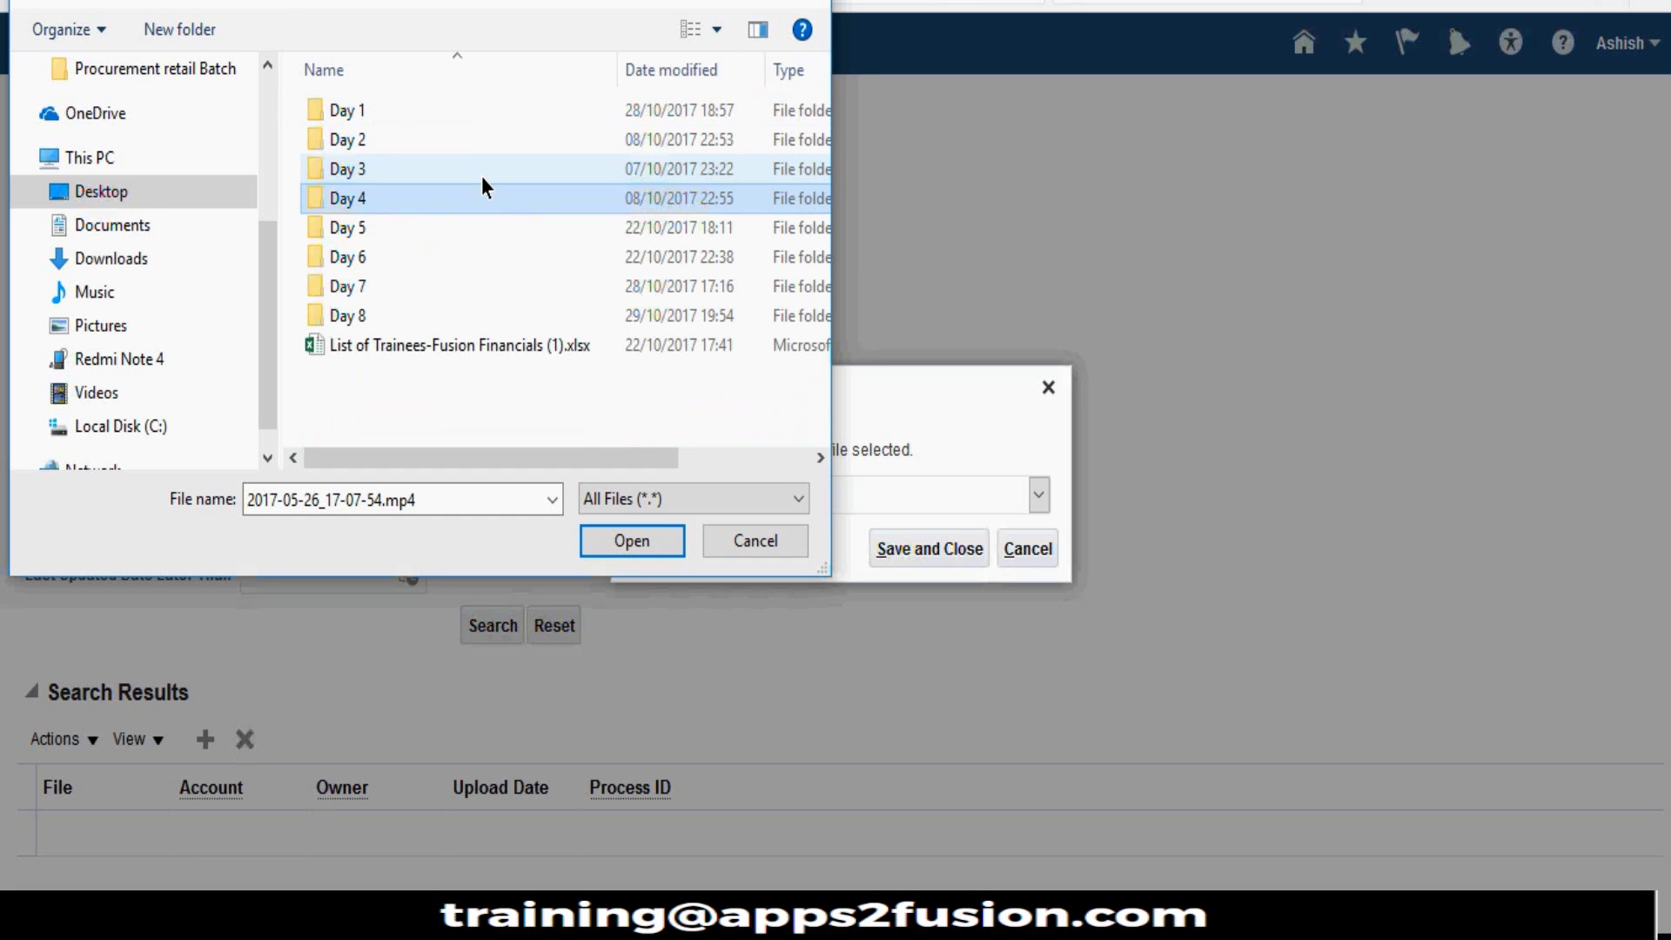
pyautogui.press('Return')
pyautogui.press('Down')
pyautogui.press('Return')
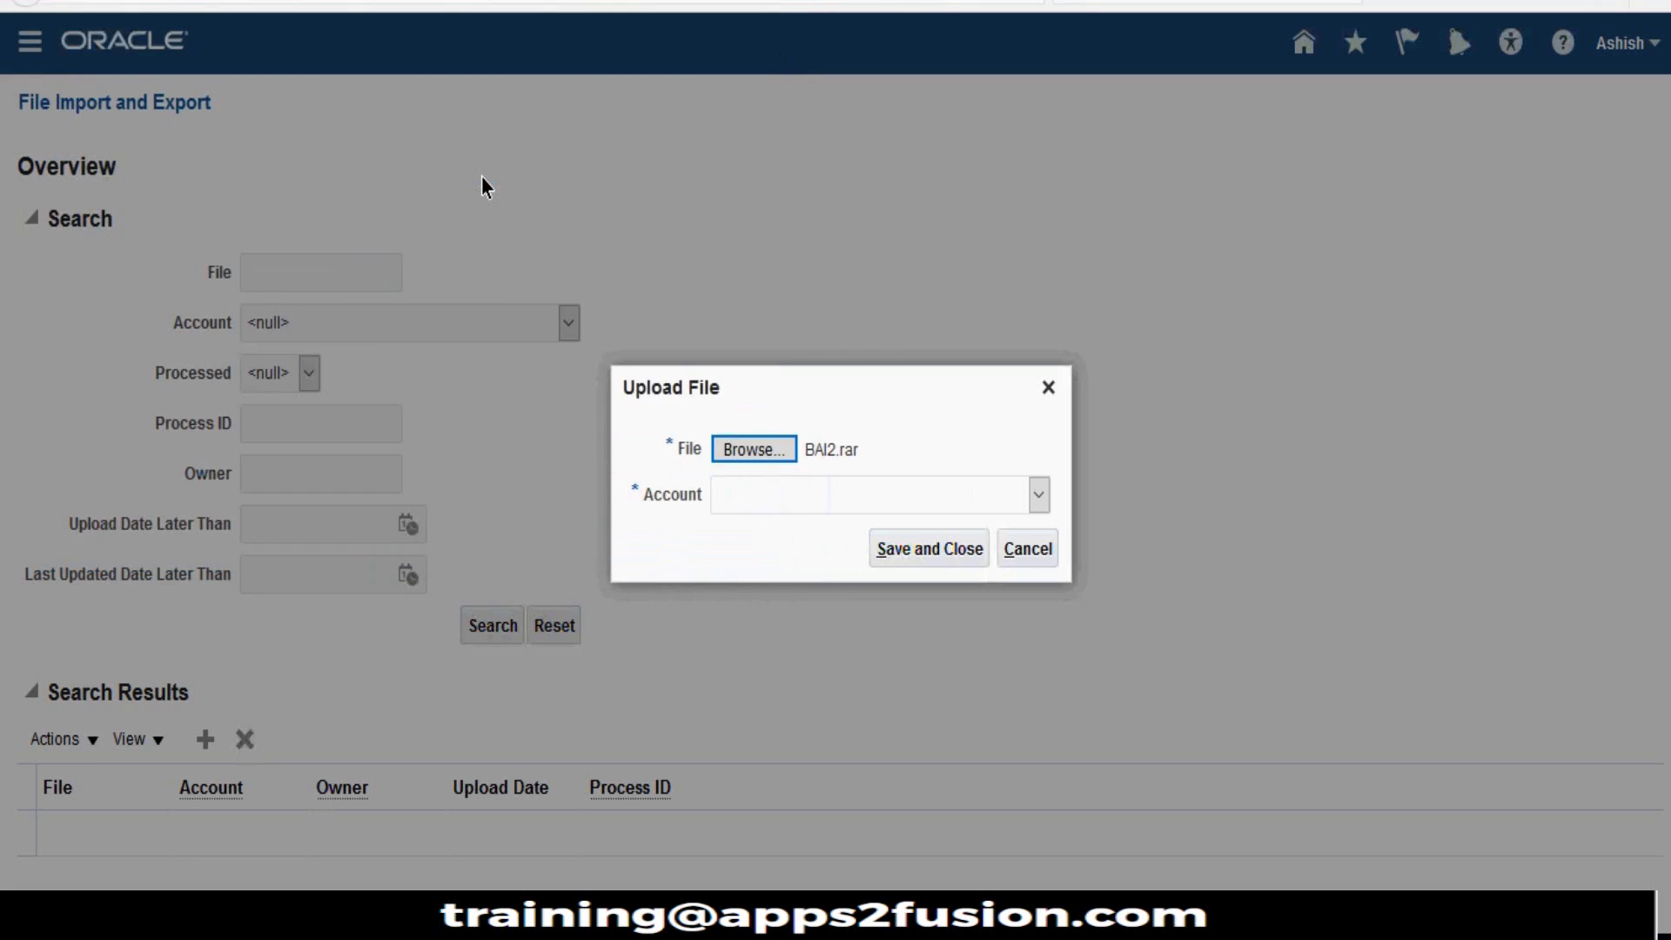
# Step: Set the upload account to fin/cashManagement/import
pyautogui.click(831, 494)
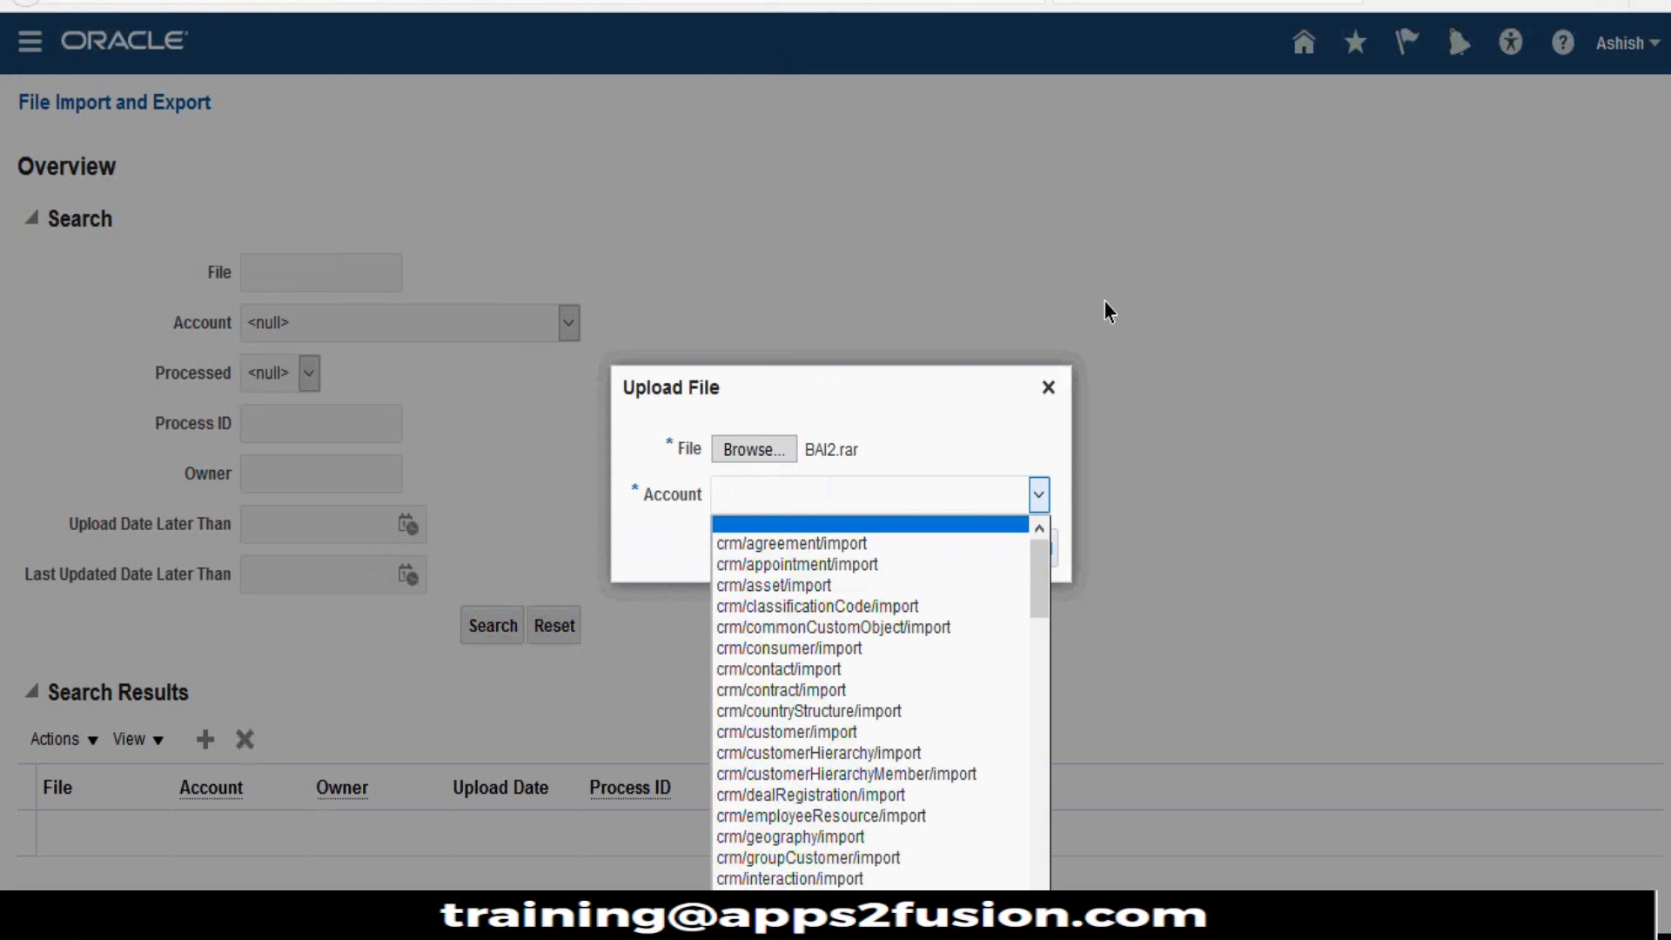
pyautogui.moveTo(967, 385); pyautogui.dragTo(936, 174)
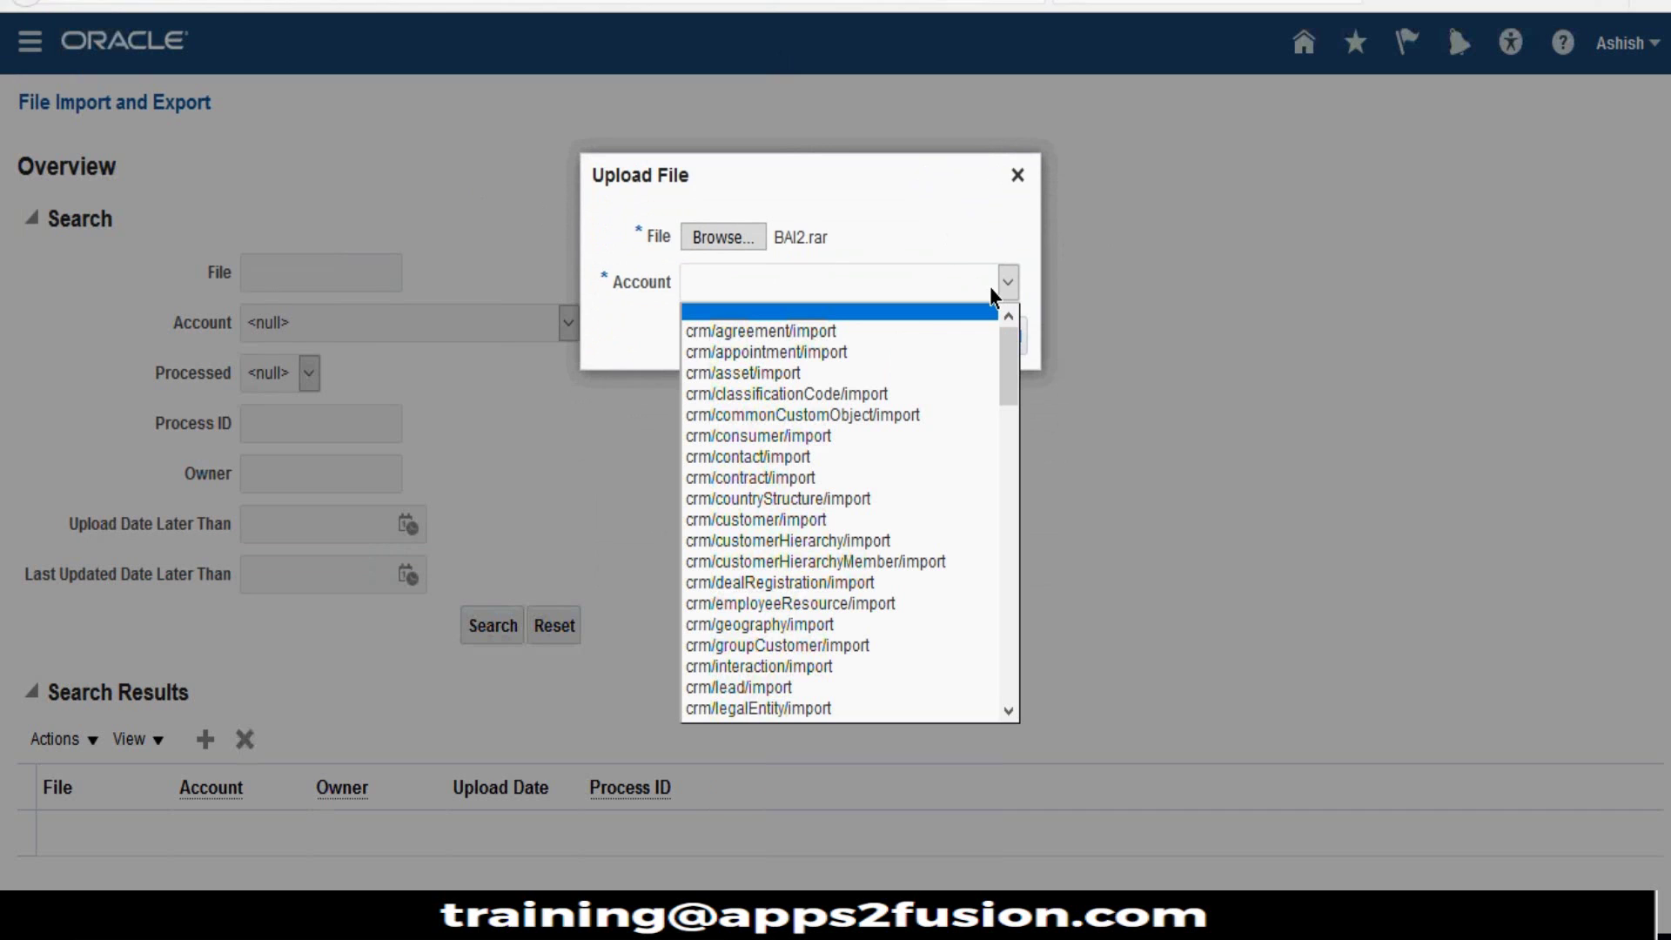
pyautogui.press('f')
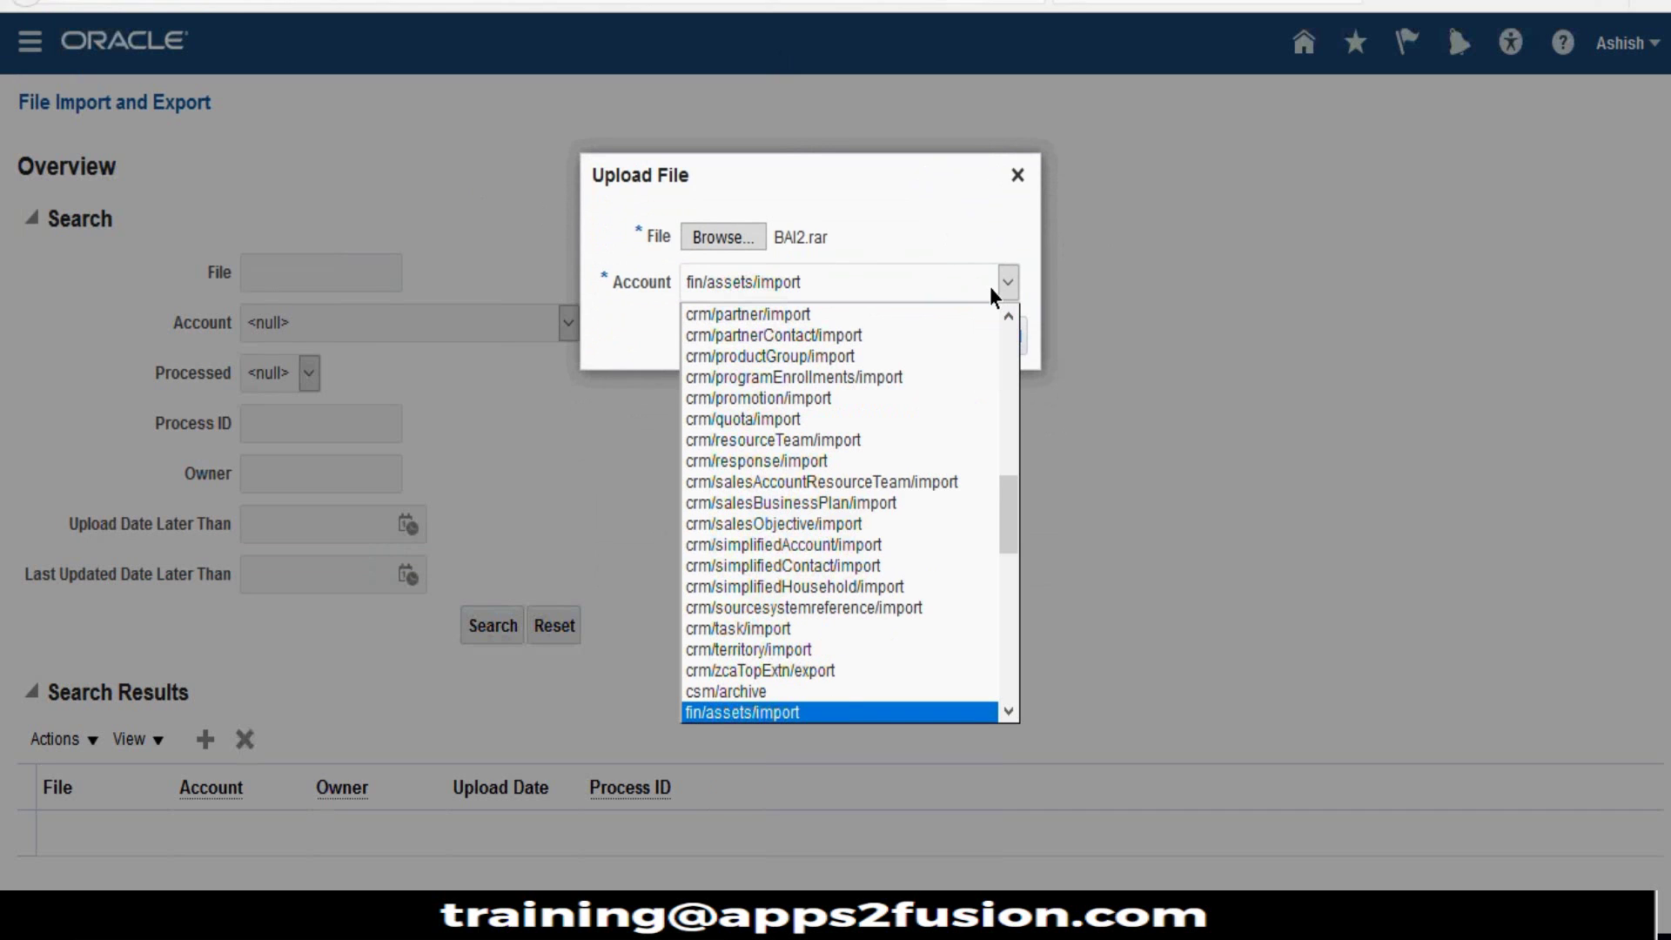
pyautogui.press('Down')
pyautogui.press('Down')
pyautogui.press('Down')
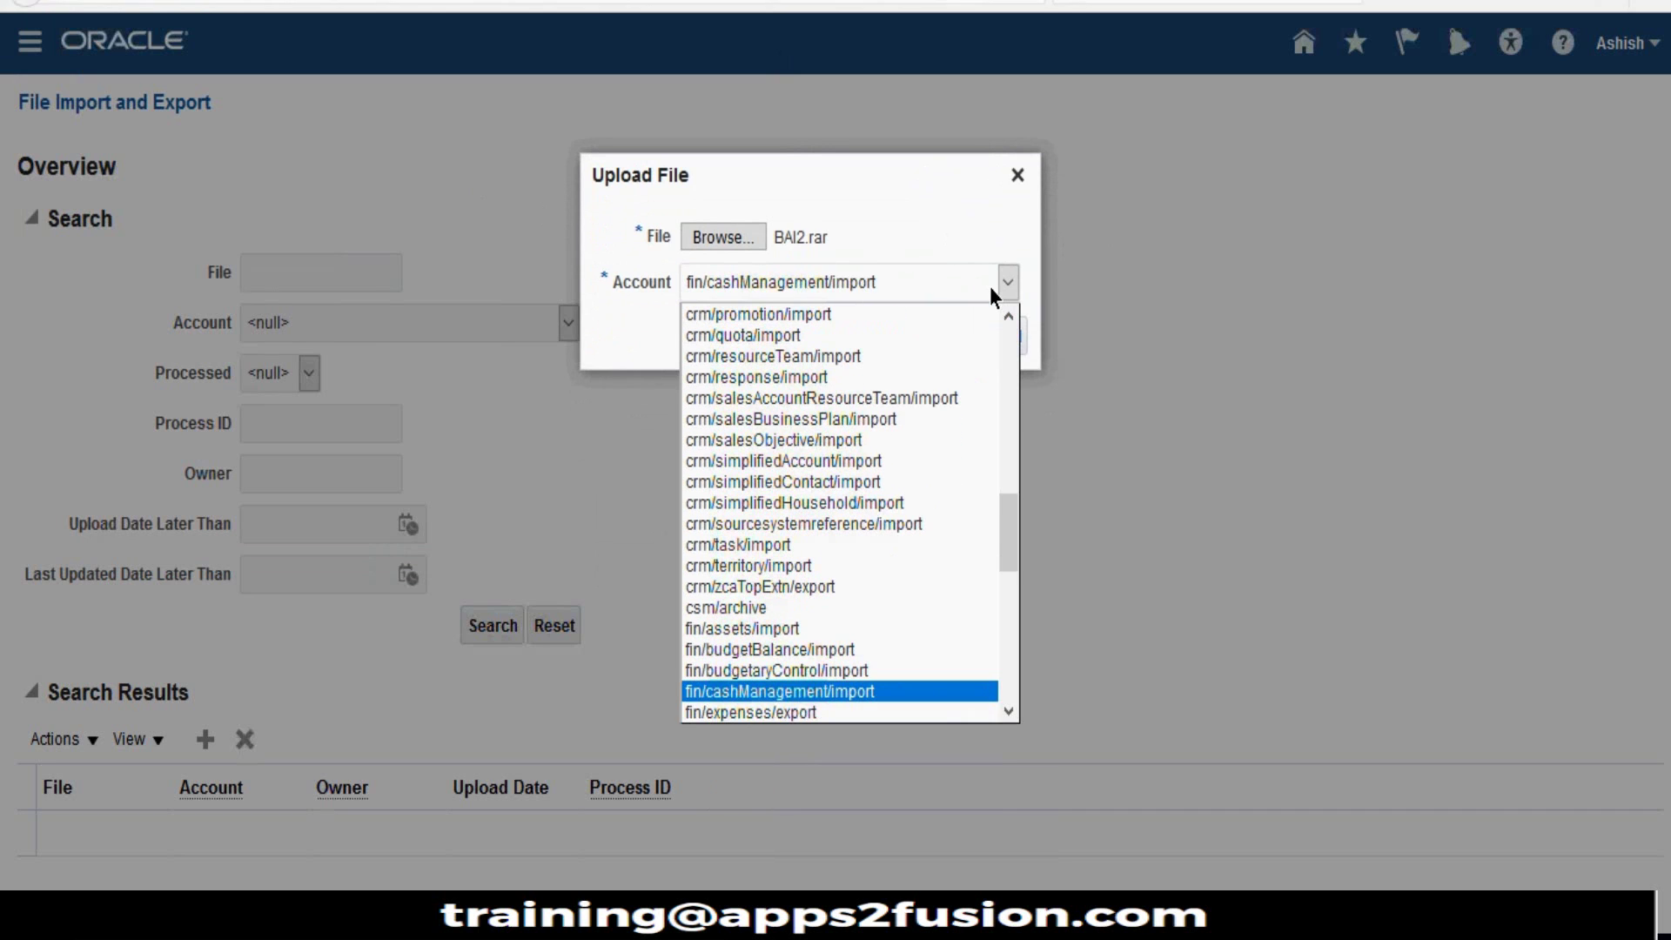
pyautogui.click(844, 694)
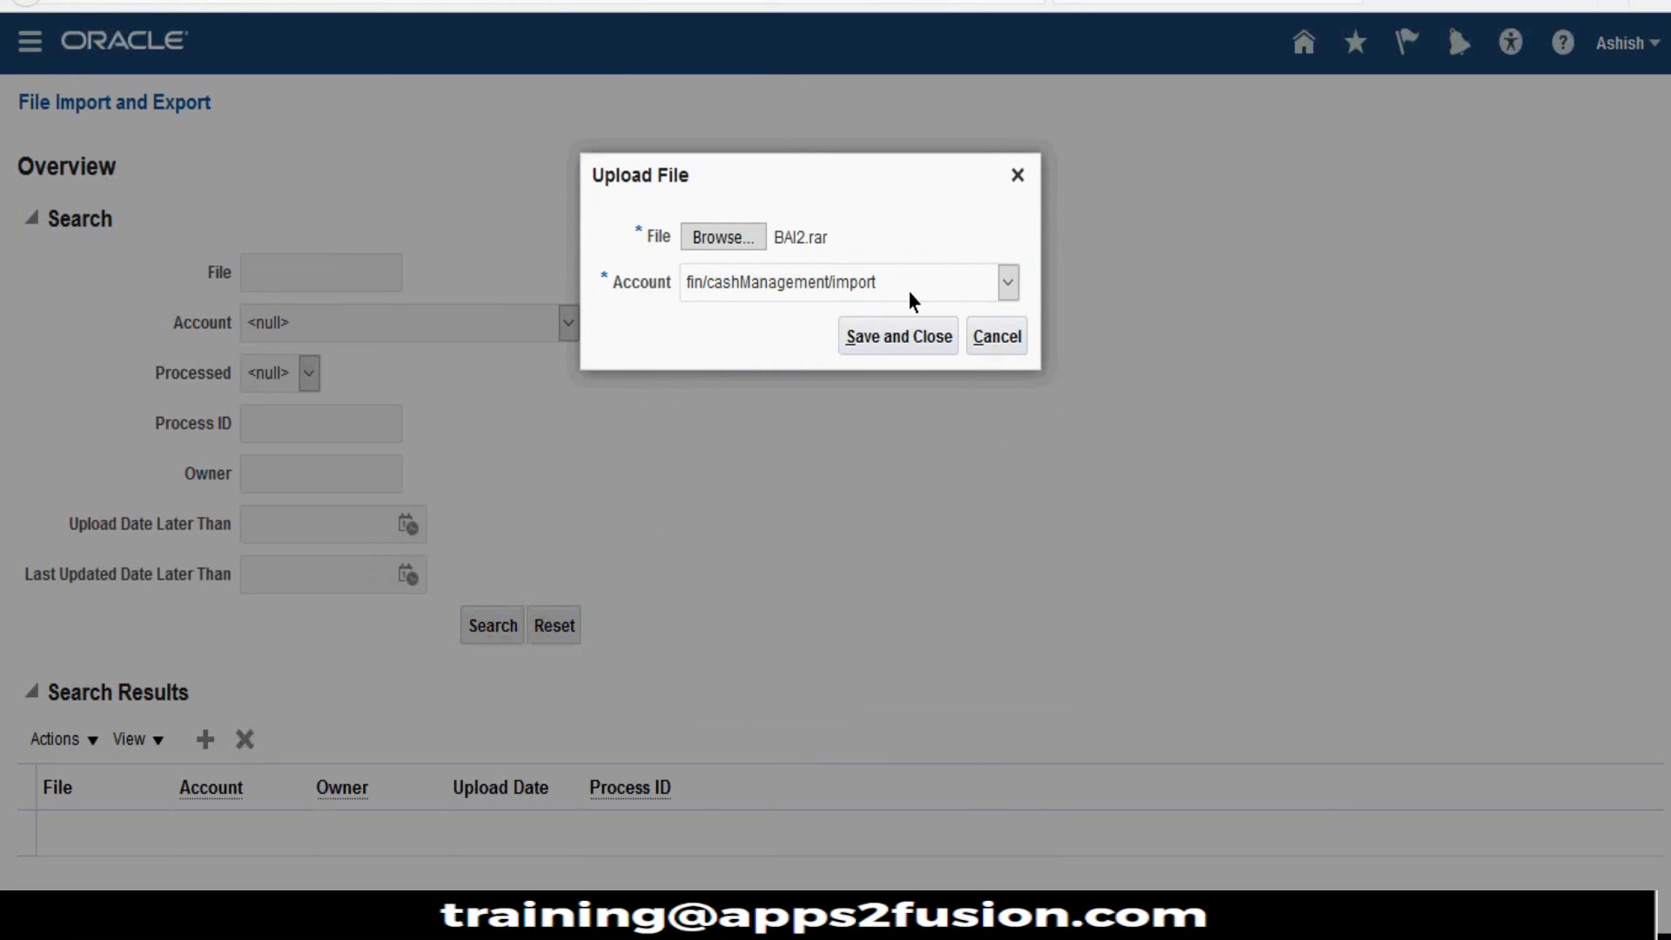
# Step: Save the BAI2.rar upload, then scroll through BAI2.txt and close Notepad
pyautogui.click(908, 336)
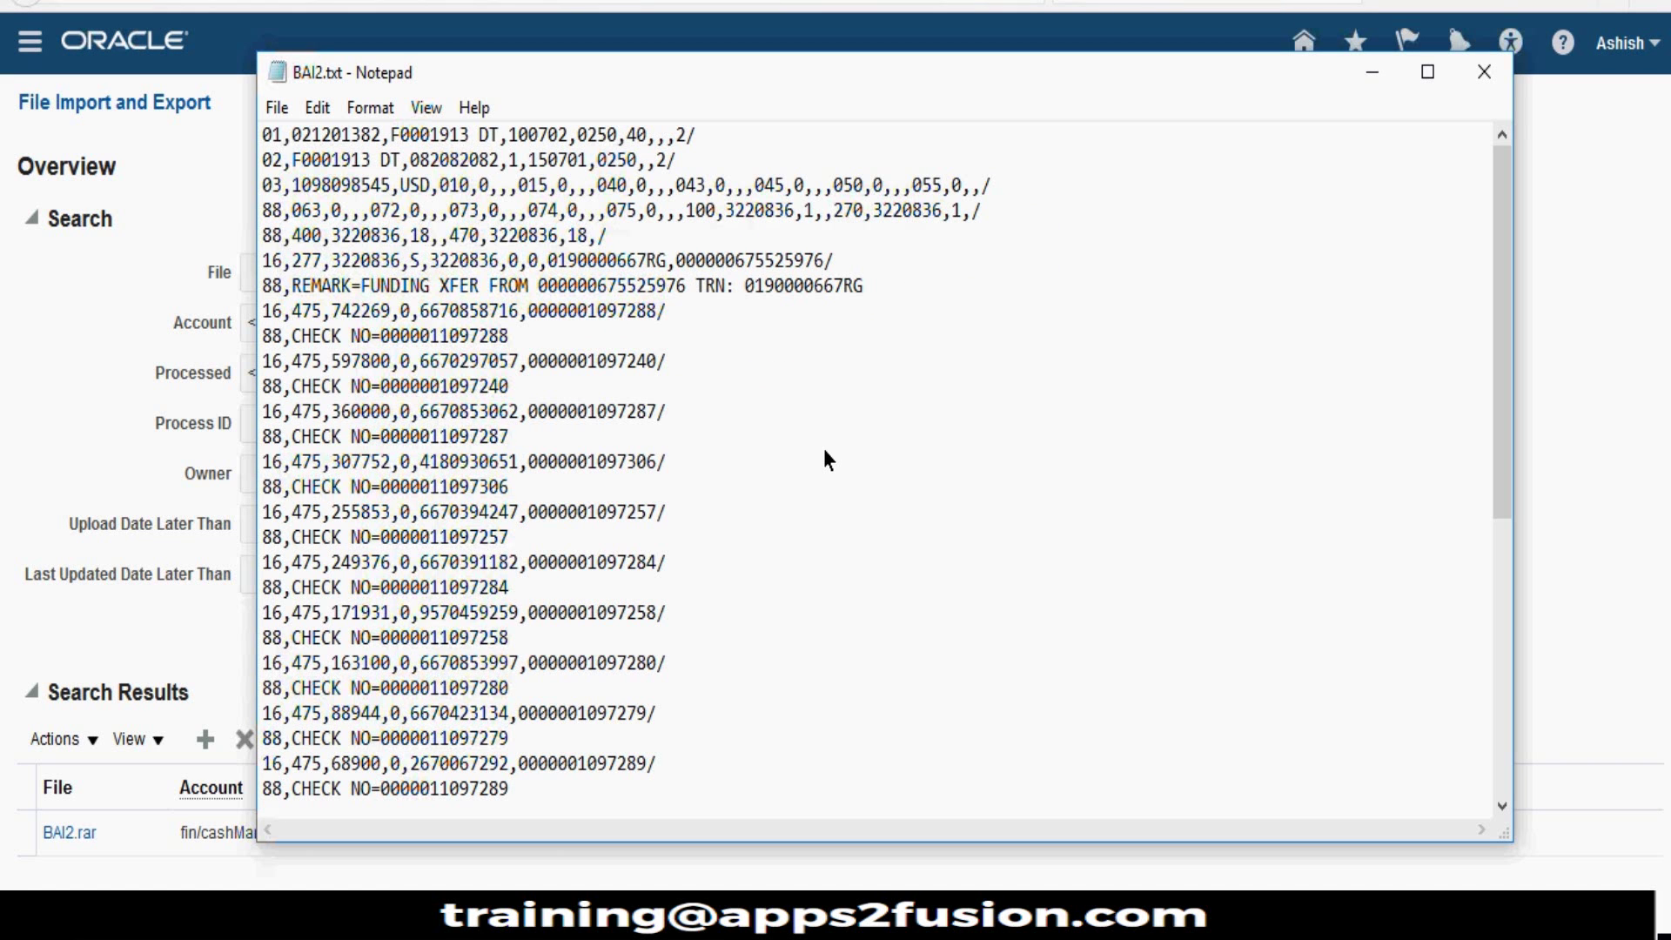
pyautogui.scroll(-7, 1129, 438)
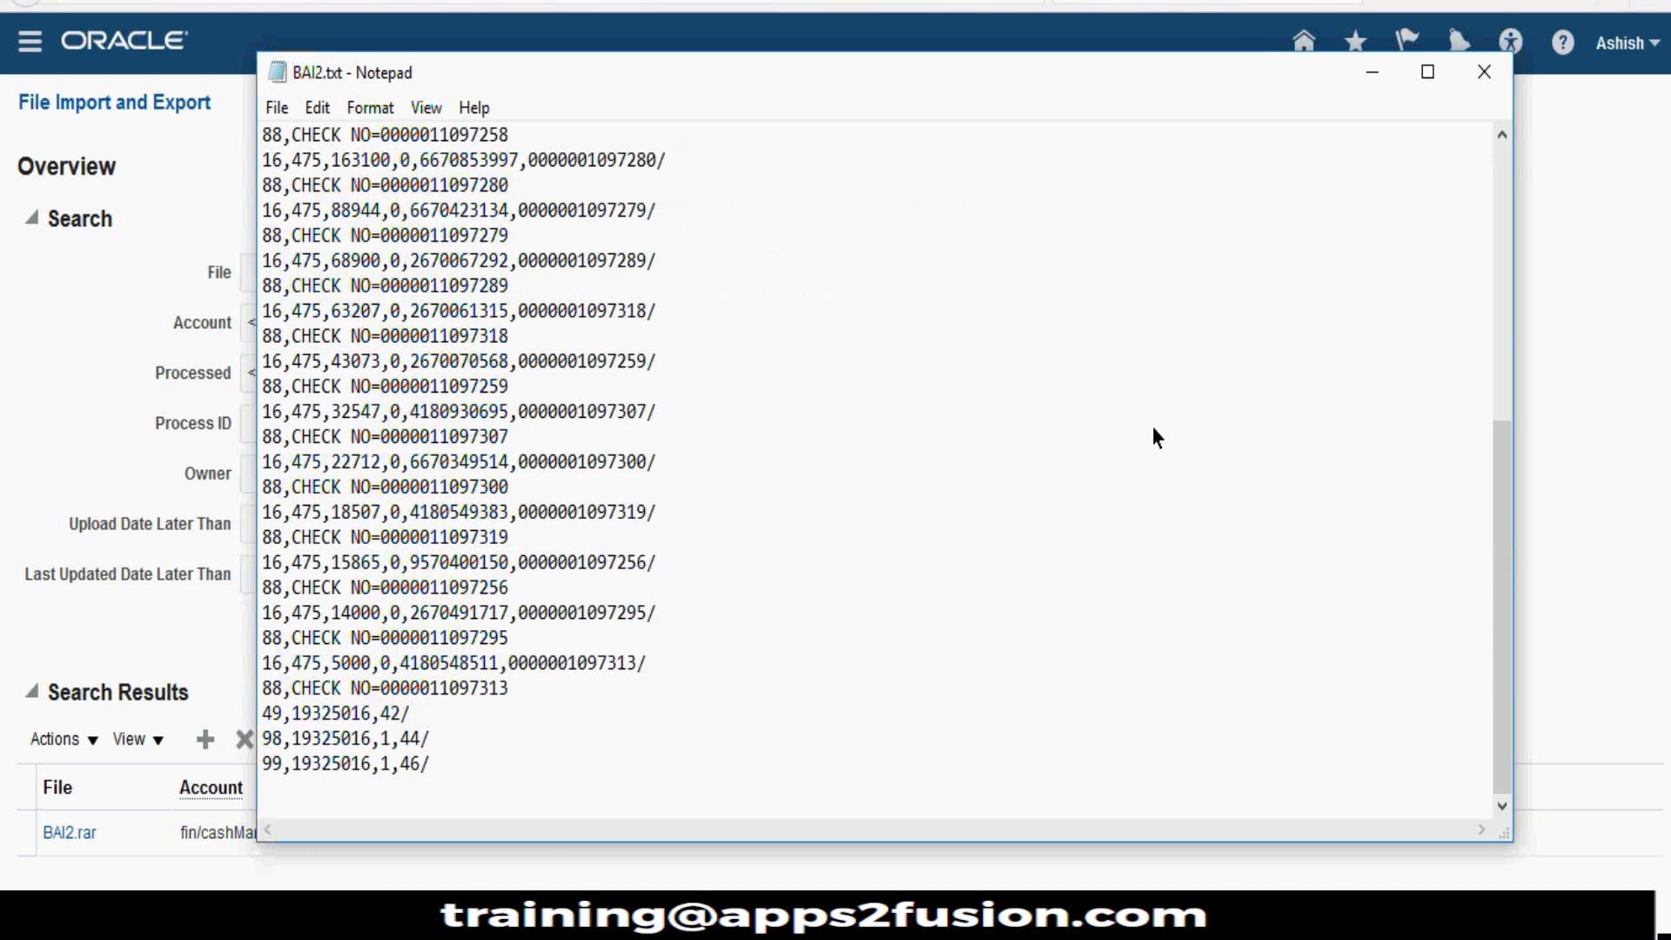
pyautogui.scroll(7, 1152, 426)
pyautogui.click(1481, 73)
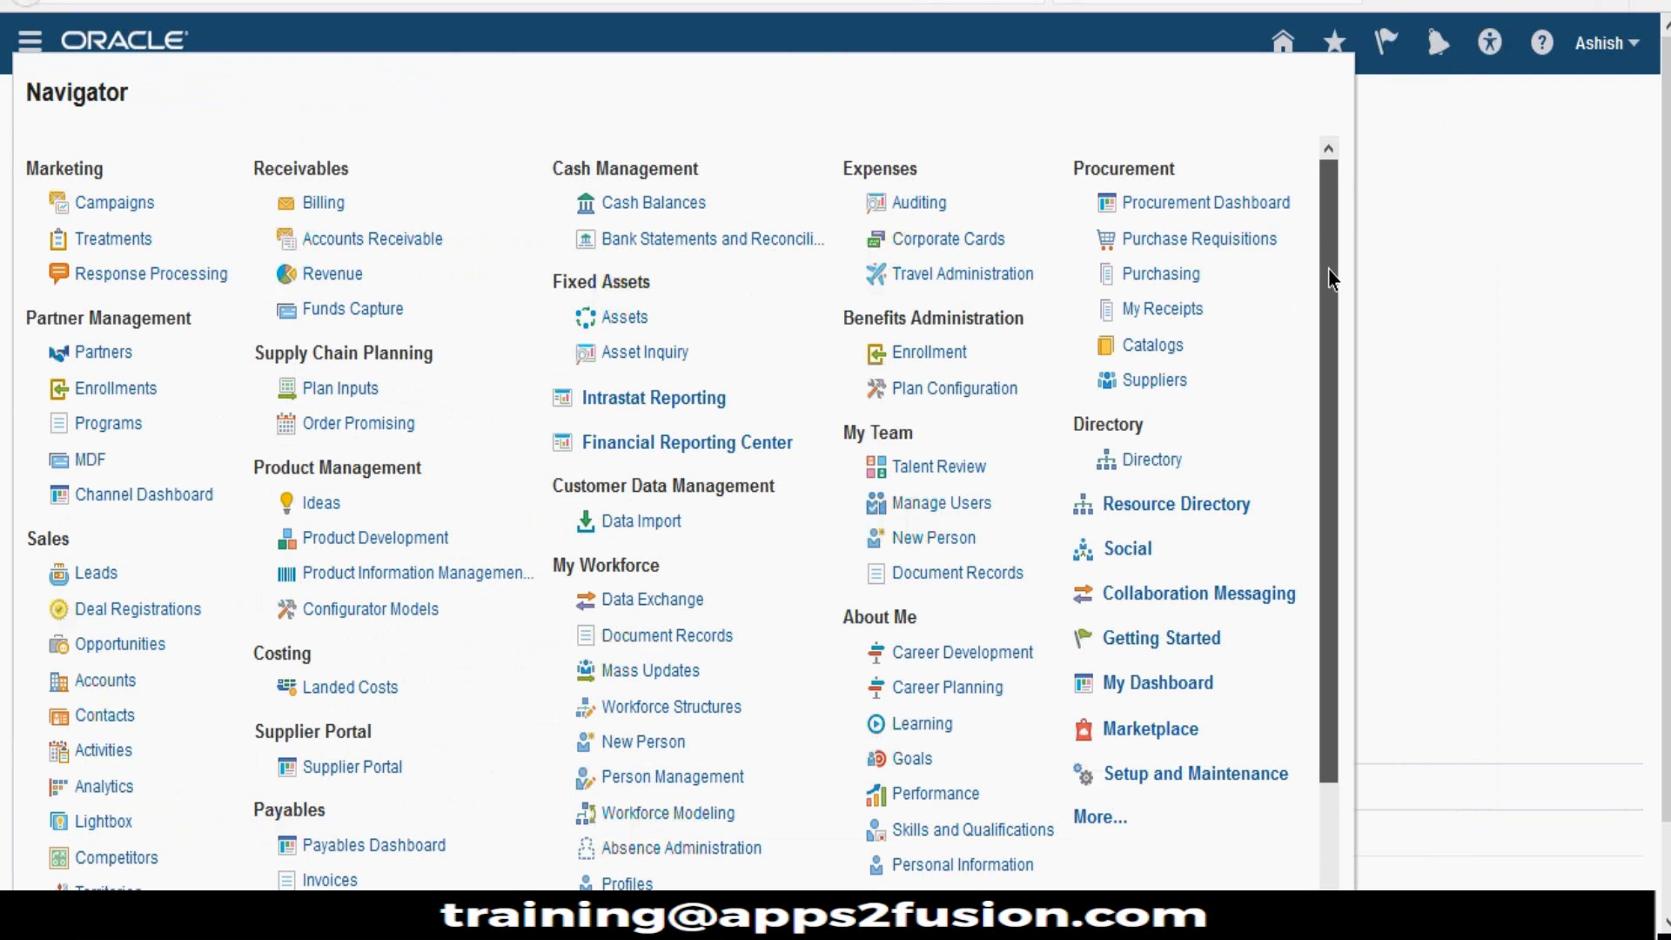
# Step: Schedule a new process, choosing the Load Interface File for Import job by name
pyautogui.scroll(-2, 1329, 365)
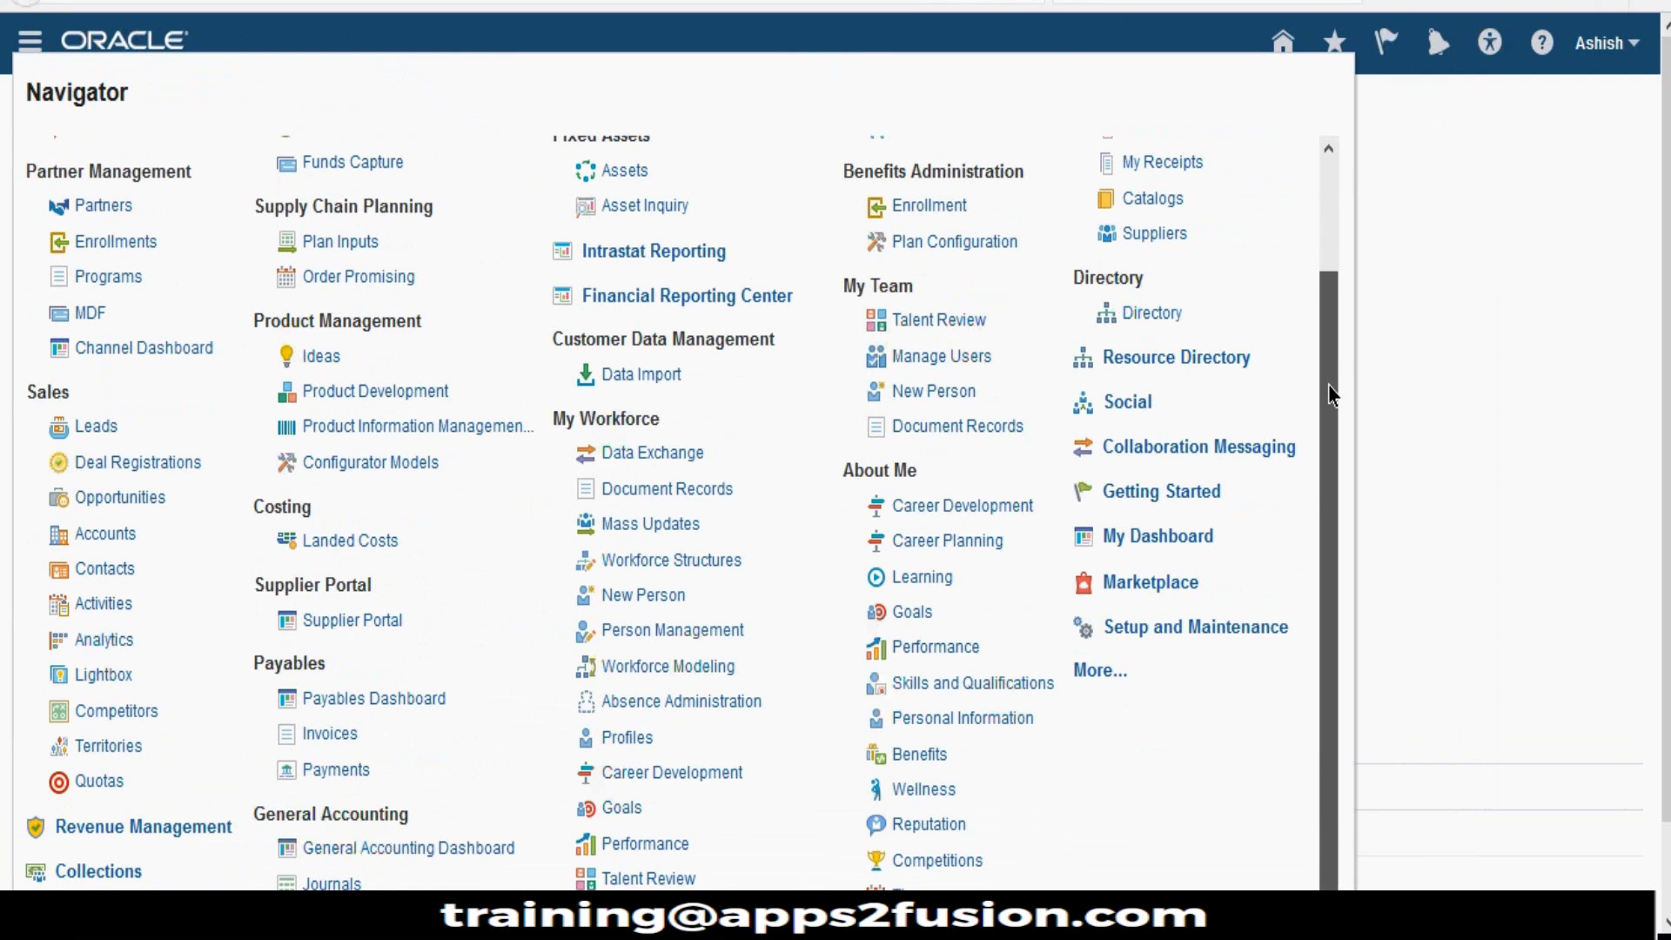
pyautogui.scroll(-1, 1329, 395)
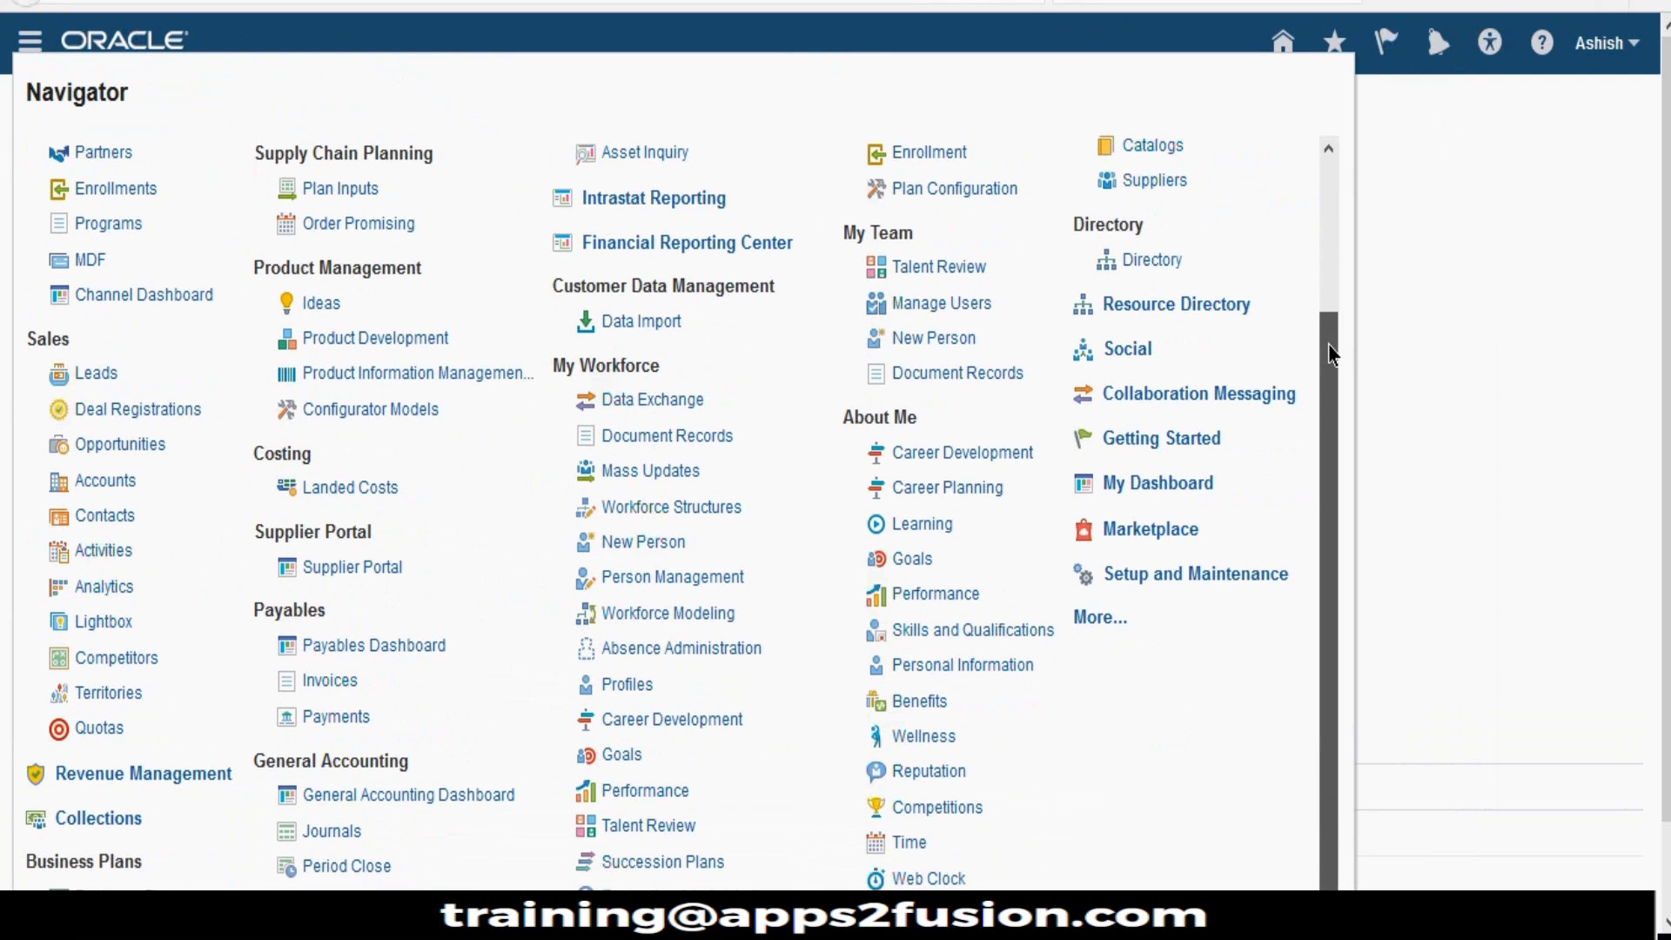
pyautogui.scroll(2, 1327, 312)
pyautogui.scroll(1, 1324, 295)
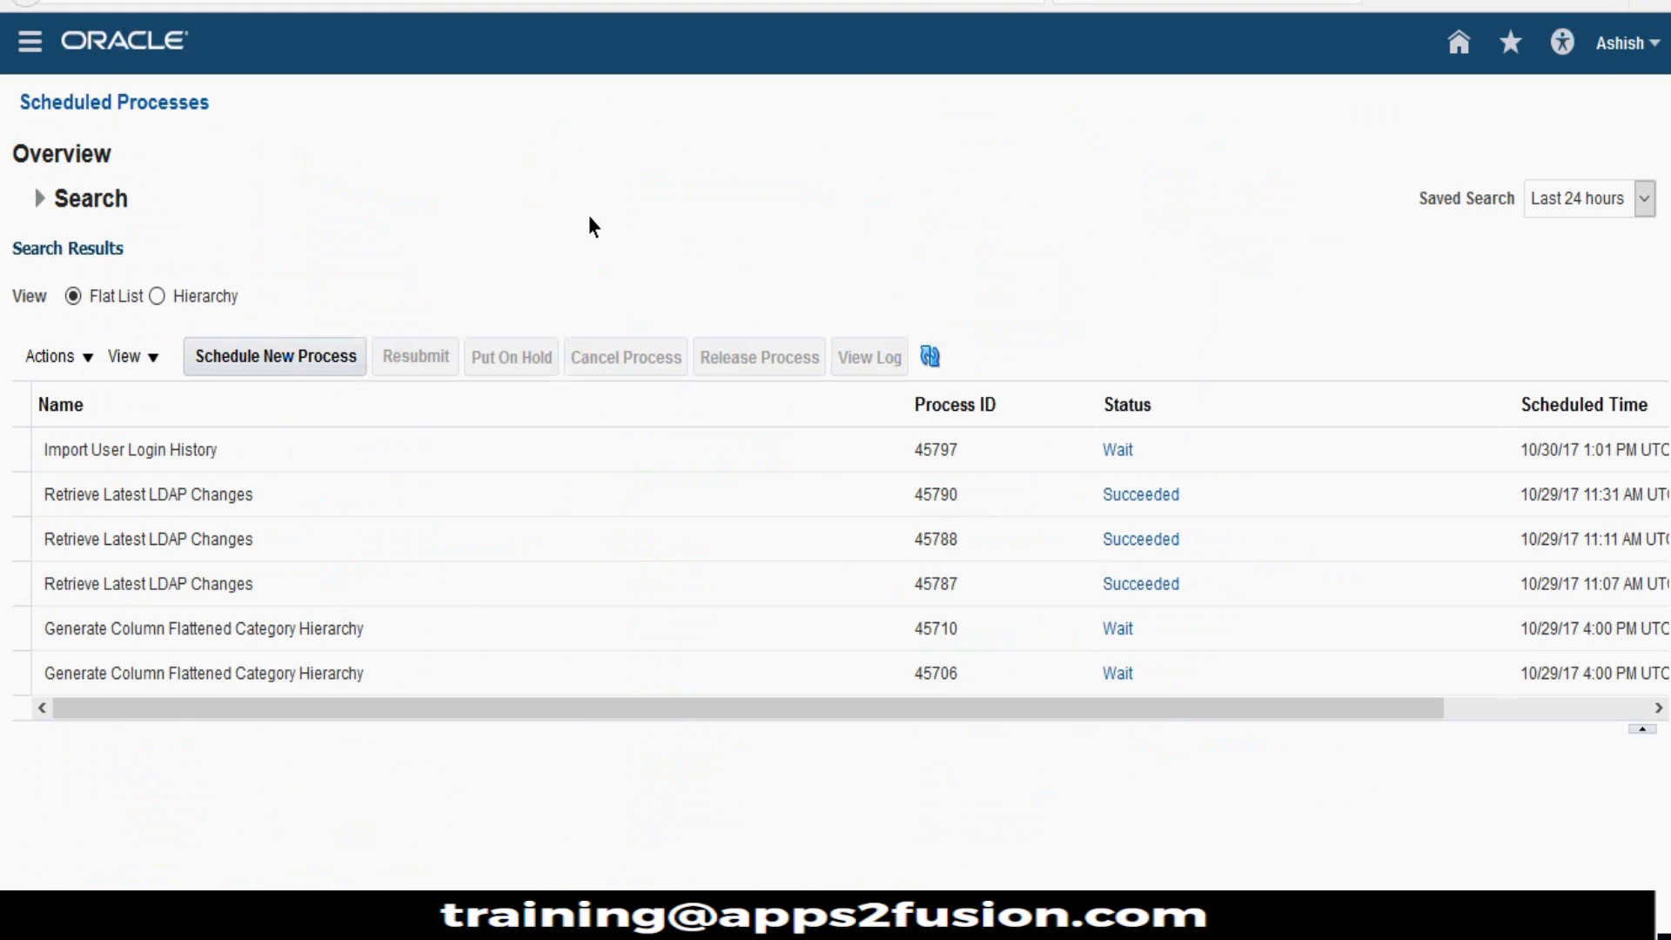
pyautogui.click(296, 356)
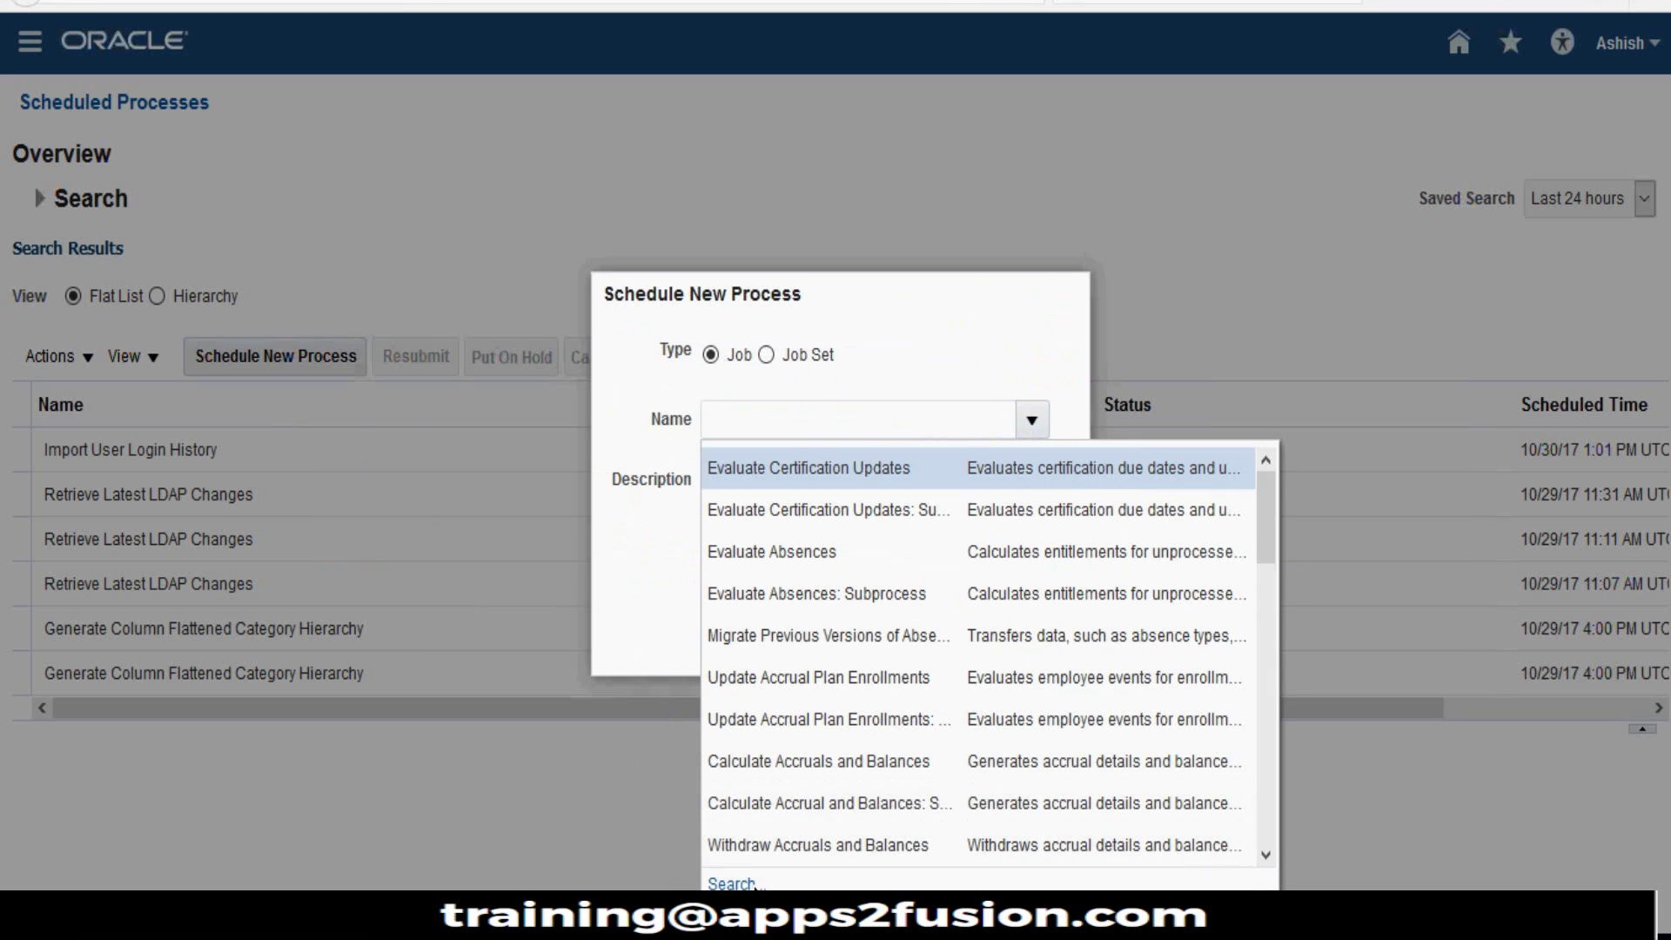
pyautogui.click(711, 881)
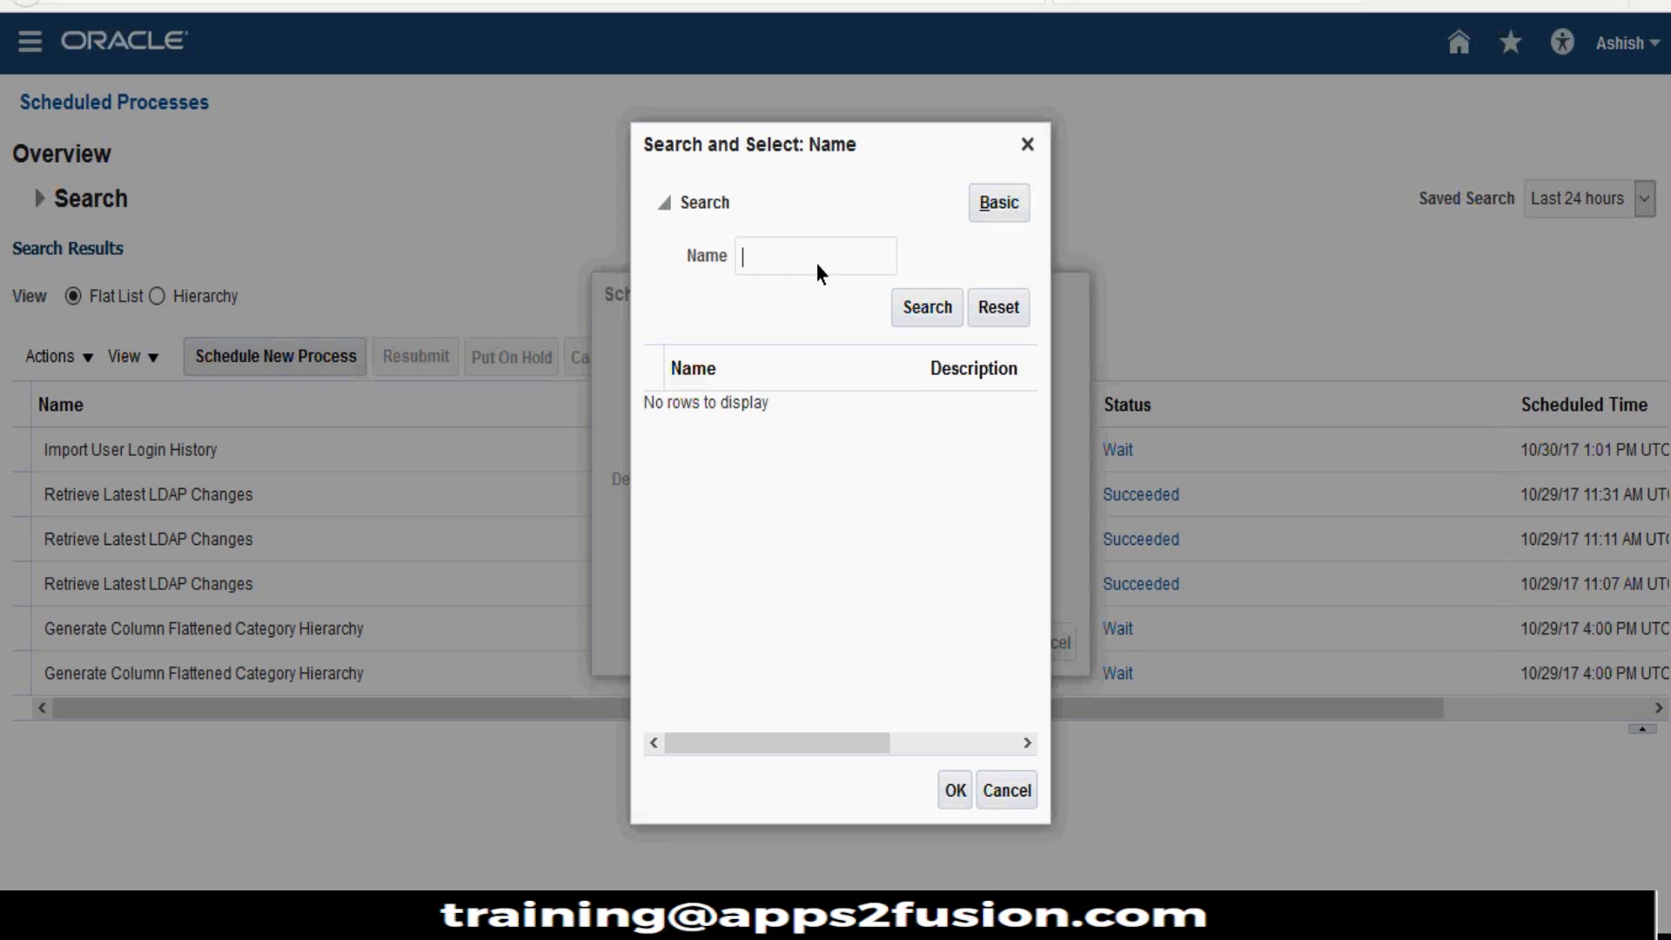
pyautogui.write('L')
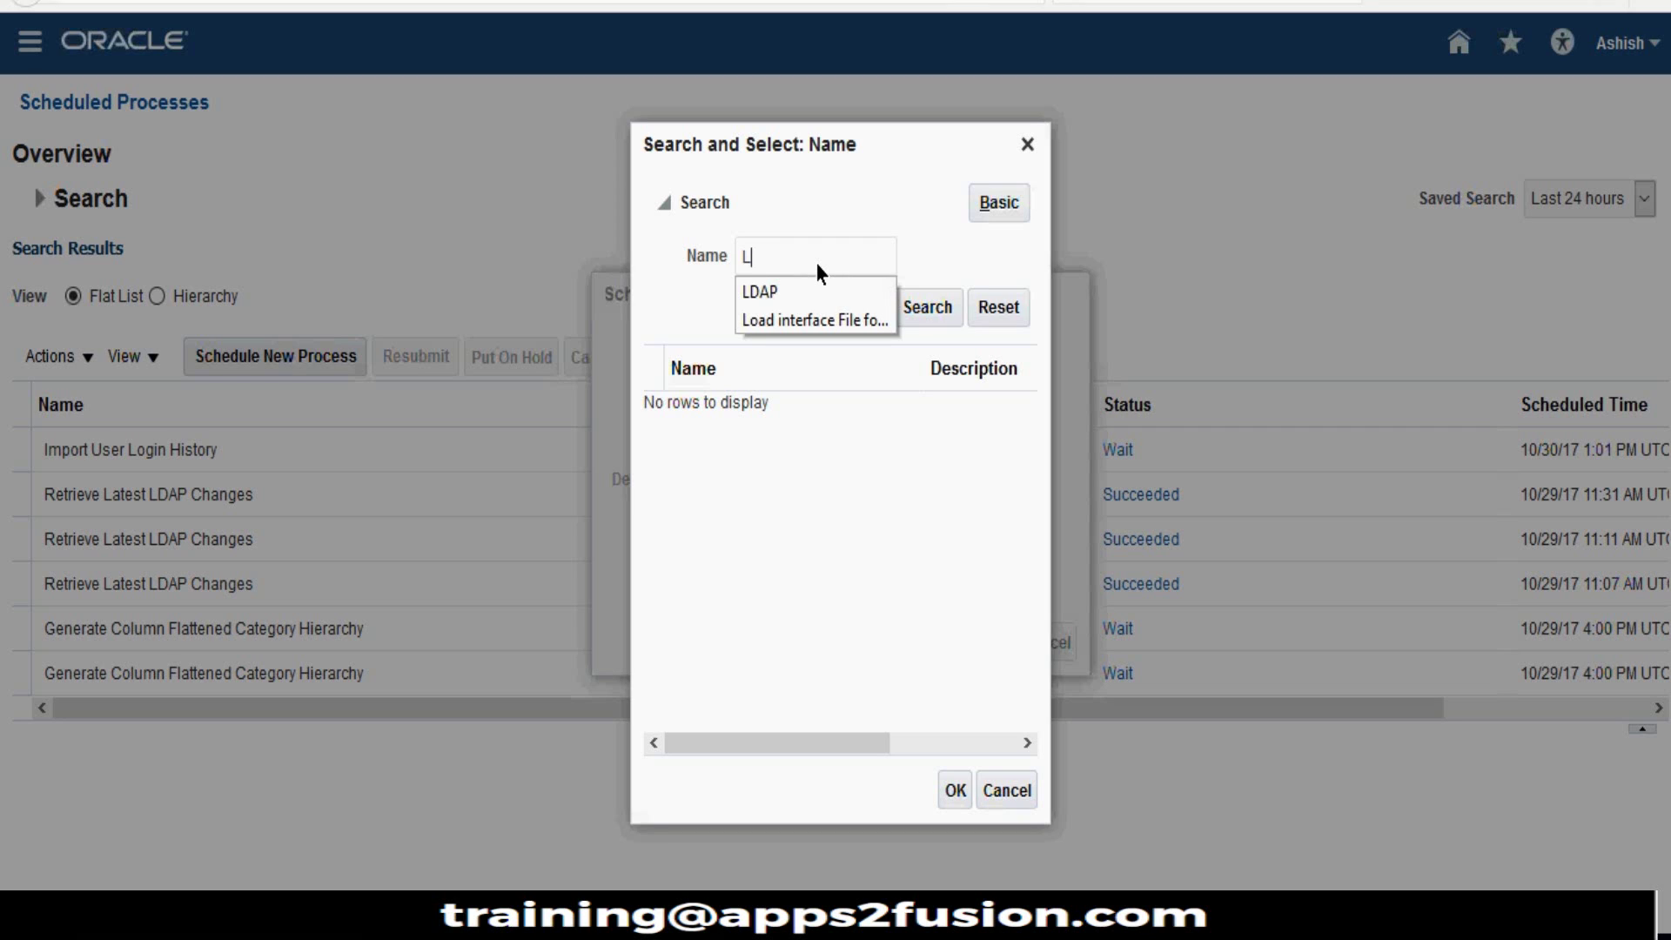
pyautogui.write('o')
pyautogui.press('Down')
pyautogui.press('Return')
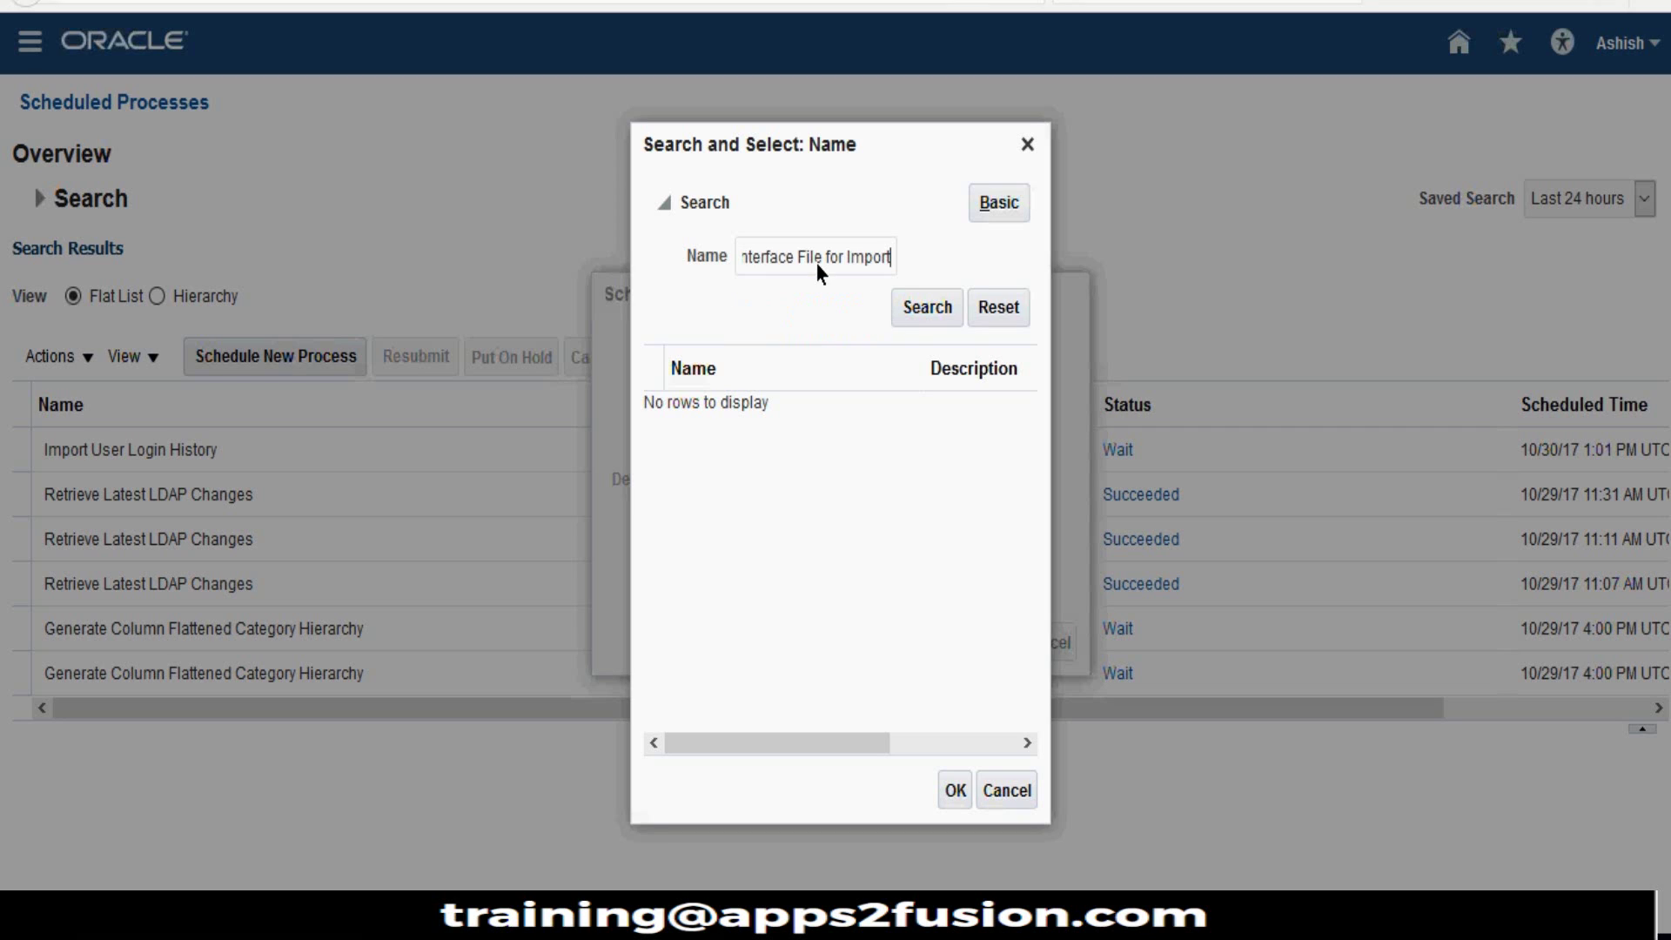
pyautogui.press('Return')
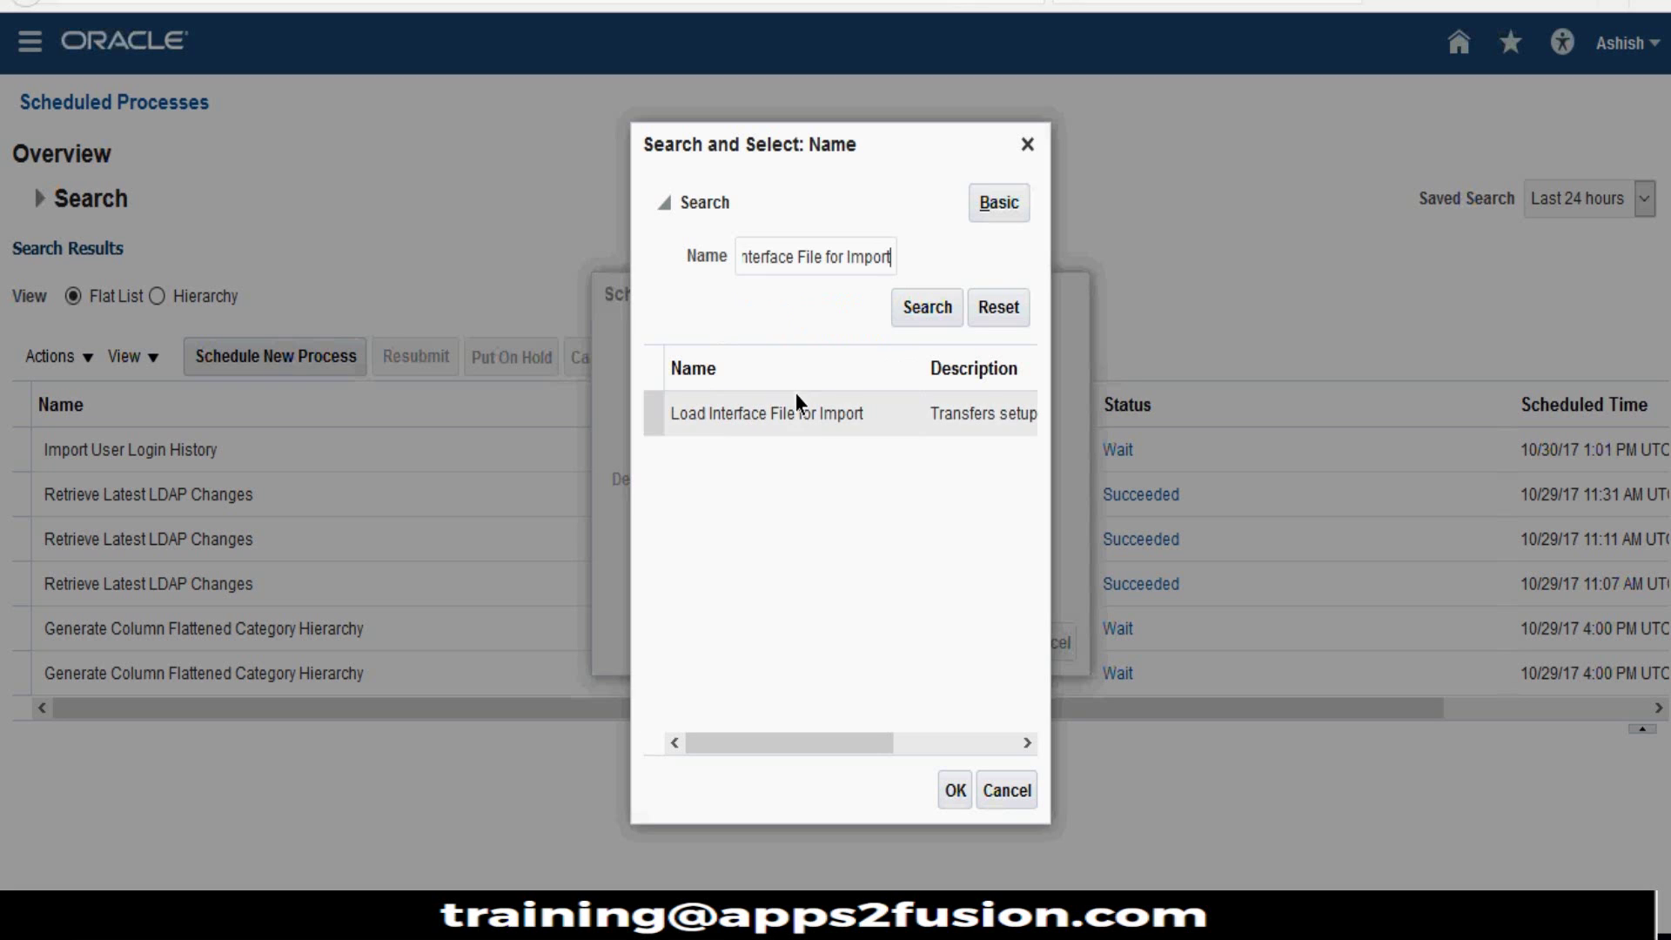
pyautogui.click(955, 791)
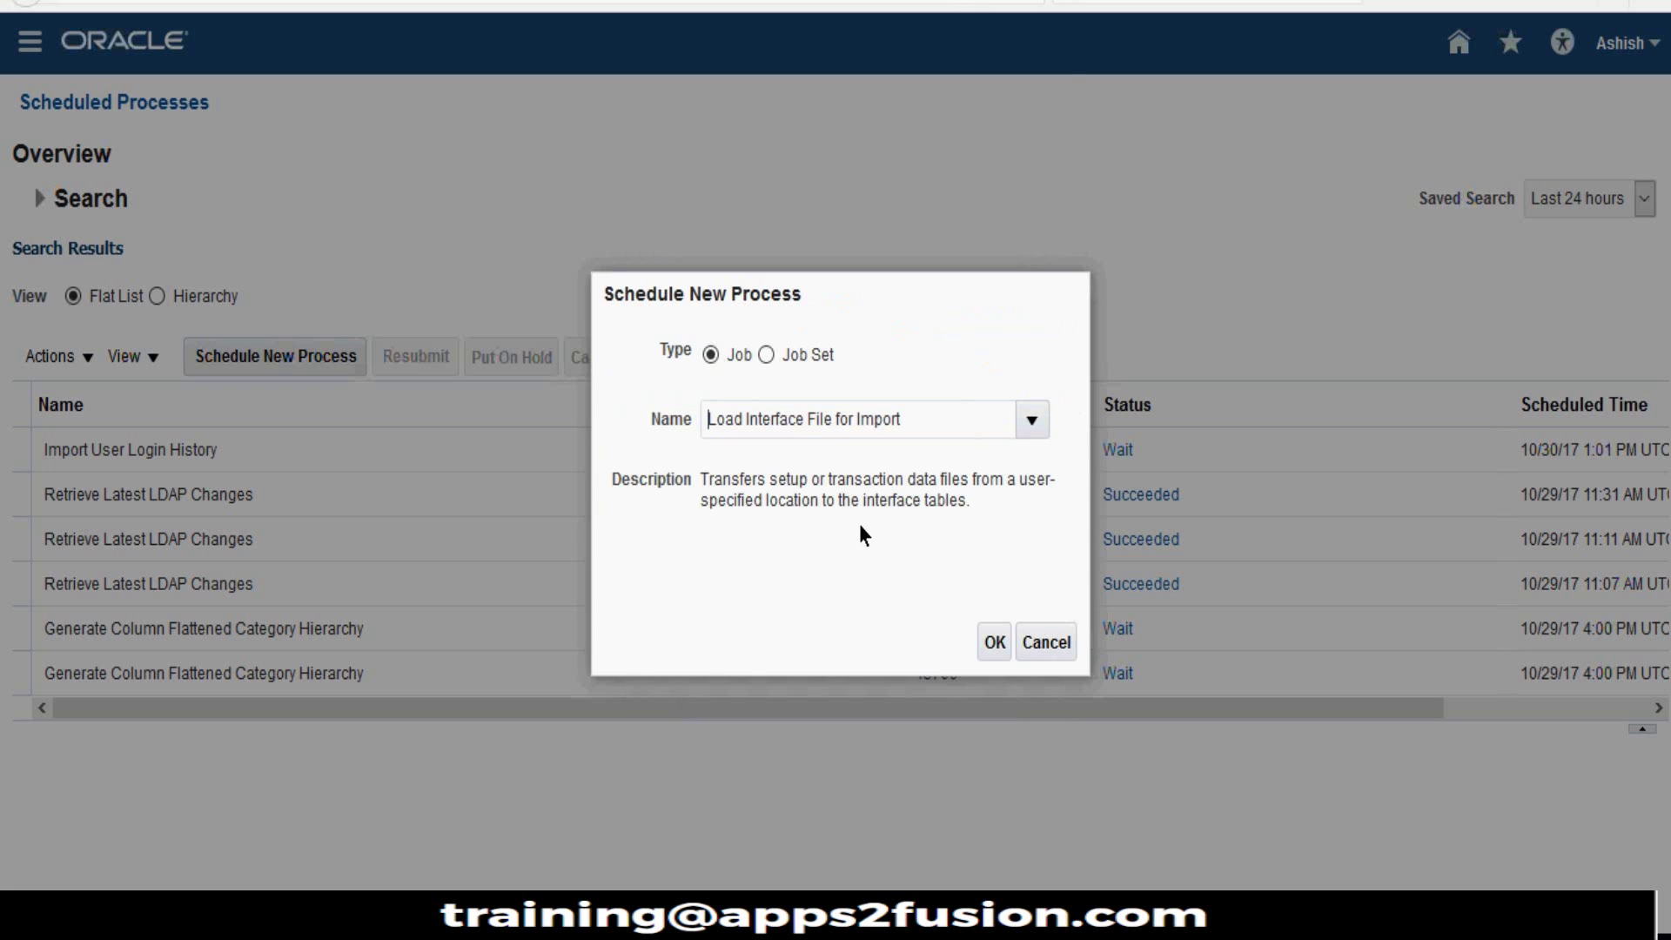
pyautogui.click(992, 642)
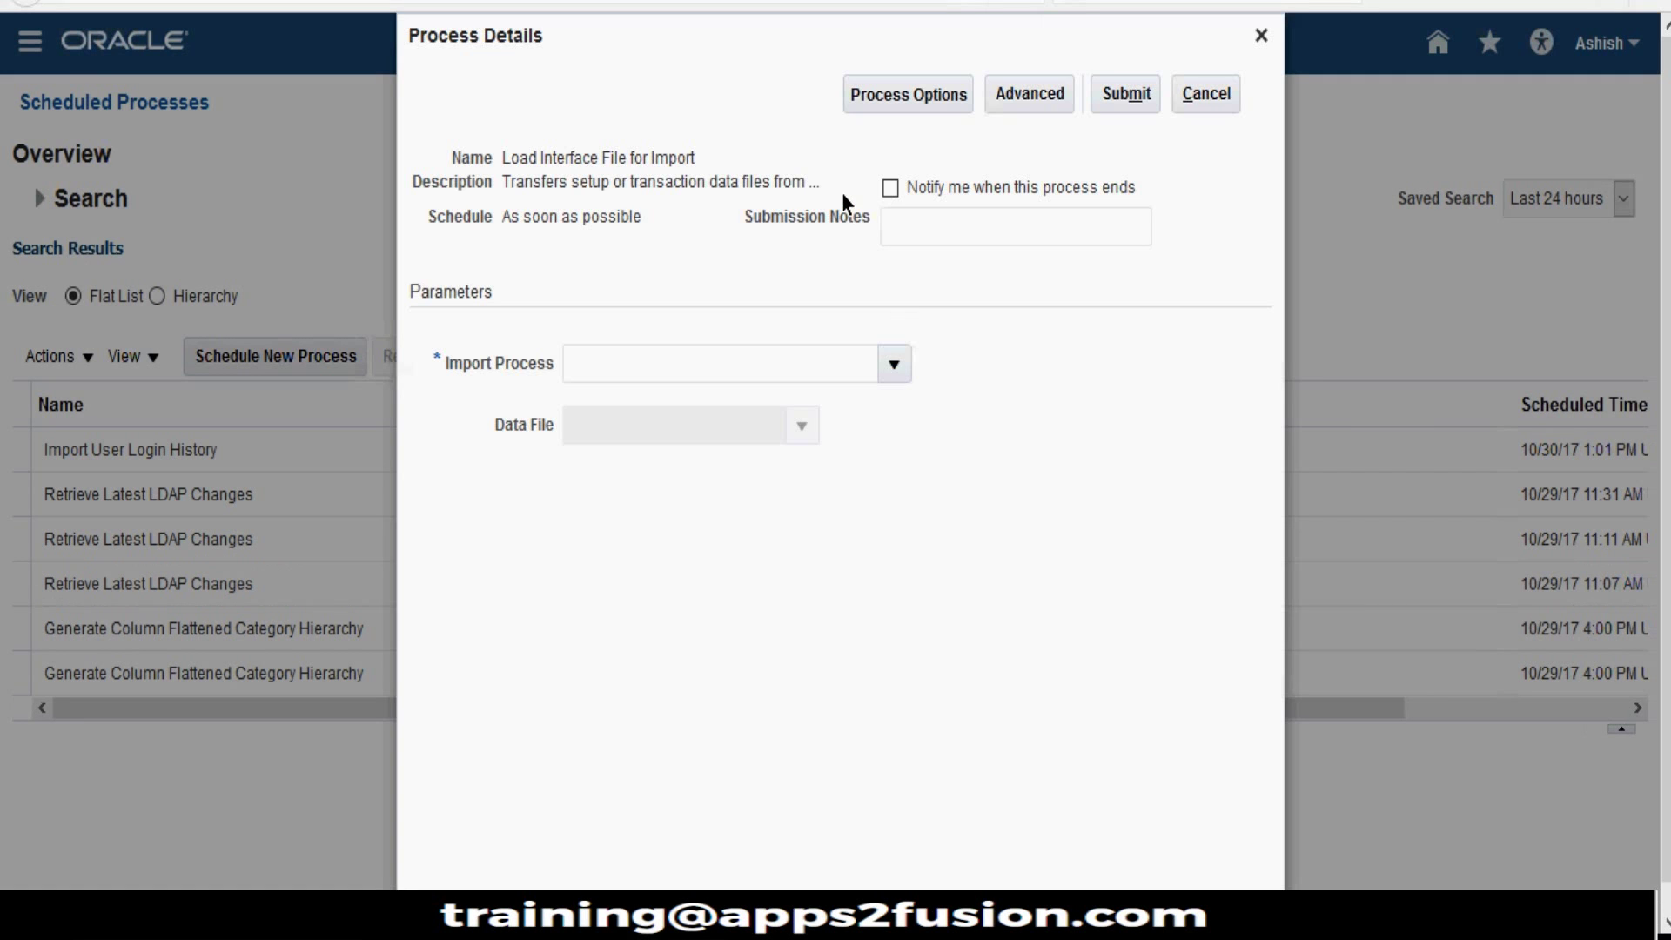
# Step: Set Import Process to Process BAI2 Format Bank Statements and Data File to BAI2.rar, then submit
pyautogui.hotkey('alt', 'Down')
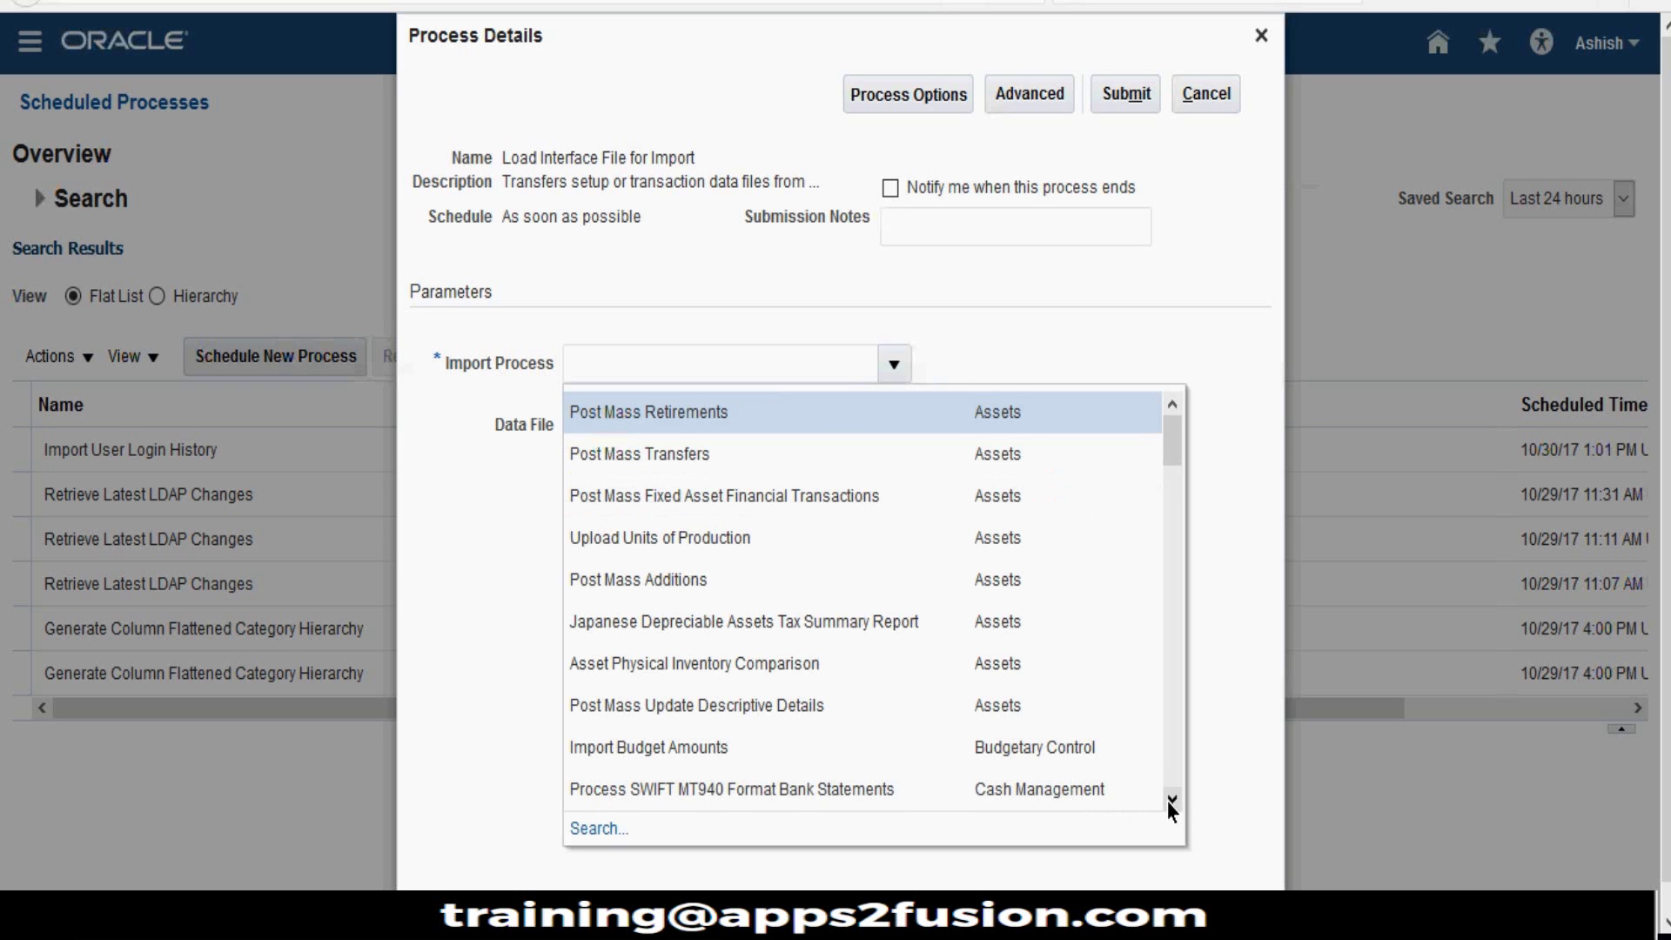
pyautogui.scroll(-3, 1167, 801)
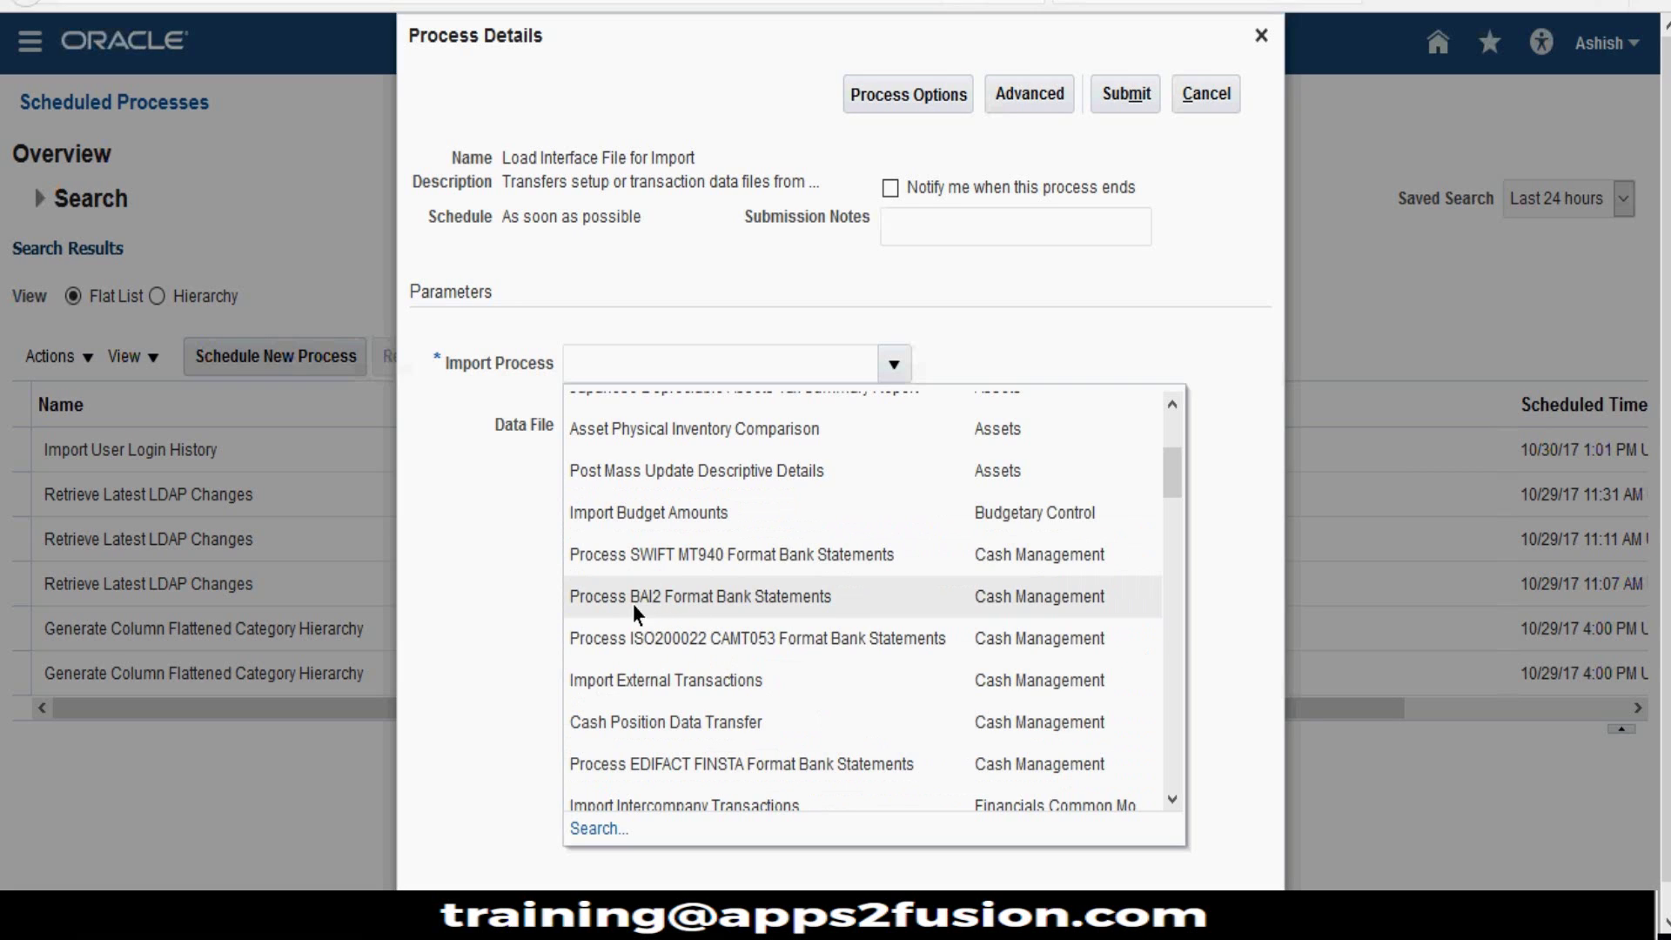
pyautogui.click(687, 600)
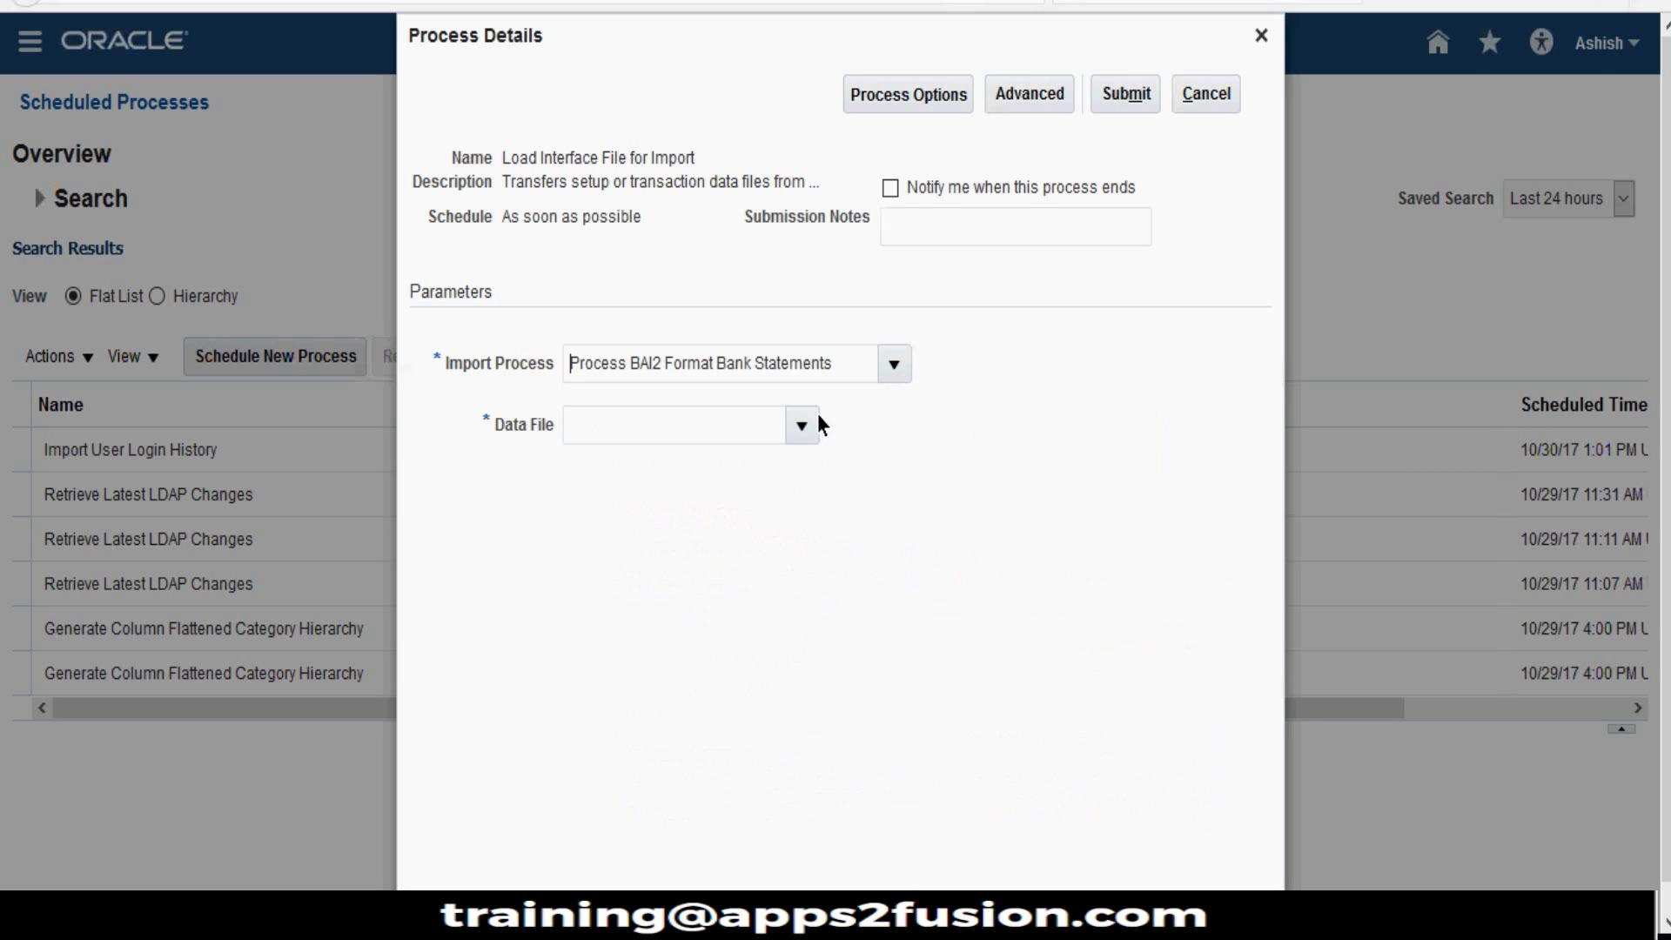
pyautogui.click(814, 422)
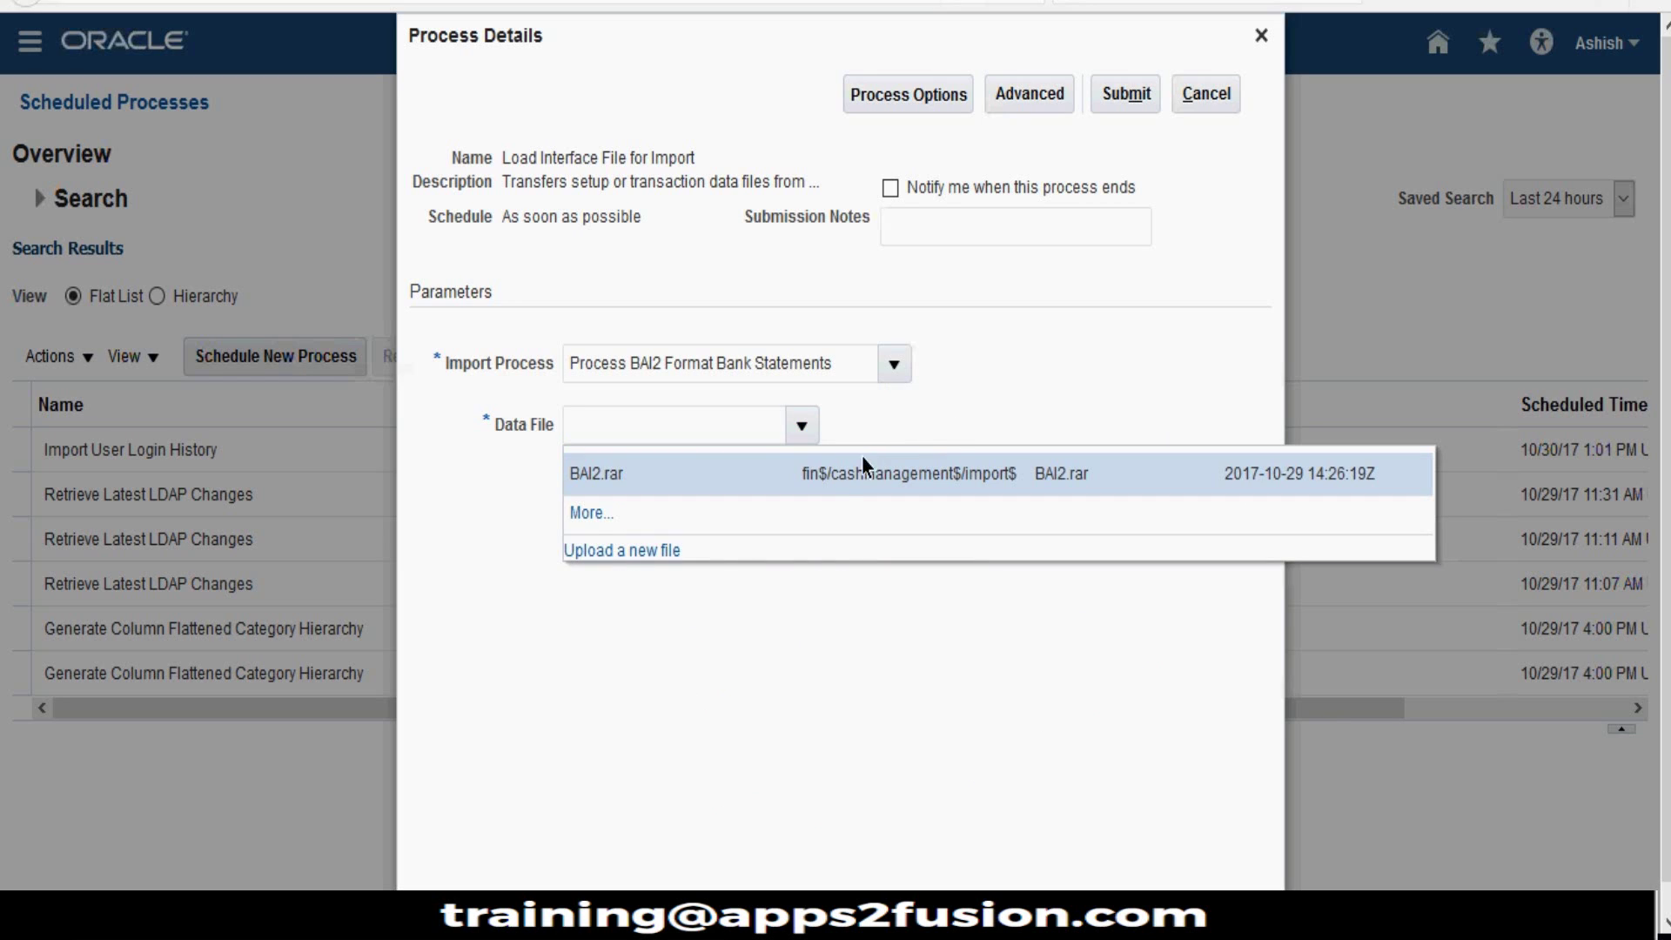
pyautogui.click(838, 469)
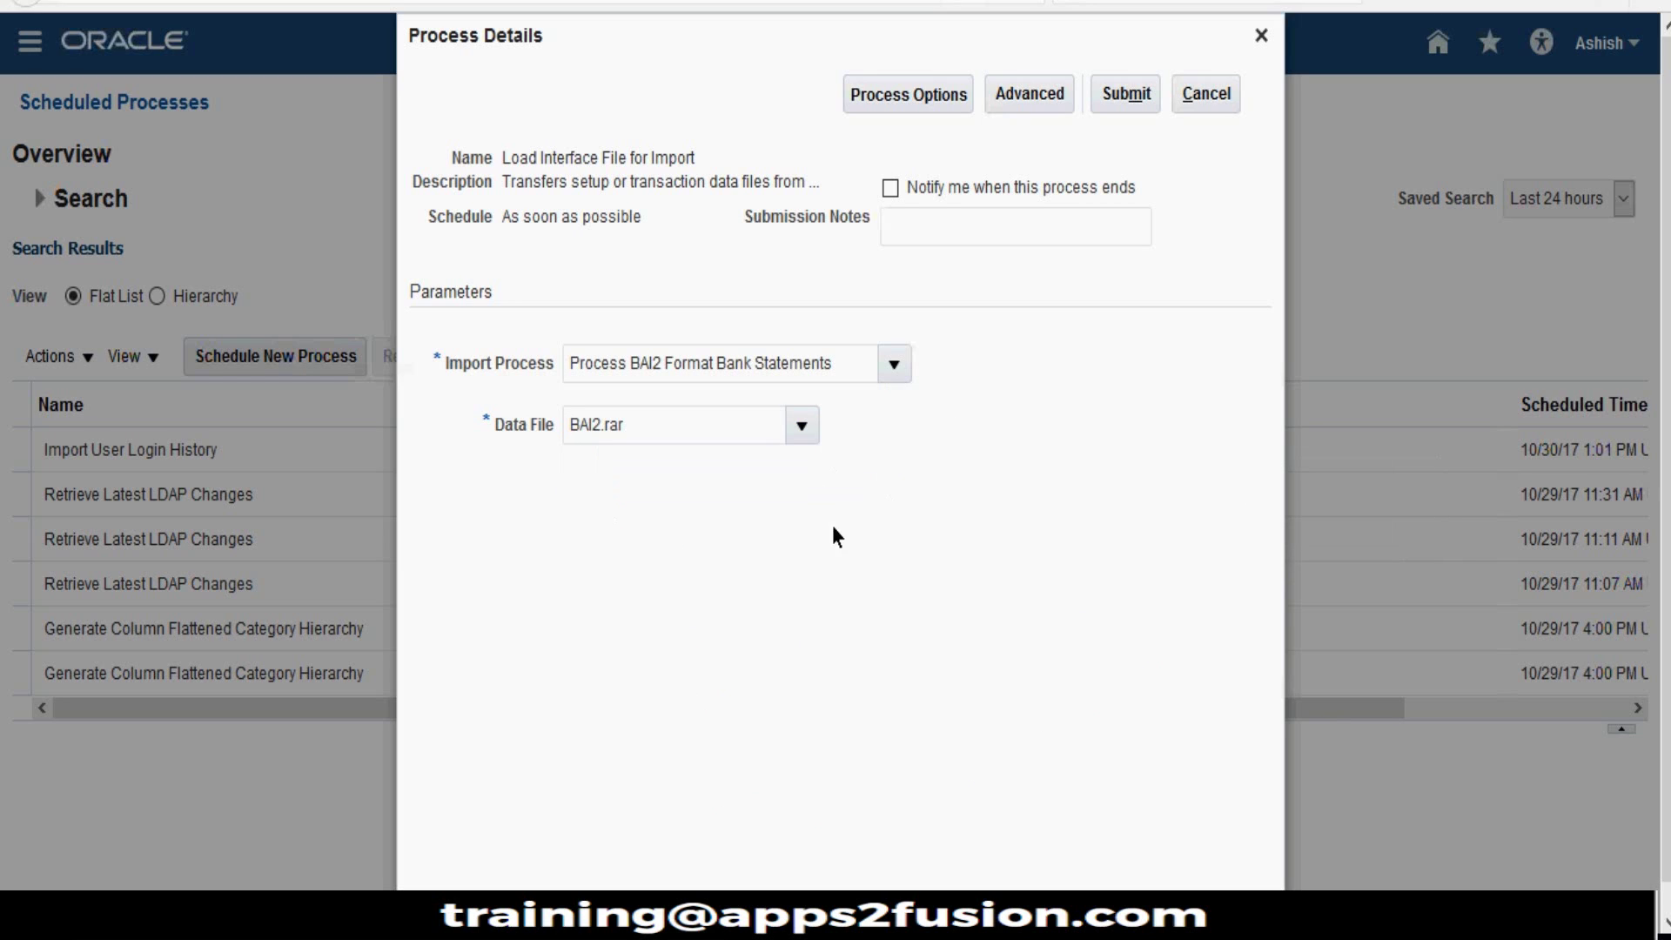
pyautogui.click(1124, 97)
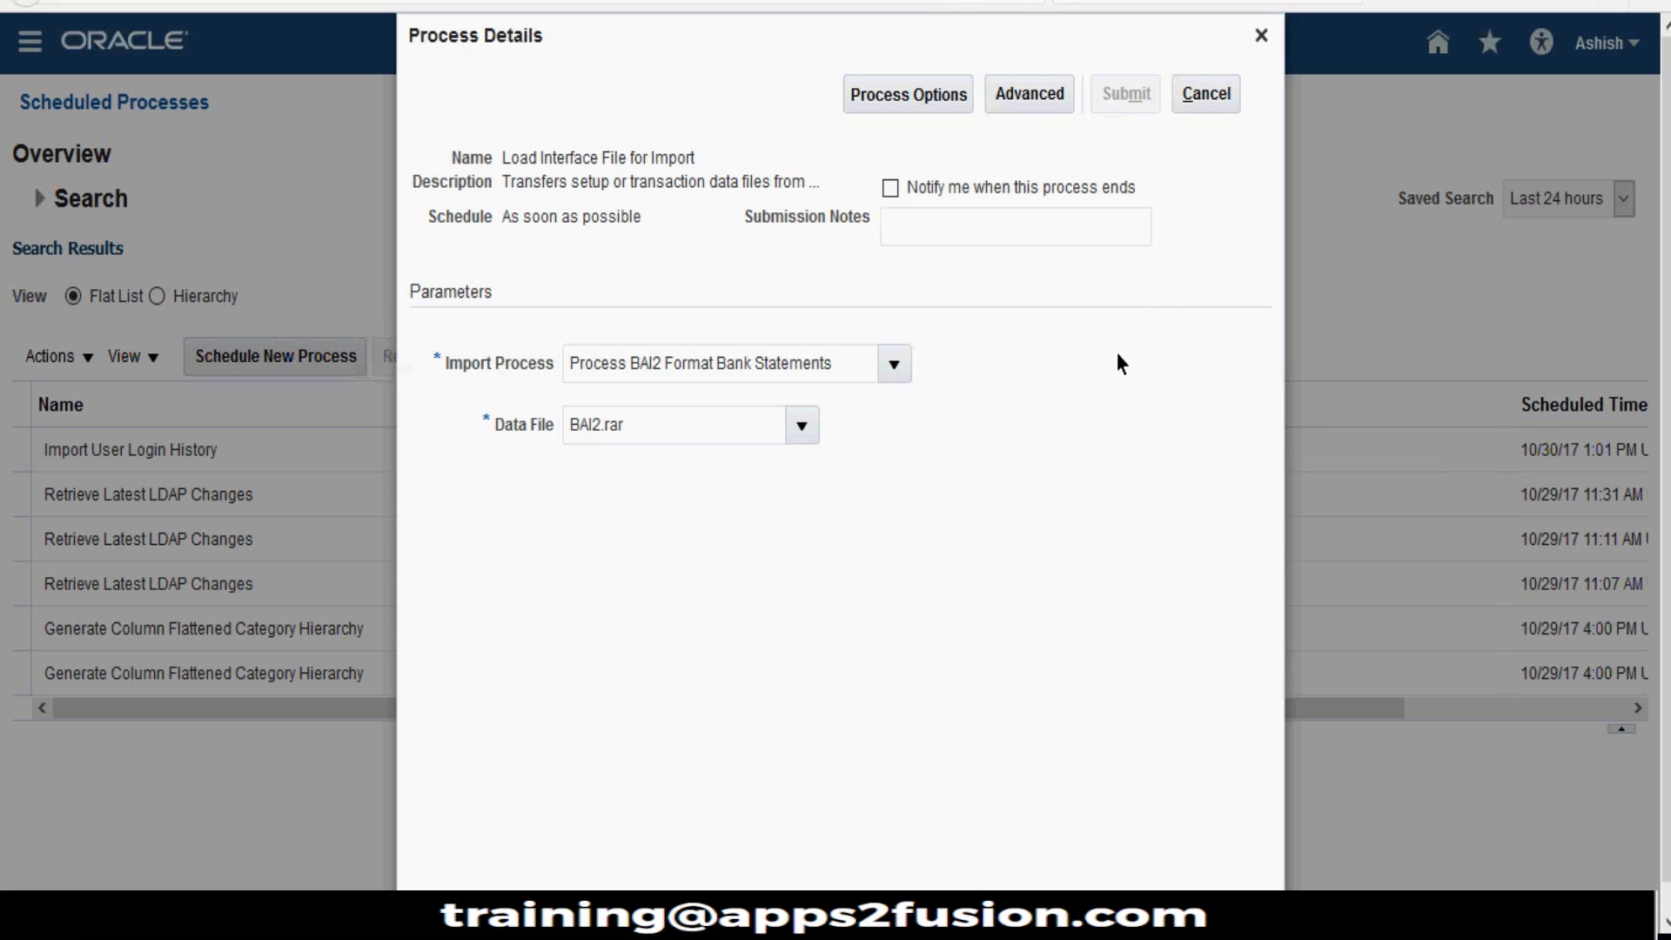